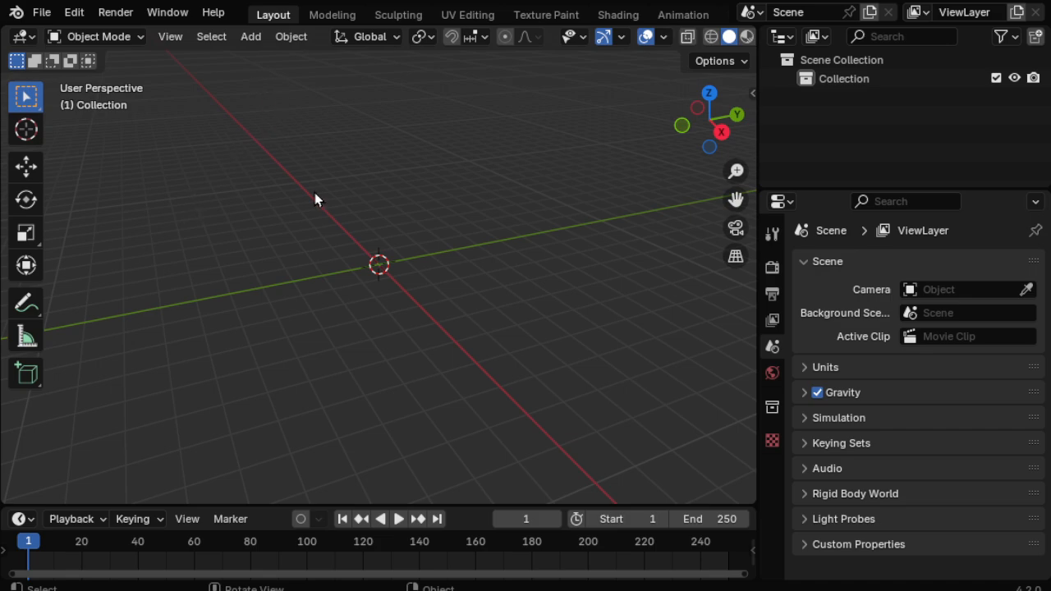
Add YINYANG.jpg as a reference image aligned to the front view.
middle_click_drag(356, 244, 379, 235)
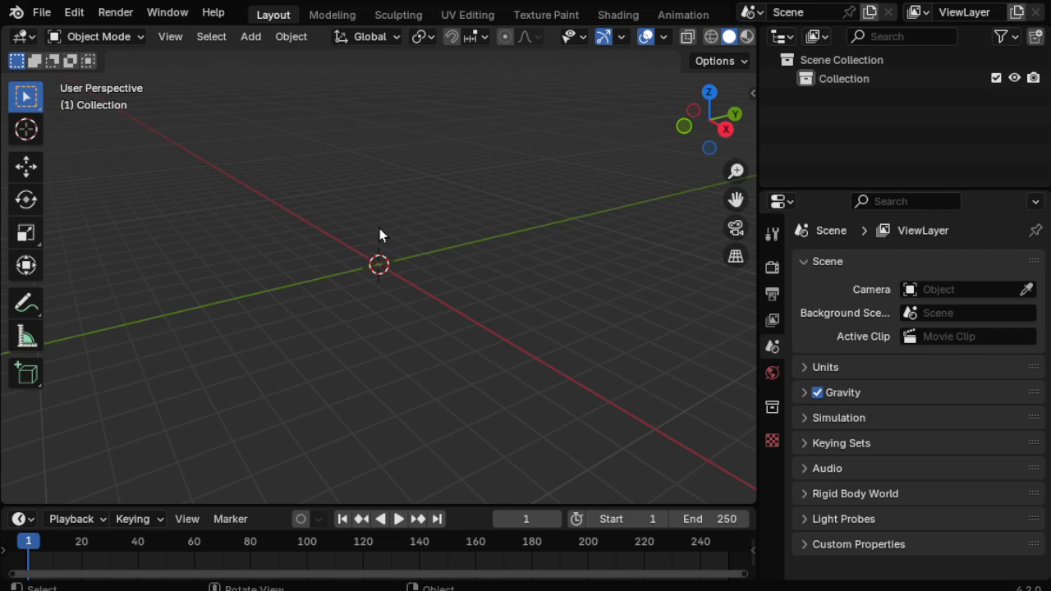
key("KP_1")
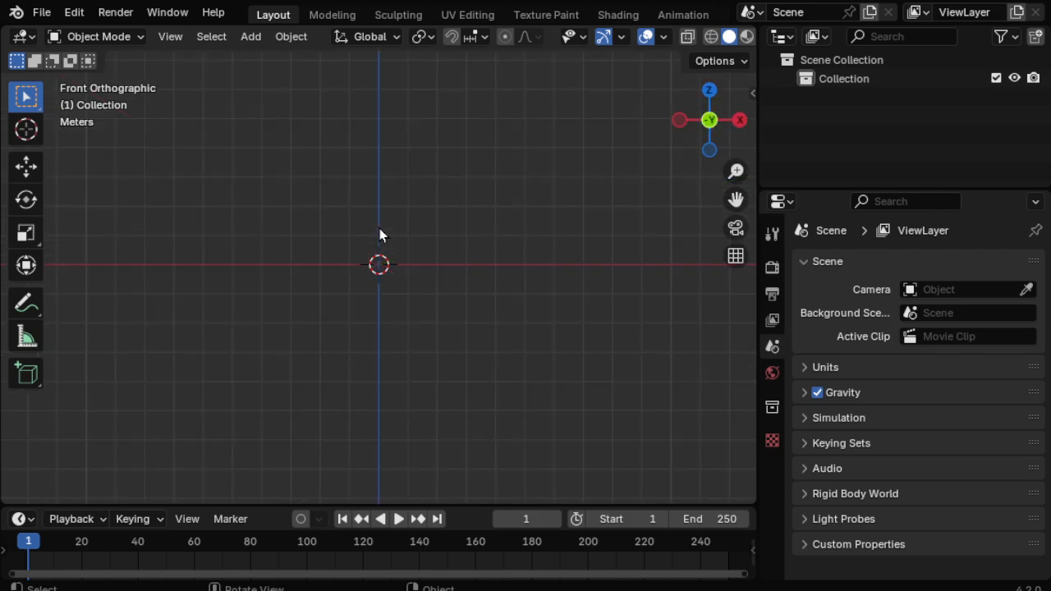
left_click(250, 37)
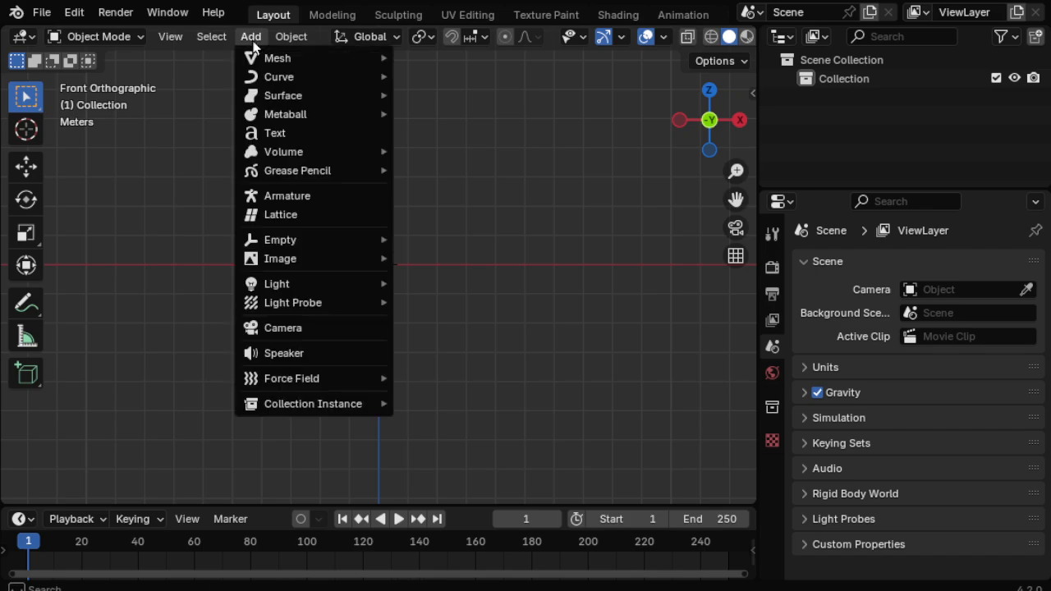
mouse_move(301, 260)
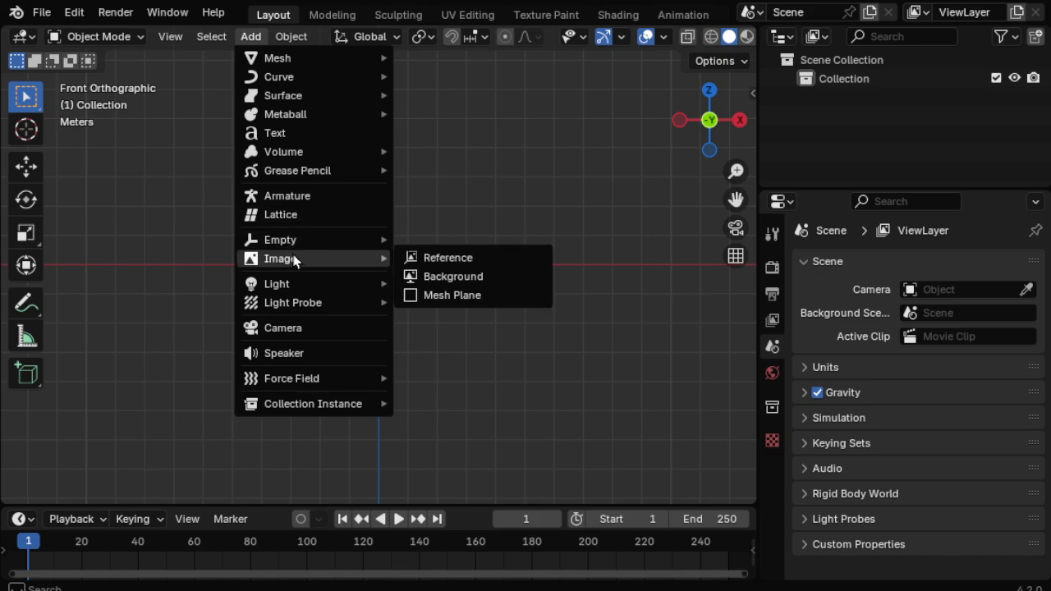
left_click(463, 258)
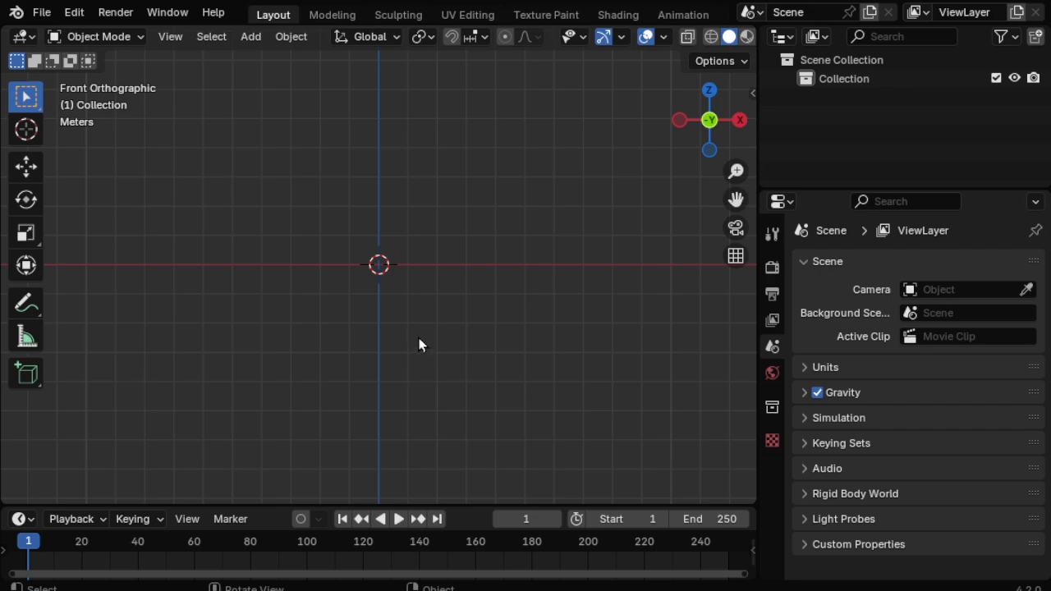
left_click(709, 479)
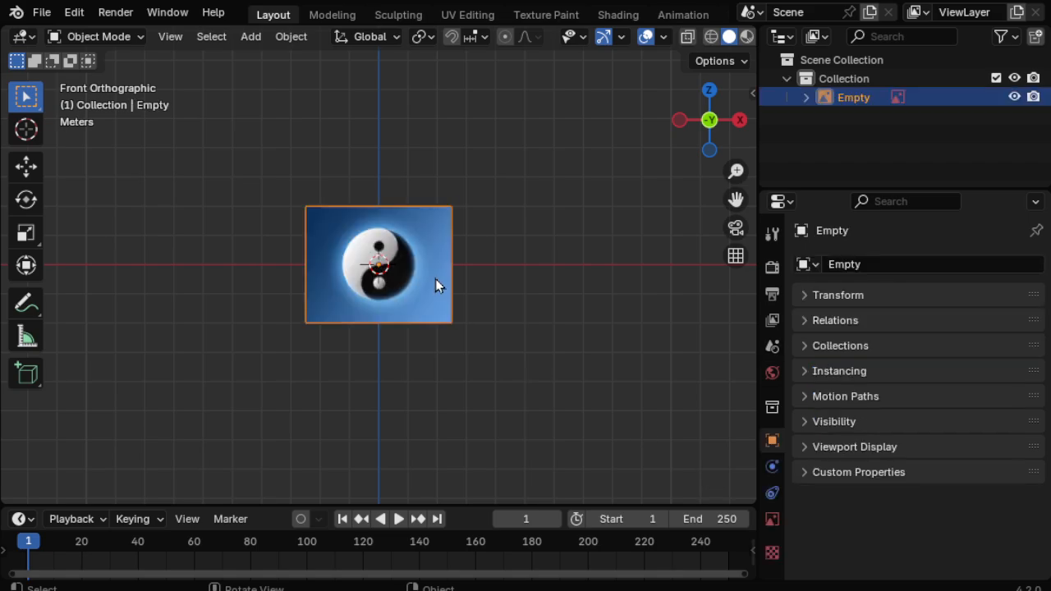
Rename the reference image object as "yinyang img".
scroll(435, 284, "up", 2)
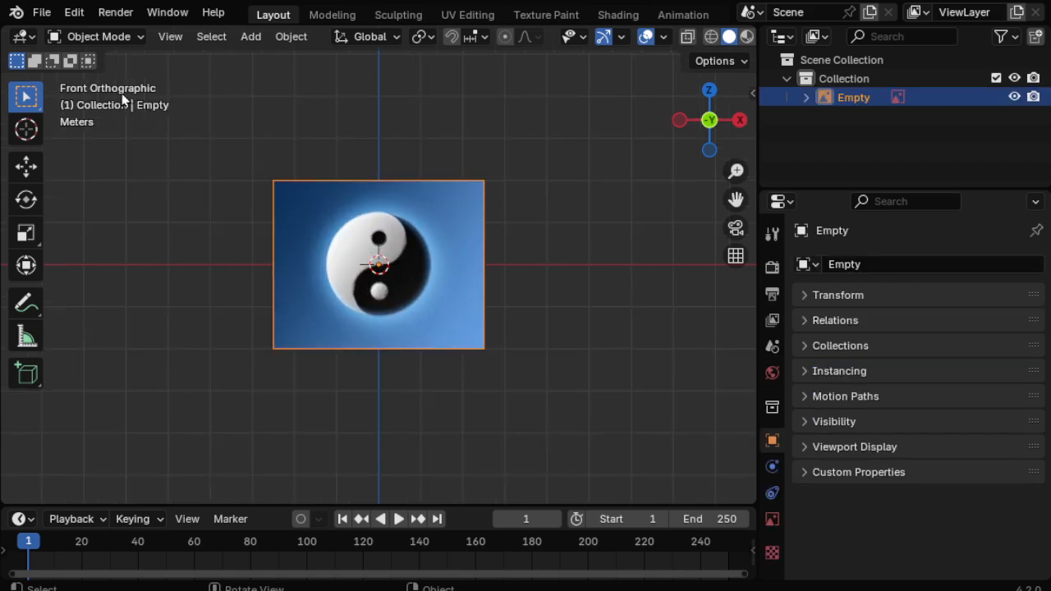
scroll(310, 164, "up", 2)
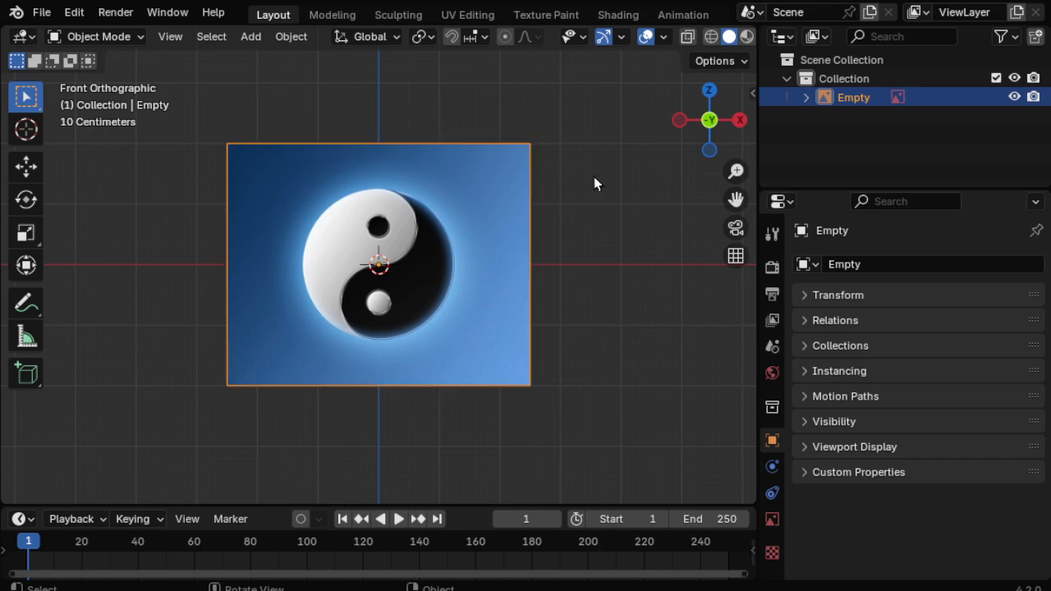
scroll(501, 197, "up", 2)
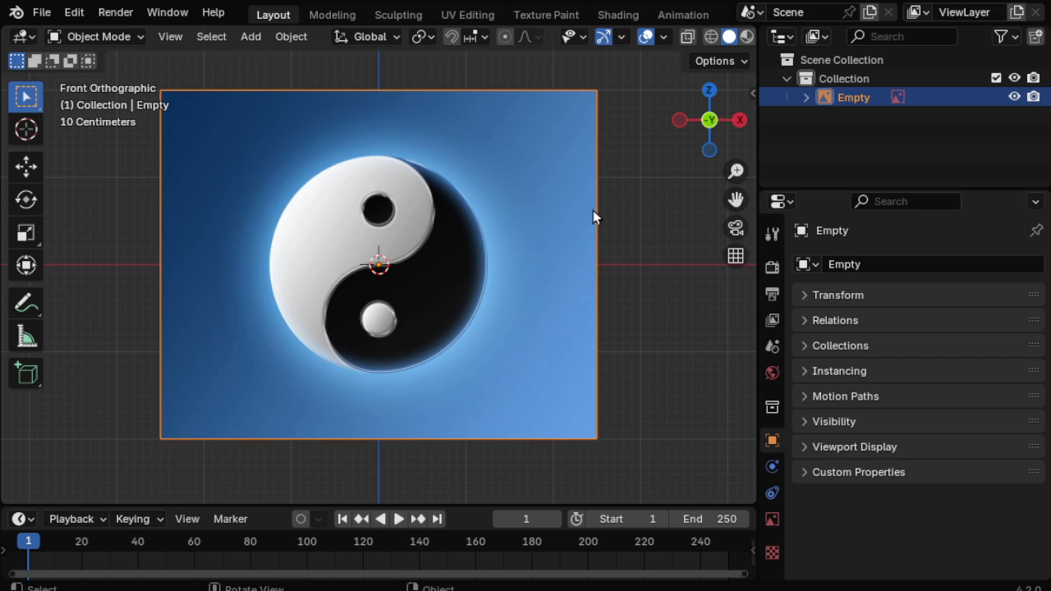
double_click(860, 99)
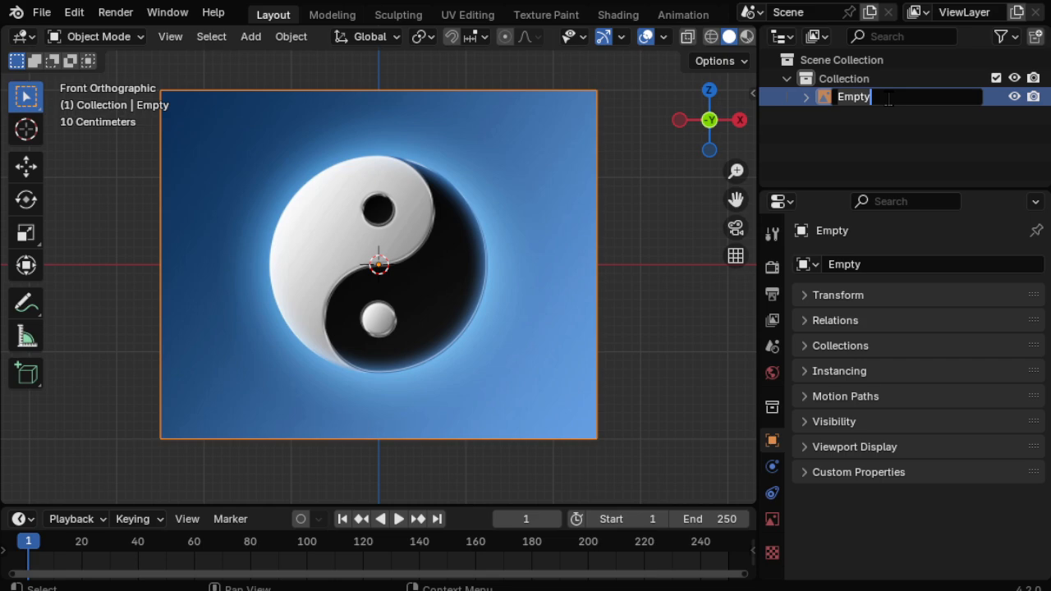
type("yinyang img")
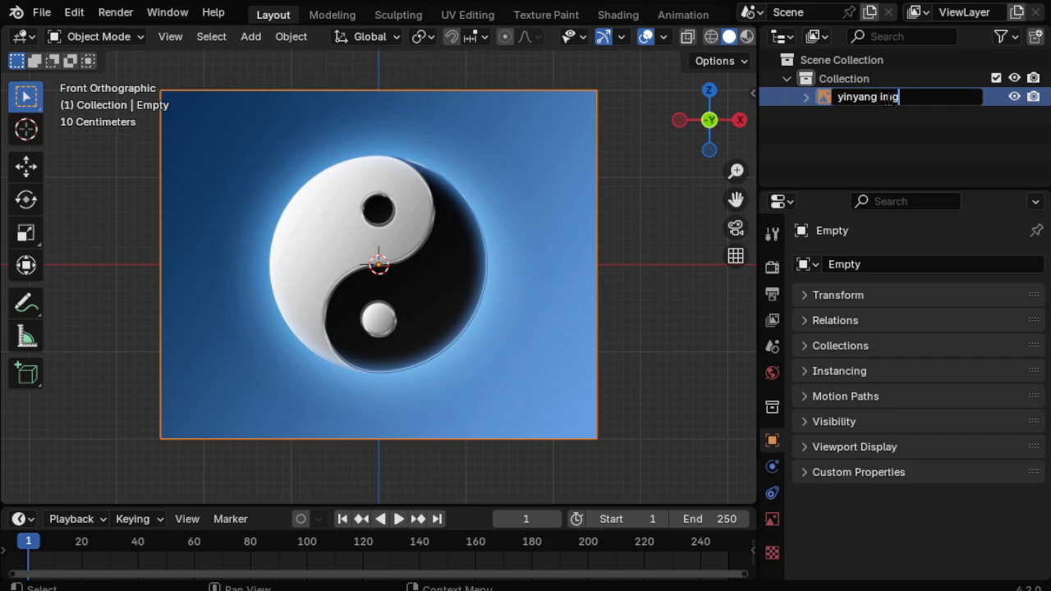
key("Return")
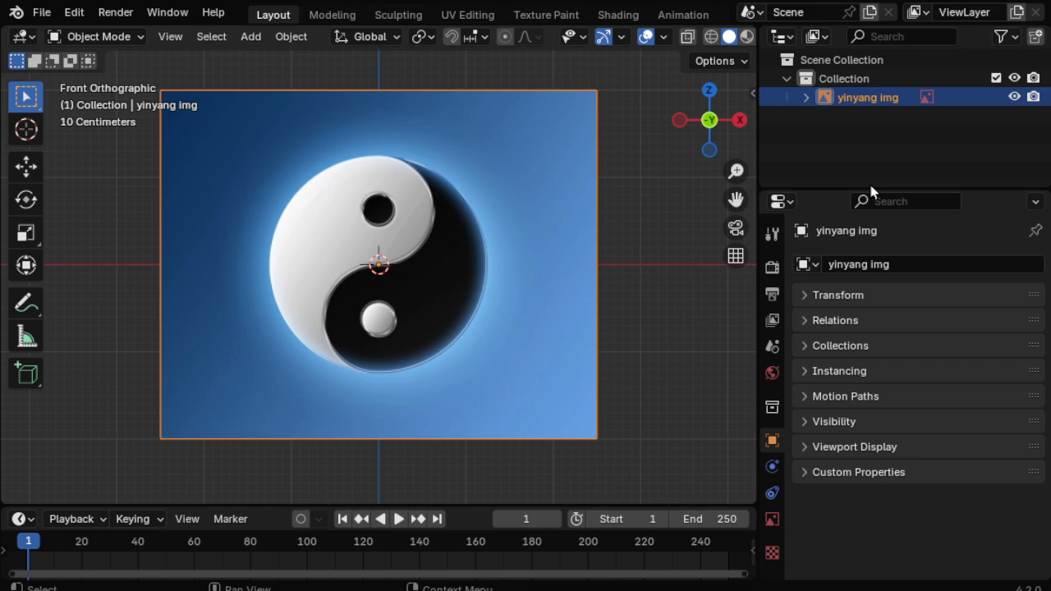
Enable opacity for the reference image and reduce it to about 0.26.
left_click_drag(869, 186, 869, 214)
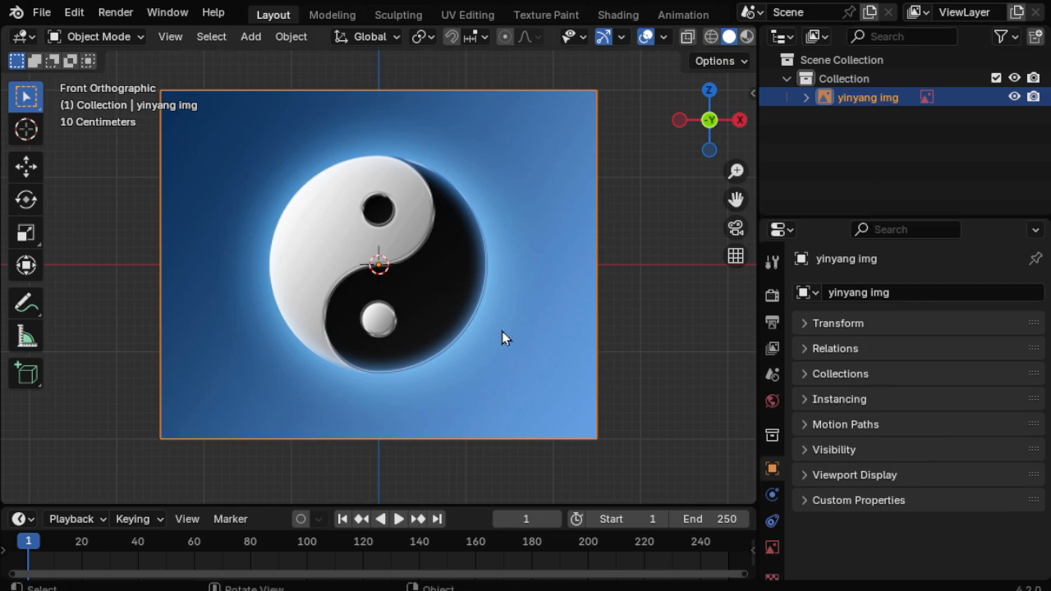
scroll(776, 508, "down", 1)
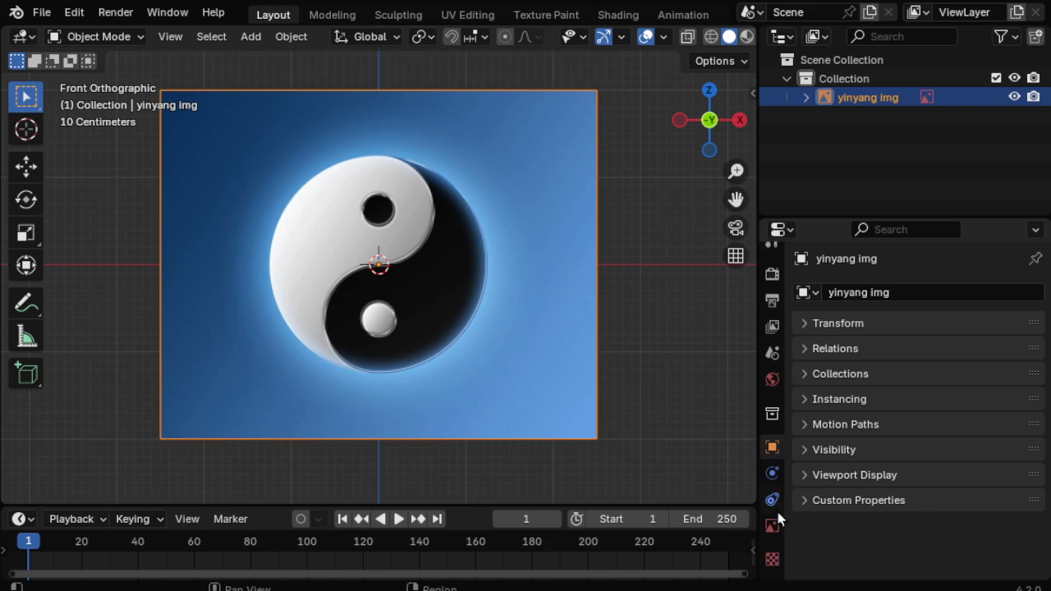
left_click(772, 527)
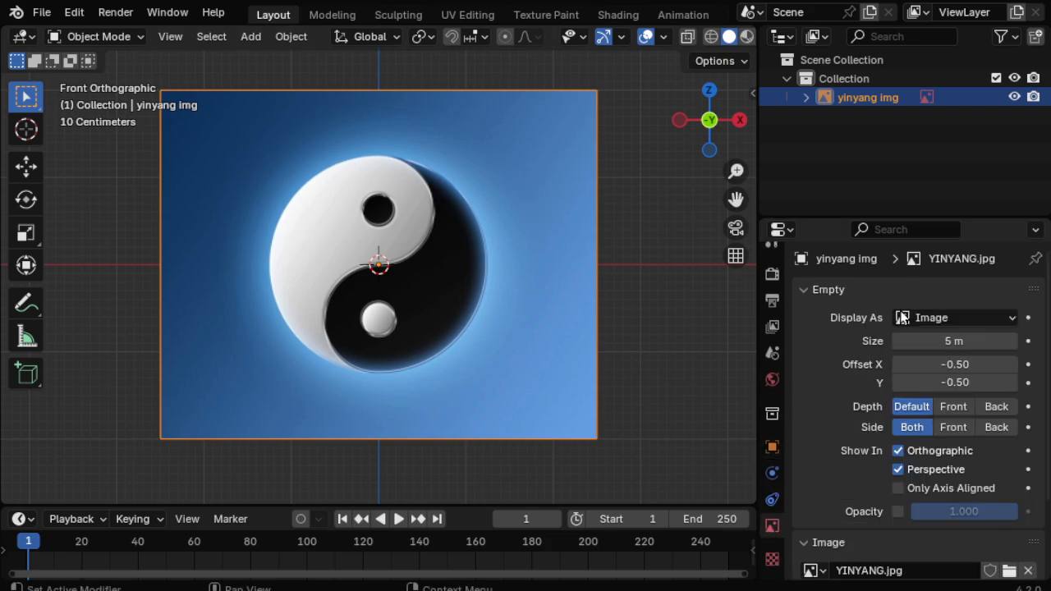
left_click_drag(869, 215, 870, 141)
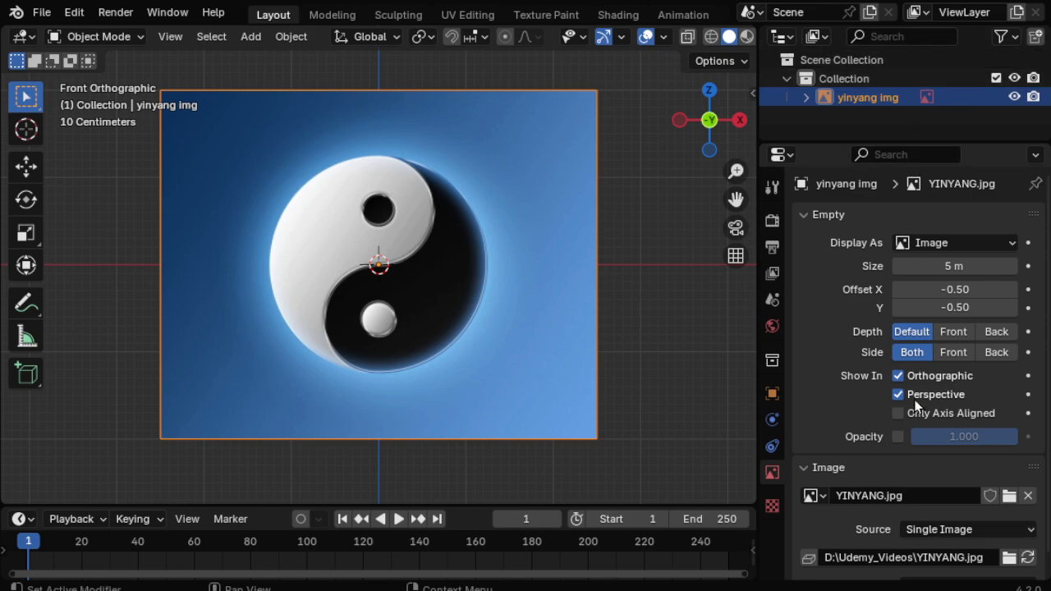
left_click(900, 438)
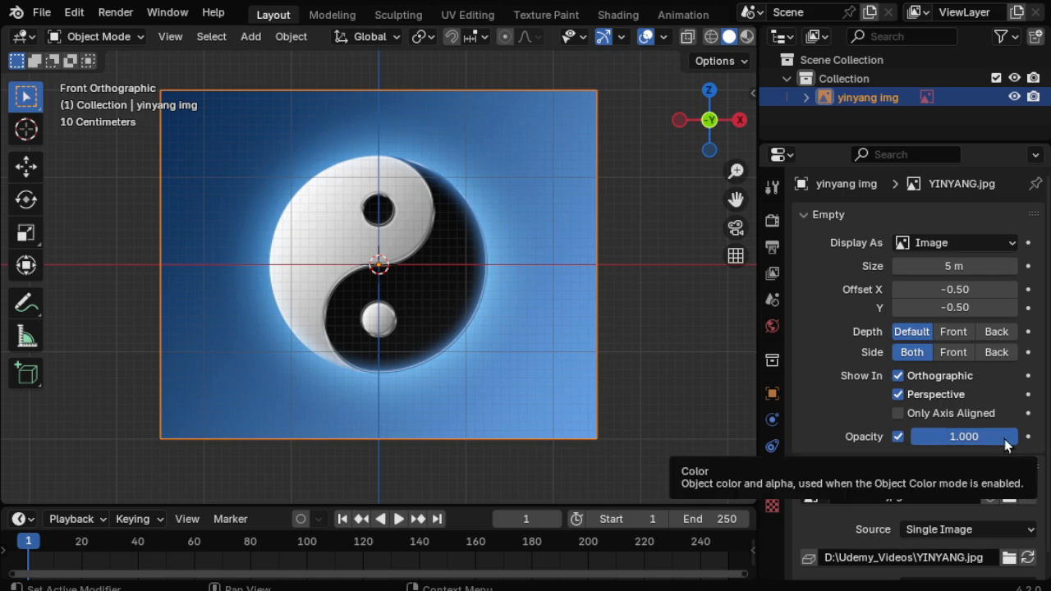
left_click_drag(1016, 437, 939, 437)
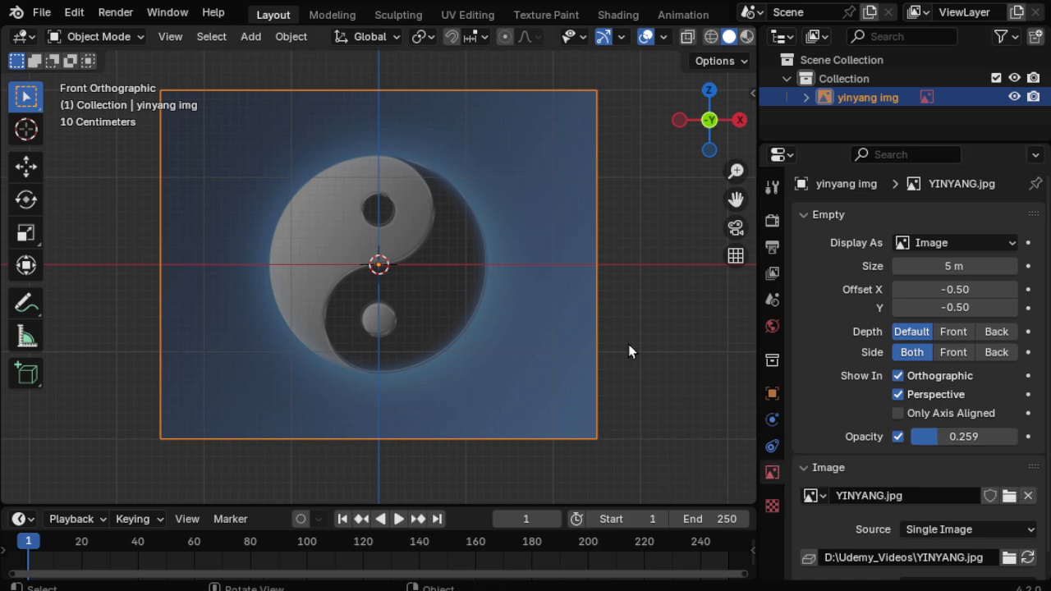
Show the selectability toggles in the outliner and make the yinyang img object unselectable in the viewport.
left_click(1003, 37)
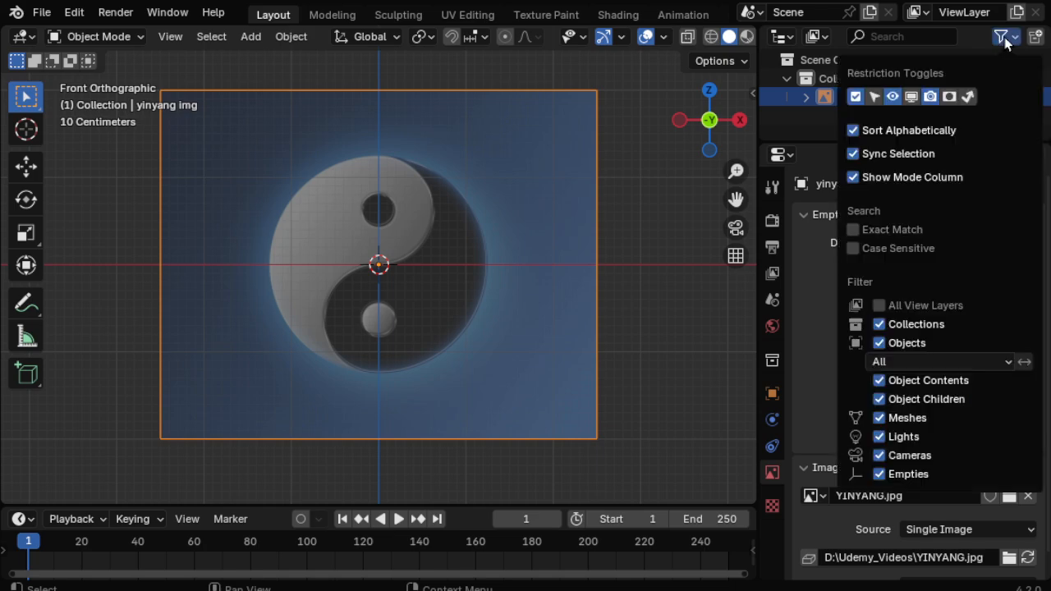
left_click(877, 98)
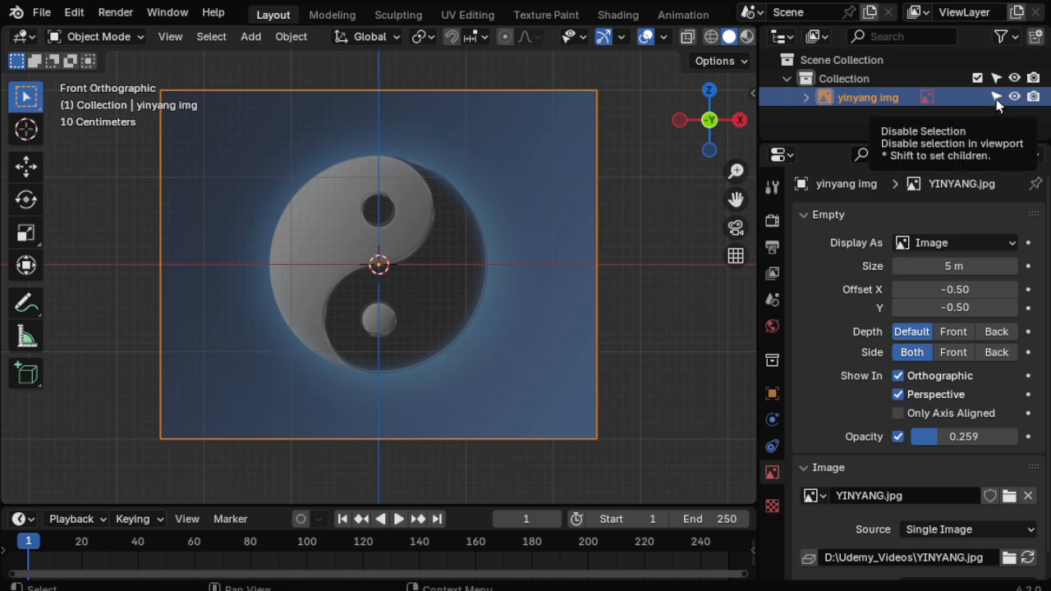
left_click(997, 98)
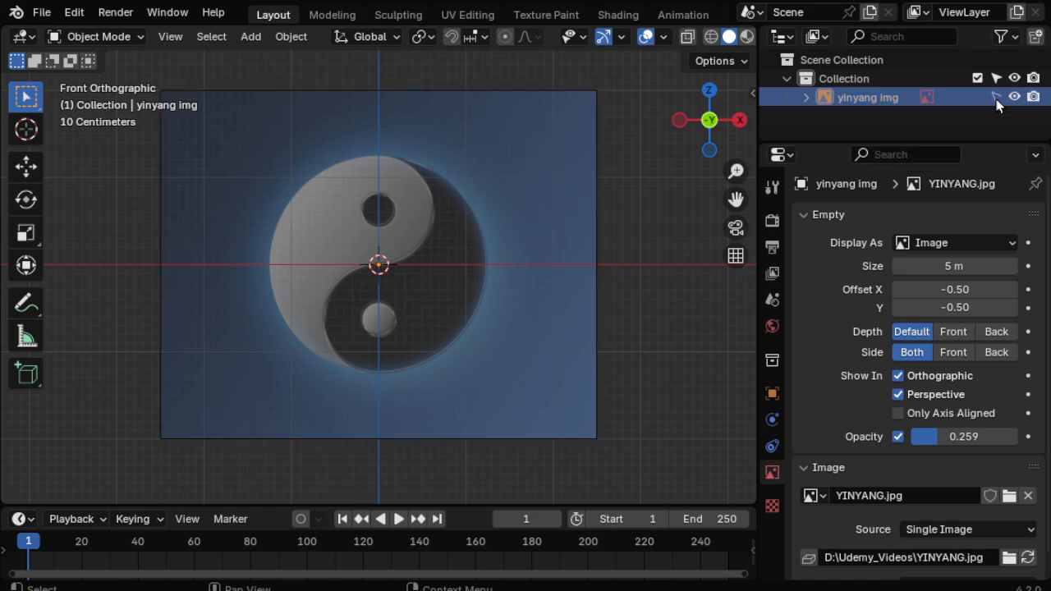
left_click_drag(626, 149, 446, 346)
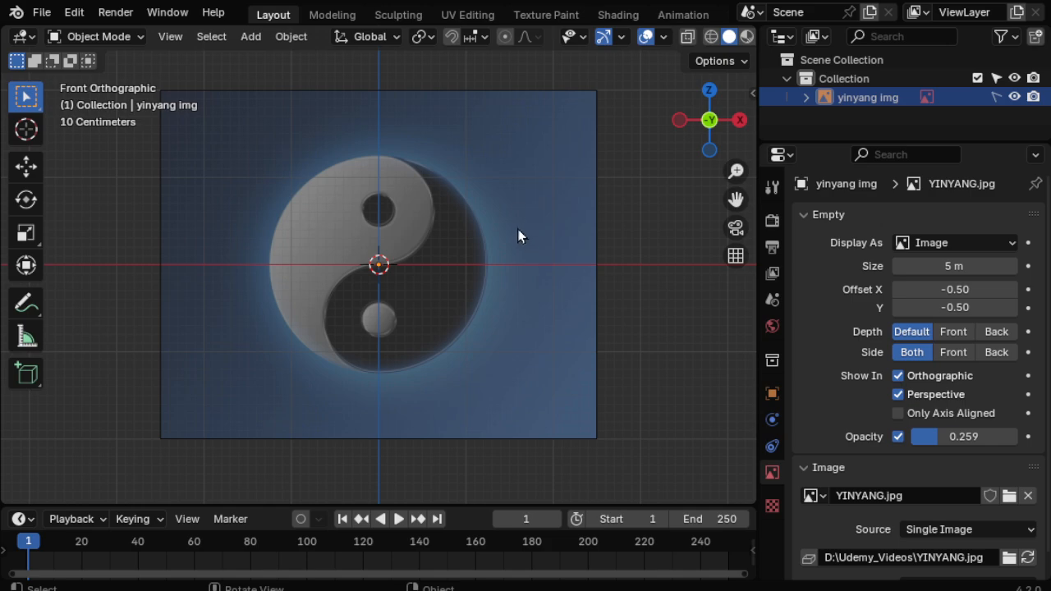
Add a mesh circle at the centre of the yin-yang symbol.
scroll(518, 235, "up", 1)
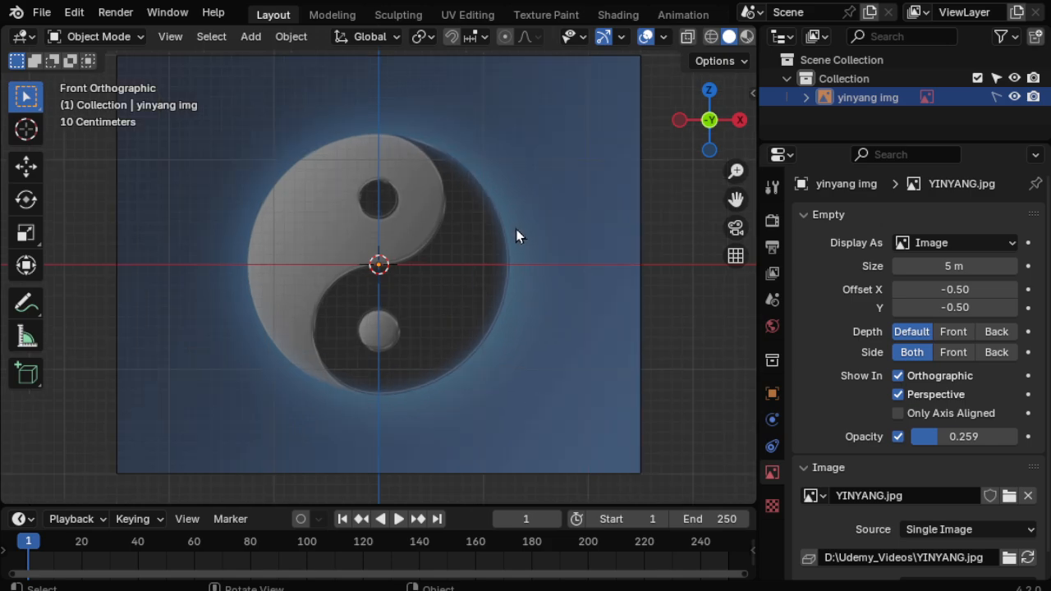
scroll(334, 172, "up", 1)
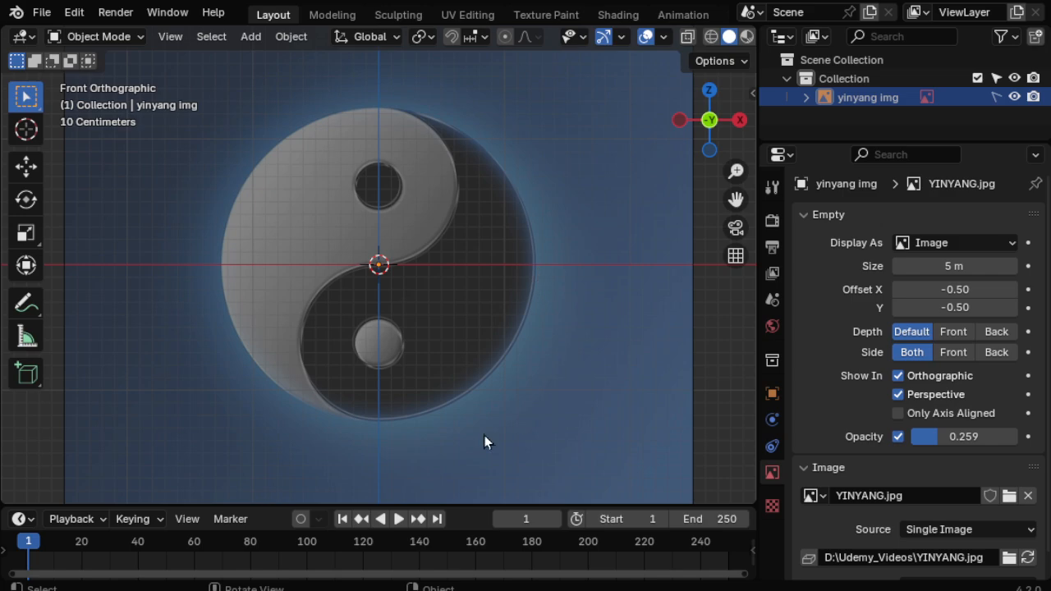
left_click(249, 38)
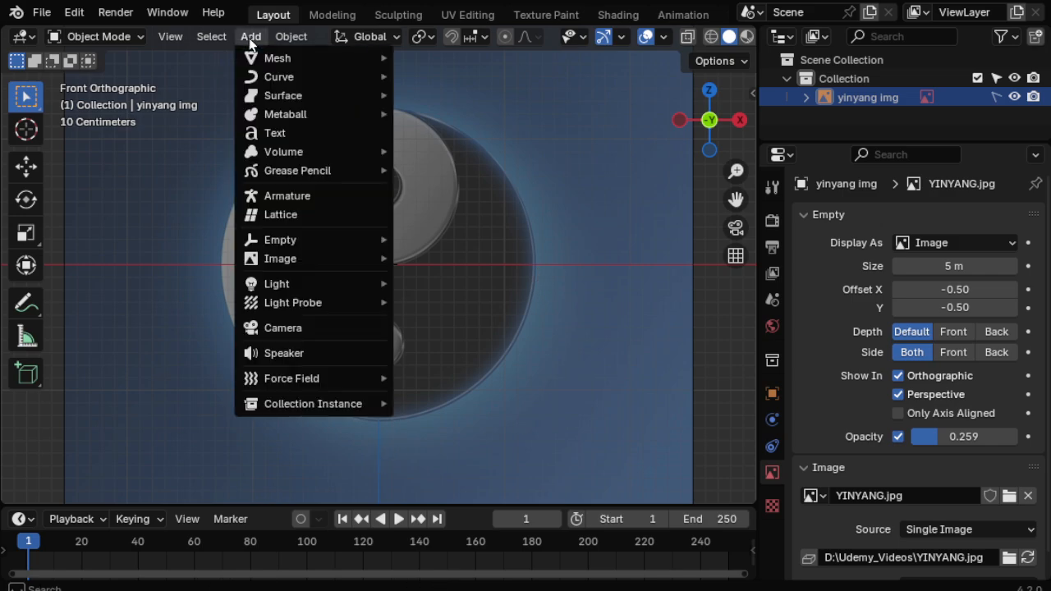
mouse_move(263, 58)
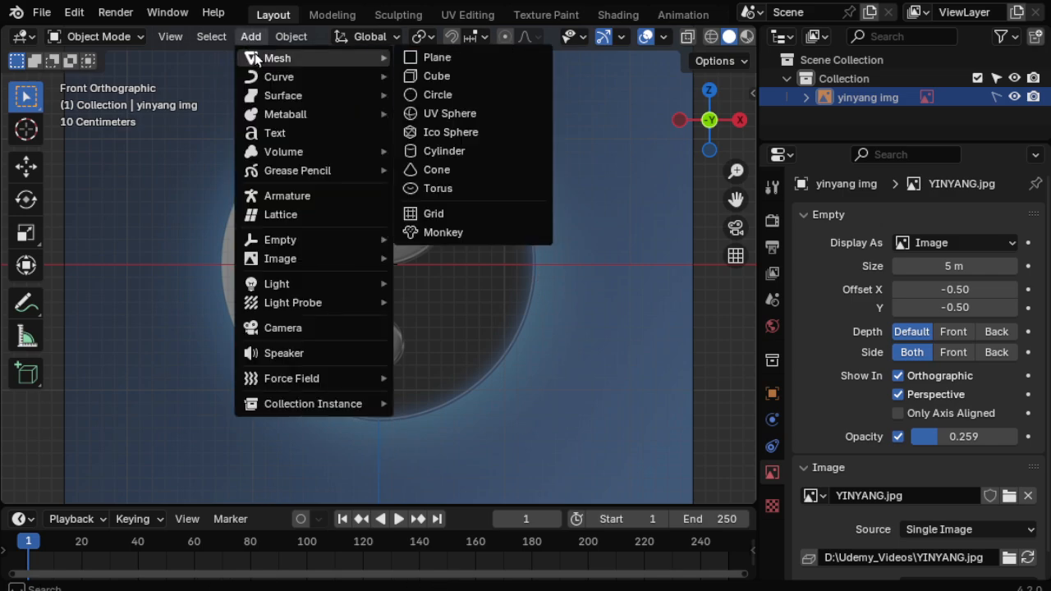
left_click(453, 95)
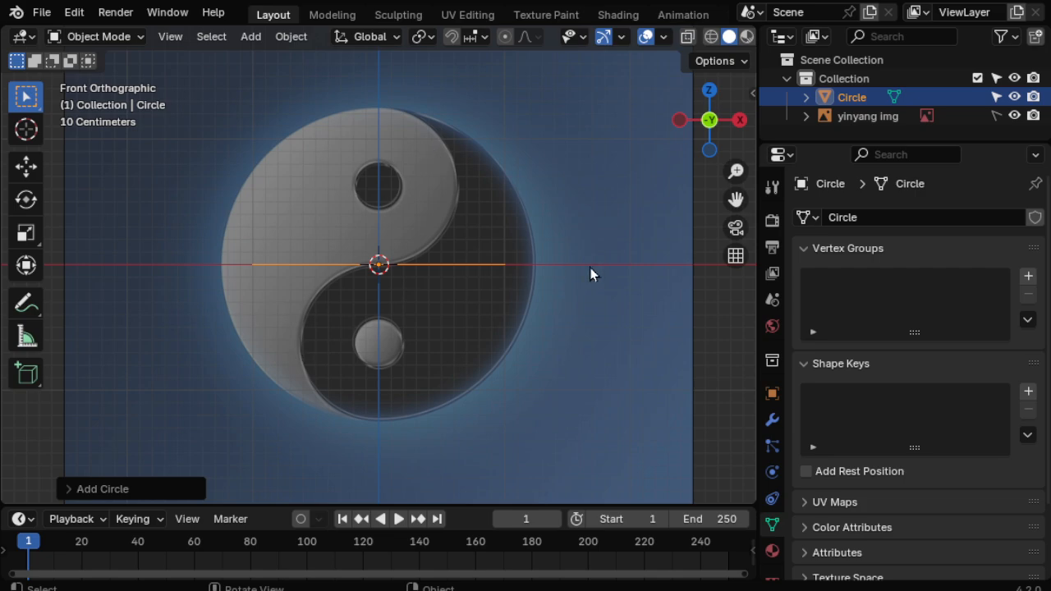
Set the new circle's X rotation to 90° so it faces the front view.
middle_click_drag(590, 267, 528, 328)
key("KP_1")
left_click(103, 489)
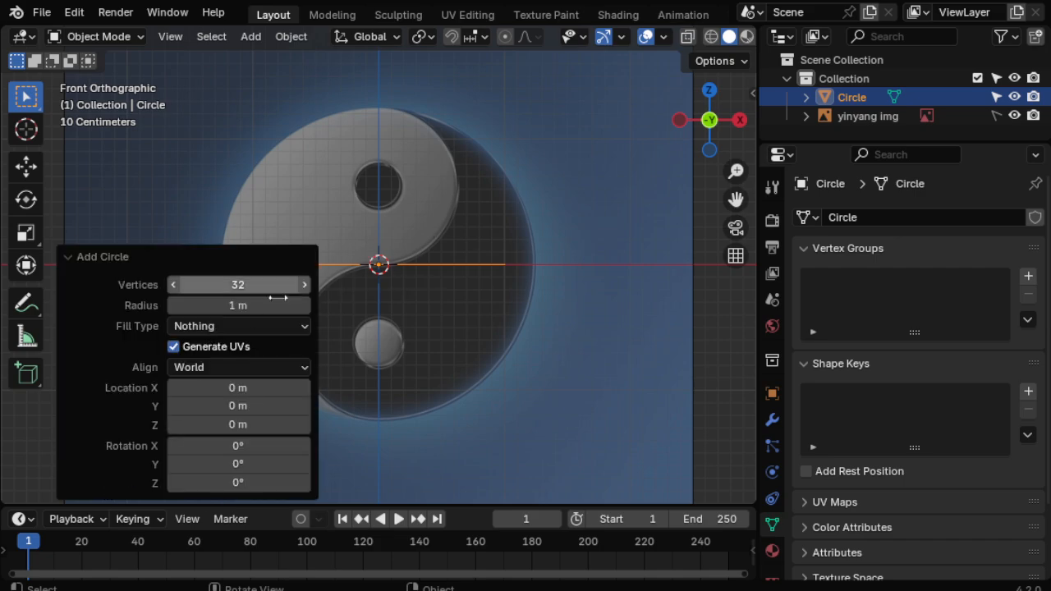
left_click(229, 449)
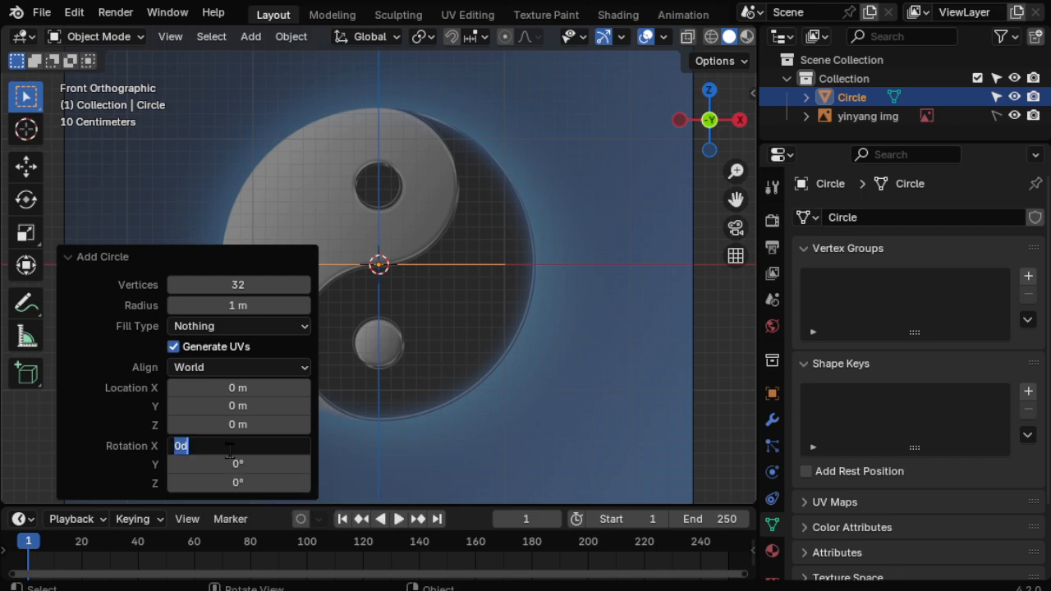
type("90")
key("Return")
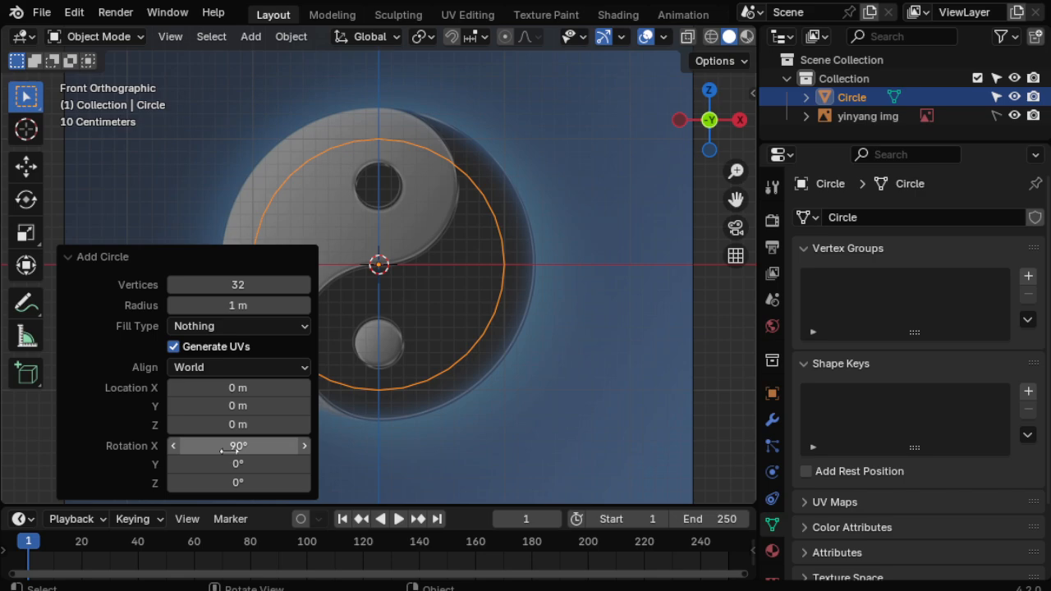
left_click(155, 257)
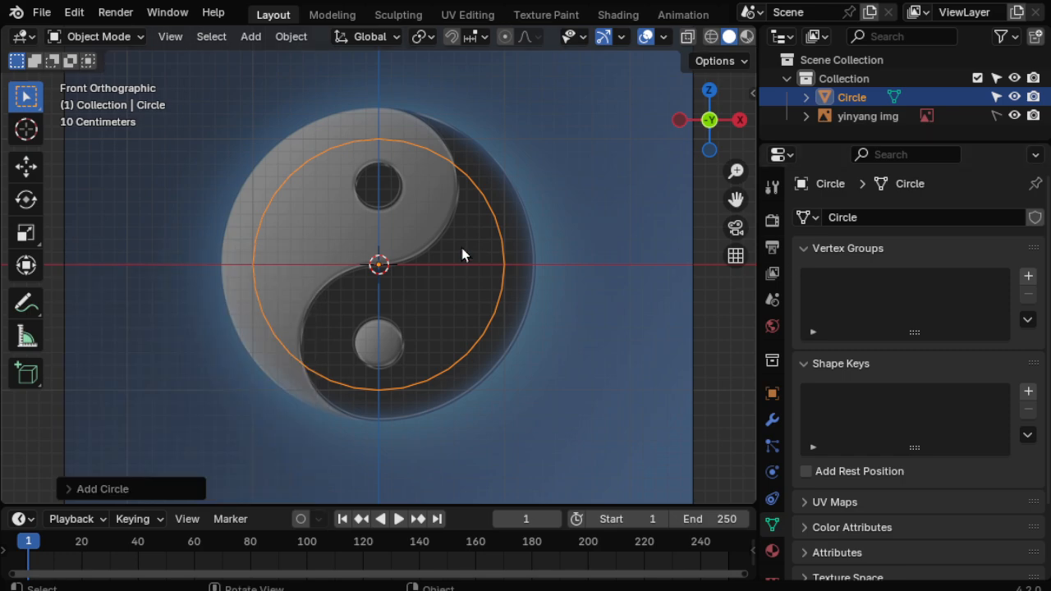
Scale the circle by about 1.26 to match the symbol's outer edge and switch it to Edit Mode.
key("s")
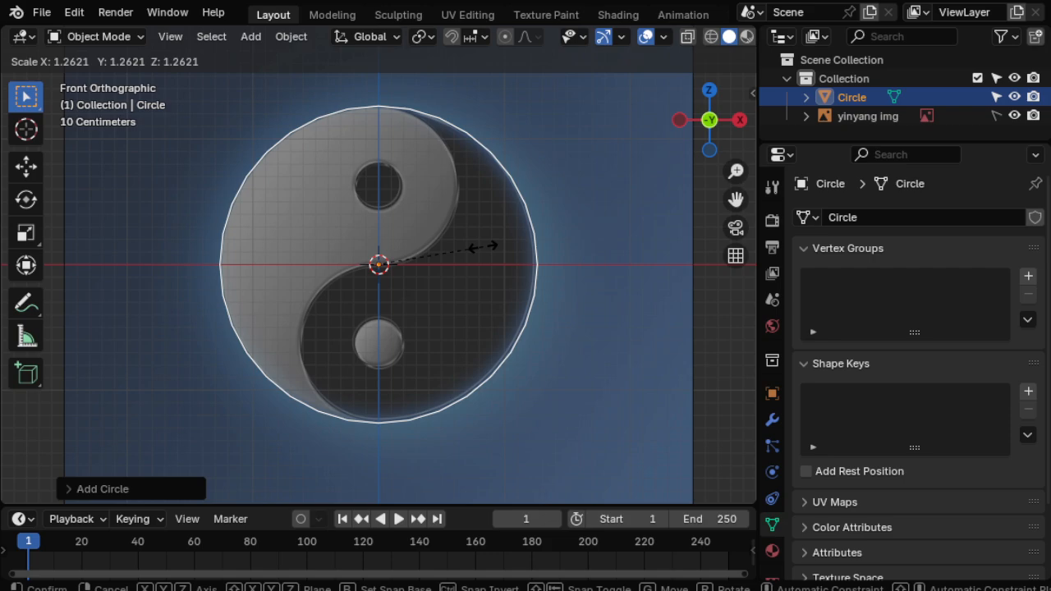
left_click(483, 246)
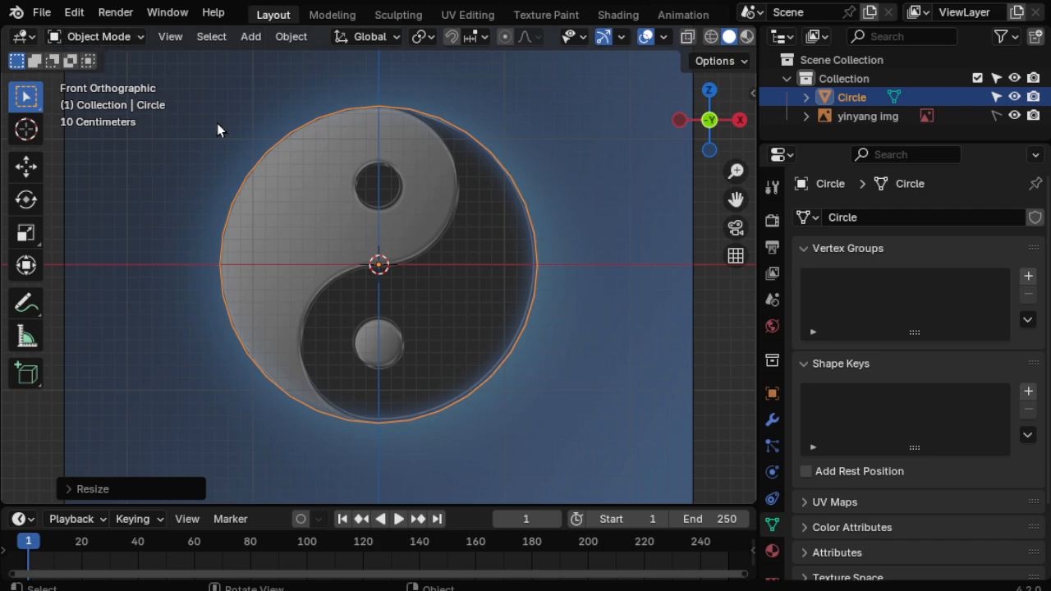
left_click(119, 37)
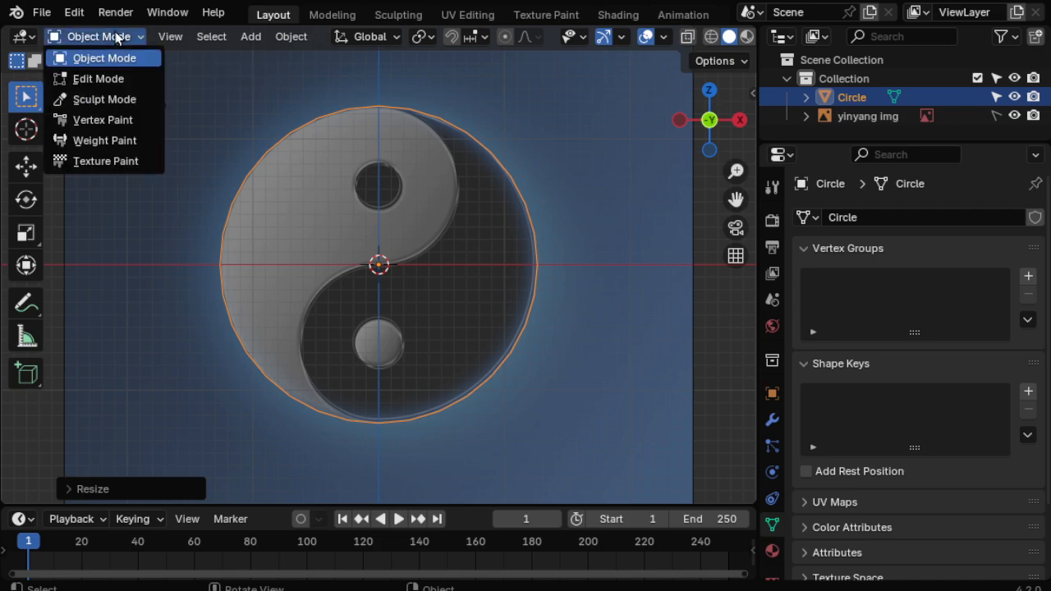
left_click(104, 79)
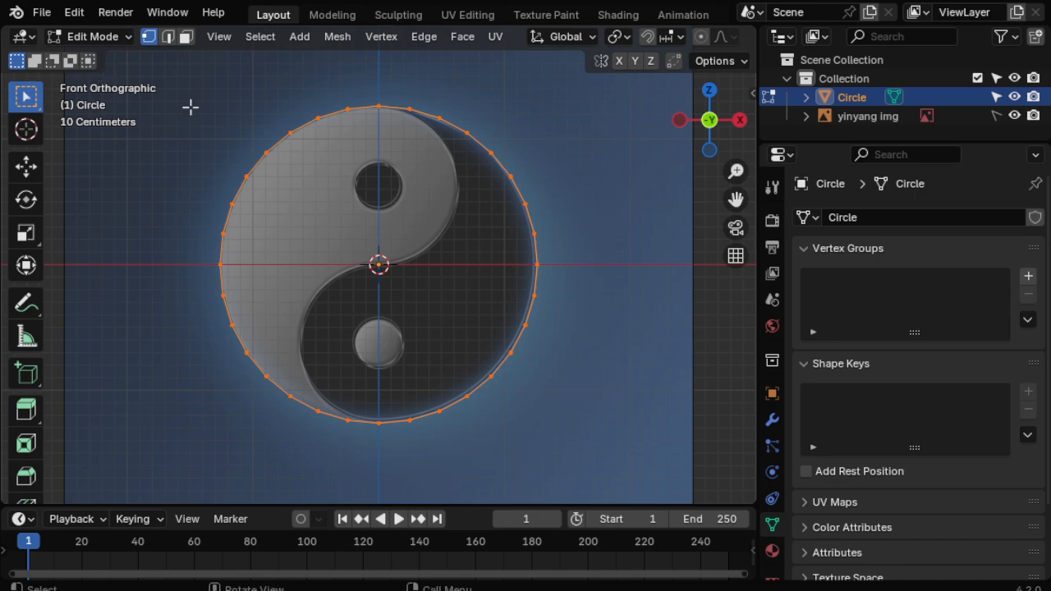
Switch to face selection, fill the circle's outline with faces using Grid Fill, and expand the operation's settings.
left_click(188, 37)
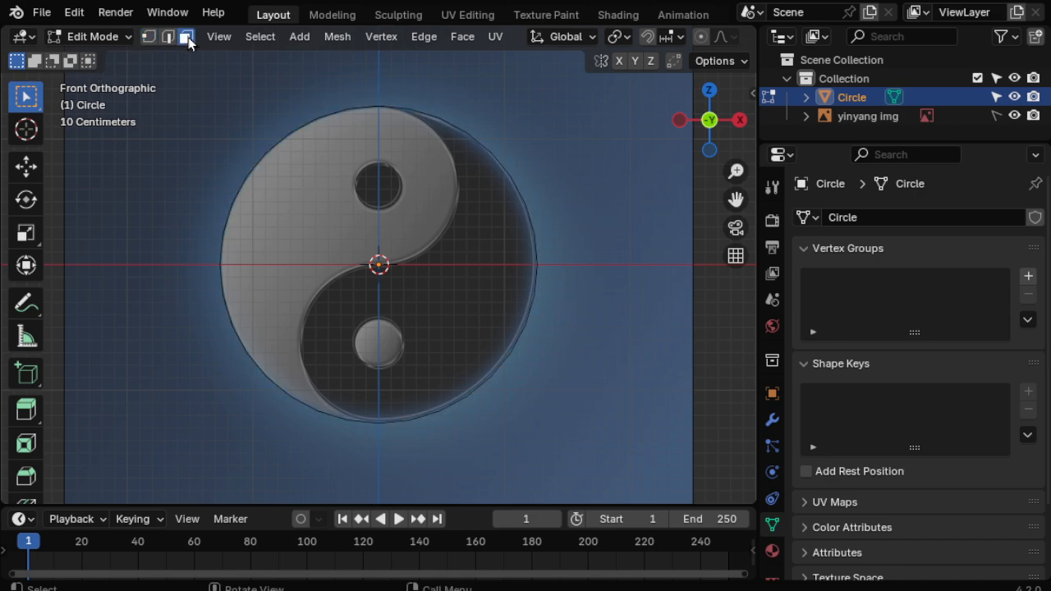
left_click(334, 133)
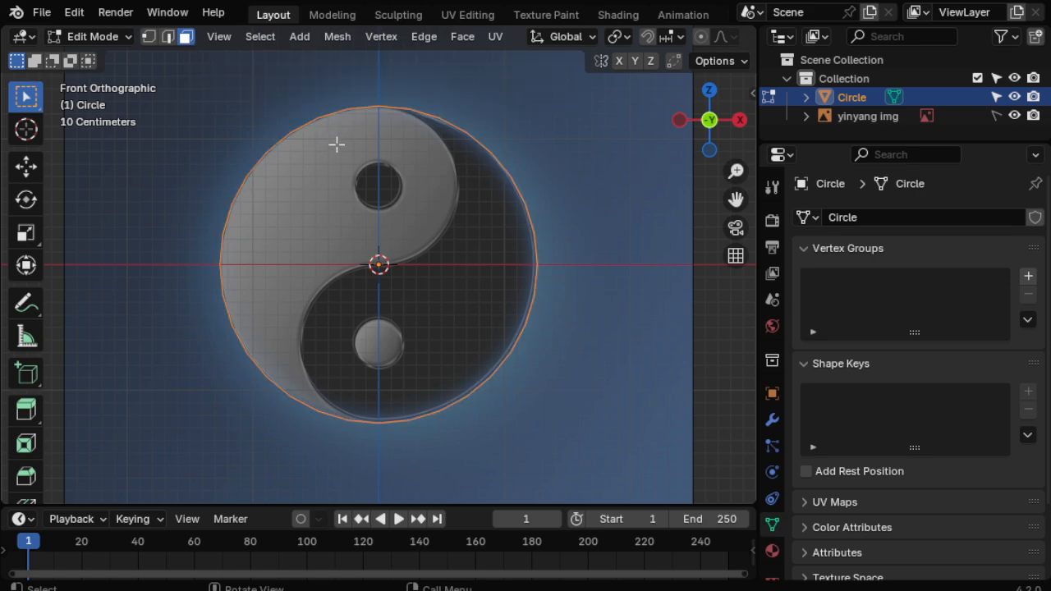
right_click(337, 144)
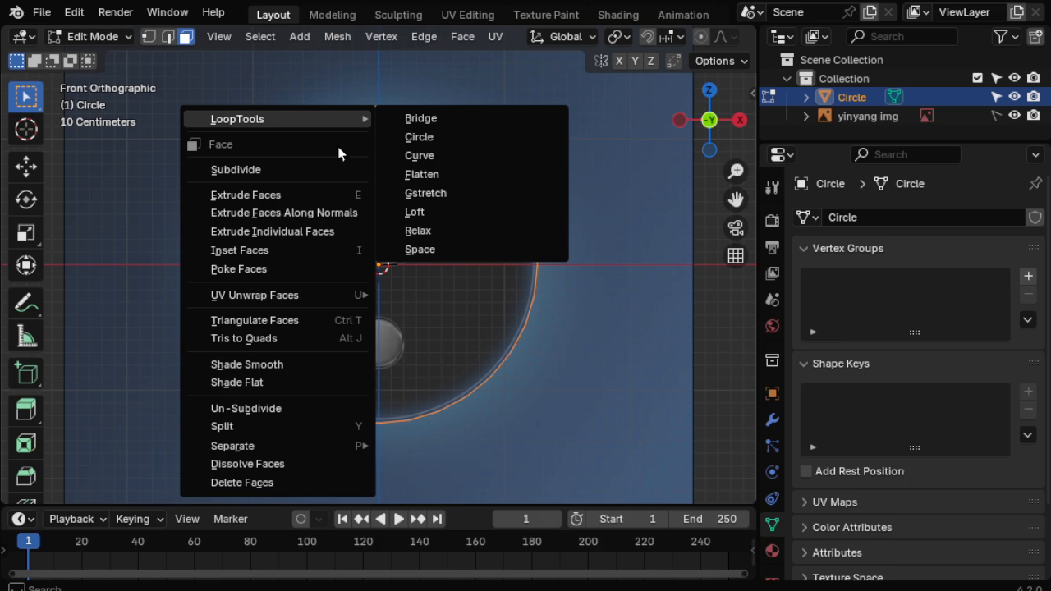
mouse_move(297, 304)
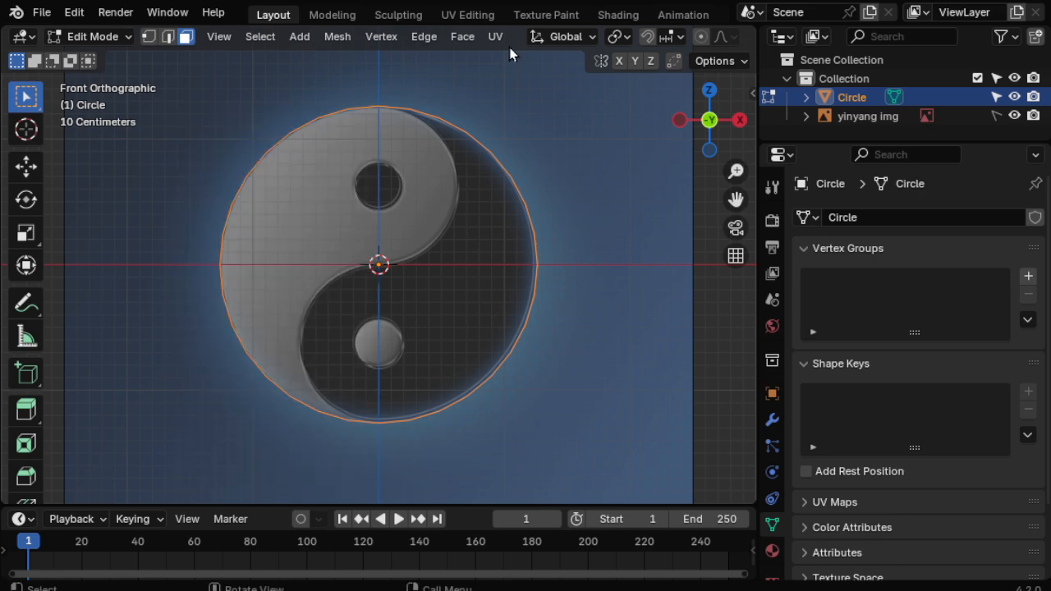
left_click(463, 37)
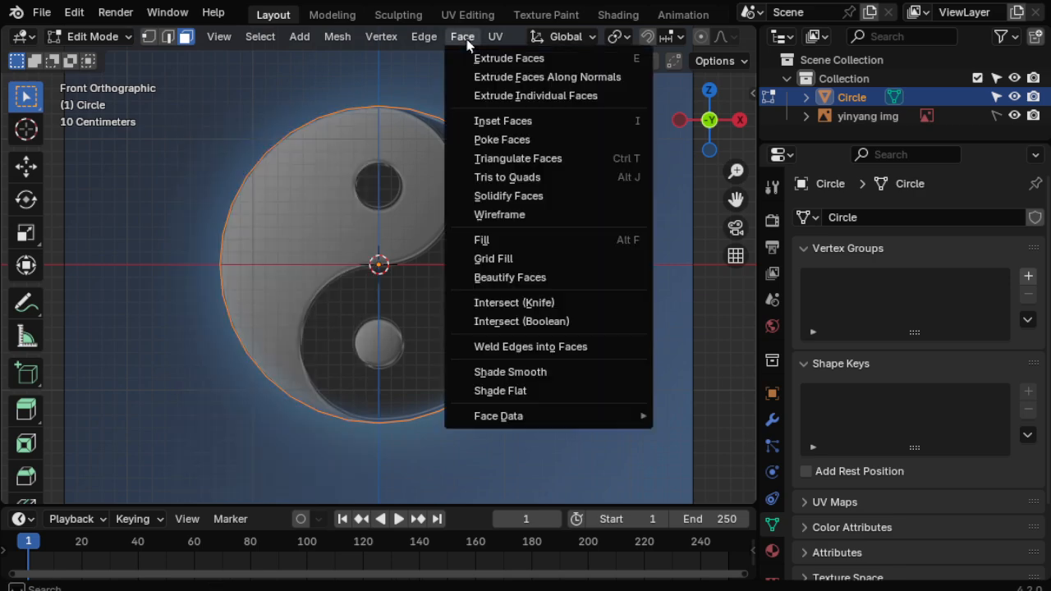
left_click(532, 259)
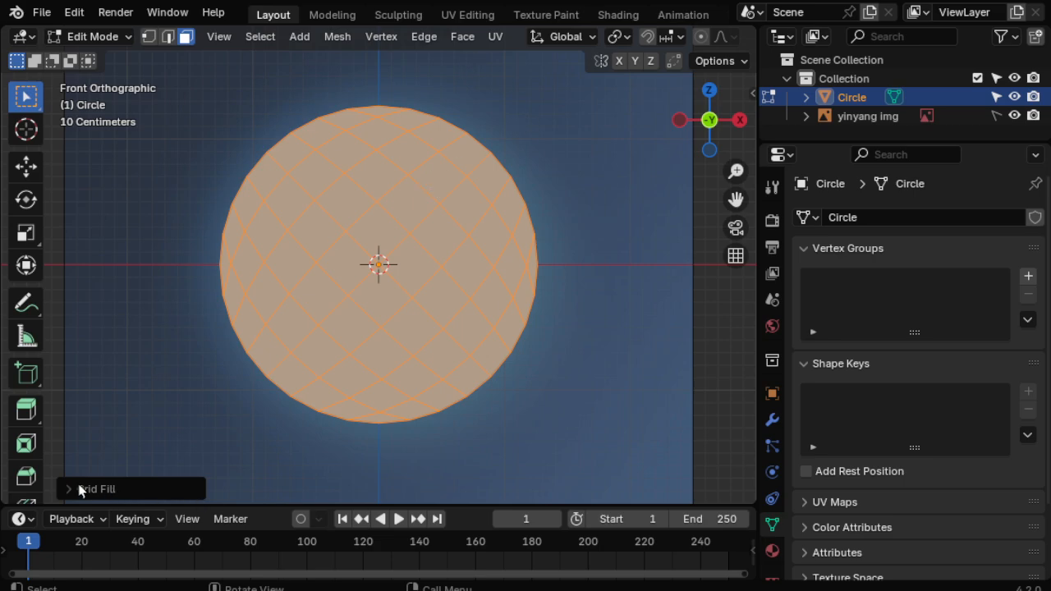
left_click(132, 491)
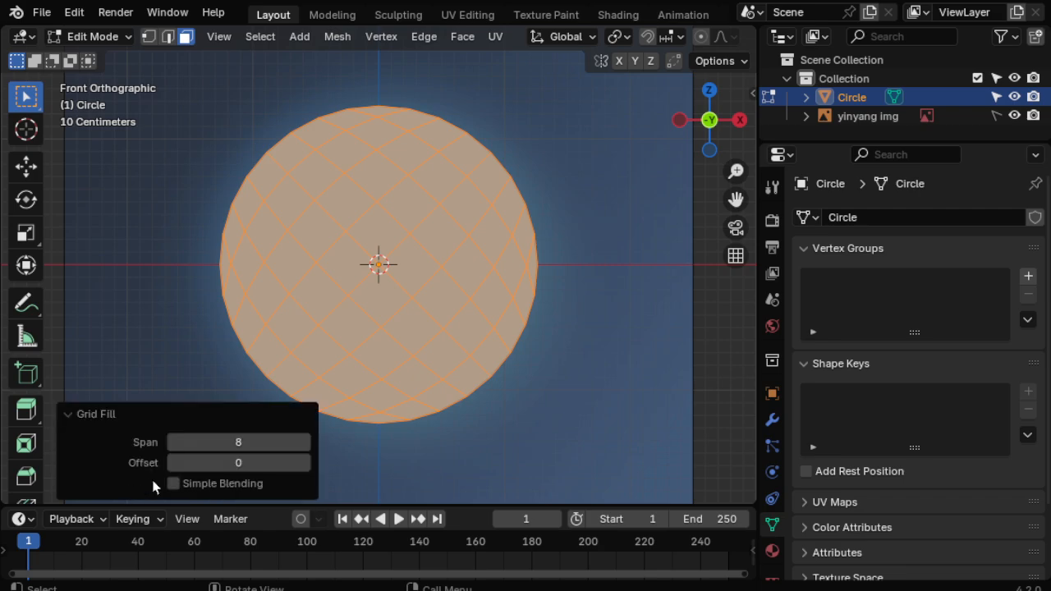
Try a Grid Fill span of 6, and set the span back to 8.
left_click(246, 442)
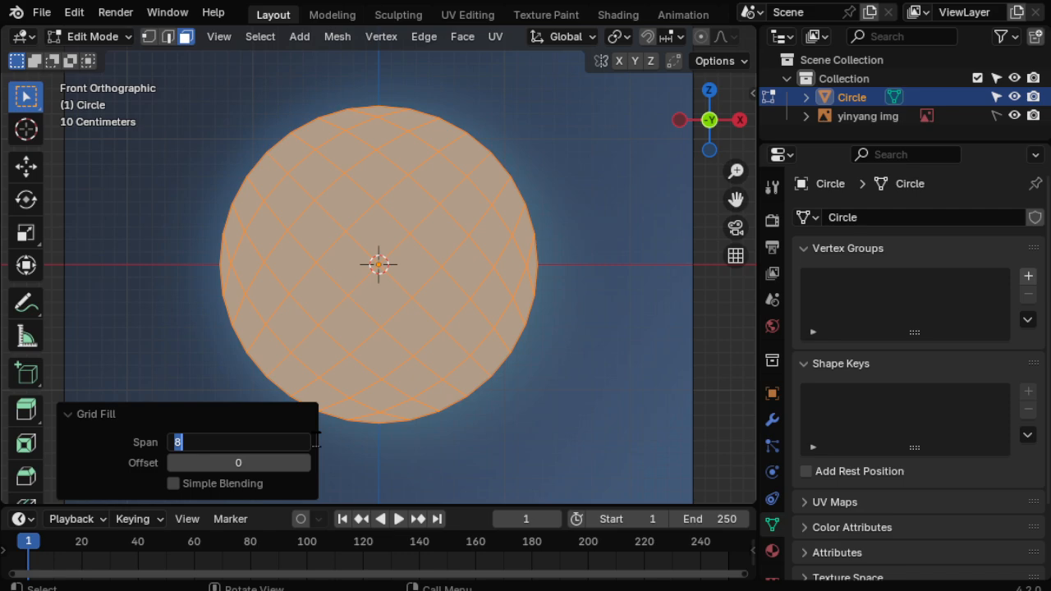
type("6")
key("Return")
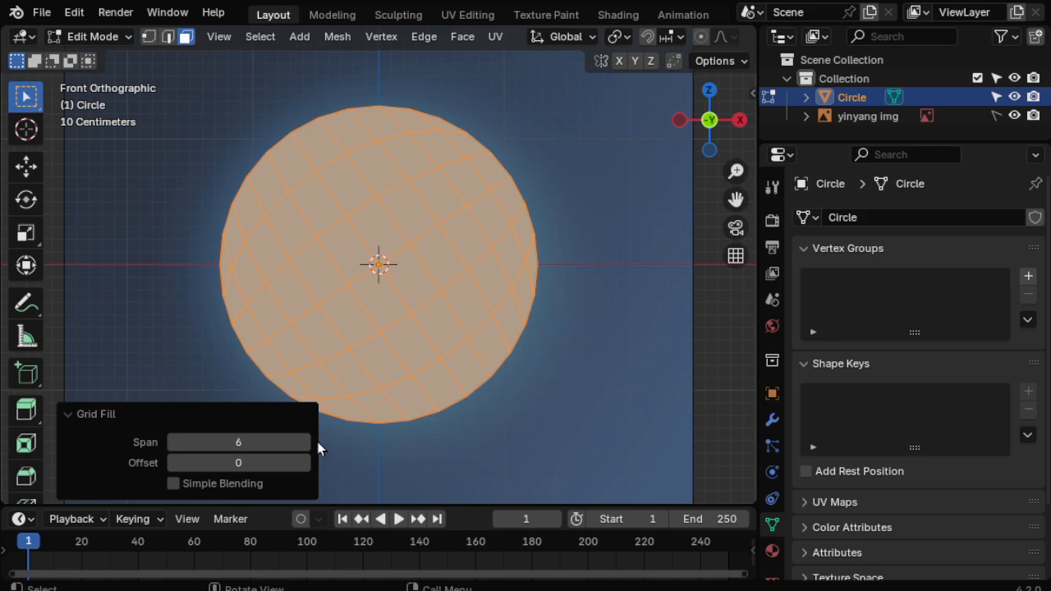
left_click(254, 442)
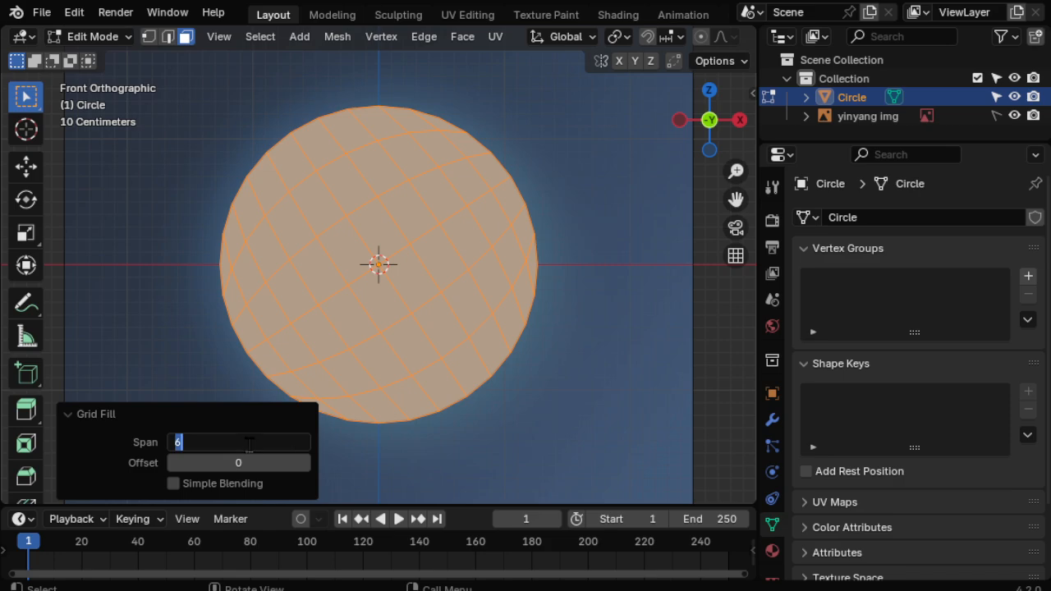
type("8")
key("Return")
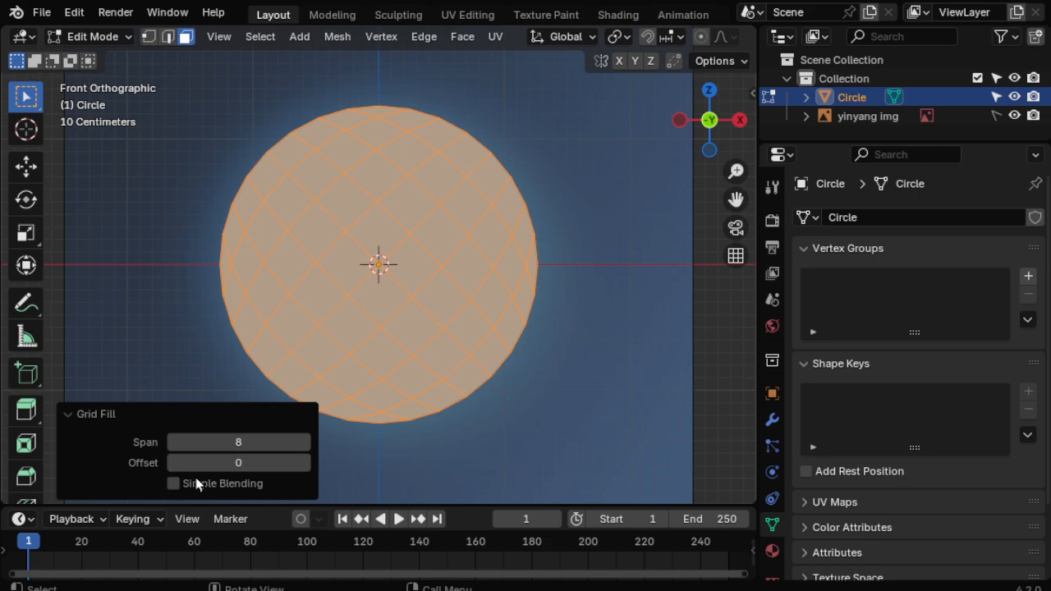
Set the Grid Fill offset to 4 to align the grid with the horizontal and vertical axes, and collapse the settings.
left_click(238, 463)
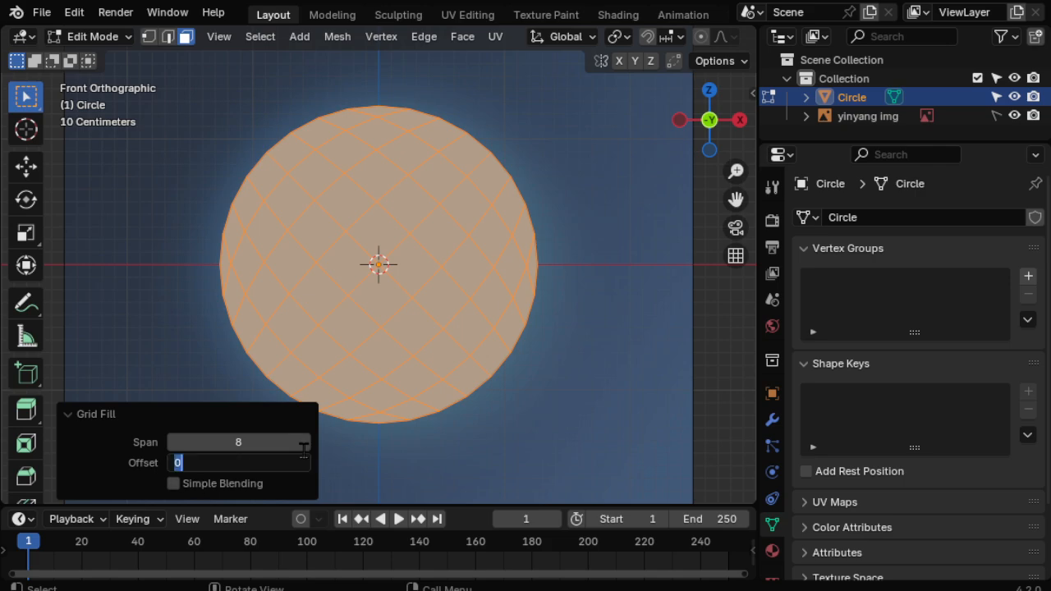
type("1")
key("Return")
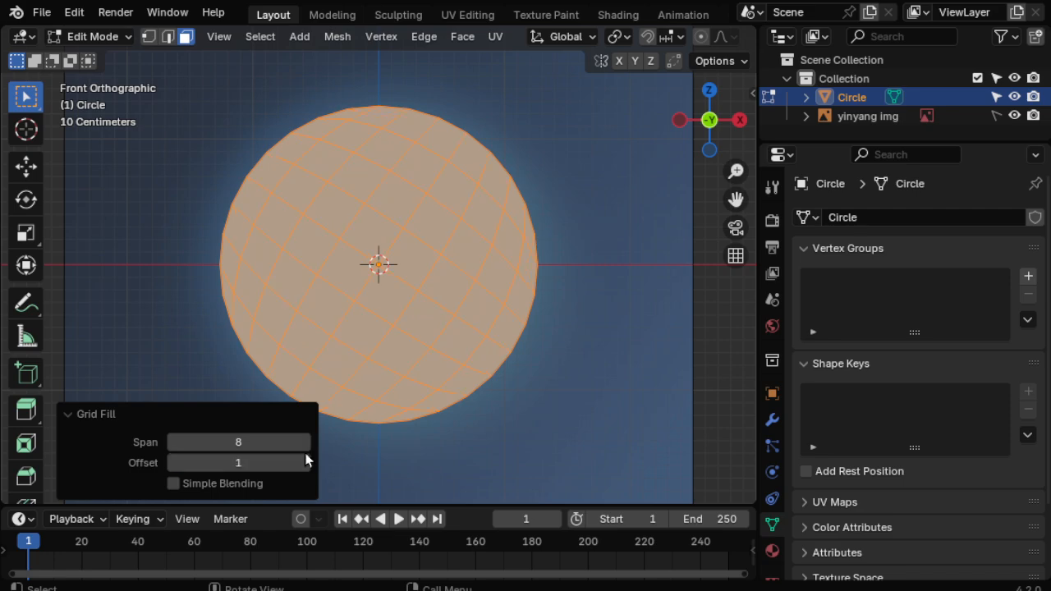
left_click(259, 460)
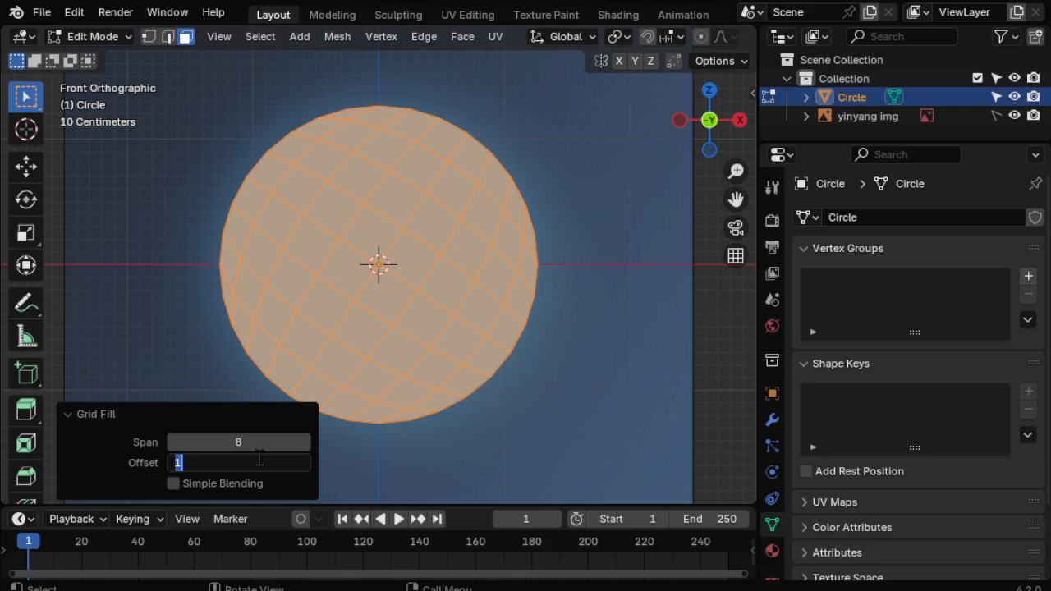
type("2")
key("Return")
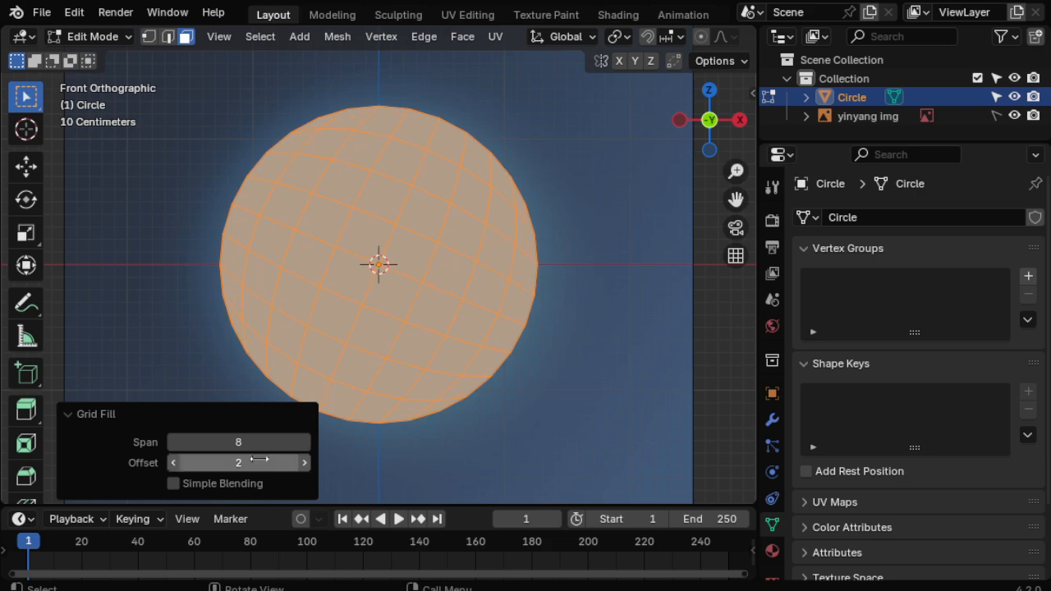
left_click(260, 461)
type("3")
key("Return")
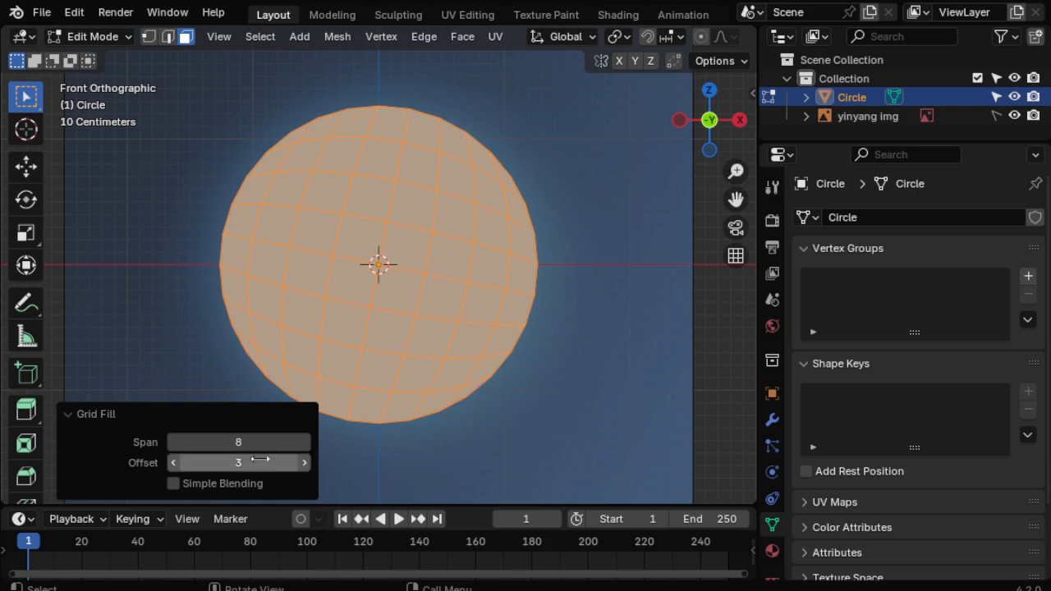
left_click(306, 463)
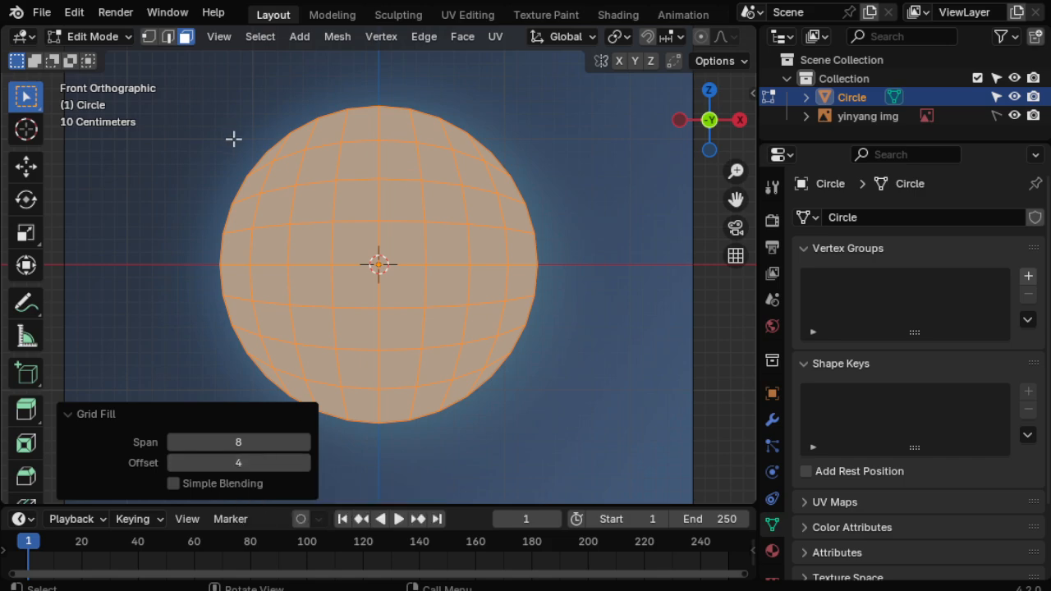
left_click(134, 414)
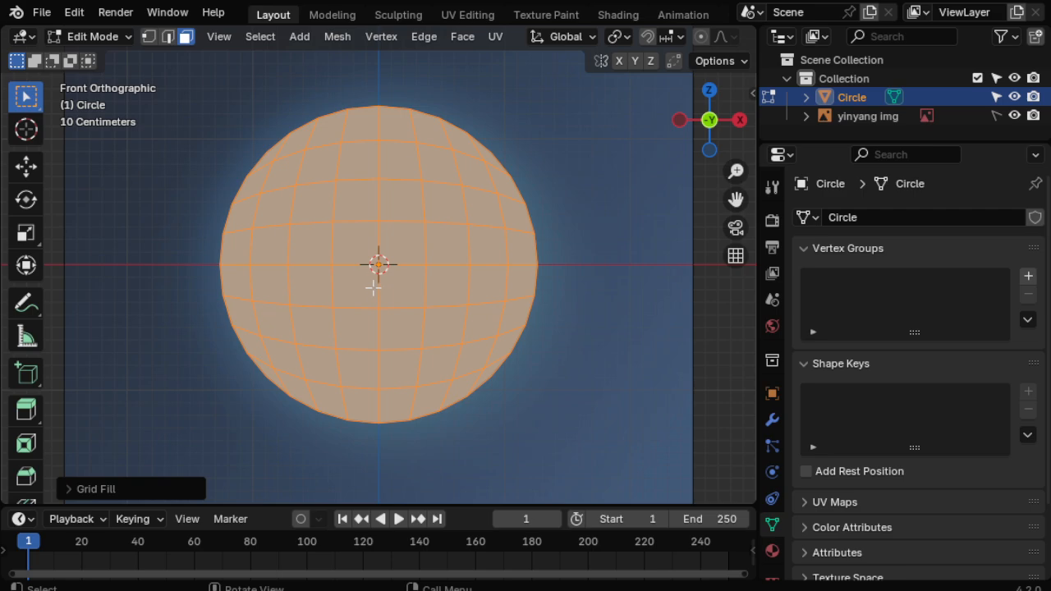
Subdivide all the circle's faces with the number of cuts set to 3.
right_click(391, 171)
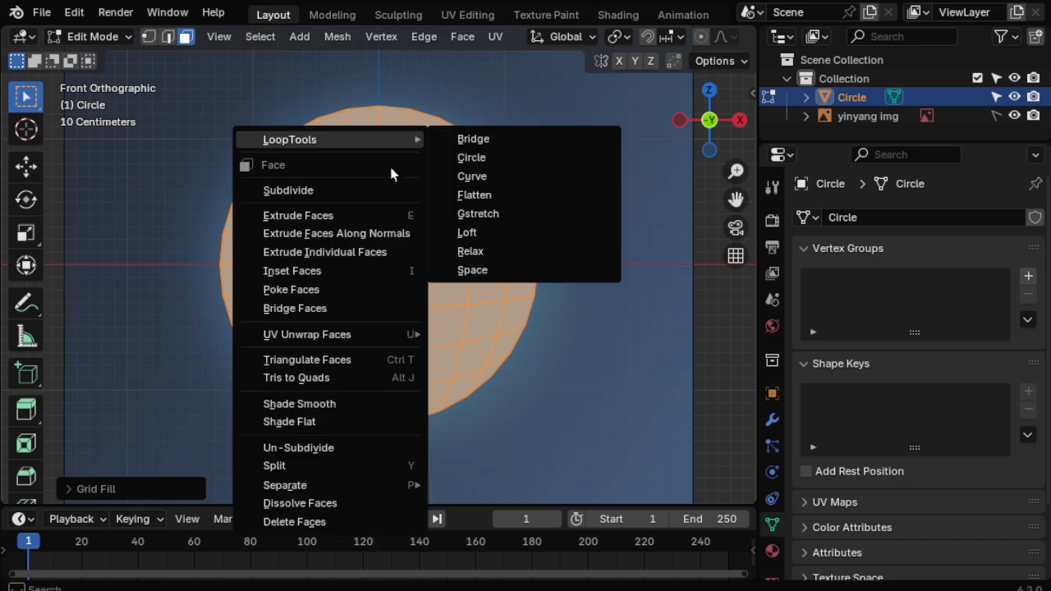
left_click(334, 190)
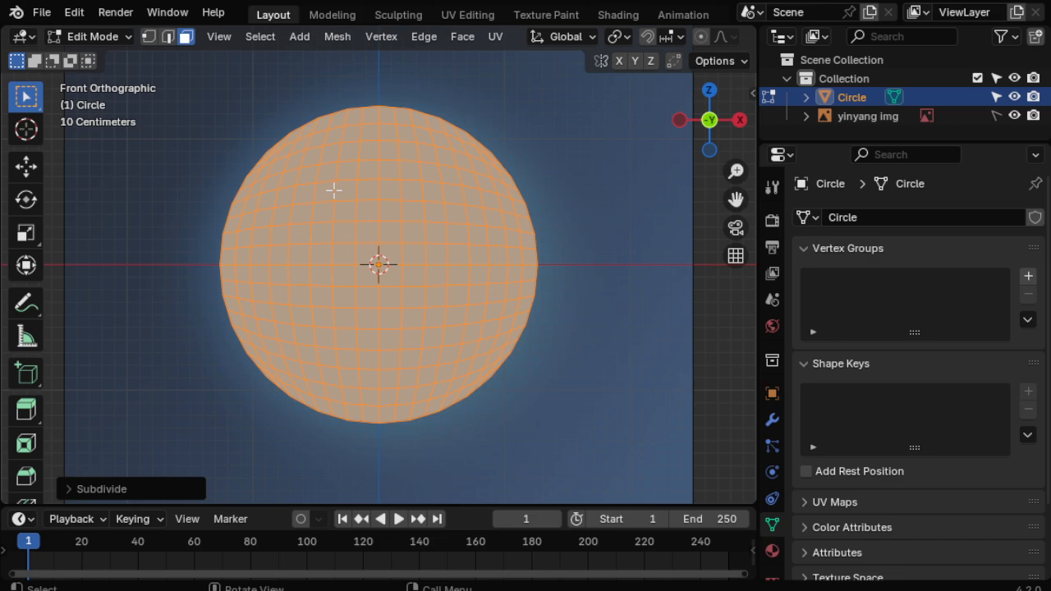
left_click(161, 489)
left_click(226, 362)
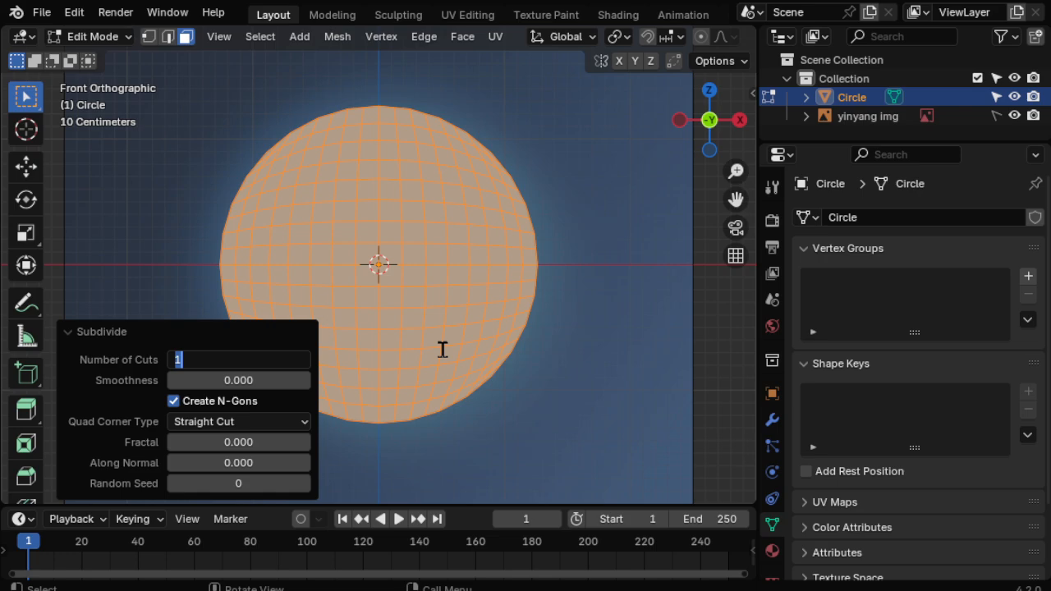
type("2")
key("Return")
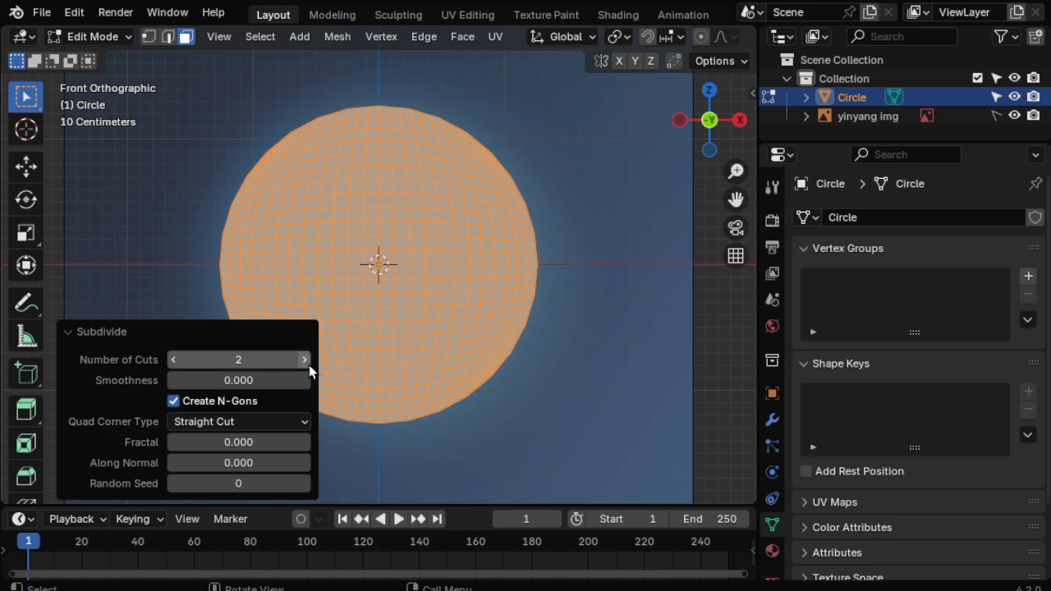
left_click(271, 360)
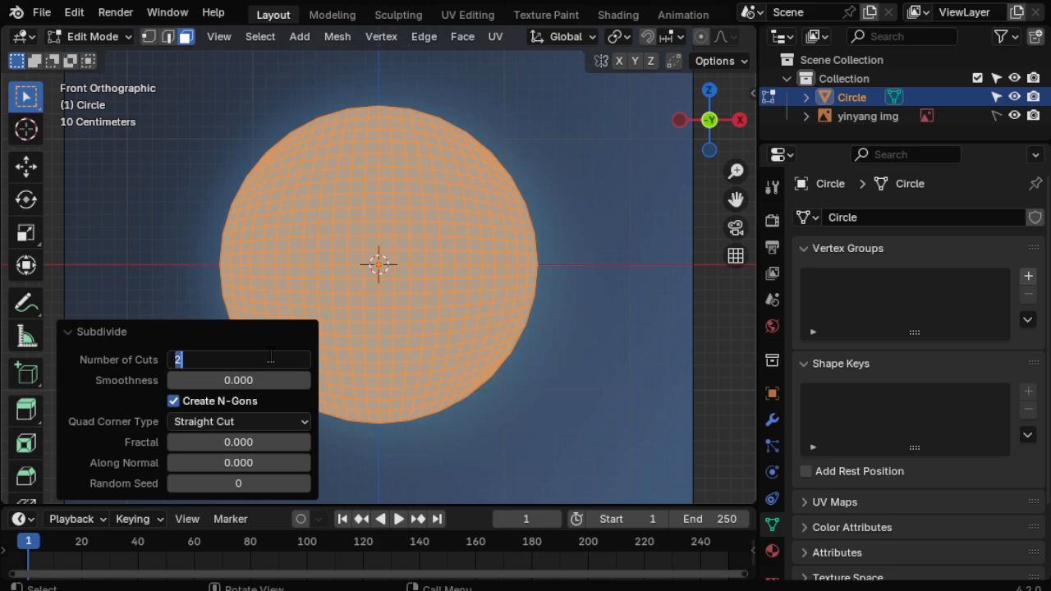
type("3")
key("Return")
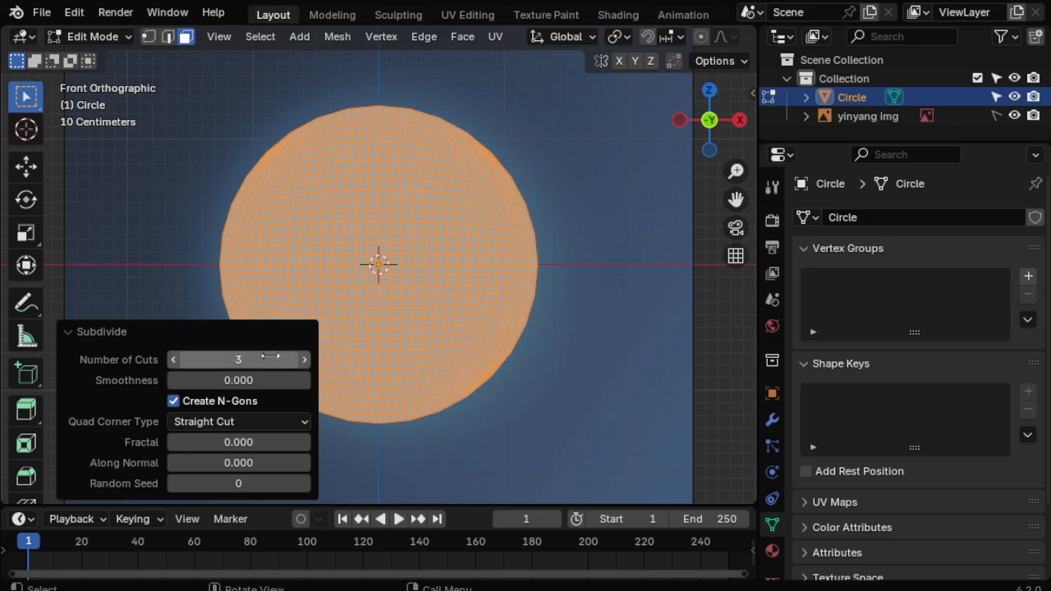
left_click(197, 330)
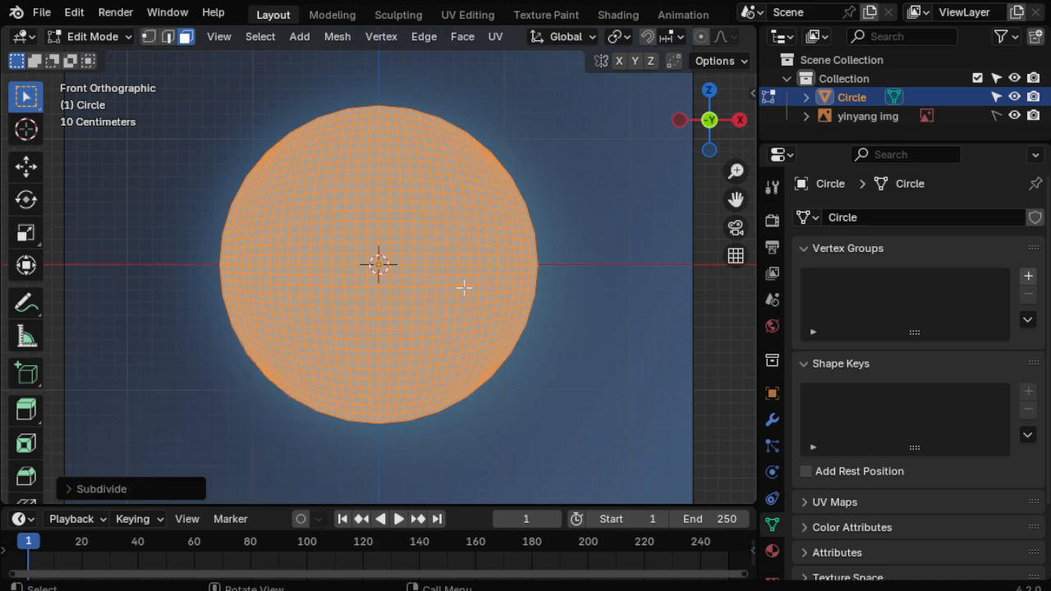
Turn on X-ray to see the reference image through the mesh, and maximize the 3D viewport.
scroll(504, 278, "up", 1)
middle_click_drag(504, 277, 532, 298, "shift")
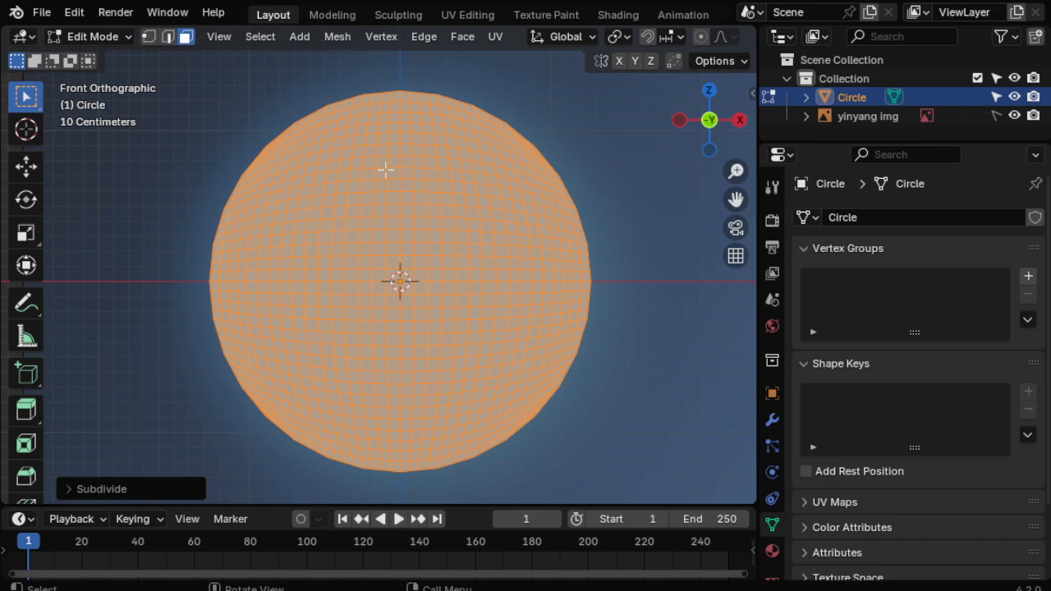
key("alt+z")
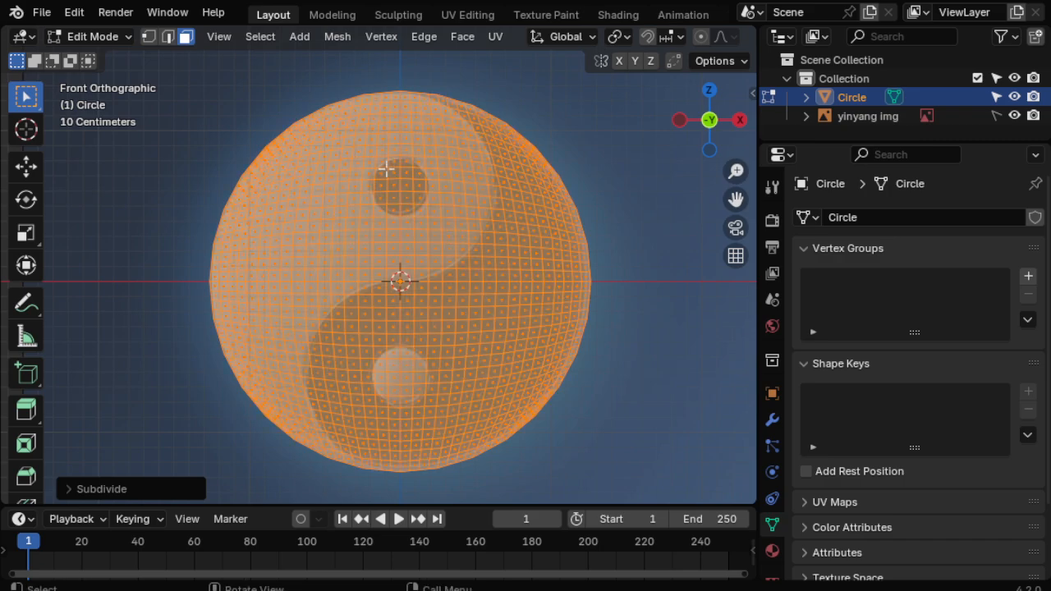
key("ctrl+space")
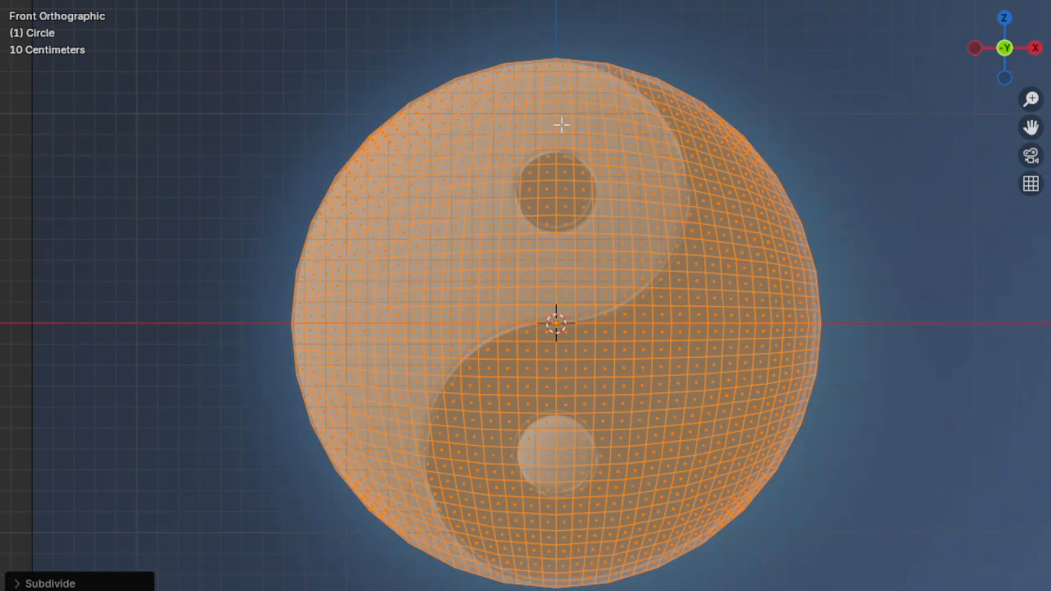
middle_click_drag(617, 169, 583, 148, "shift")
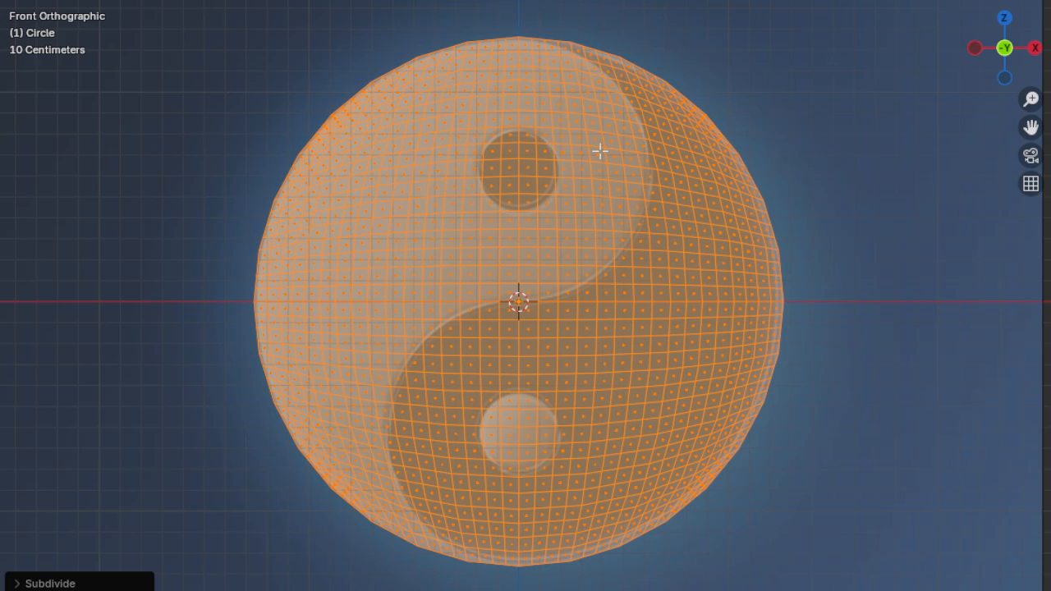
Switch the circle mesh to vertex selection, show the toolbar with tool names, and activate the Knife tool.
key("1")
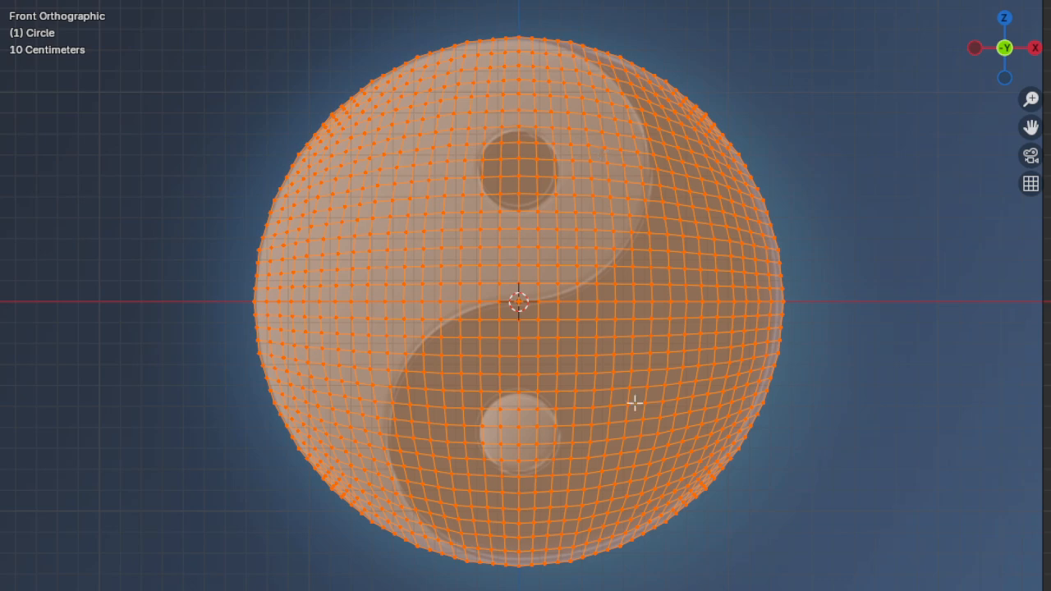
middle_click_drag(632, 402, 640, 345, "shift")
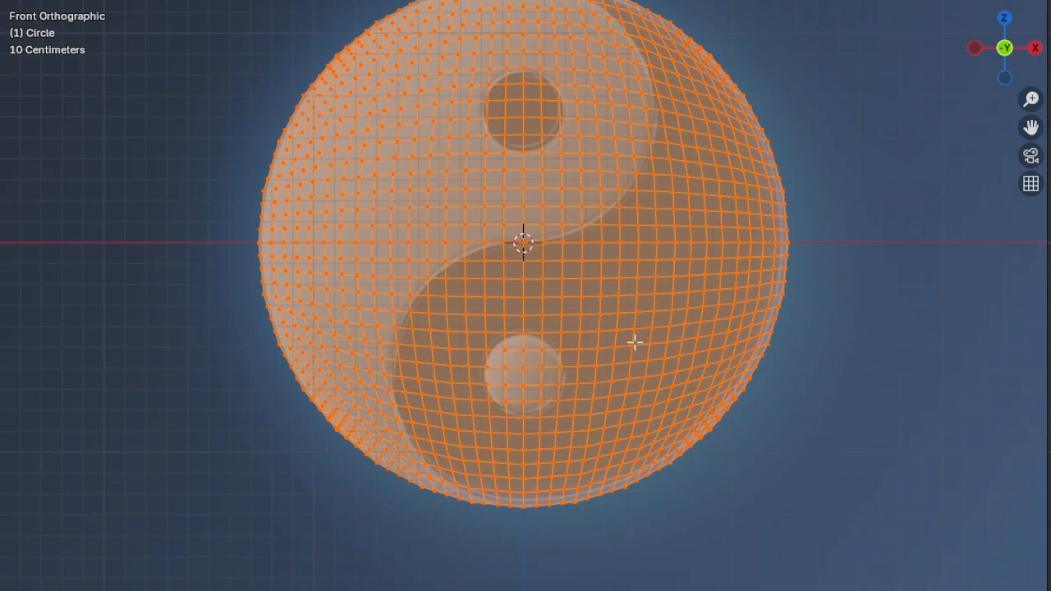
key("t")
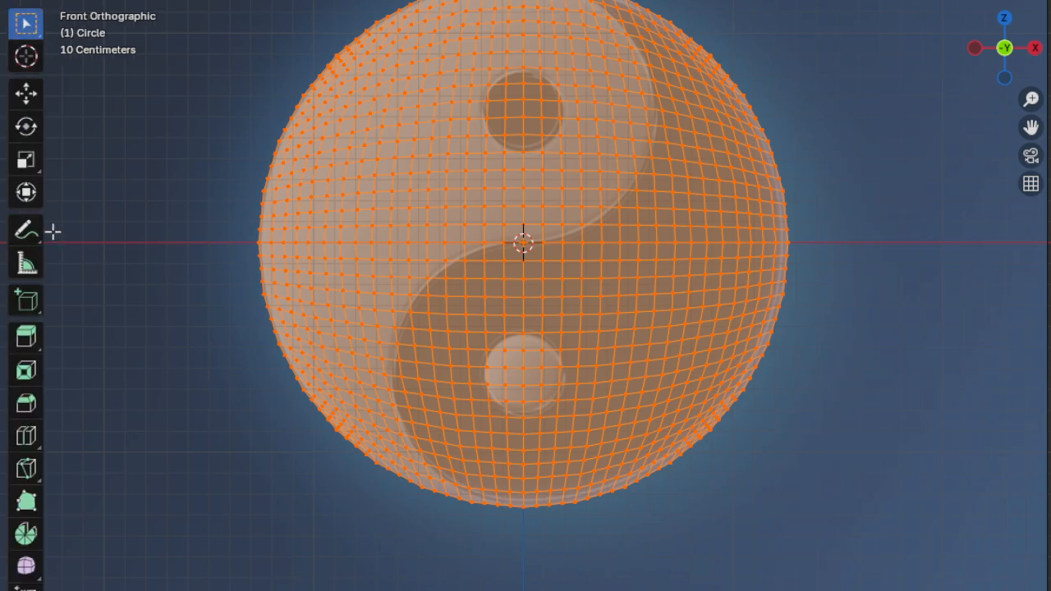
left_click_drag(45, 197, 107, 198)
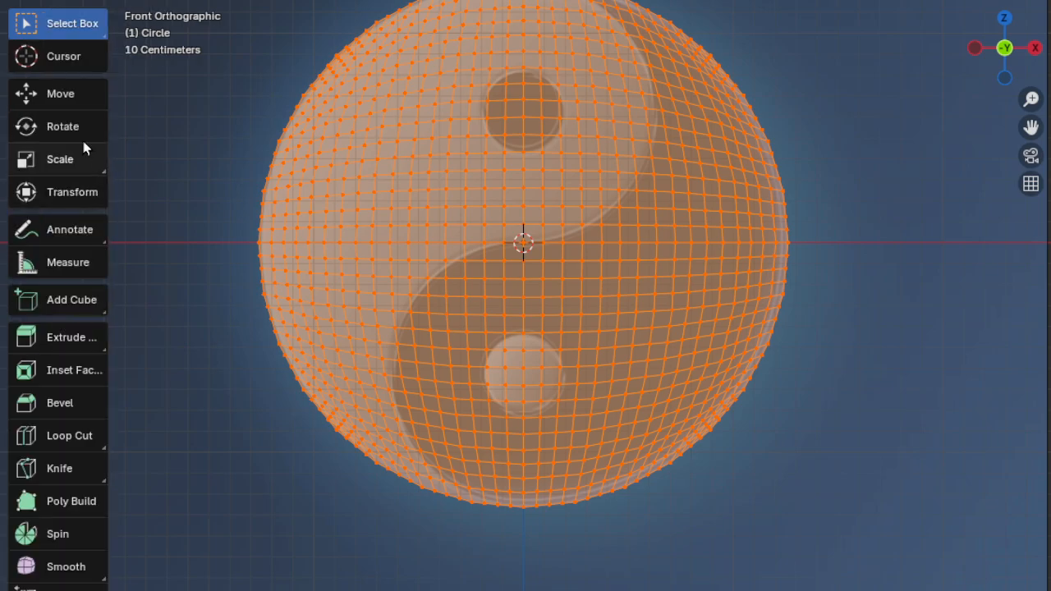
scroll(74, 138, "down", 1)
scroll(77, 143, "down", 1)
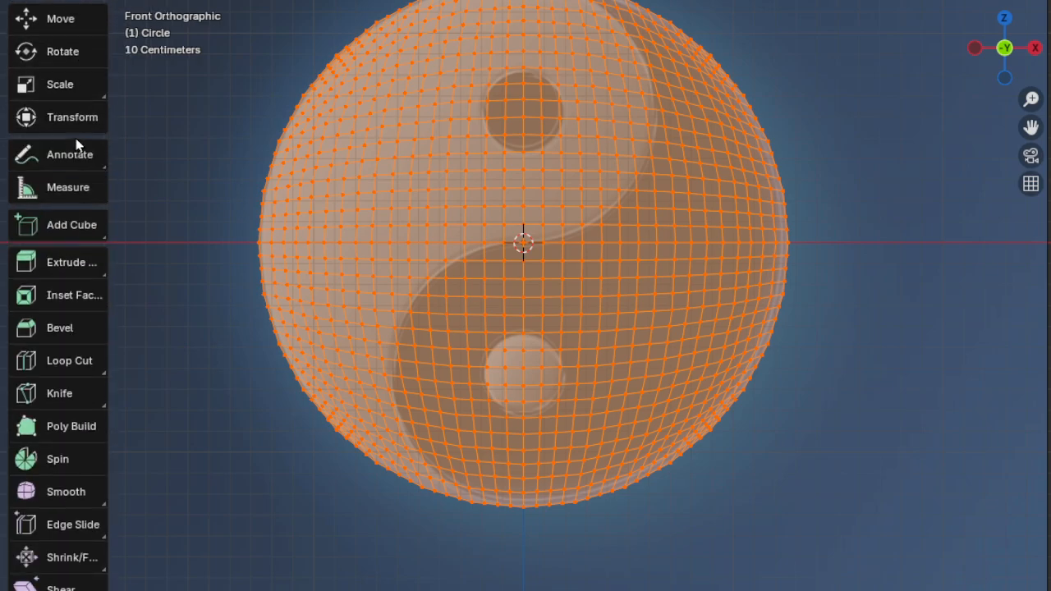
scroll(76, 144, "down", 1)
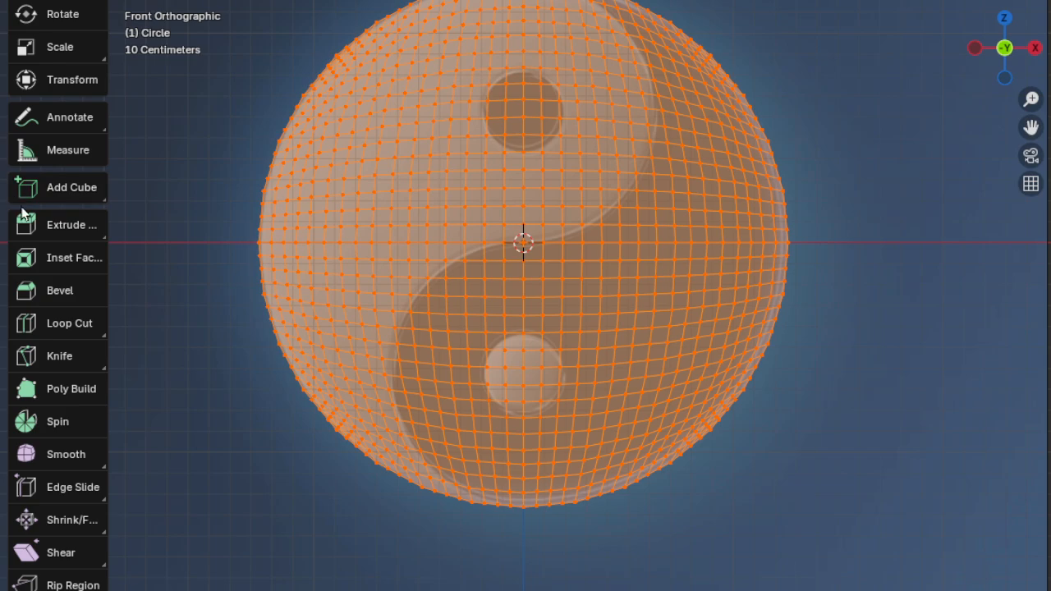
left_click(59, 356)
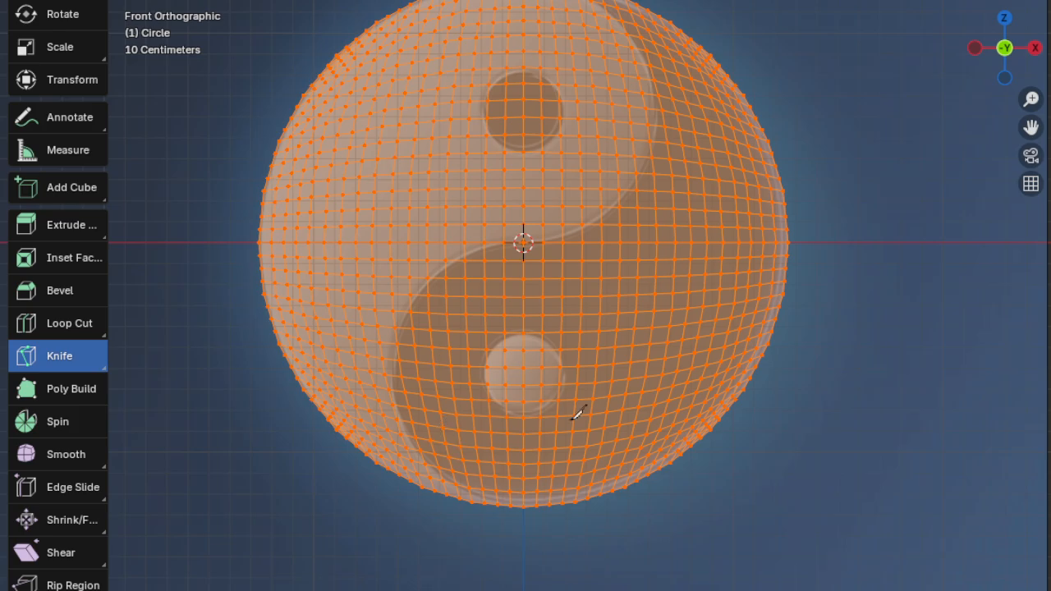
Start a Knife cut on the circle's outer edge just right of its lowest point, following the reference's thin light rim inward.
scroll(577, 413, "up", 3)
middle_click_drag(603, 434, 640, 277, "shift")
scroll(591, 383, "up", 3)
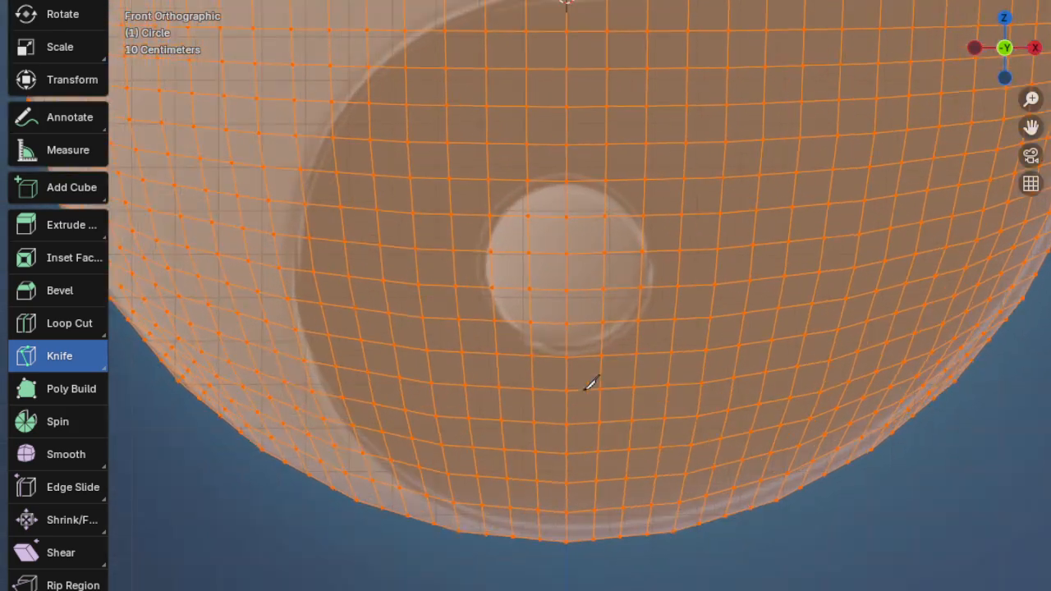
middle_click_drag(631, 456, 638, 250, "shift")
scroll(759, 380, "up", 1)
middle_click_drag(781, 389, 628, 427, "shift")
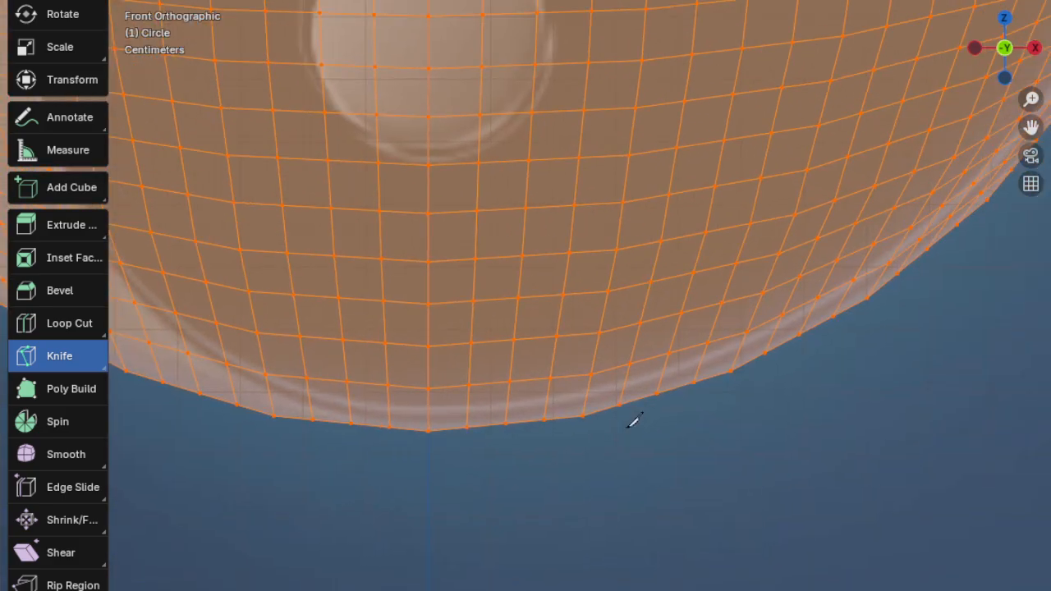
middle_click_drag(672, 386, 742, 403, "shift")
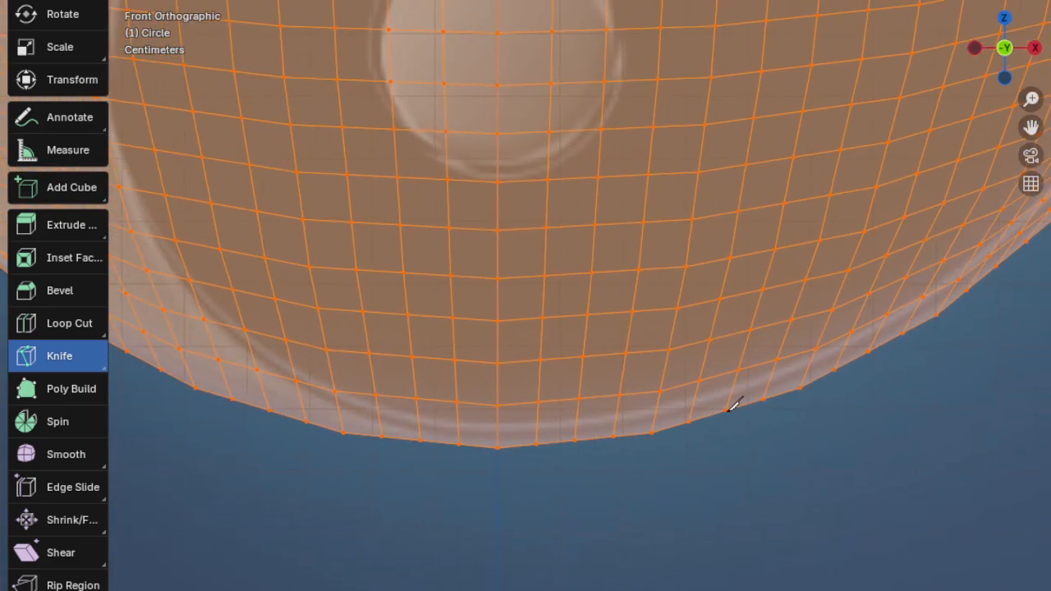
middle_click_drag(865, 385, 681, 482, "shift")
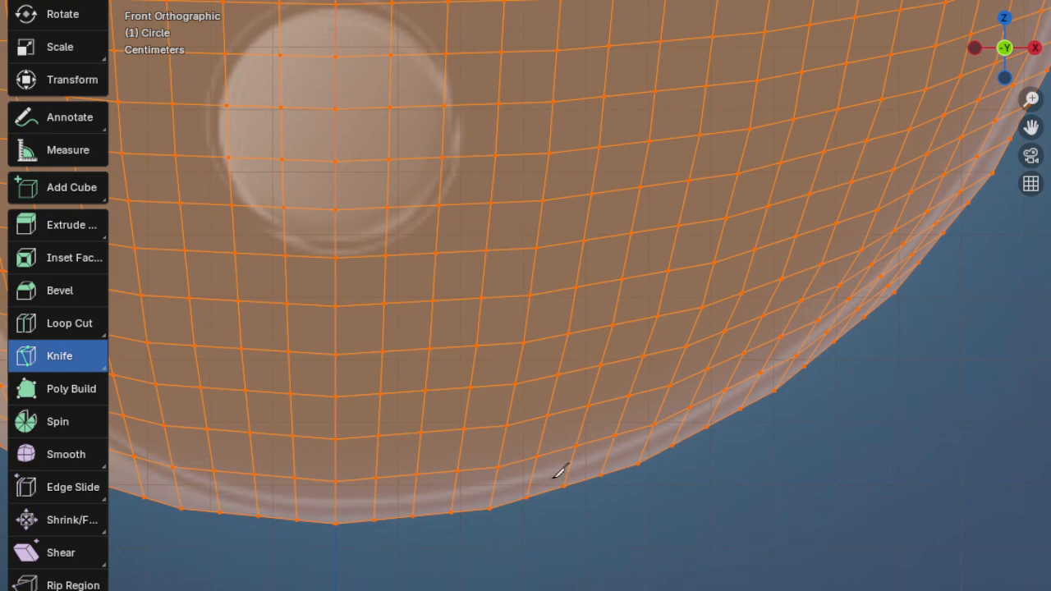
middle_click_drag(559, 472, 757, 444, "shift")
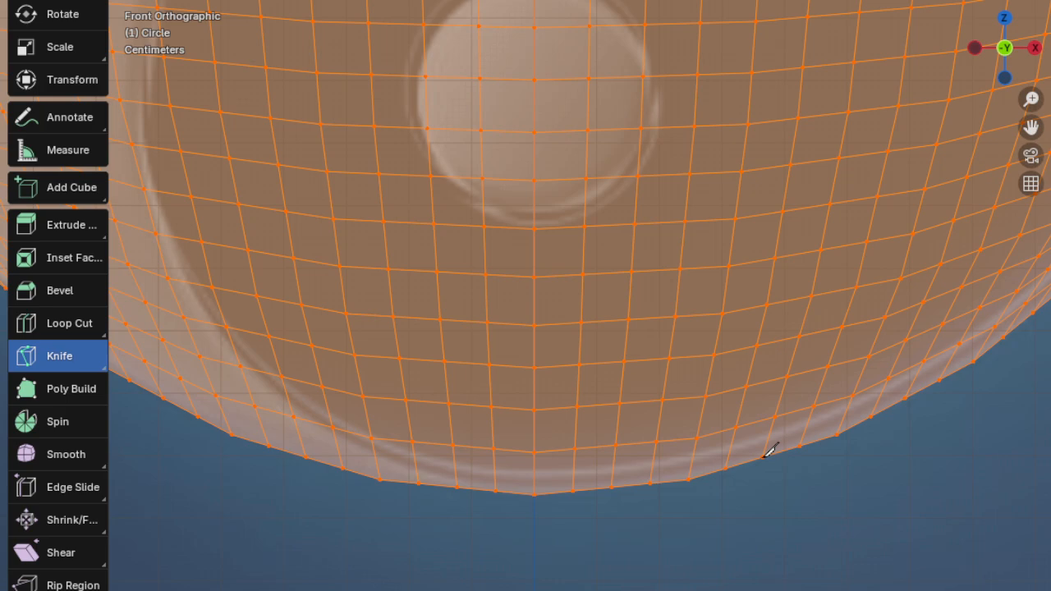
left_click(761, 458)
scroll(695, 461, "up", 4)
middle_click_drag(699, 436, 719, 282, "shift")
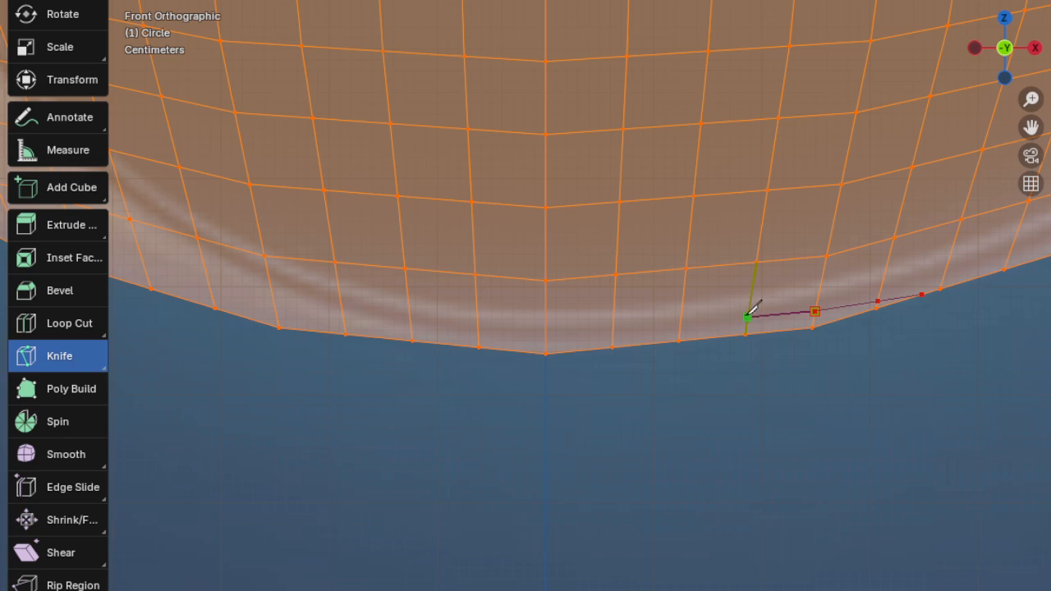
Continue the knife cut leftward along the light rim past the circle's lowest point, placing a point on each vertical grid edge.
left_click(748, 317)
left_click(681, 323)
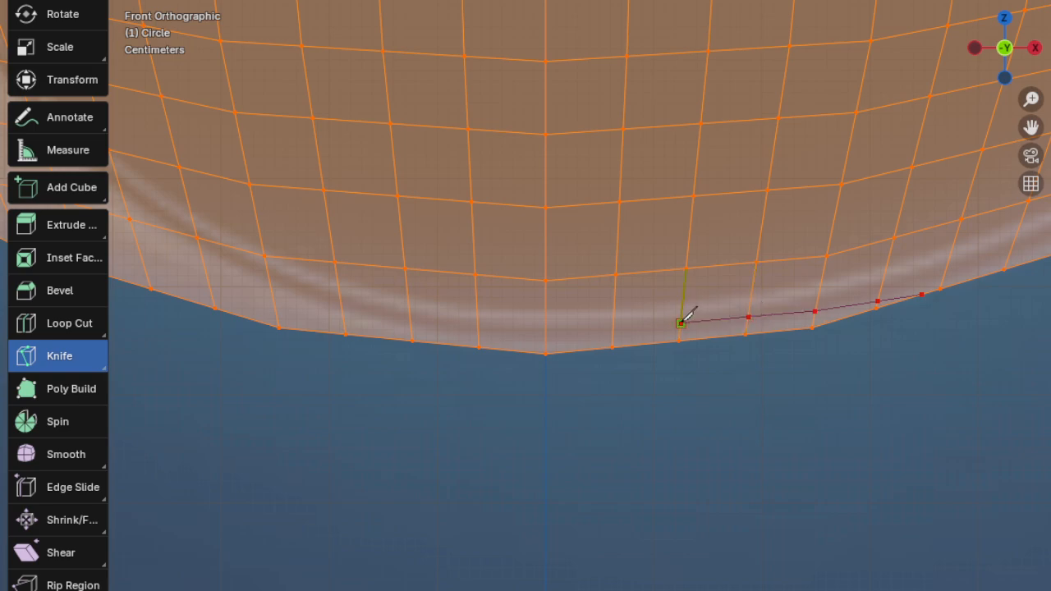
left_click(614, 327)
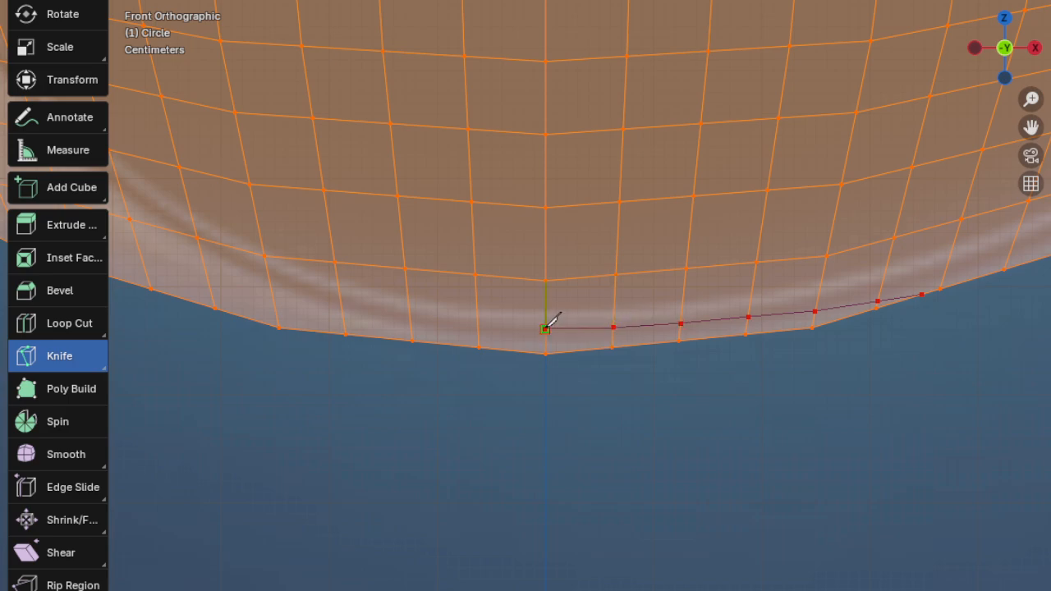
left_click(477, 327)
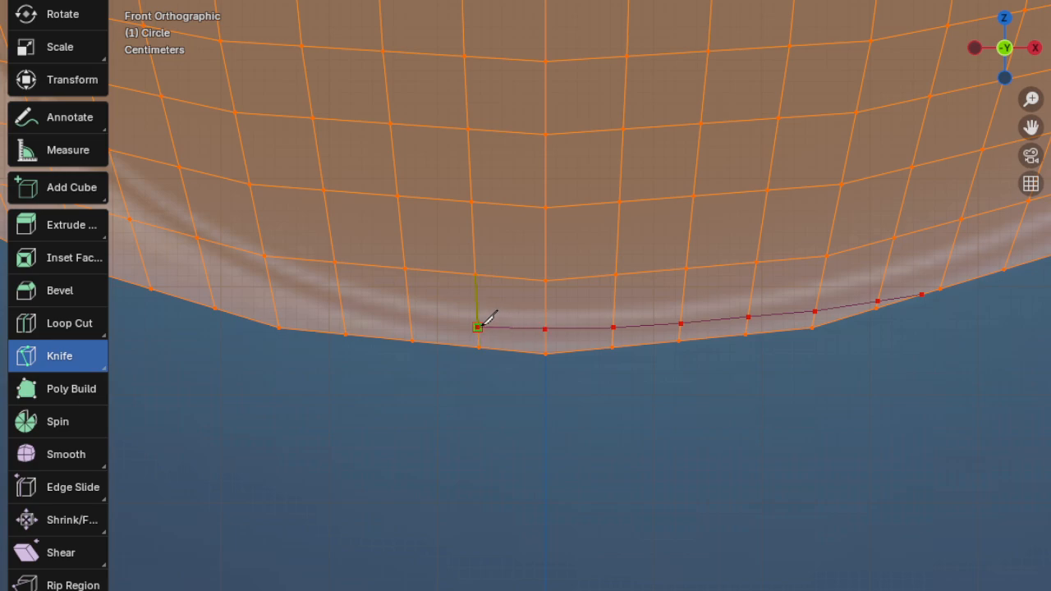
left_click(410, 318)
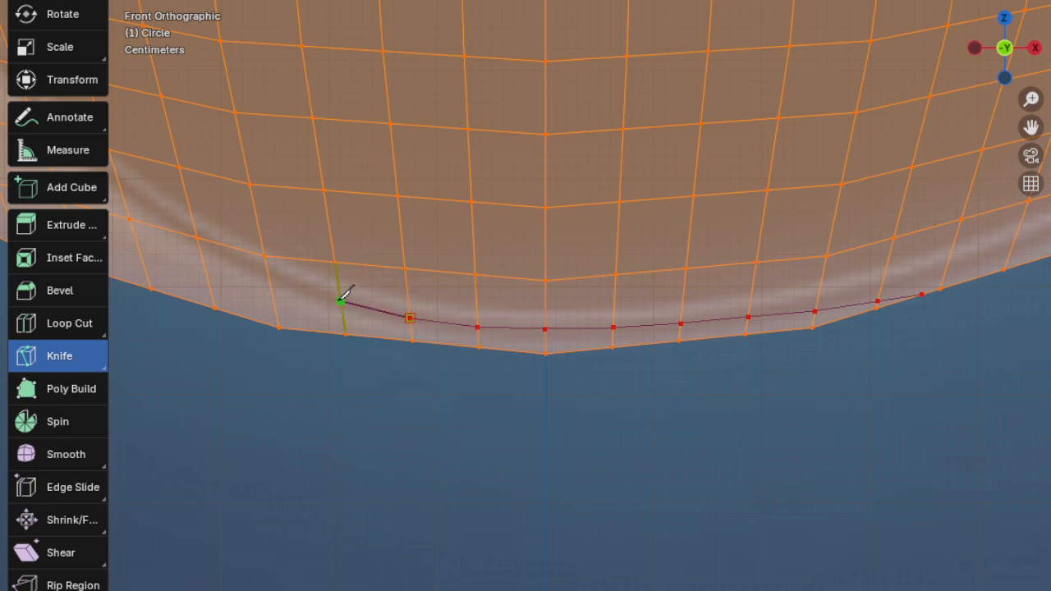
Extend the knife cut up the lower-left curve of the reference's dark shape, placing points where its border crosses grid edges.
middle_click_drag(340, 279, 732, 353, "shift")
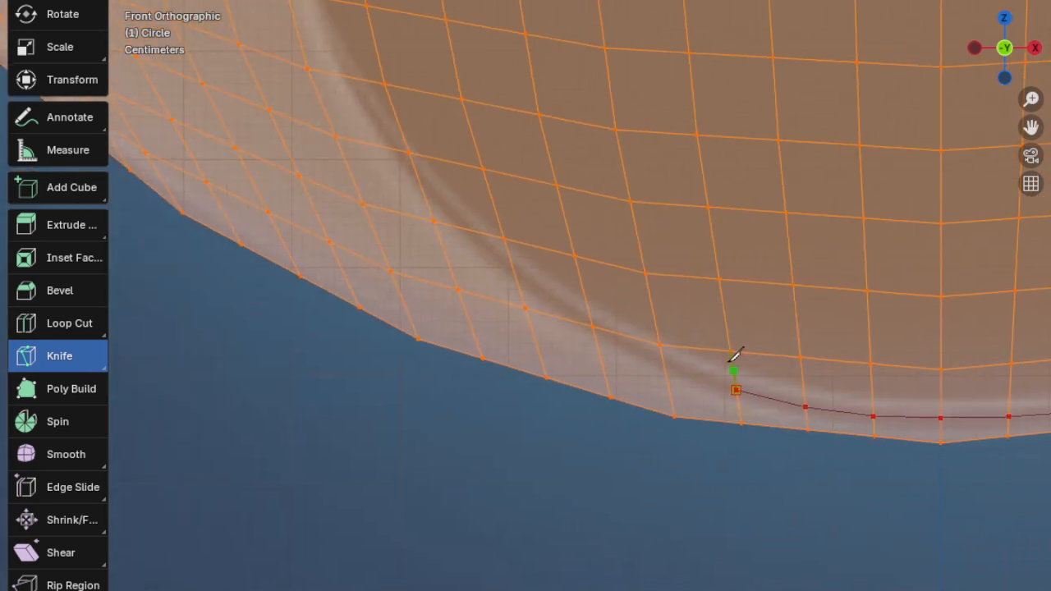
left_click(665, 366)
left_click(592, 325)
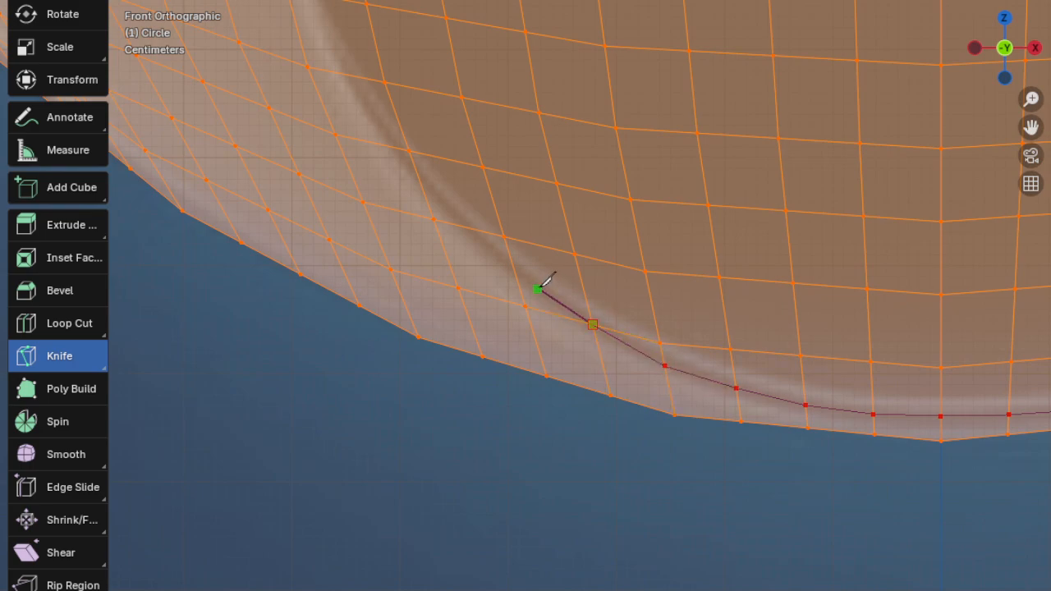
middle_click_drag(512, 258, 548, 284, "shift")
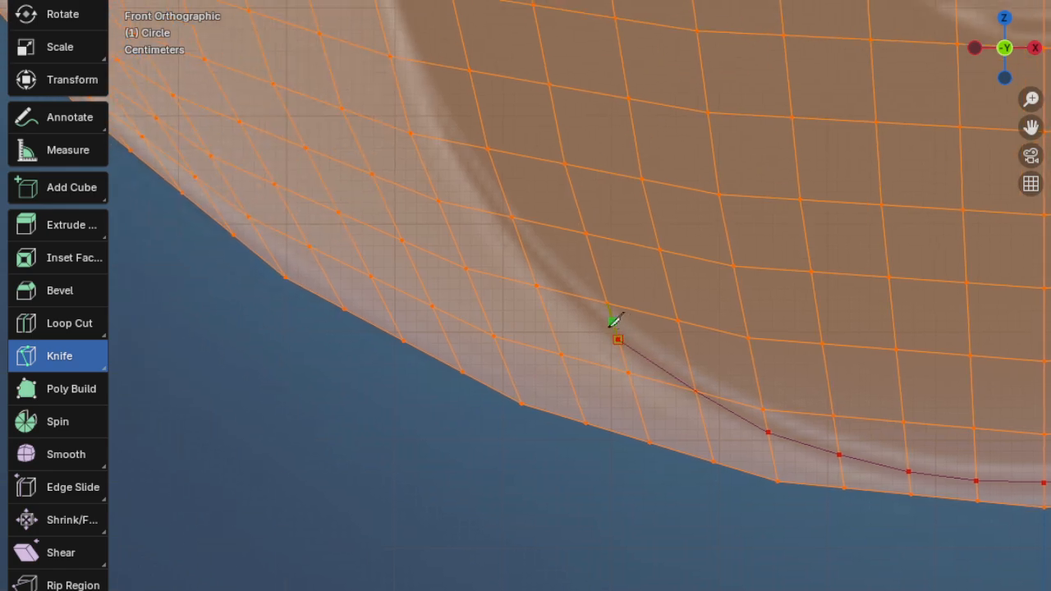
left_click(555, 291)
Undo the knife point placed inside a face and place it where the dark shape's border meets the next horizontal grid edge.
left_click(510, 240)
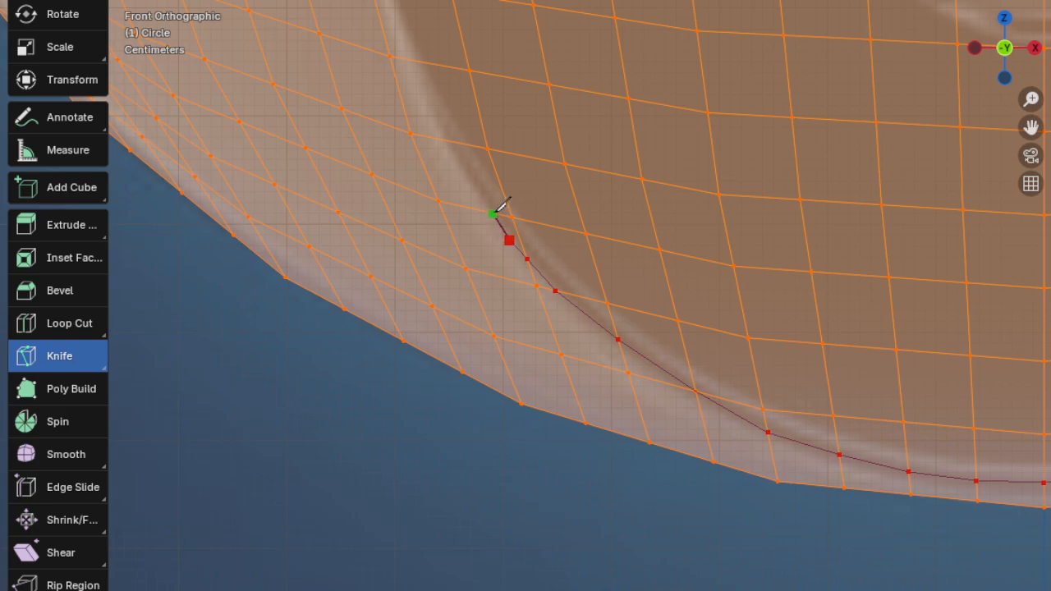
scroll(515, 231, "up", 3)
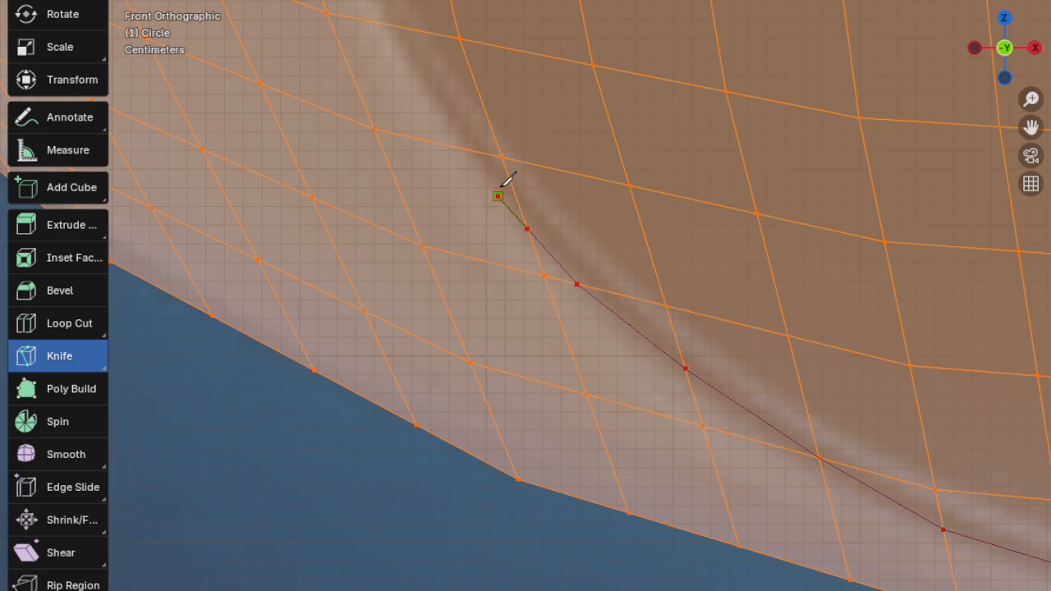
key("ctrl+z")
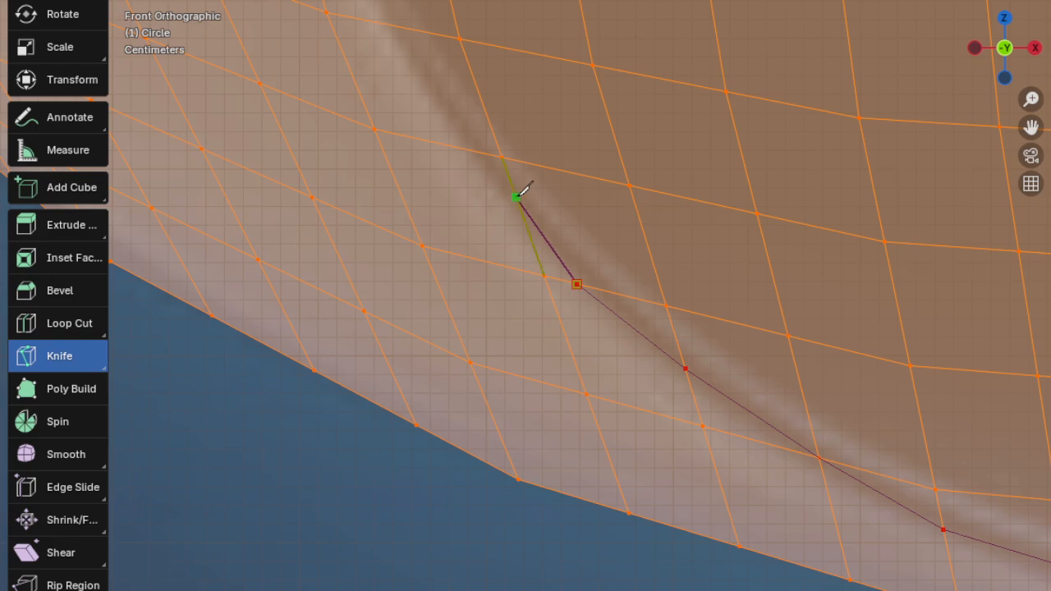
left_click(469, 150)
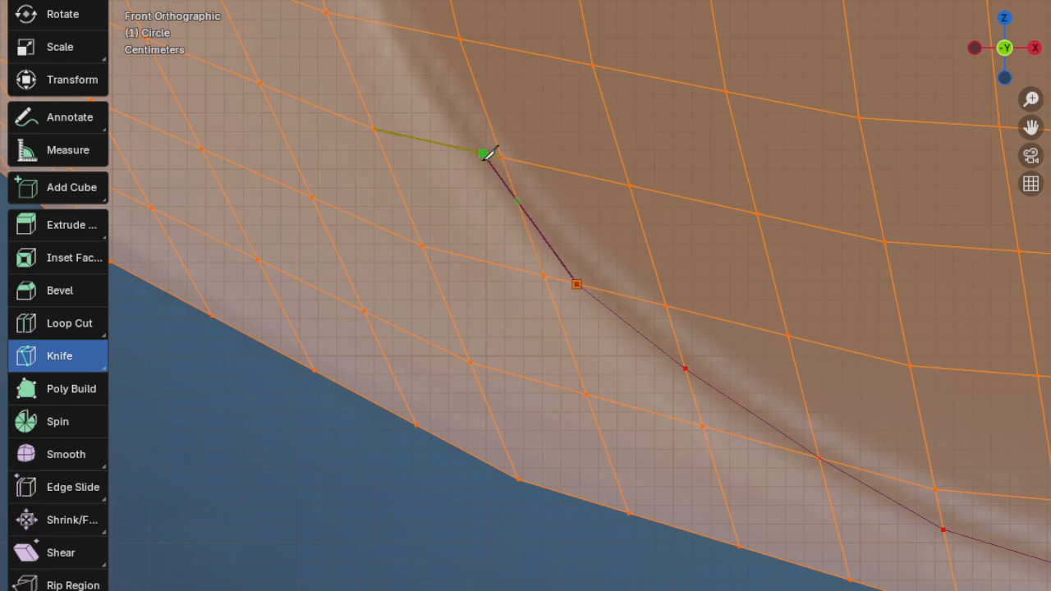
Trace the knife cut up the left side of the dark shape, adding one point on each successive horizontal grid edge.
middle_click_drag(493, 141, 593, 330, "shift")
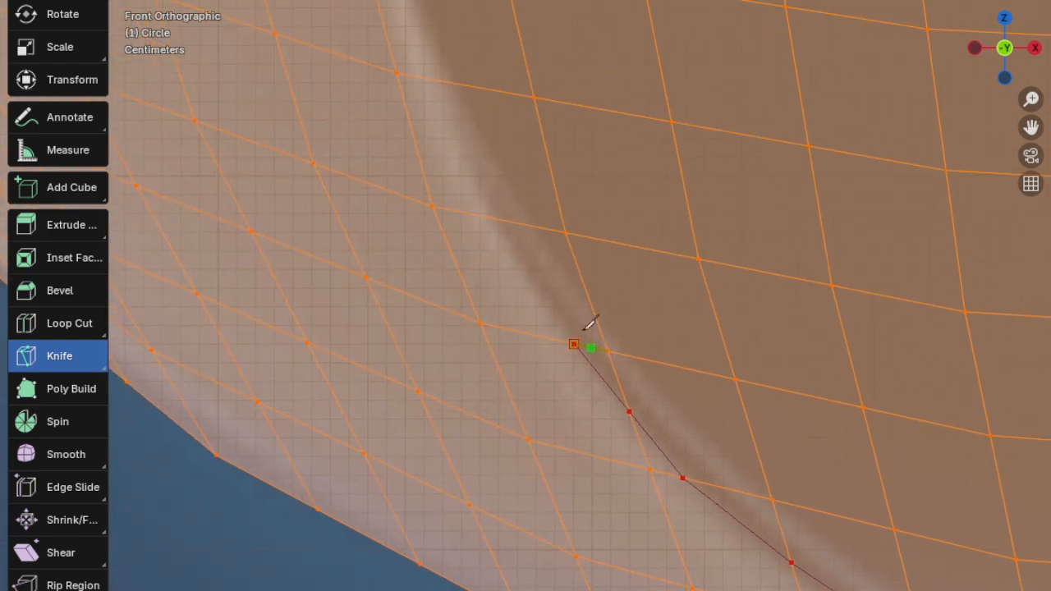
left_click(486, 212)
middle_click_drag(493, 200, 573, 332, "shift")
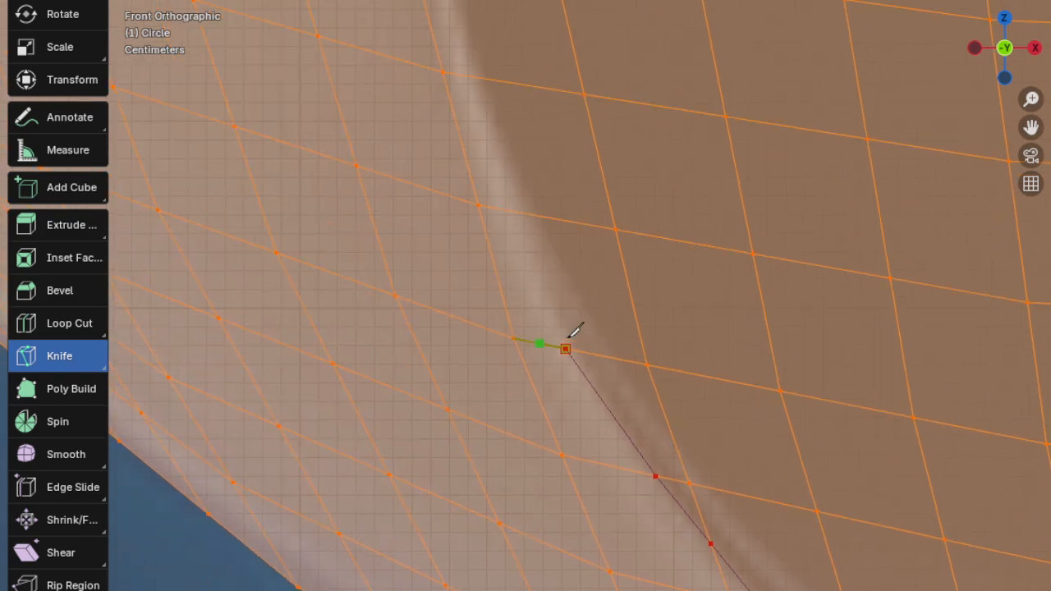
left_click(488, 205)
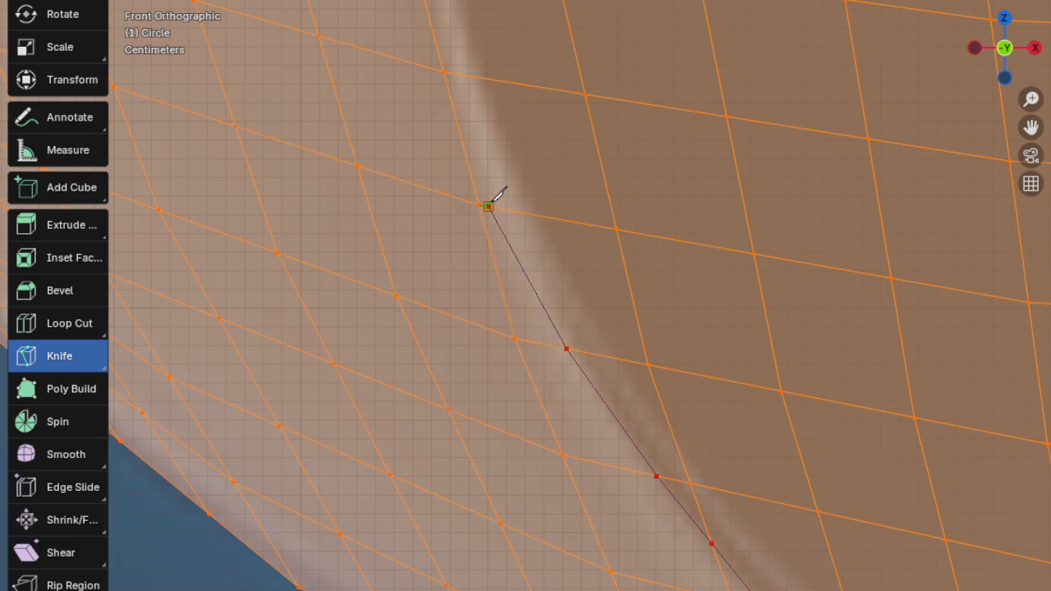
middle_click_drag(501, 194, 601, 385, "shift")
left_click(540, 278)
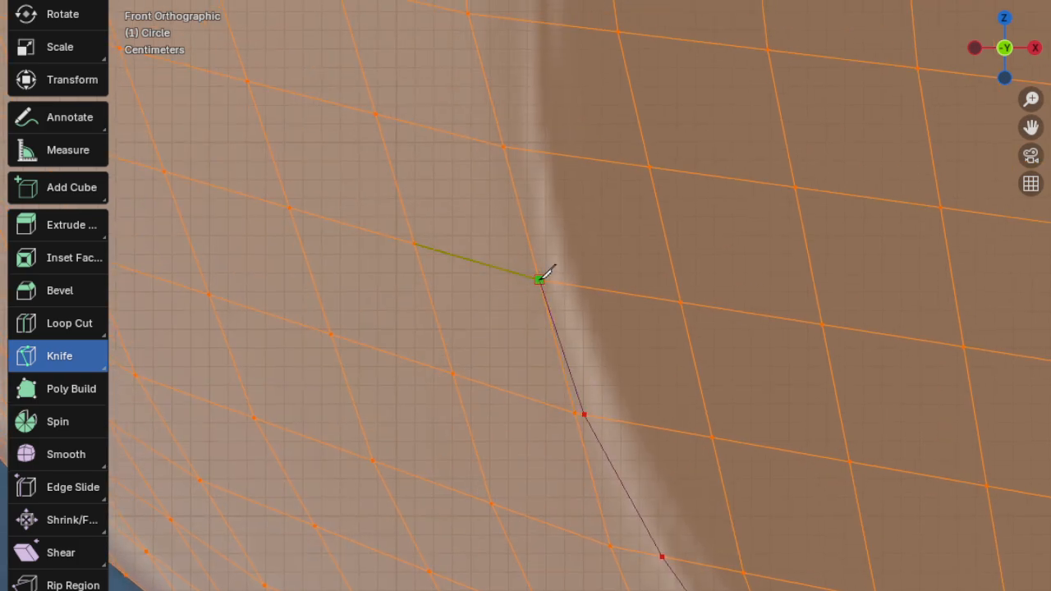
left_click(525, 148)
middle_click_drag(536, 136, 562, 366, "shift")
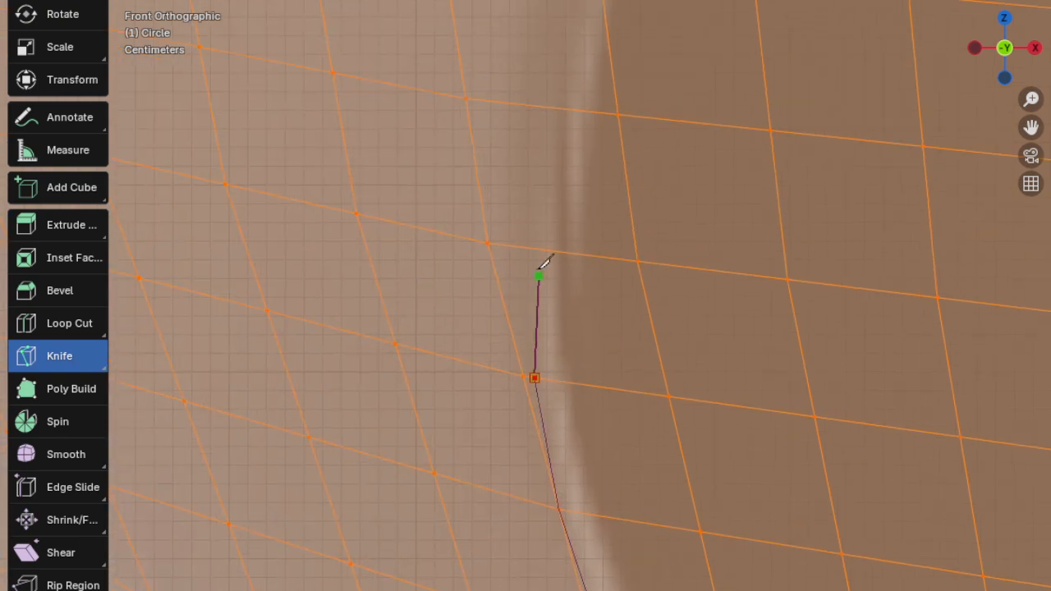
left_click(529, 247)
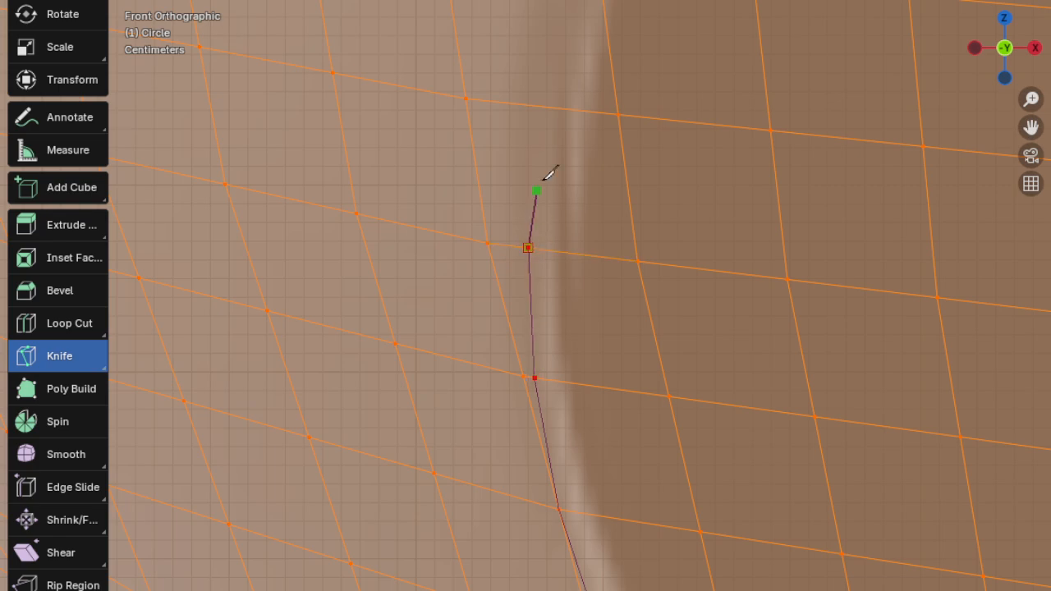
Place the next knife point on the horizontal grid edge, undo it, and place it again slightly farther left along that edge.
left_click(545, 107)
middle_click_drag(583, 146, 537, 439, "shift")
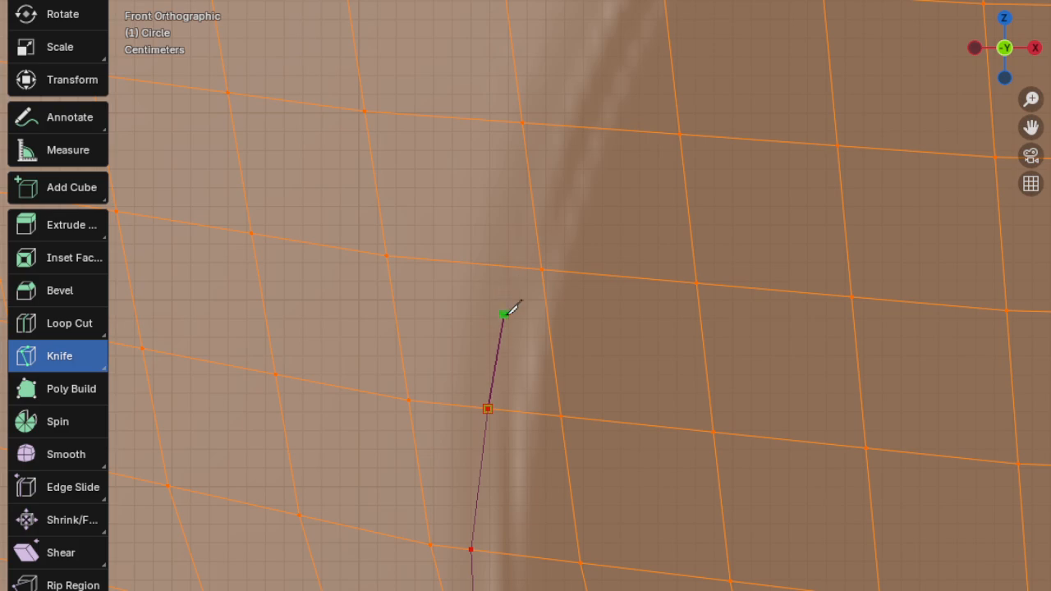
key("ctrl+z")
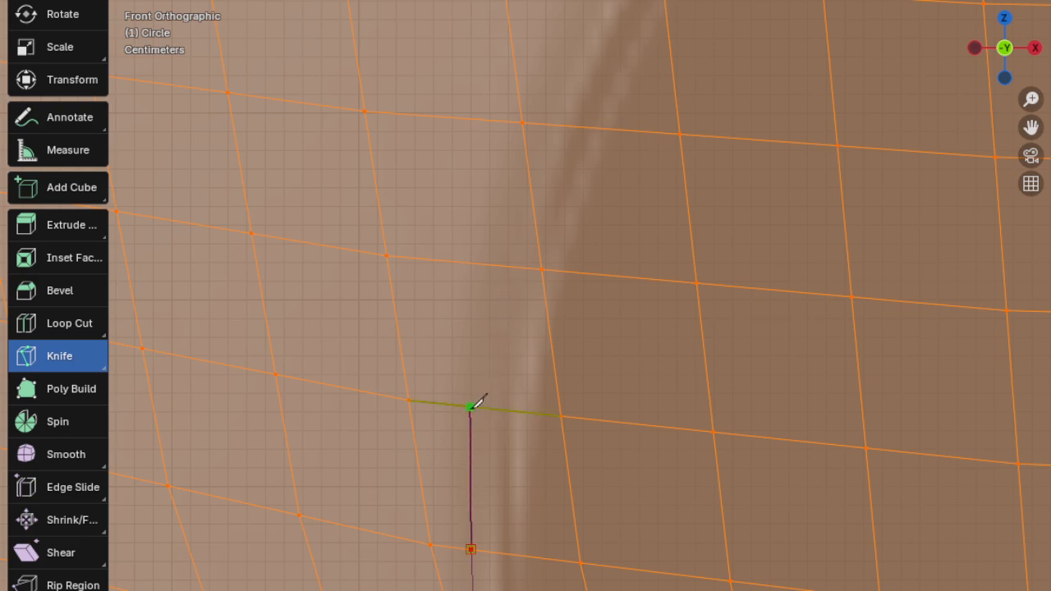
left_click(474, 407)
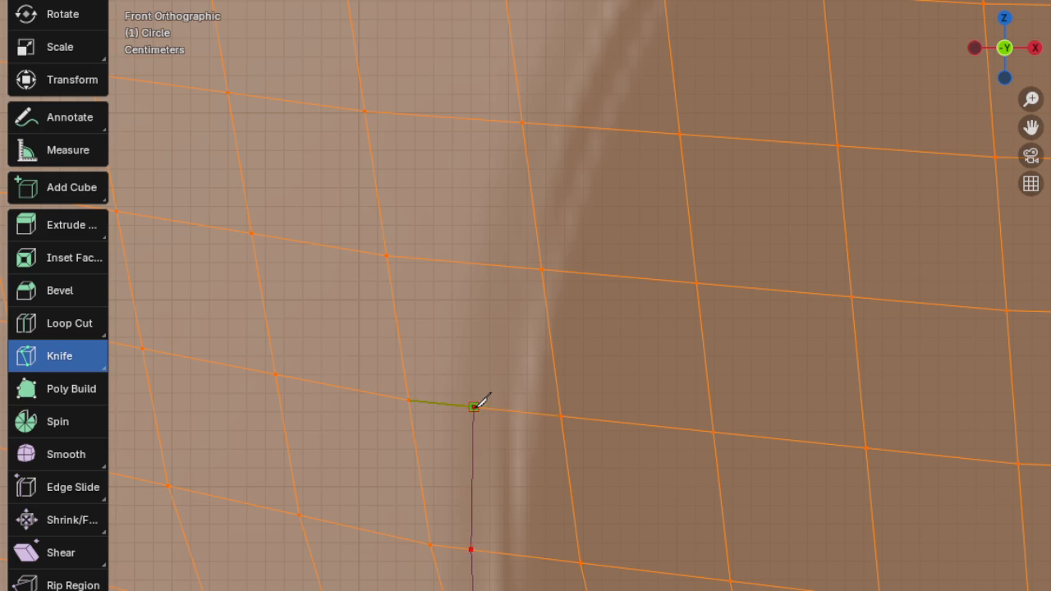
Continue the knife cut up the dark shape's upper-left curve, placing points where its border crosses horizontal and vertical grid edges.
mouse_move(515, 392)
middle_mouse_down("shift")
mouse_move(545, 205)
mouse_move(517, 394)
middle_mouse_up("shift")
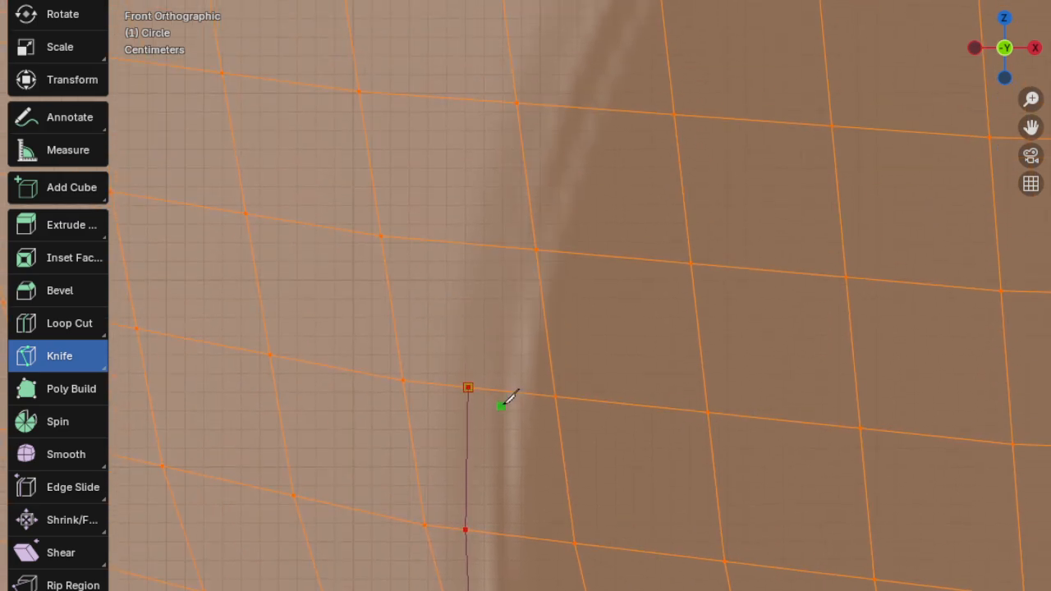
left_click(490, 245)
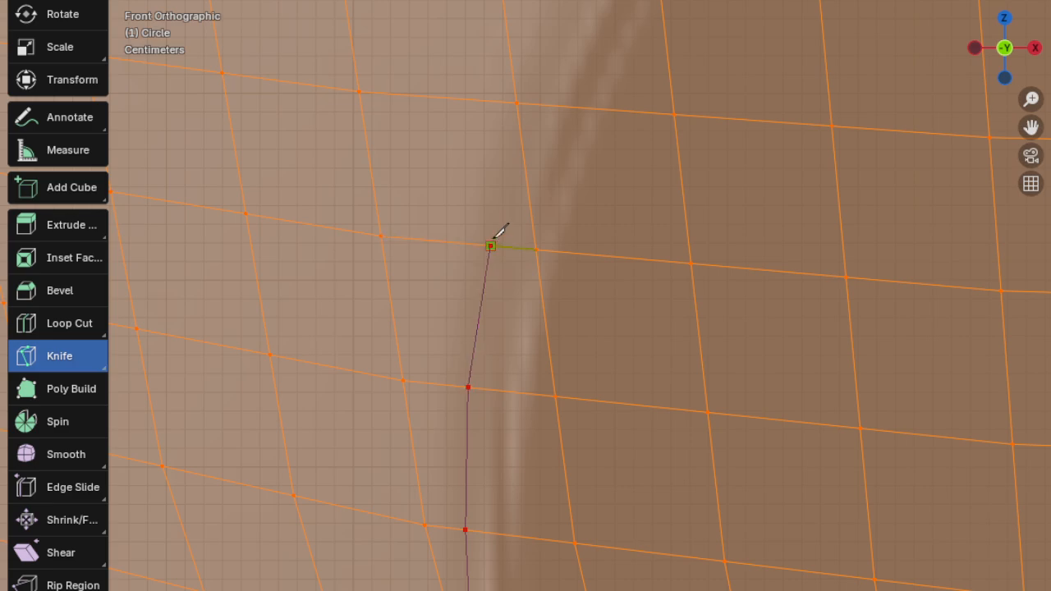
left_click(524, 125)
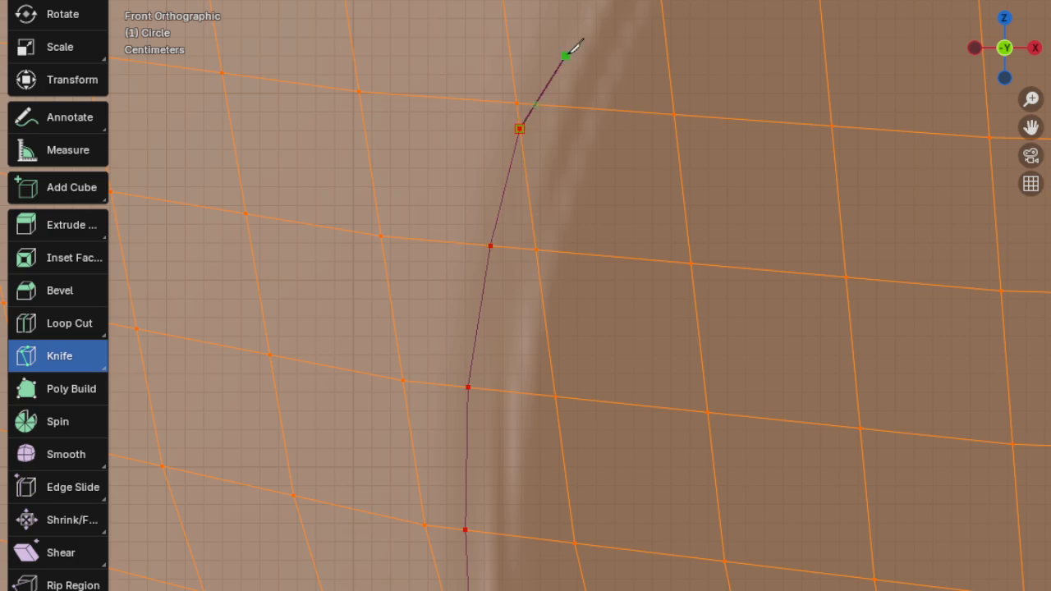
middle_click_drag(567, 129, 474, 439, "shift")
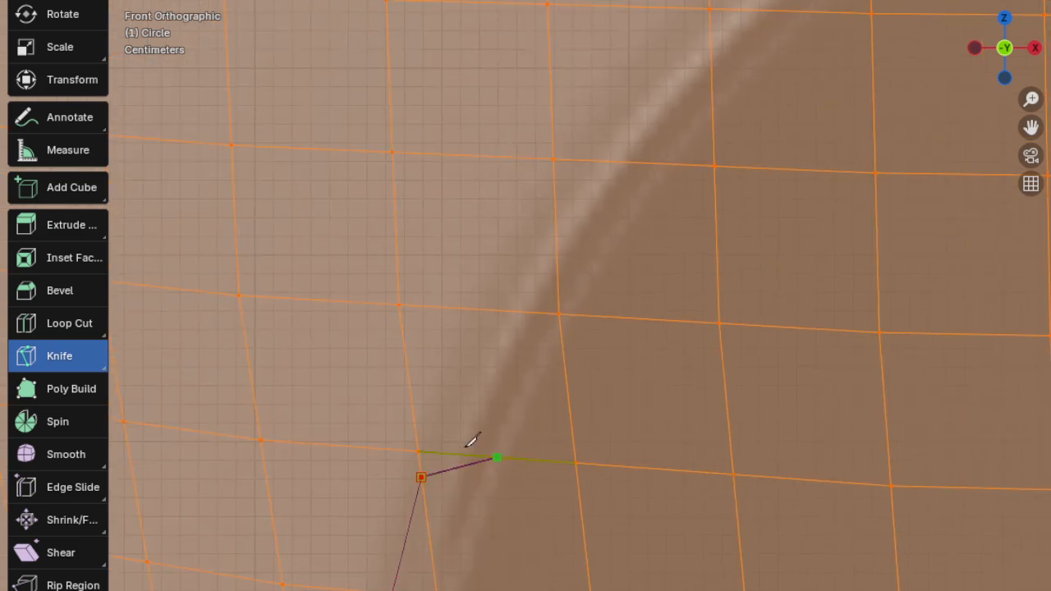
left_click(491, 310)
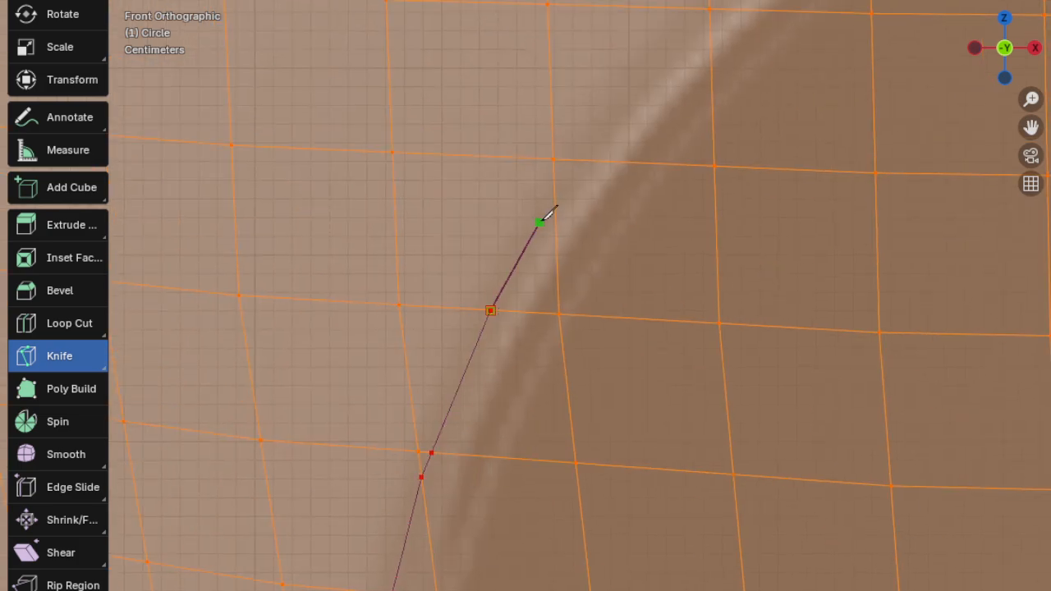
left_click(556, 207)
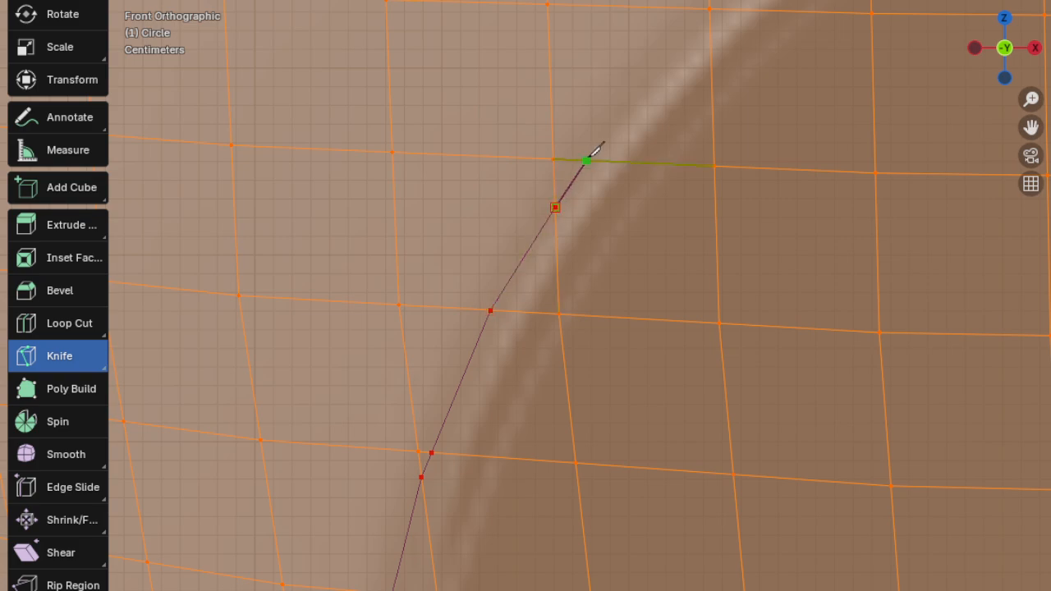
left_click(590, 161)
Extend the knife cut rightward over the dark shape's flattening top curve, adding points where its light rim crosses grid edges.
middle_click_drag(698, 188, 434, 565, "shift")
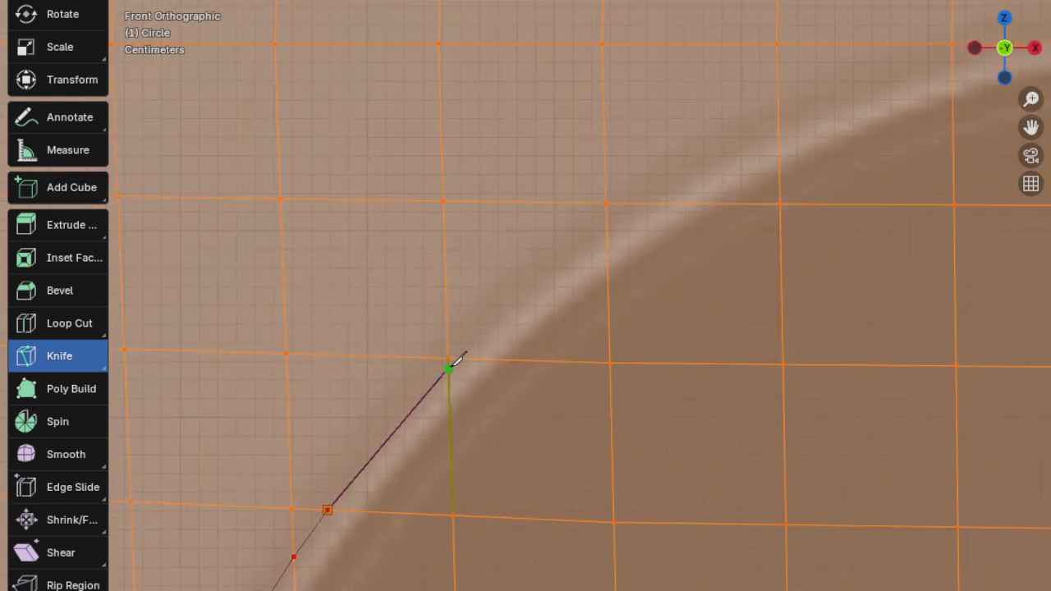
left_click(451, 366)
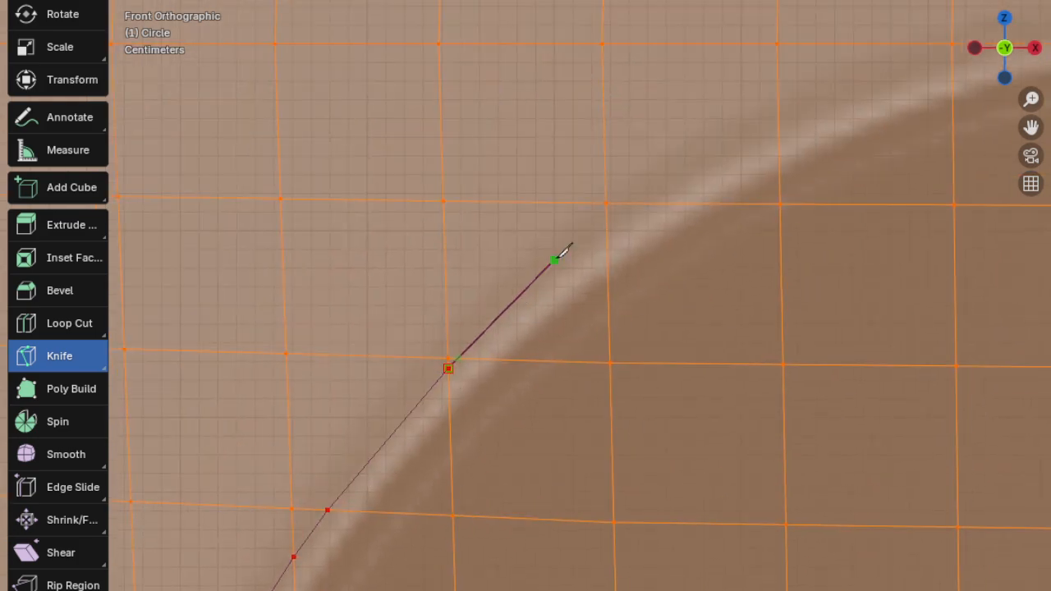
left_click(609, 226)
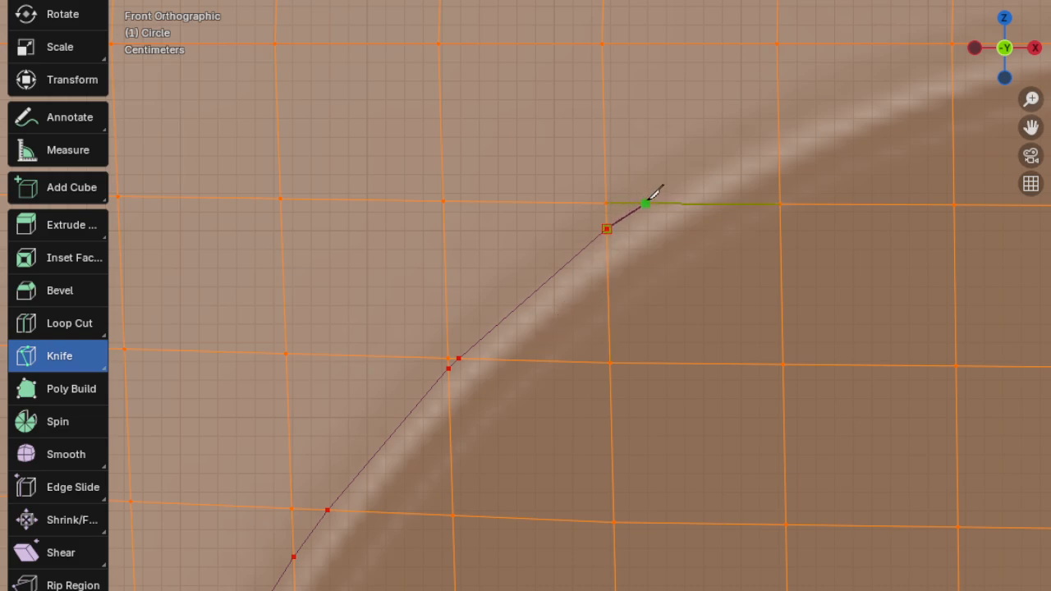
left_click(644, 201)
middle_click_drag(730, 173, 567, 304, "shift")
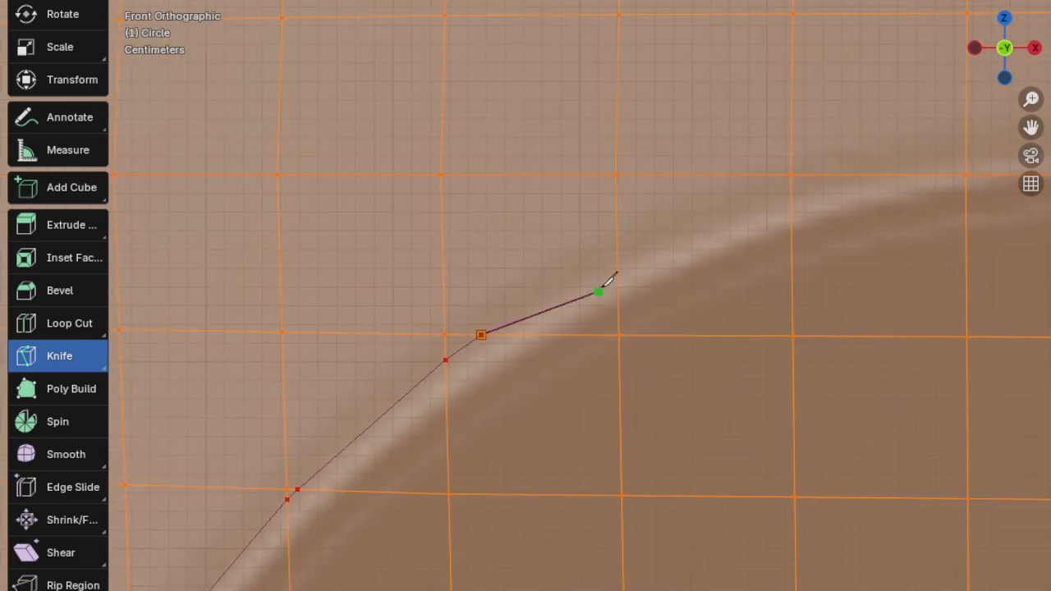
left_click(623, 255)
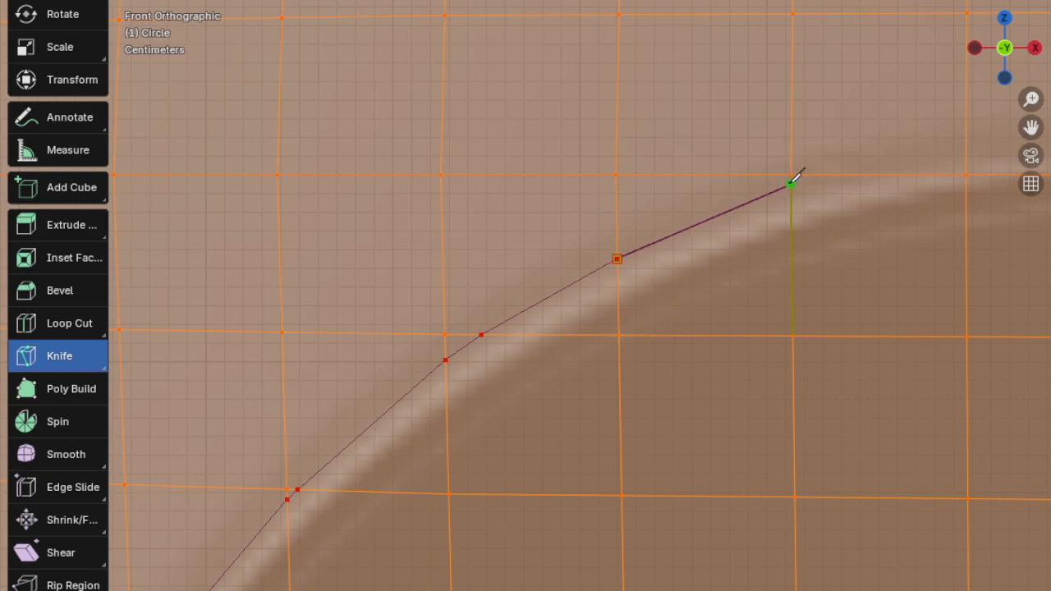
left_click(791, 184)
Carry the knife cut across the symbol's centre just above the 3D cursor, placing a point on each vertical grid edge along the border.
middle_click_drag(791, 184, 400, 243, "shift")
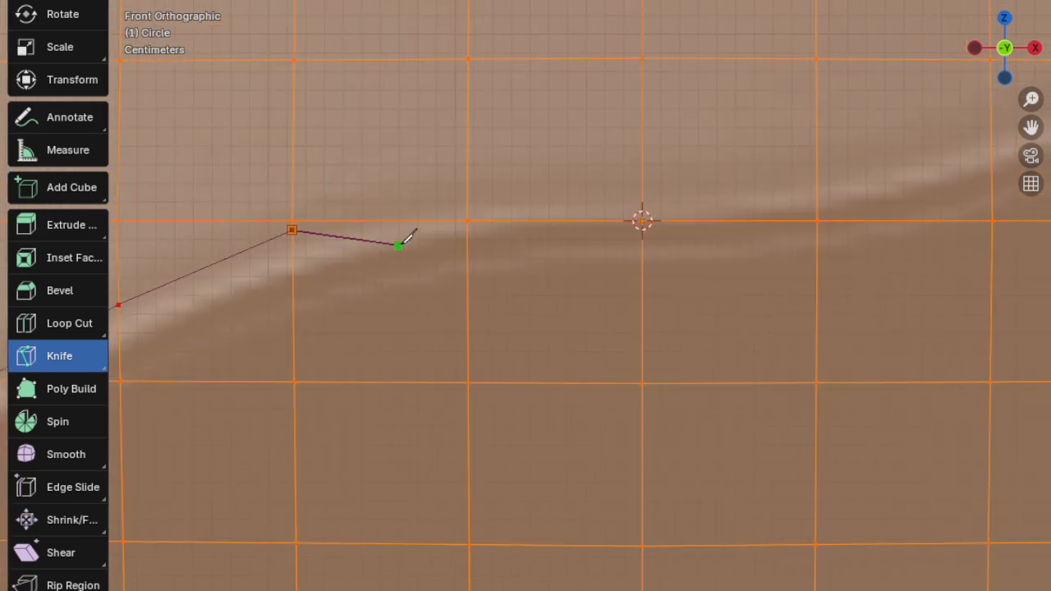
left_click(481, 194)
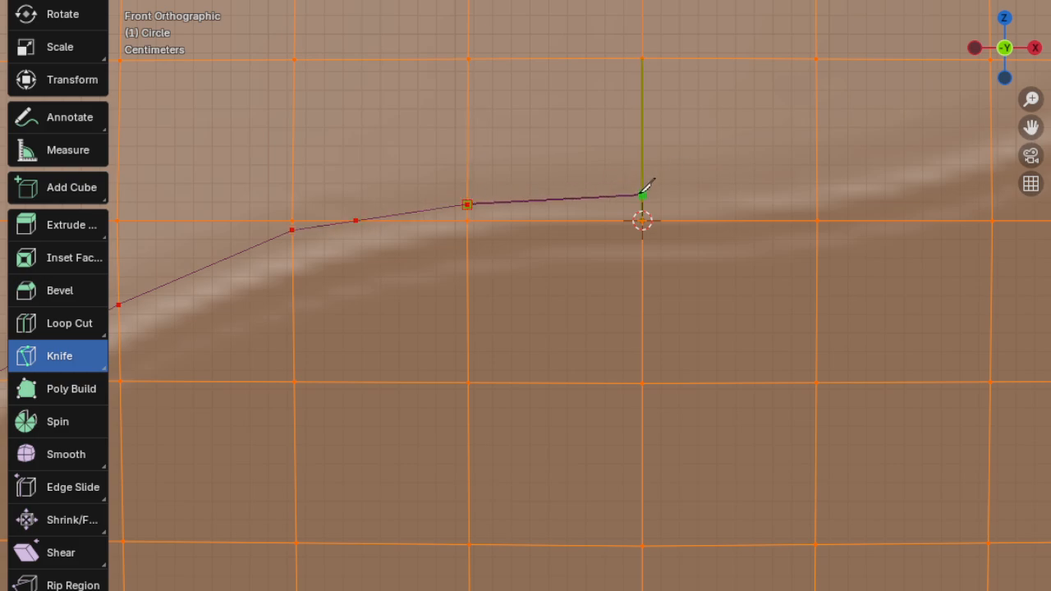
left_click(644, 193)
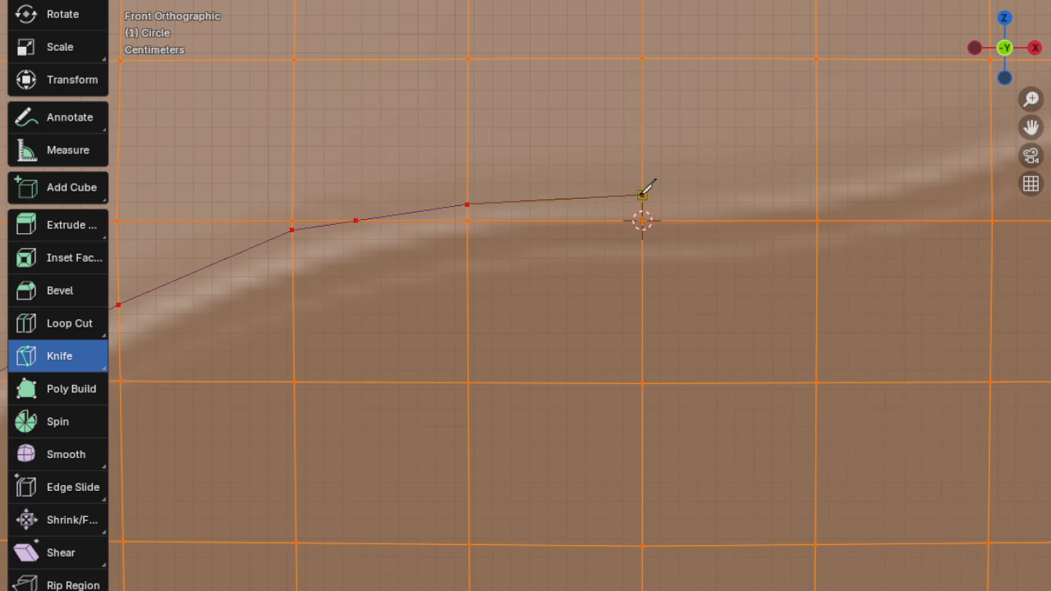
left_click(818, 178)
middle_click_drag(915, 172, 438, 324, "shift")
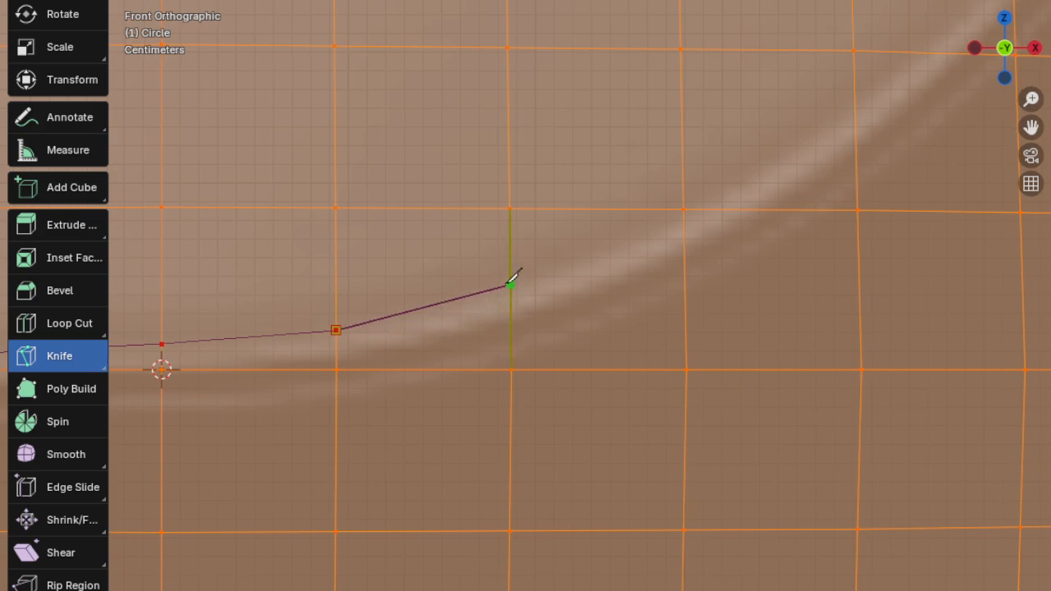
left_click(511, 284)
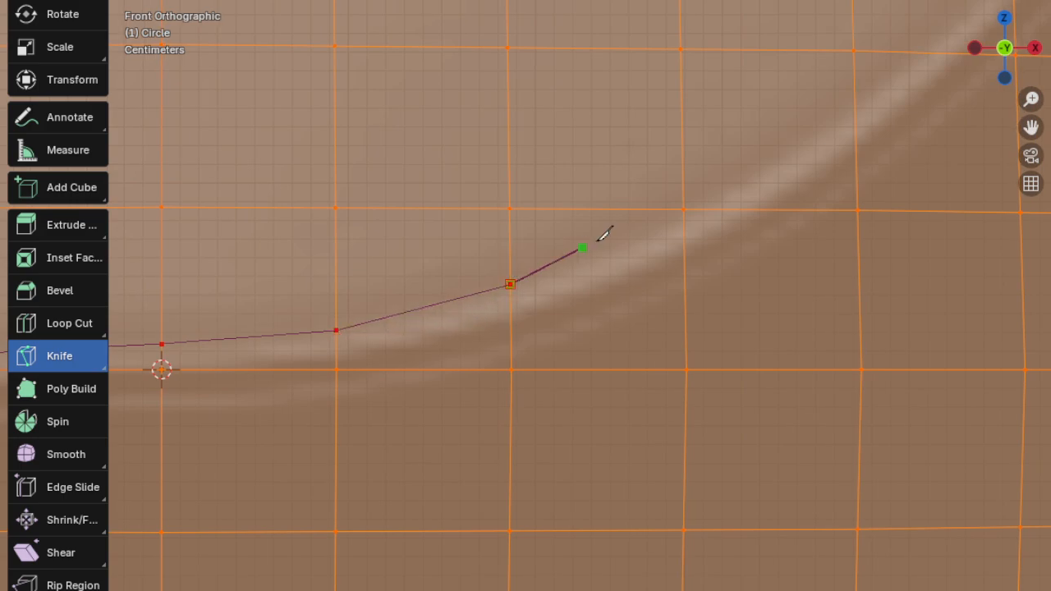
left_click(688, 204)
Trace the knife cut up the lower-right curve of the light shape's head, placing points where its border crosses grid edges.
middle_click_drag(874, 187, 671, 371, "shift")
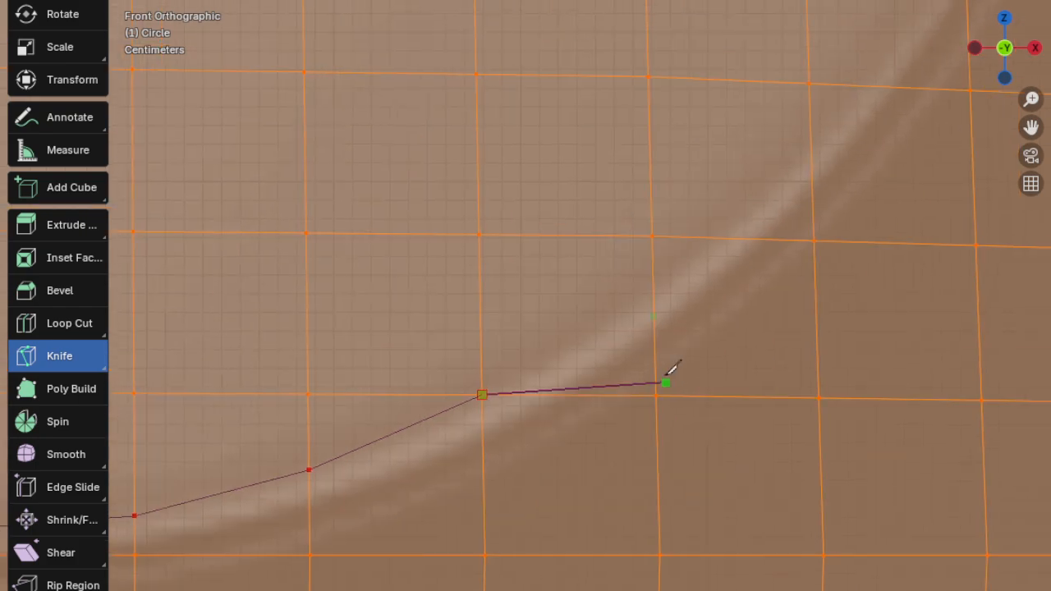
left_click(654, 277)
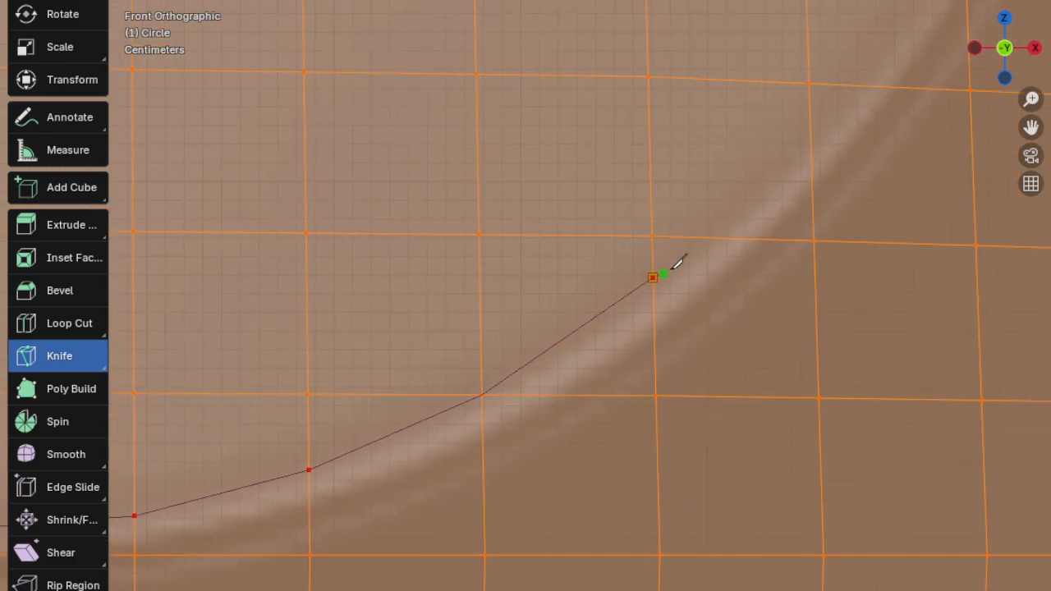
left_click(703, 236)
middle_click_drag(786, 219, 671, 426, "shift")
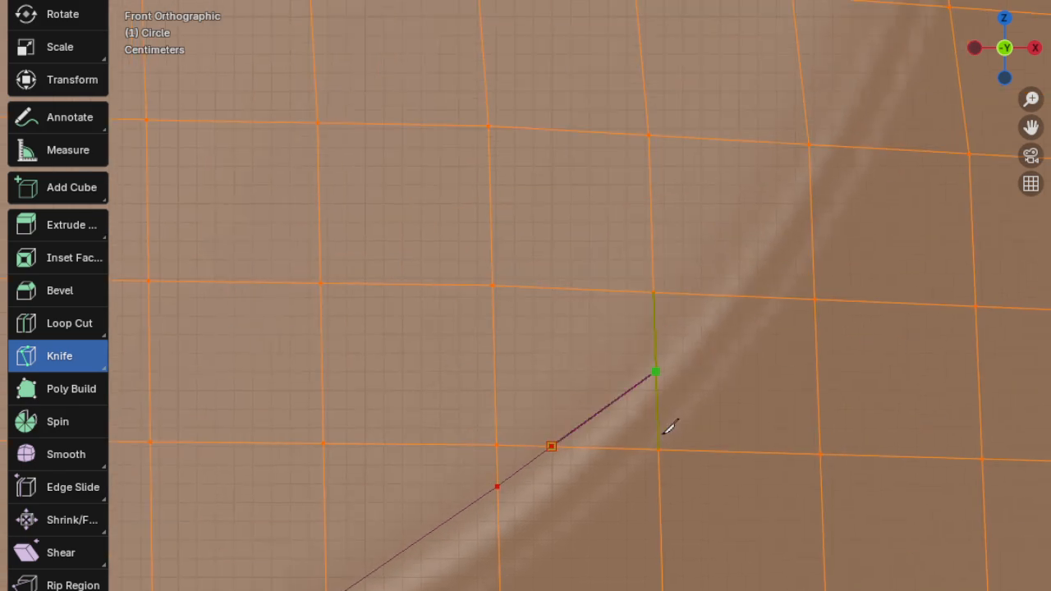
left_click(656, 346)
left_click(697, 296)
middle_click_drag(763, 299, 615, 522, "shift")
left_click(664, 366)
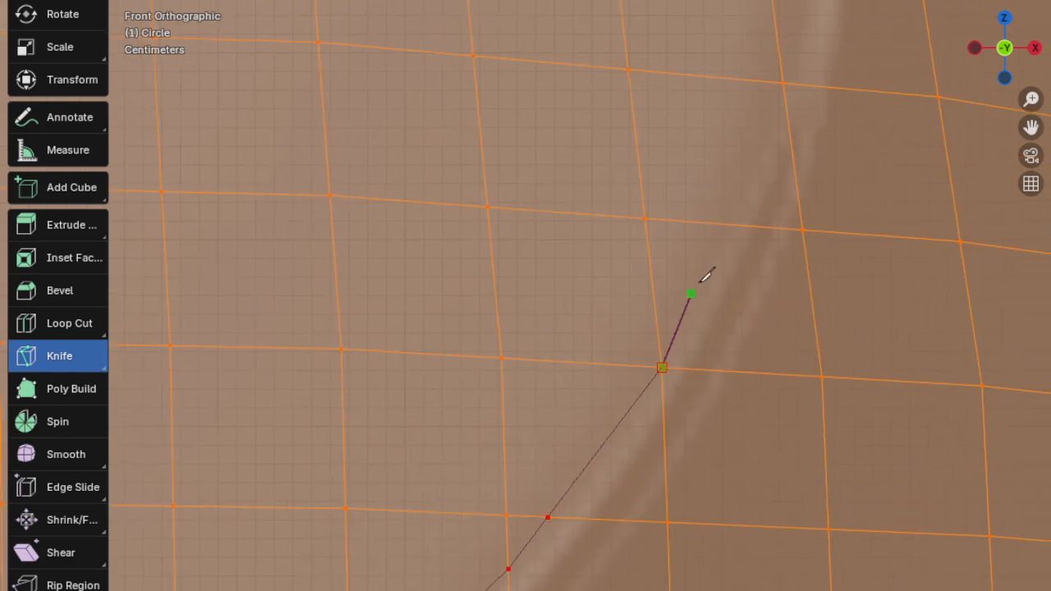
left_click(737, 224)
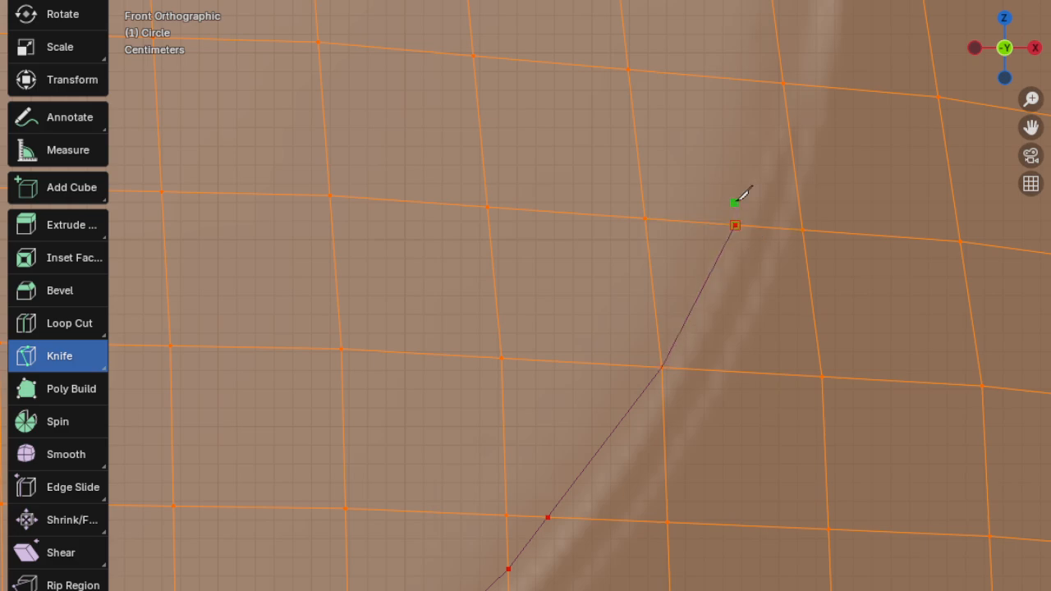
Trace the knife cut up the steep right side of the light shape's head, placing points along the inner side of the rim.
middle_click_drag(747, 192, 699, 323, "shift")
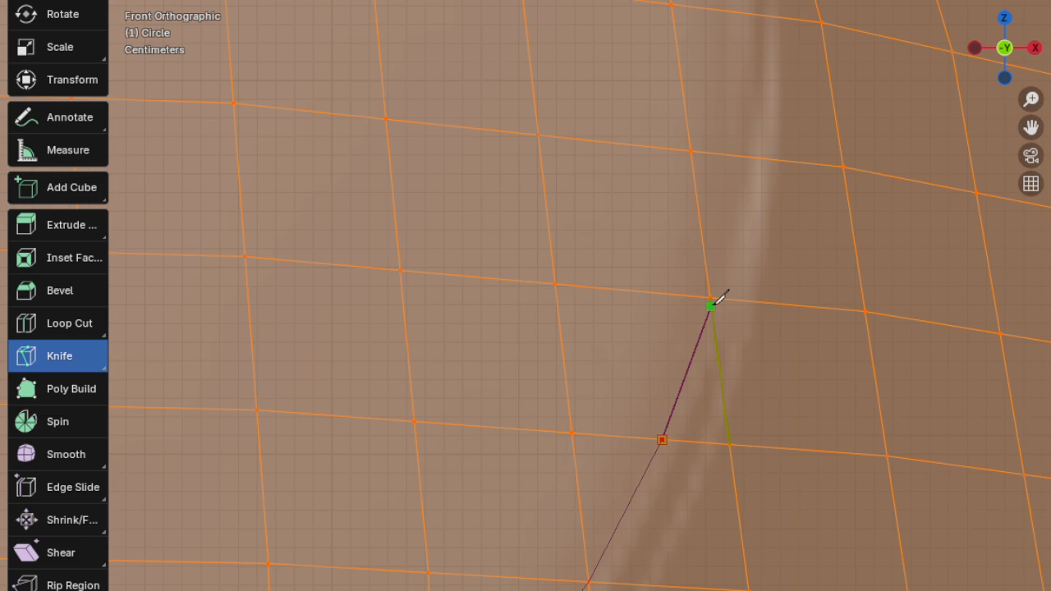
left_click(711, 306)
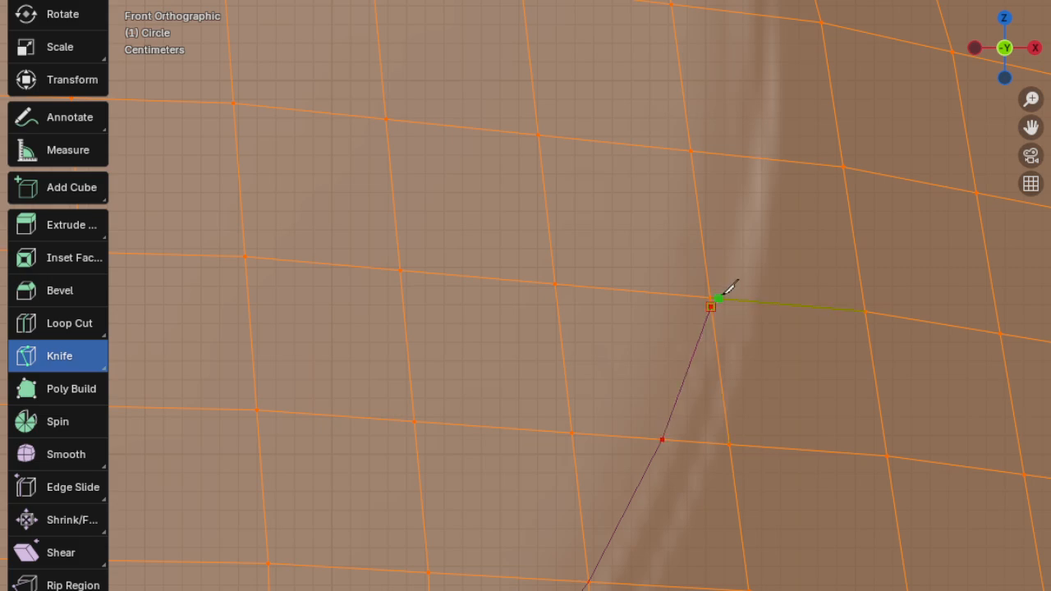
left_click(746, 155)
middle_click_drag(749, 153, 704, 303, "shift")
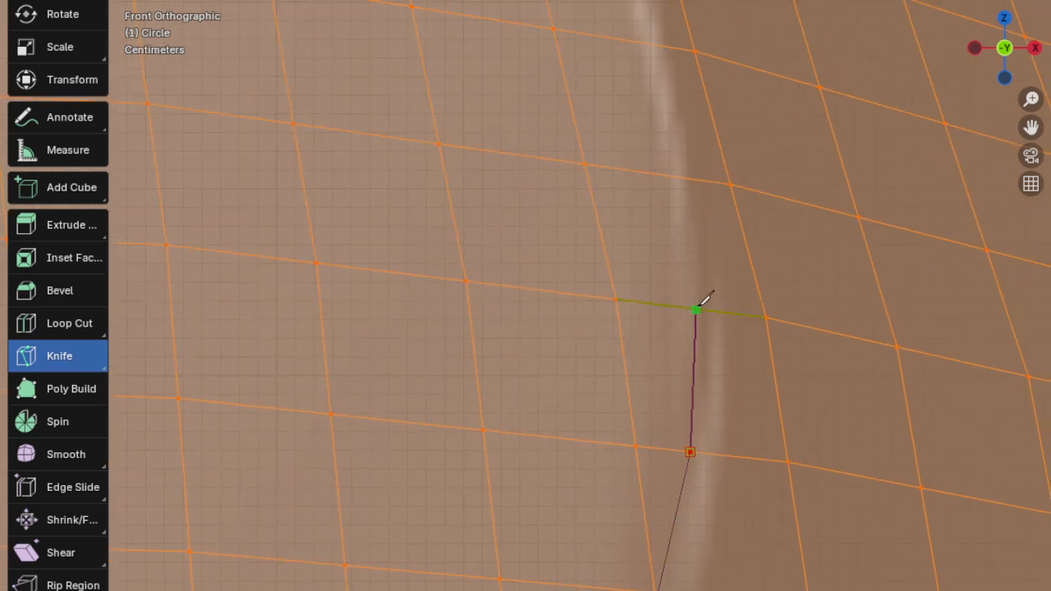
left_click(699, 305)
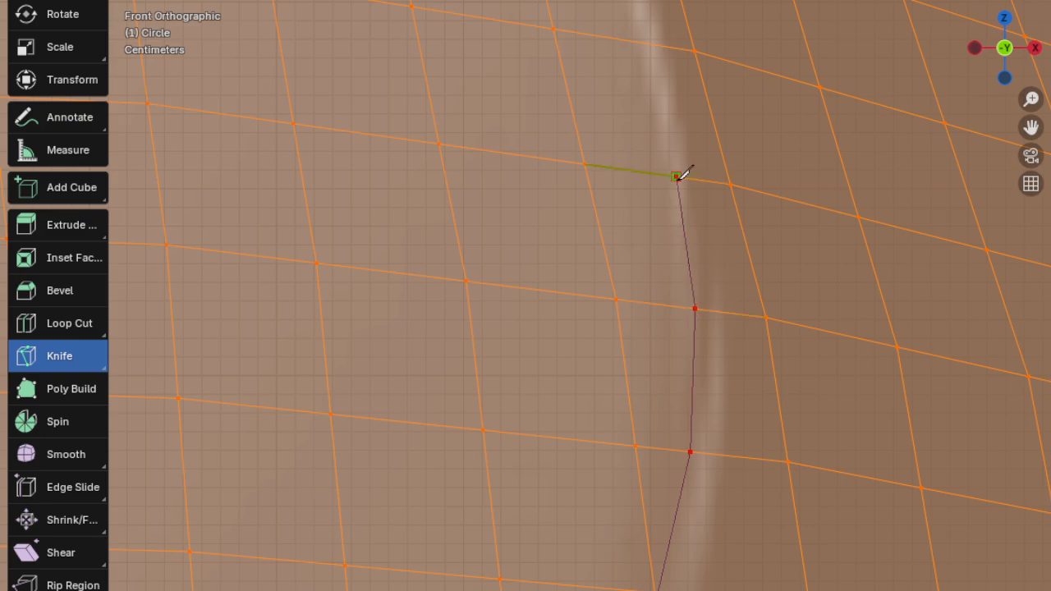
Continue the knife cut up the light head's right side as it bends inward, placing points where its rim crosses horizontal grid edges.
middle_click_drag(688, 172, 730, 484, "shift")
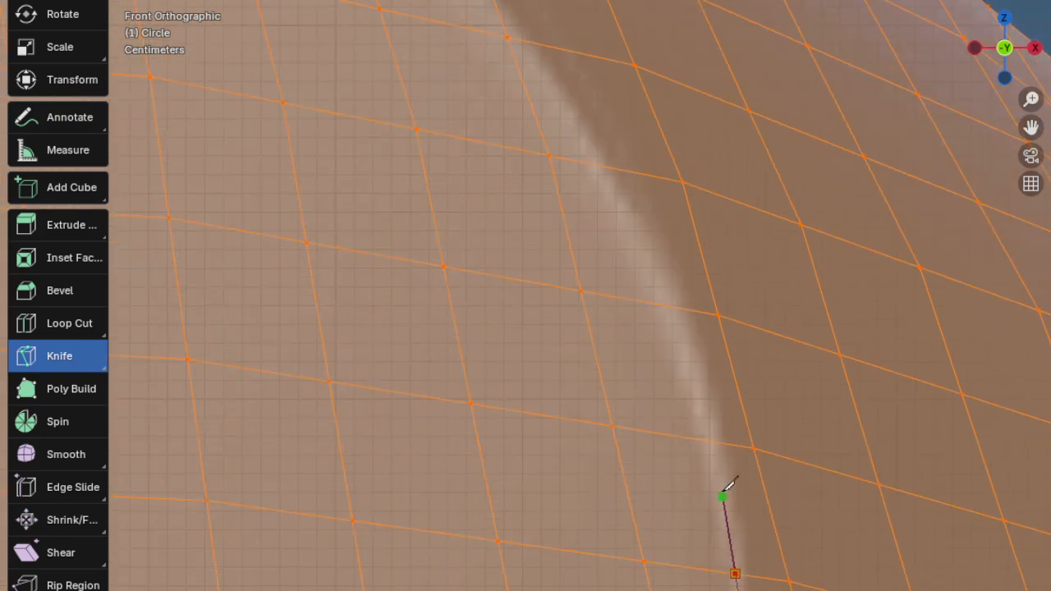
left_click(701, 440)
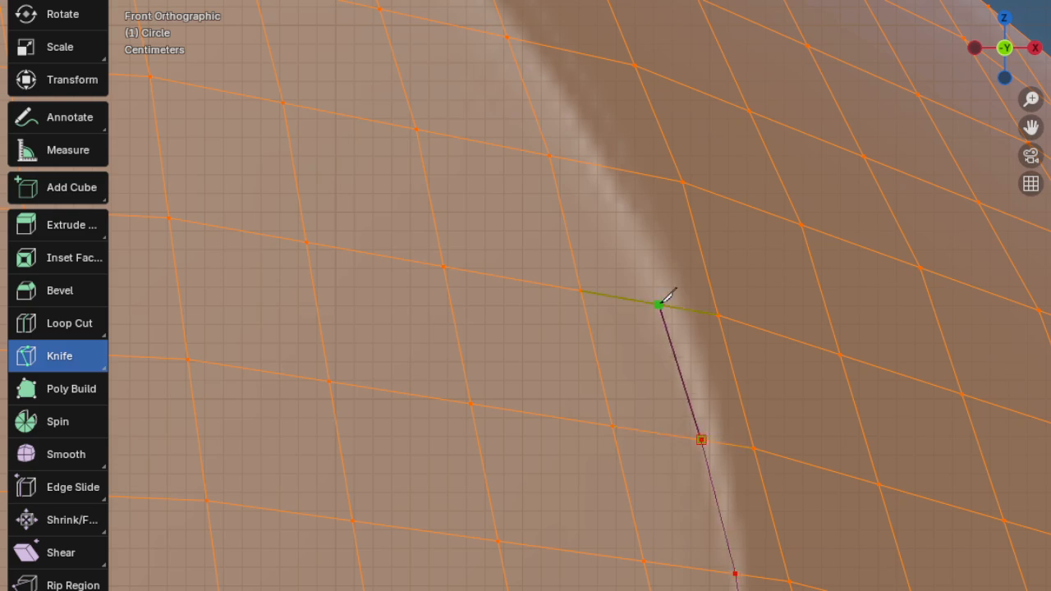
left_click(661, 304)
middle_click_drag(690, 310, 809, 590, "shift")
middle_click_drag(796, 384, 777, 193, "shift")
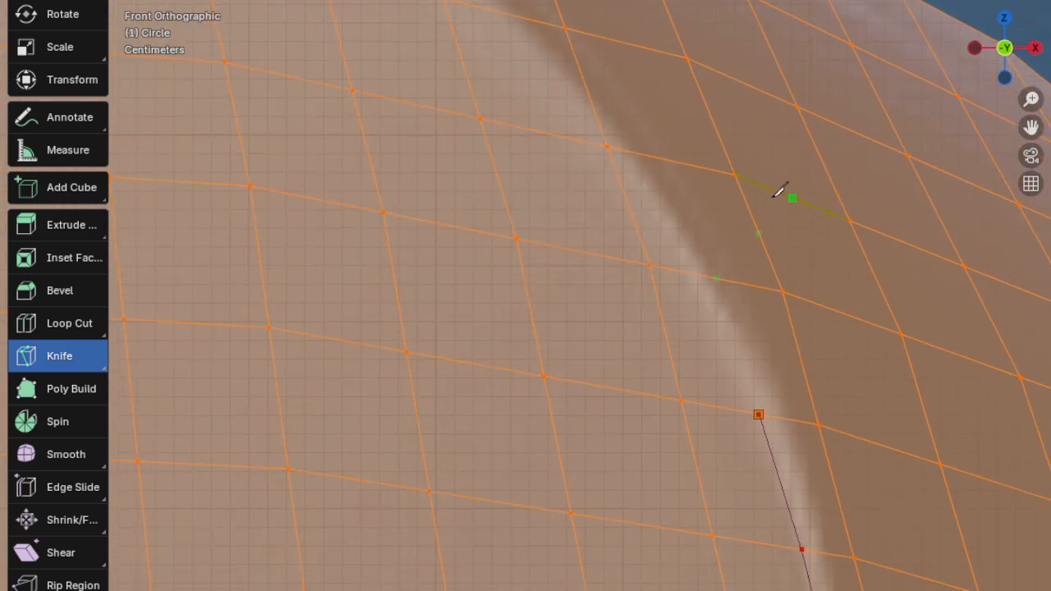
left_click(683, 271)
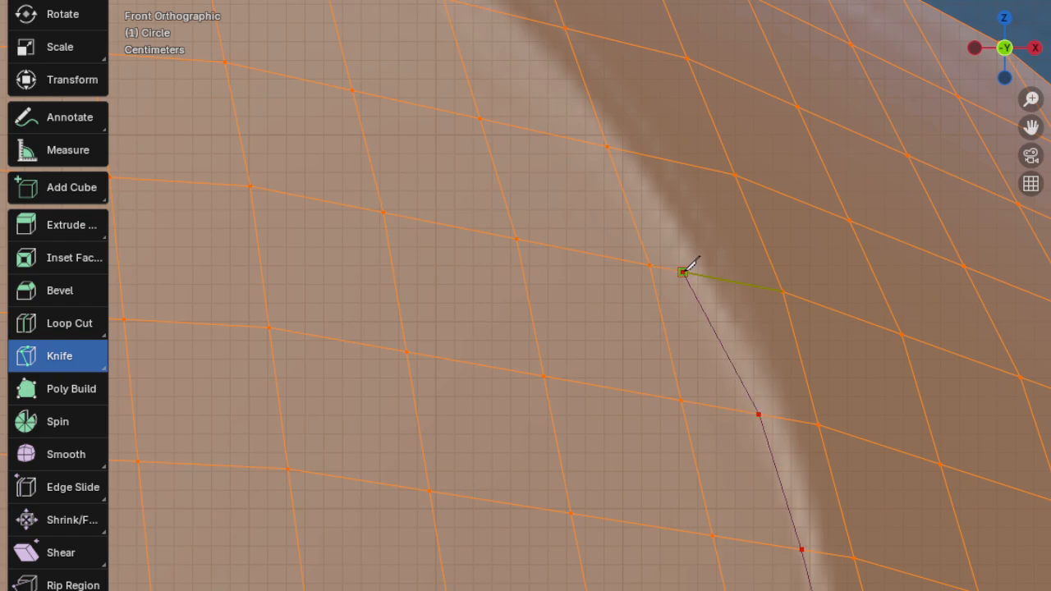
left_click(608, 145)
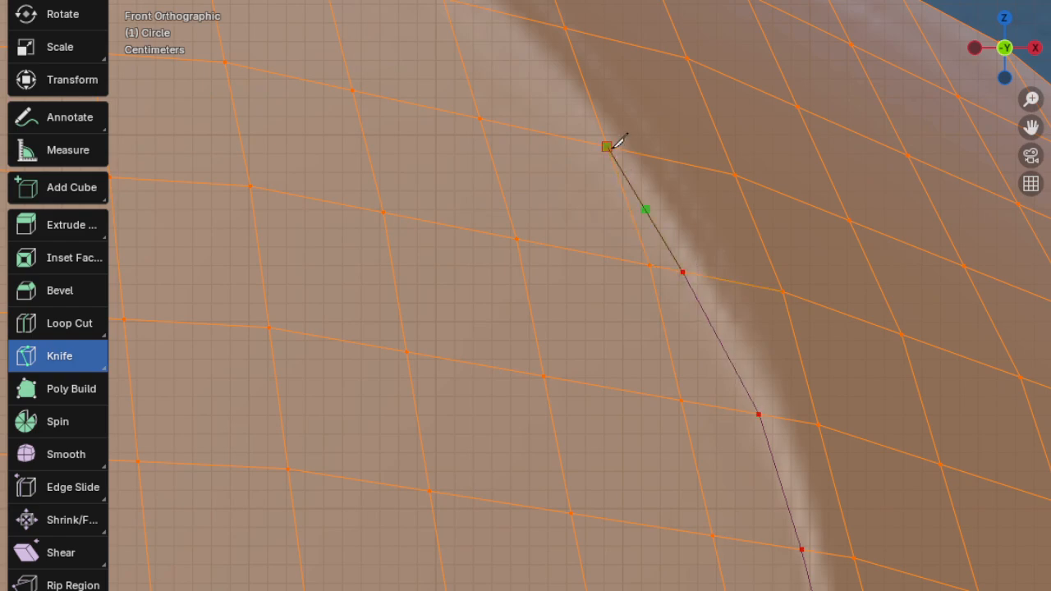
Extend the knife cut over the light head's upper-right shoulder, adding points on the horizontal and vertical grid edges along the border.
middle_click_drag(614, 137, 717, 287, "shift")
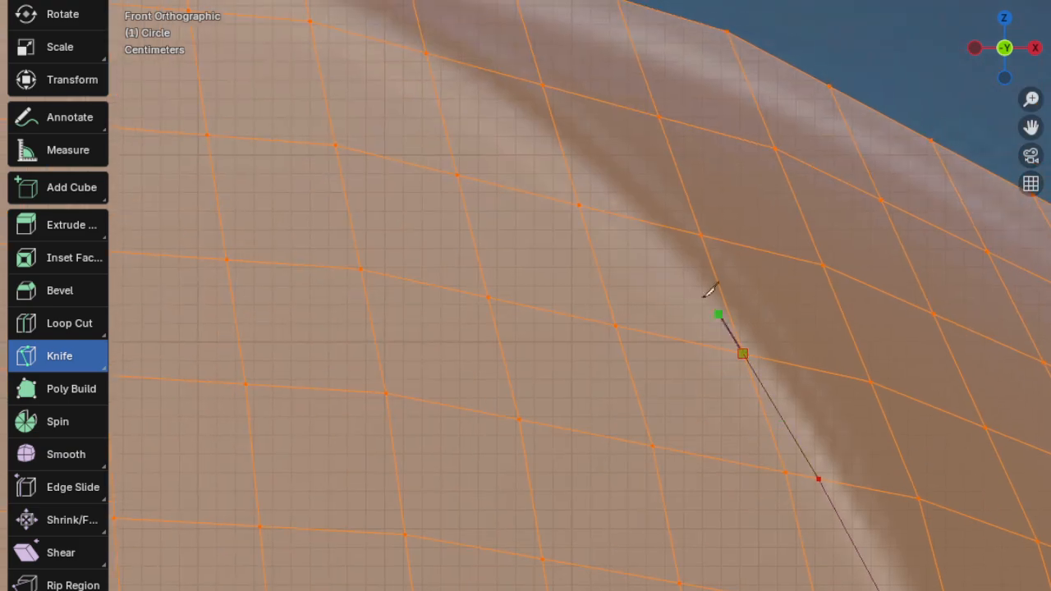
left_click(626, 215)
middle_click_drag(606, 192, 664, 277, "shift")
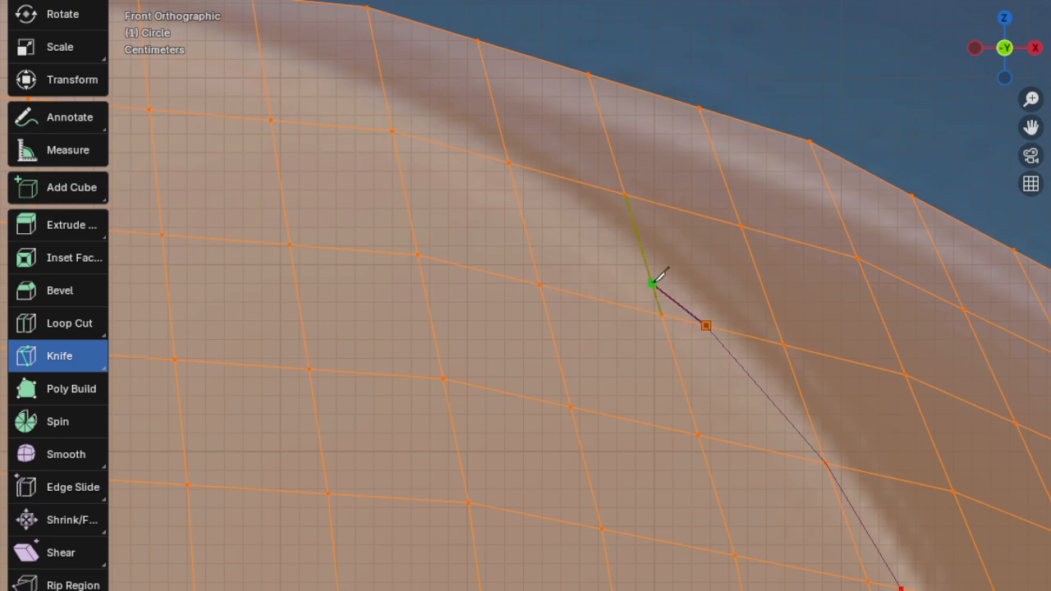
left_click(649, 273)
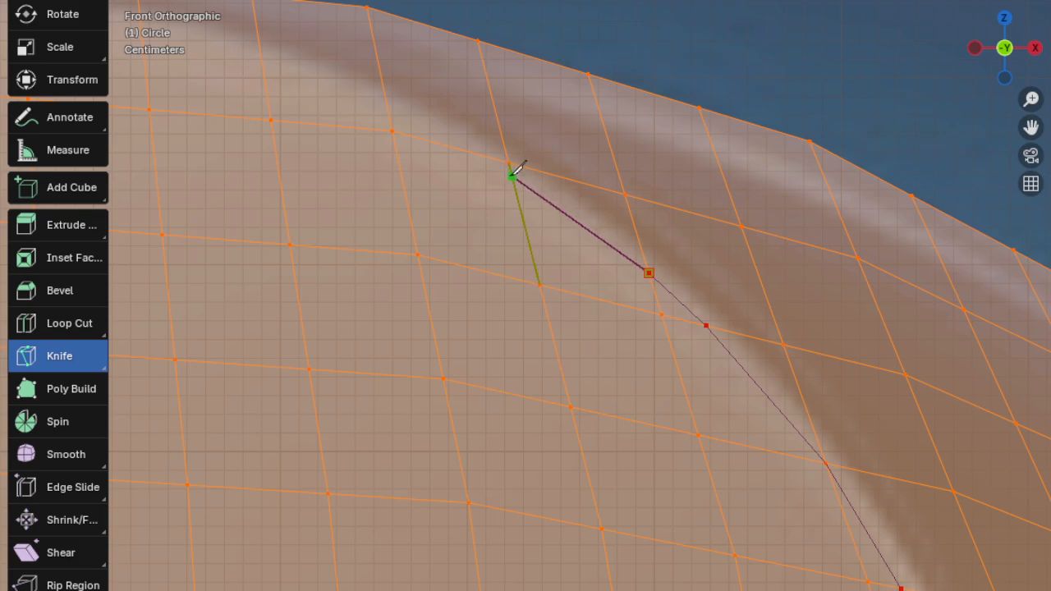
left_click(512, 174)
middle_click_drag(512, 173, 698, 330, "shift")
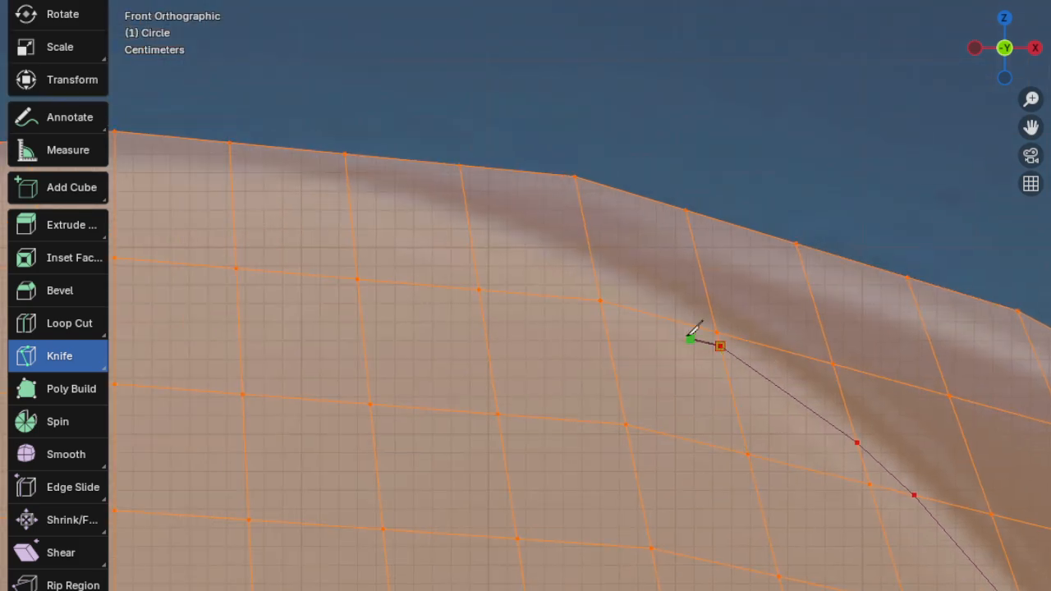
left_click(597, 279)
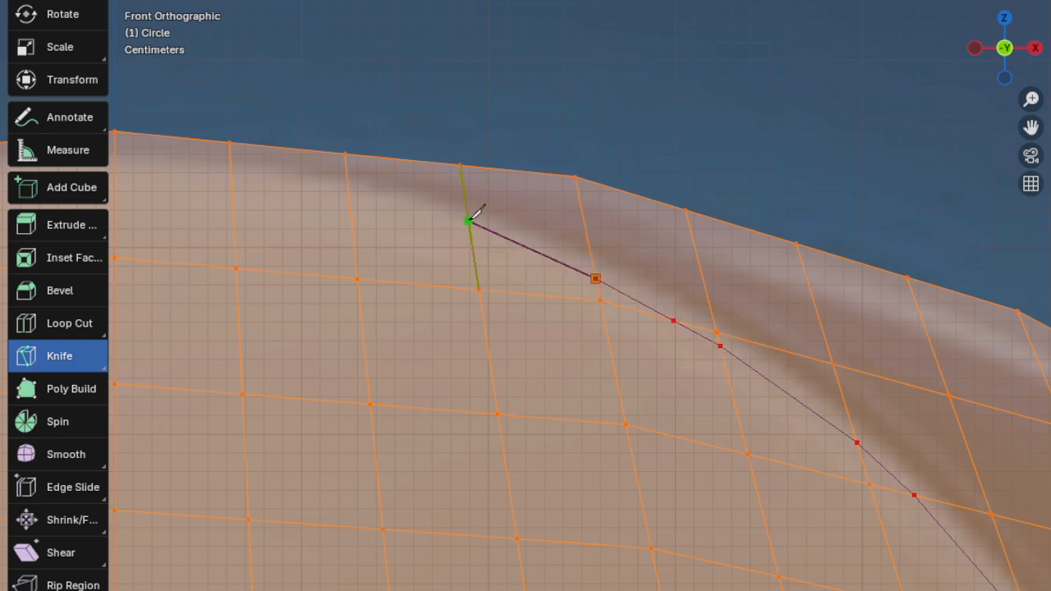
Carry the knife cut over the head's top to the outer-rim vertex just left of the vertical centre line and apply the cut.
middle_click_drag(477, 215, 645, 289, "shift")
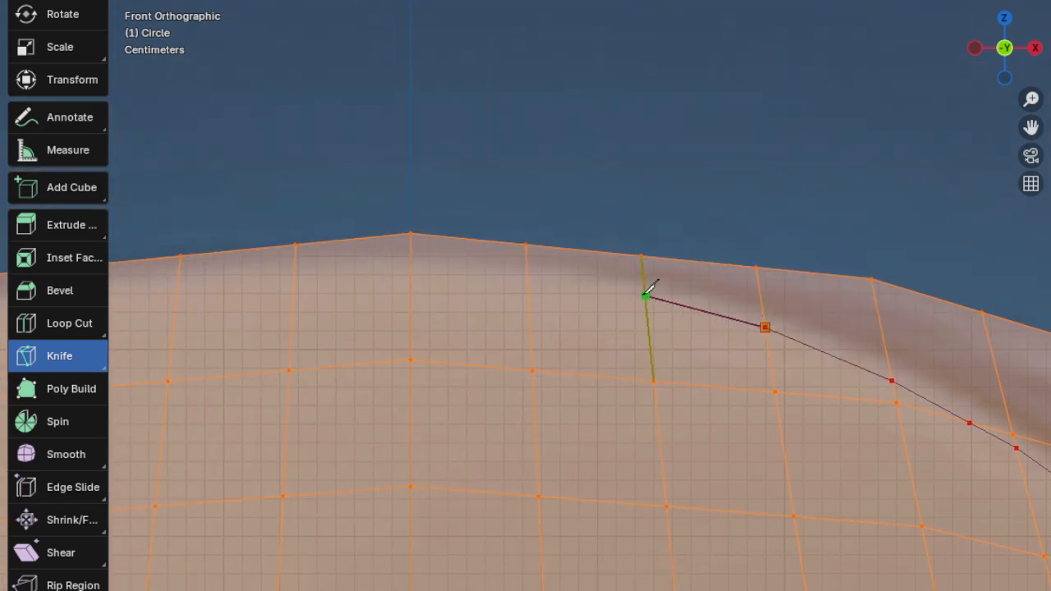
left_click(645, 292)
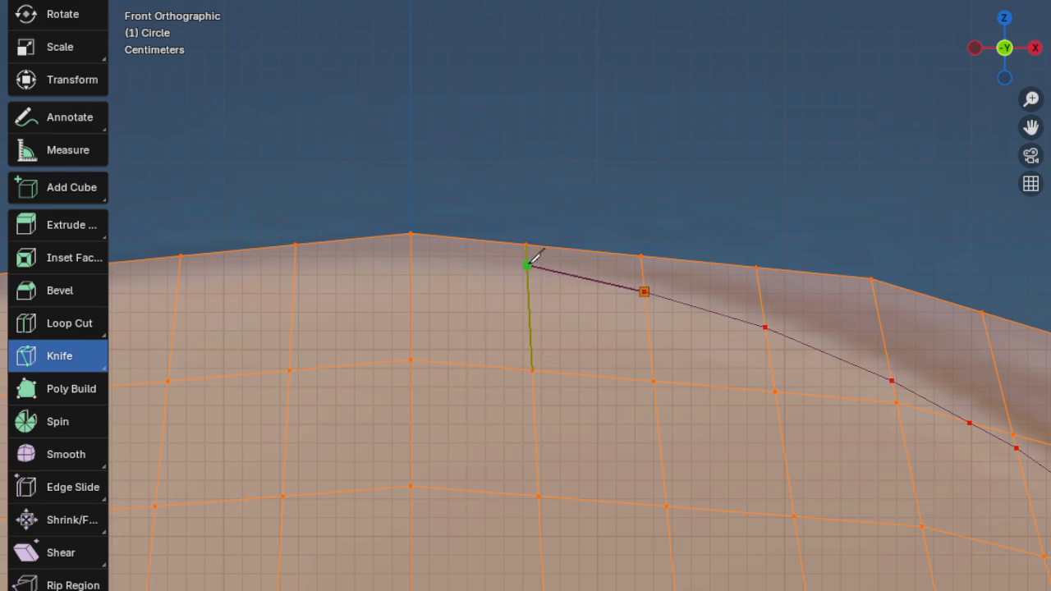
left_click(527, 265)
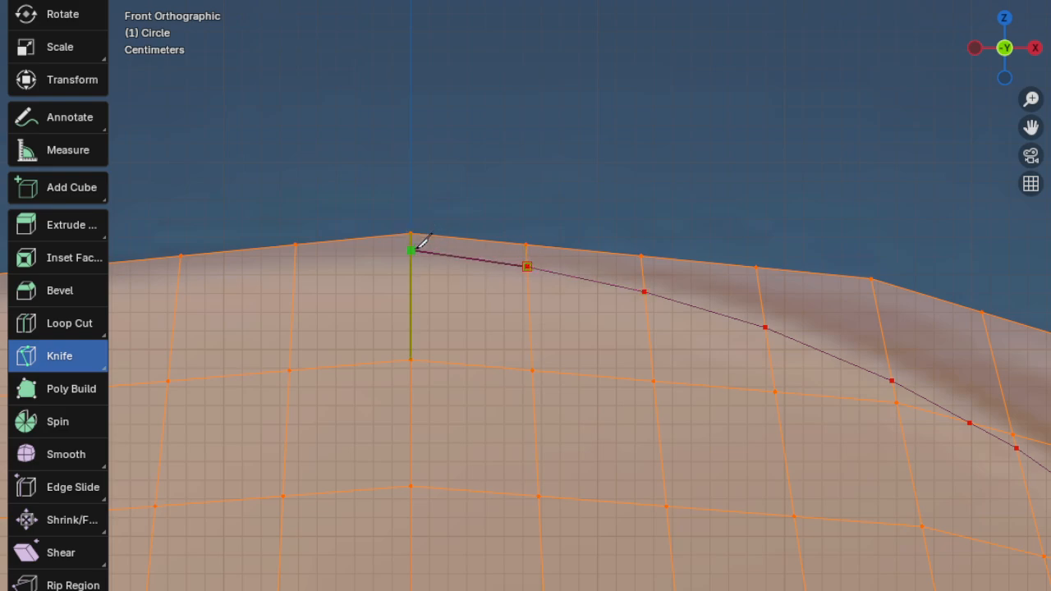
left_click(413, 251)
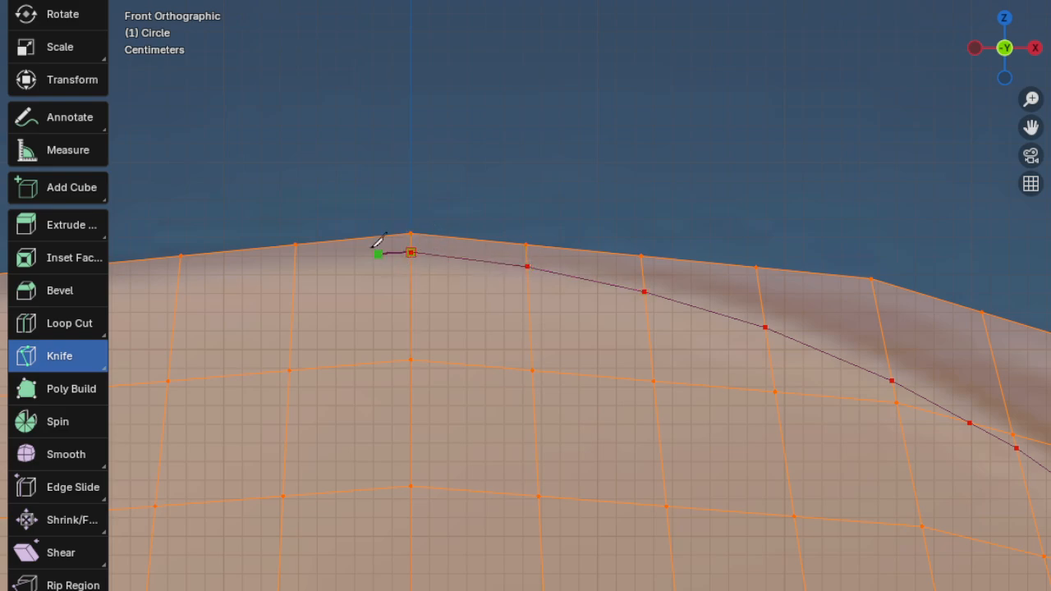
left_click(300, 243)
key("Return")
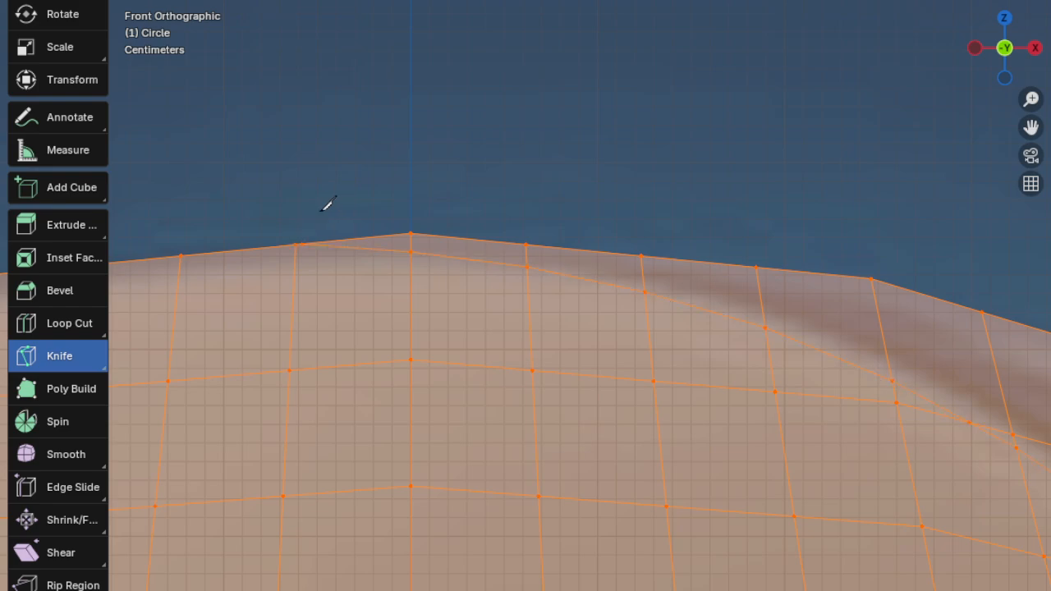
Switch from the Knife to the Select Box tool and change to edge selection mode.
scroll(455, 279, "down", 6)
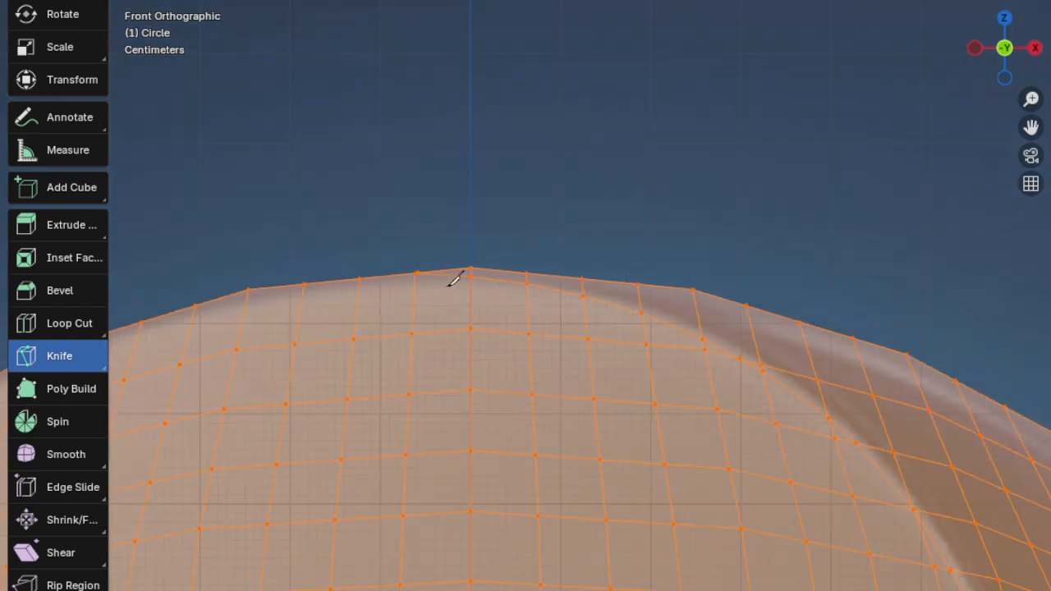
scroll(646, 418, "up", 5)
scroll(667, 242, "down", 5)
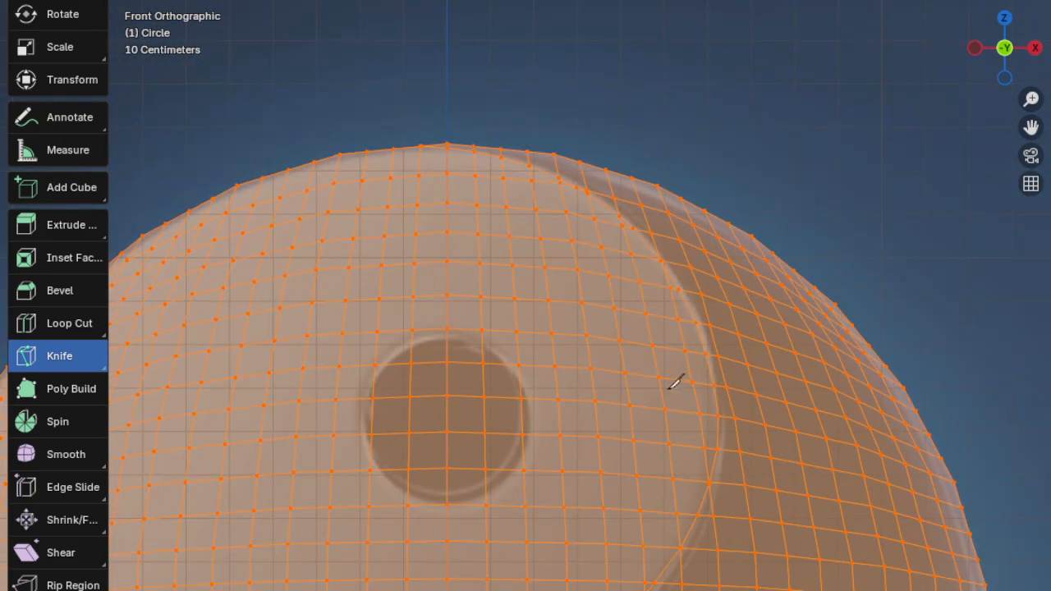
scroll(676, 378, "up", 3)
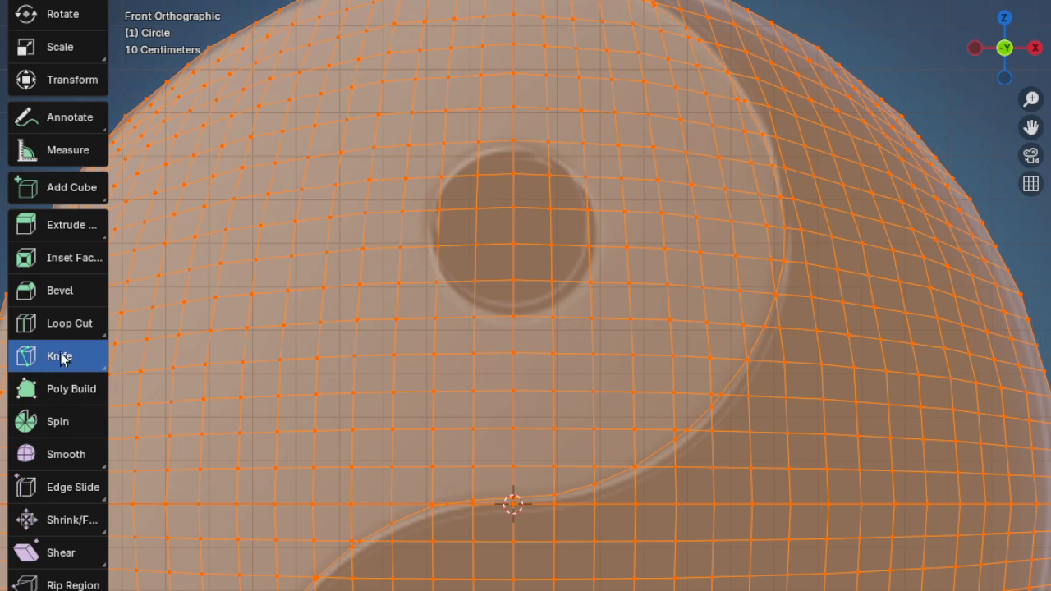
scroll(66, 218, "up", 3)
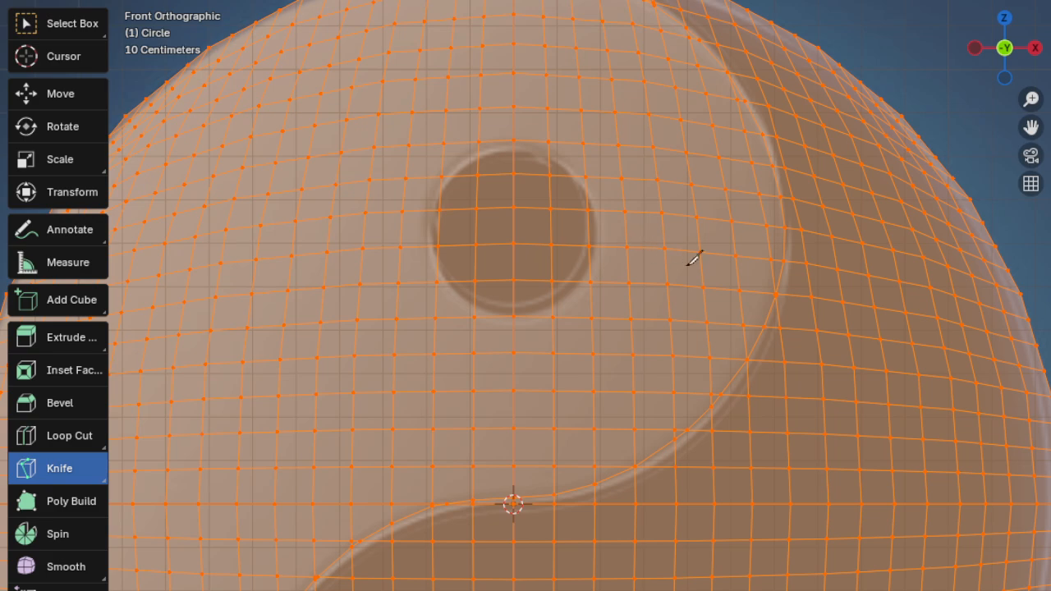
key("w")
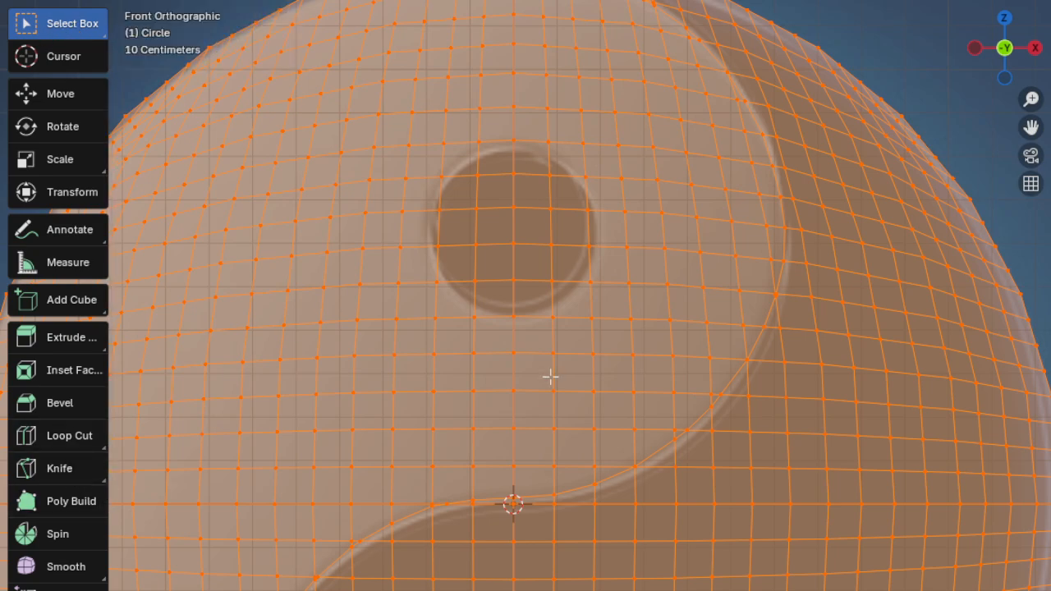
scroll(552, 353, "down", 3)
middle_click_drag(630, 392, 700, 252, "shift")
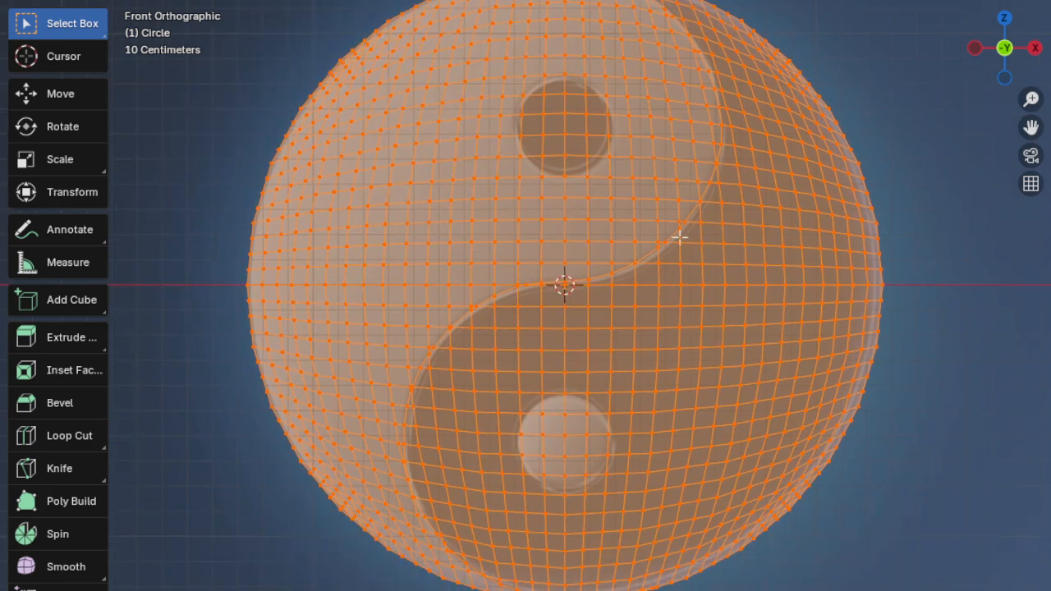
key("2")
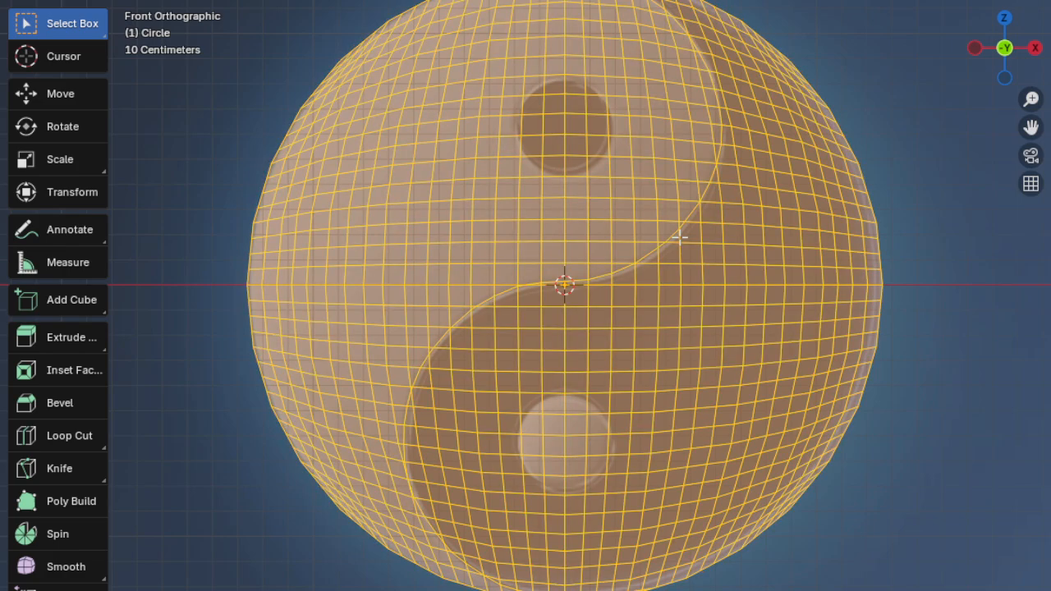
Inspect the knife-cut border along the whole S-curve, from the circle's top rim through the centre to the dark shape's lower head.
middle_click_drag(725, 126, 757, 294, "shift")
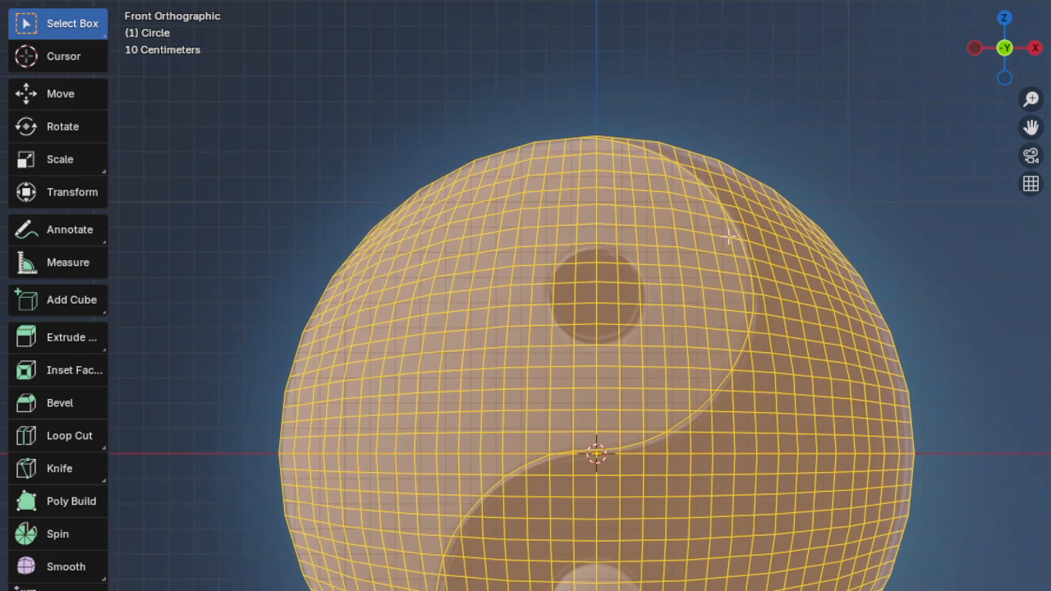
scroll(691, 118, "up", 3)
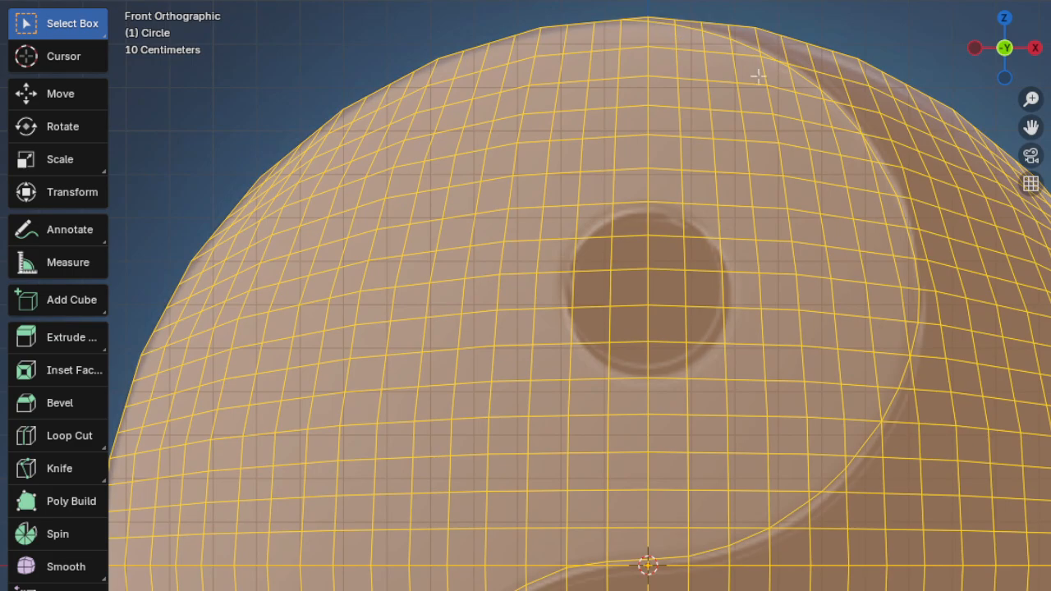
middle_click_drag(935, 335, 855, 137, "shift")
scroll(774, 315, "down", 3)
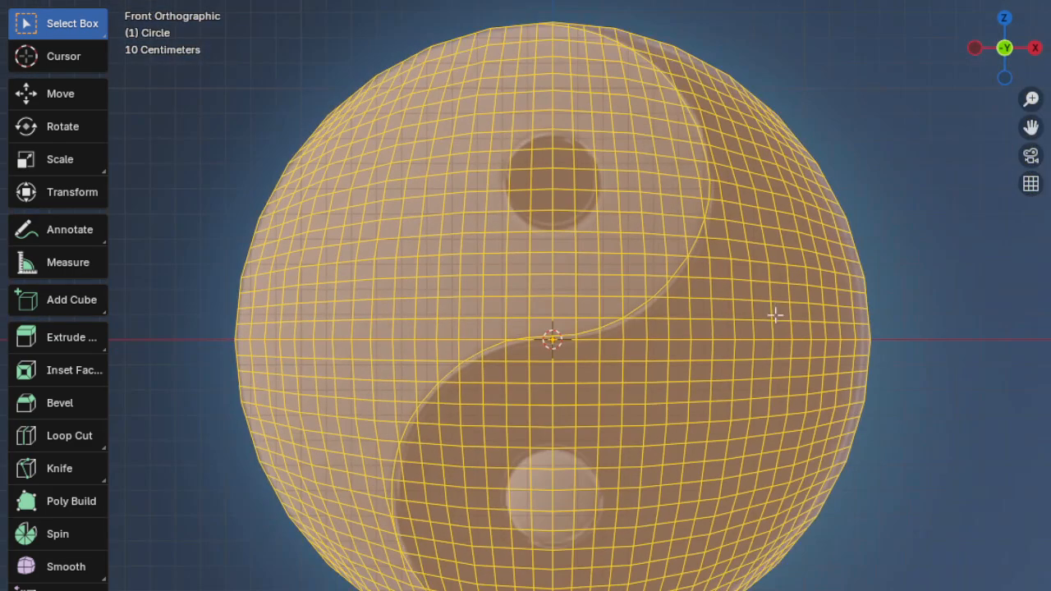
middle_click_drag(759, 325, 816, 201, "shift")
middle_click_drag(638, 275, 638, 182, "shift")
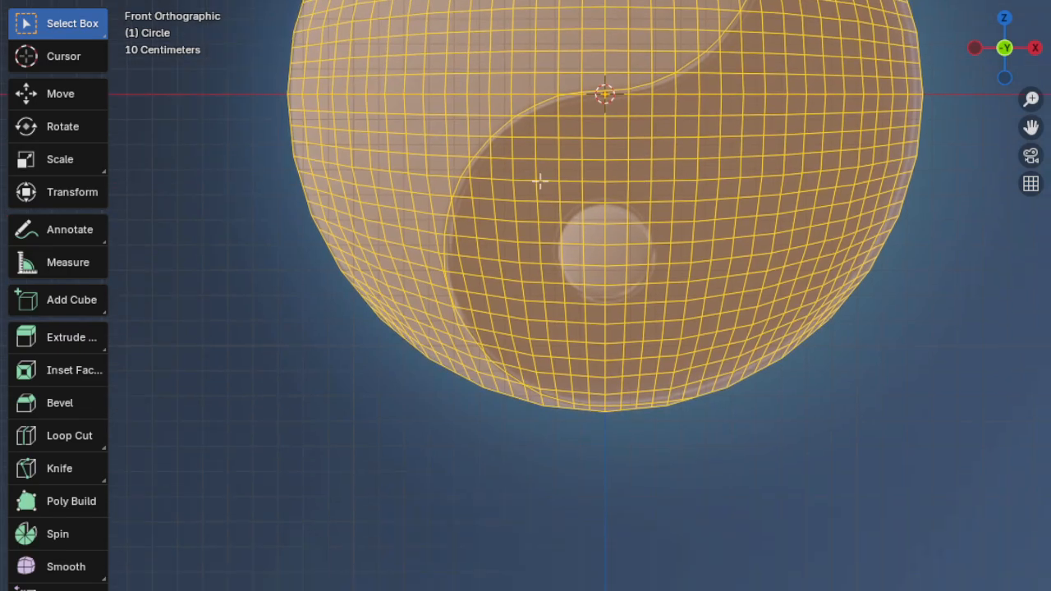
middle_click_drag(573, 235, 543, 360, "shift")
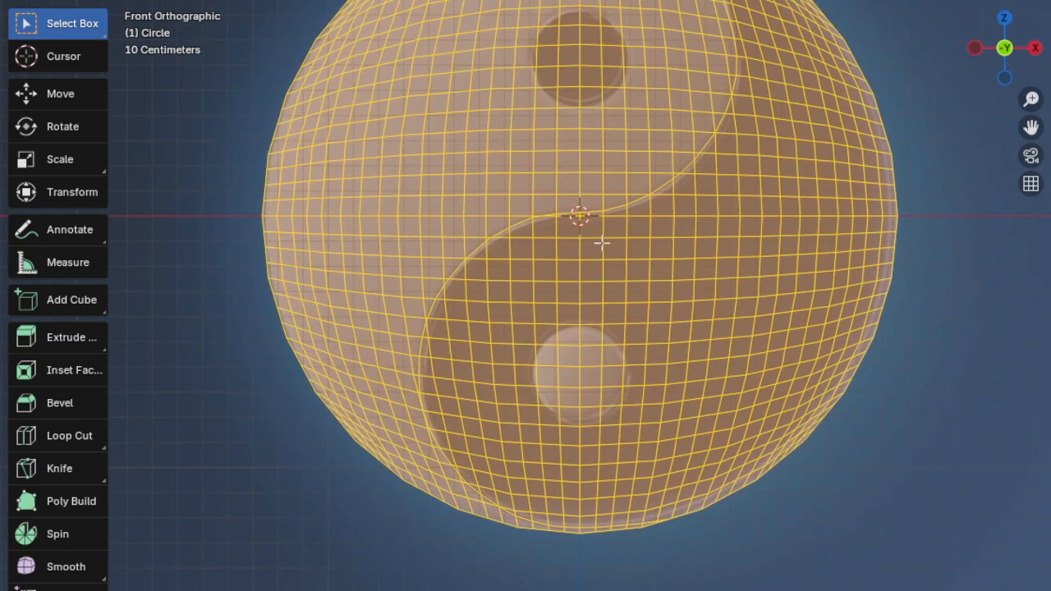
middle_click_drag(603, 251, 530, 410, "shift")
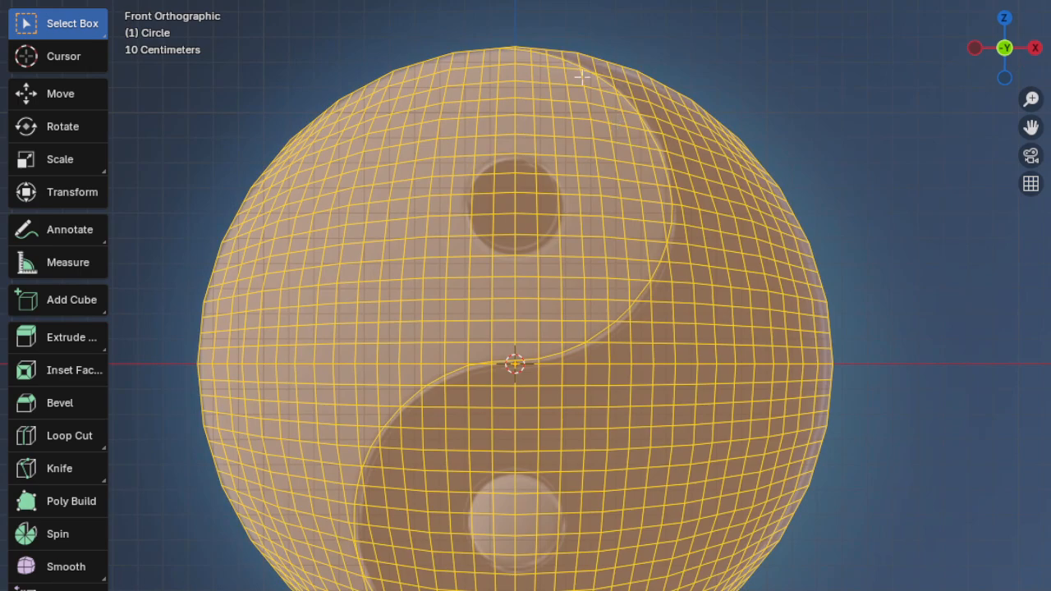
scroll(573, 72, "up", 1)
middle_click_drag(549, 25, 681, 256, "shift")
scroll(708, 246, "up", 3)
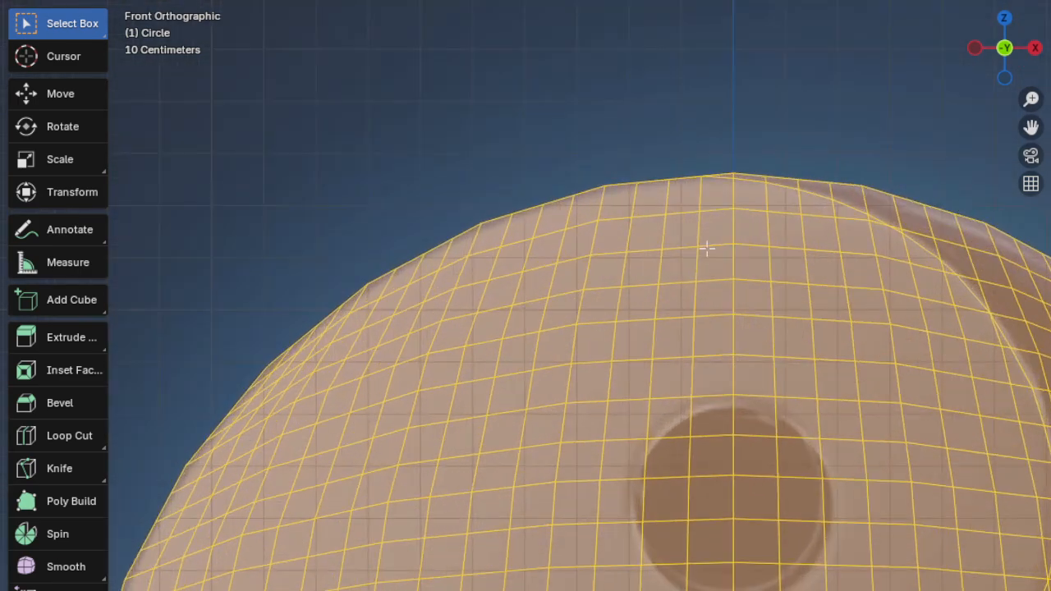
middle_click_drag(750, 304, 576, 298, "shift")
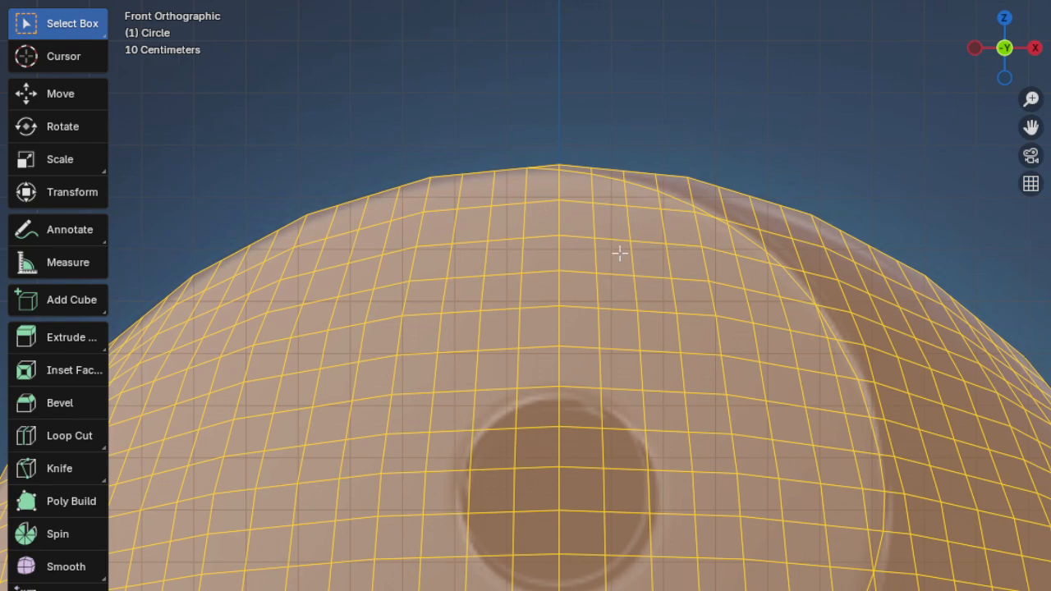
middle_click_drag(654, 324, 586, 295, "shift")
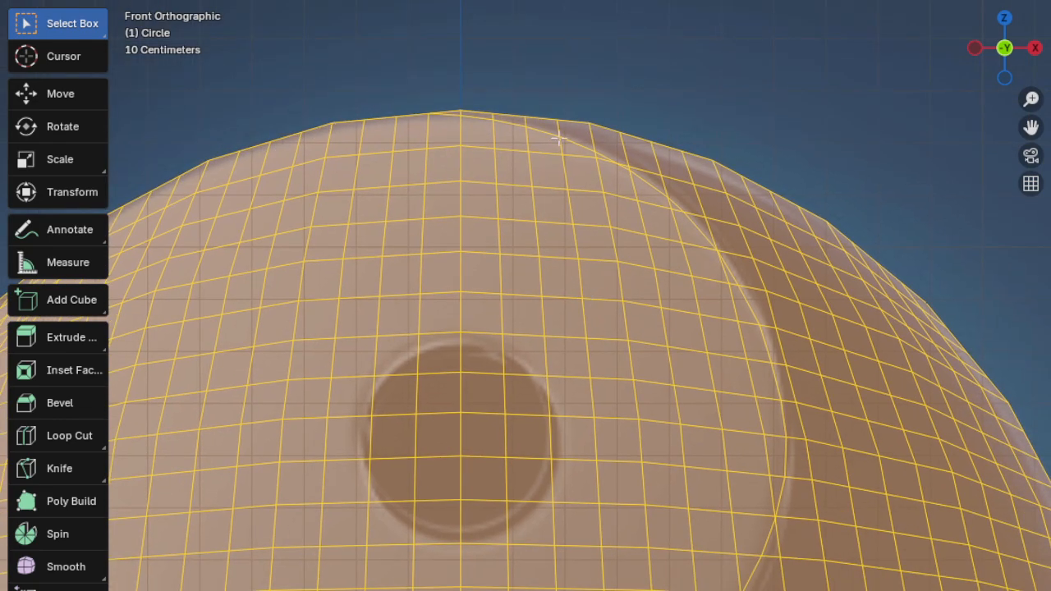
Clear the selection and select the knife-cut border's edges from the circle's top rim down around the light head's right side.
key("alt+a")
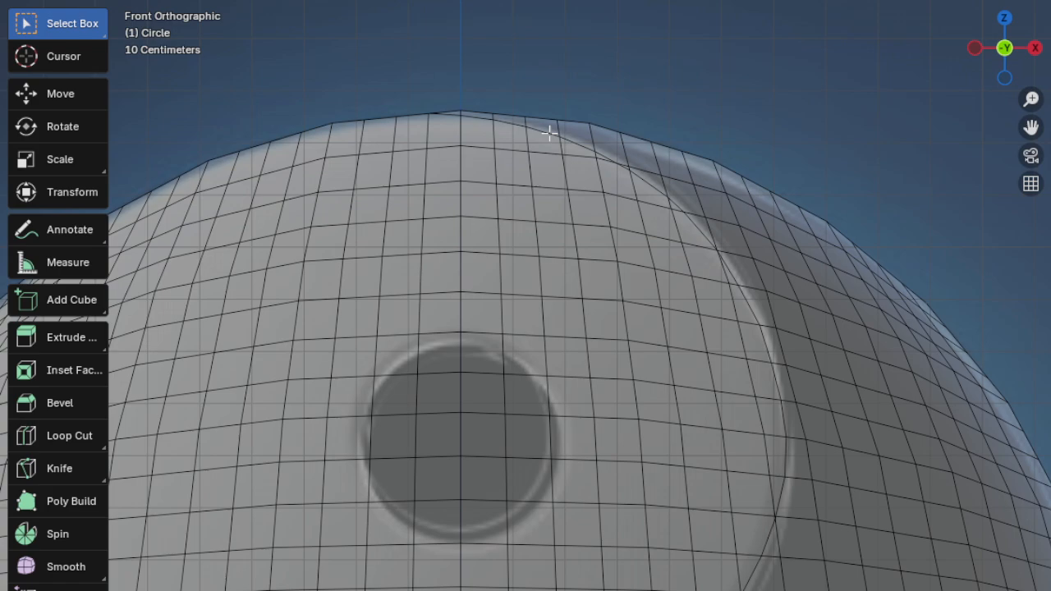
left_click(478, 117, "alt")
scroll(652, 206, "up", 2)
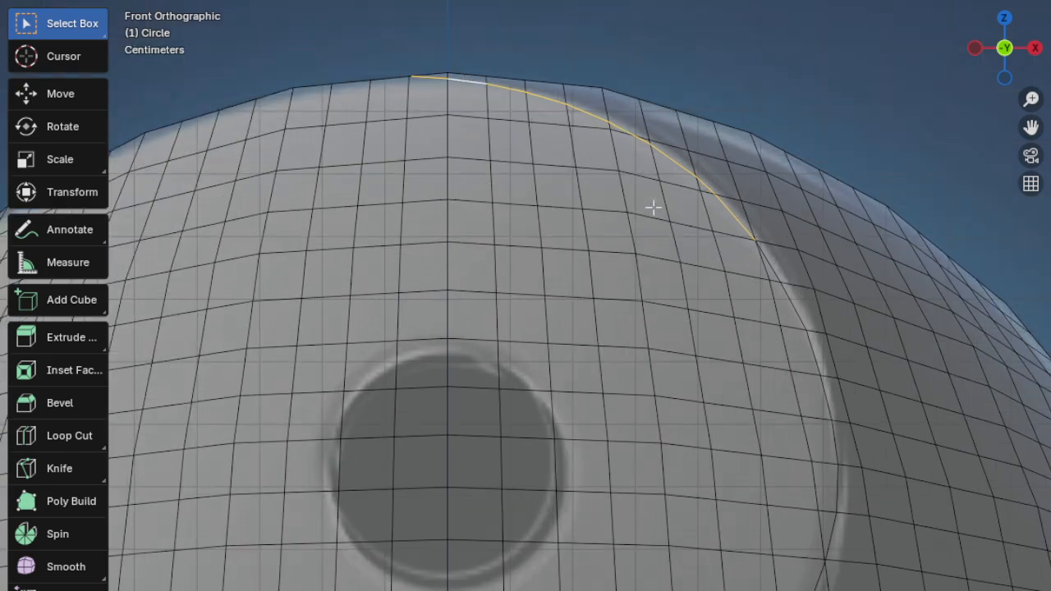
middle_click_drag(683, 202, 514, 238, "shift")
middle_click_drag(777, 369, 663, 222, "shift")
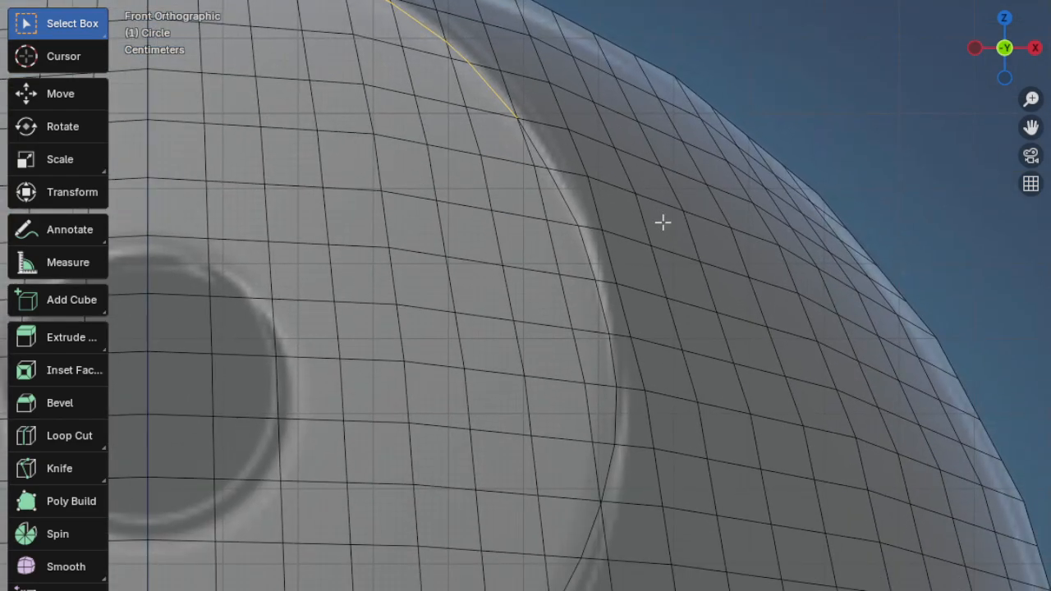
left_click(539, 145, "alt+shift")
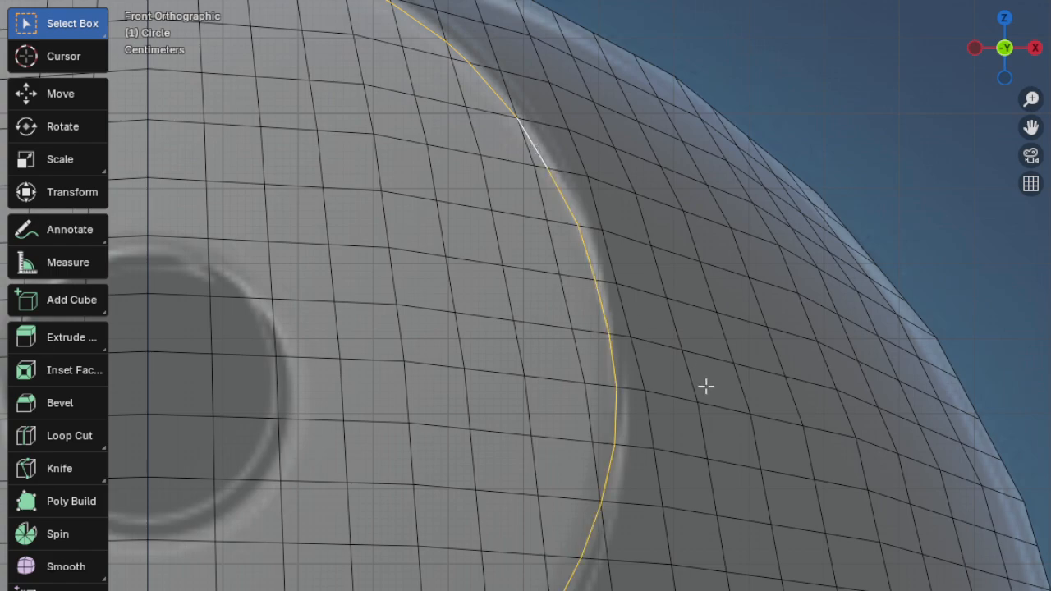
Add the border's edges along the light head's lower right and through the circle's centre to the selection.
middle_click_drag(706, 389, 748, 197, "shift")
scroll(682, 316, "down", 3)
middle_click_drag(625, 367, 740, 216, "shift")
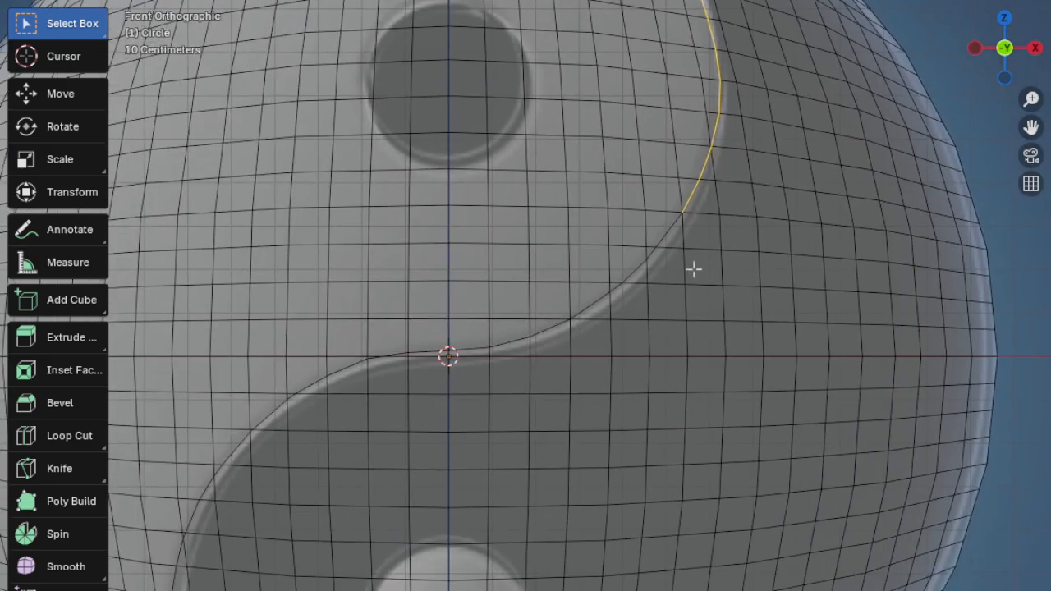
scroll(694, 271, "up", 3)
left_click(776, 181, "alt+shift")
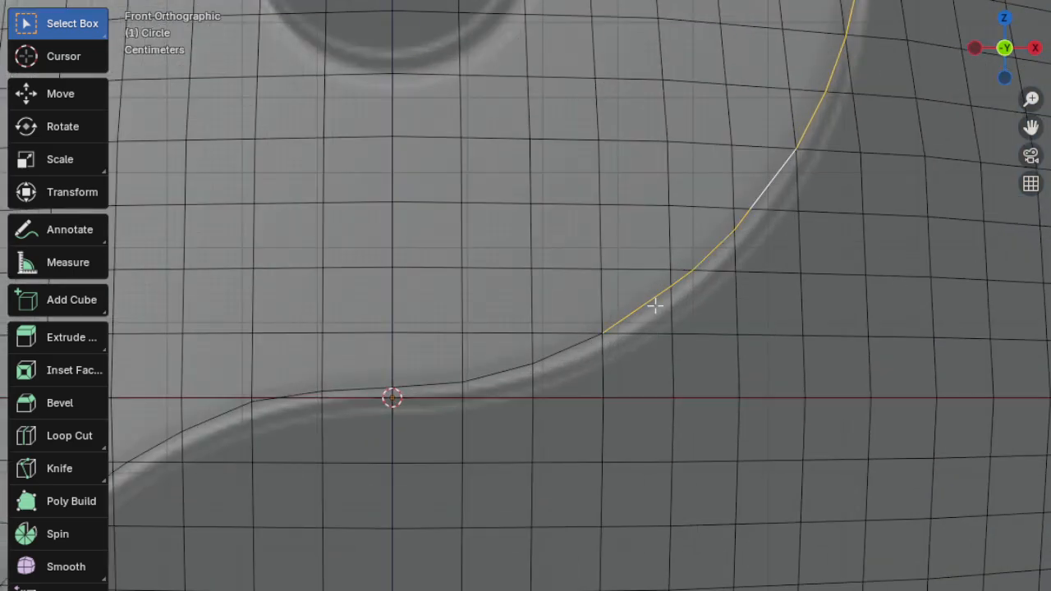
middle_click_drag(561, 390, 683, 295, "shift")
left_click(676, 278, "alt+shift")
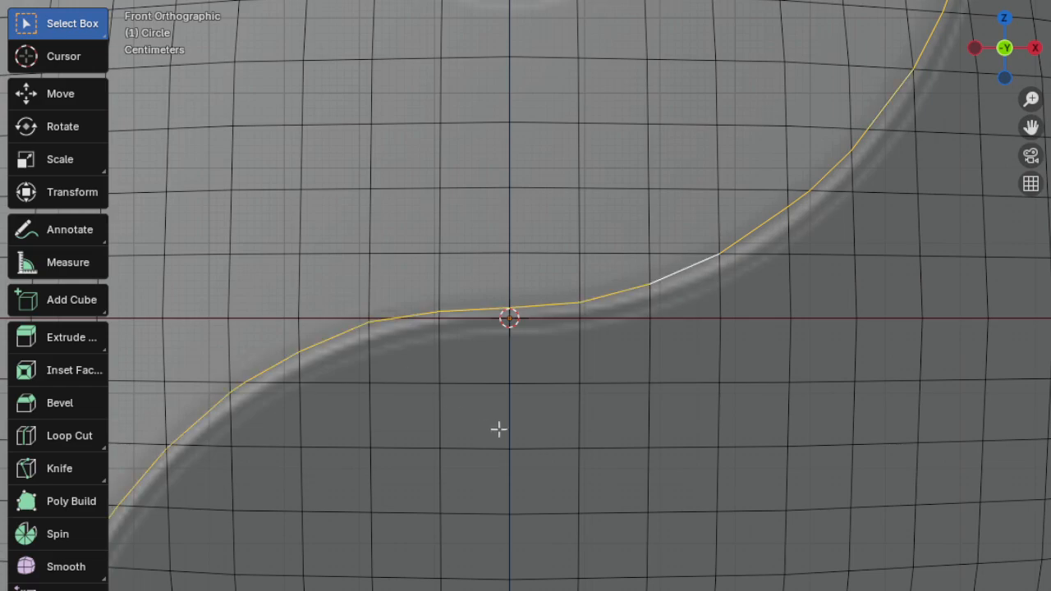
Extend the edge selection along the border from the dark head's lower-left side to its end on the circle's bottom rim.
scroll(493, 452, "down", 2)
middle_click_drag(485, 480, 652, 176, "shift")
scroll(644, 189, "down", 2)
middle_click_drag(533, 389, 551, 138, "shift")
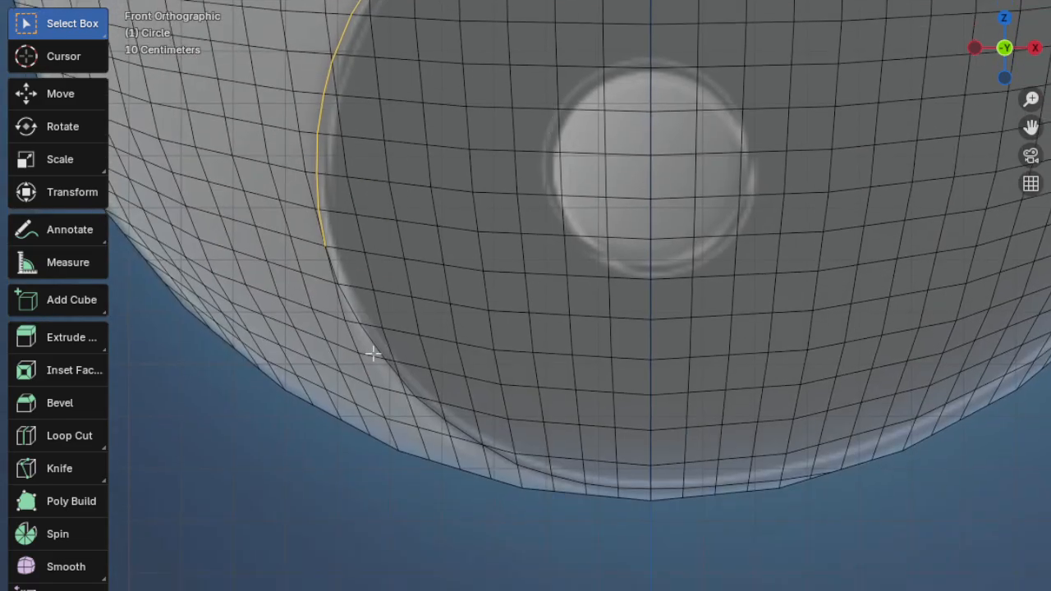
left_click(351, 307, "alt+shift")
middle_click_drag(727, 410, 635, 193, "shift")
scroll(419, 340, "up", 3)
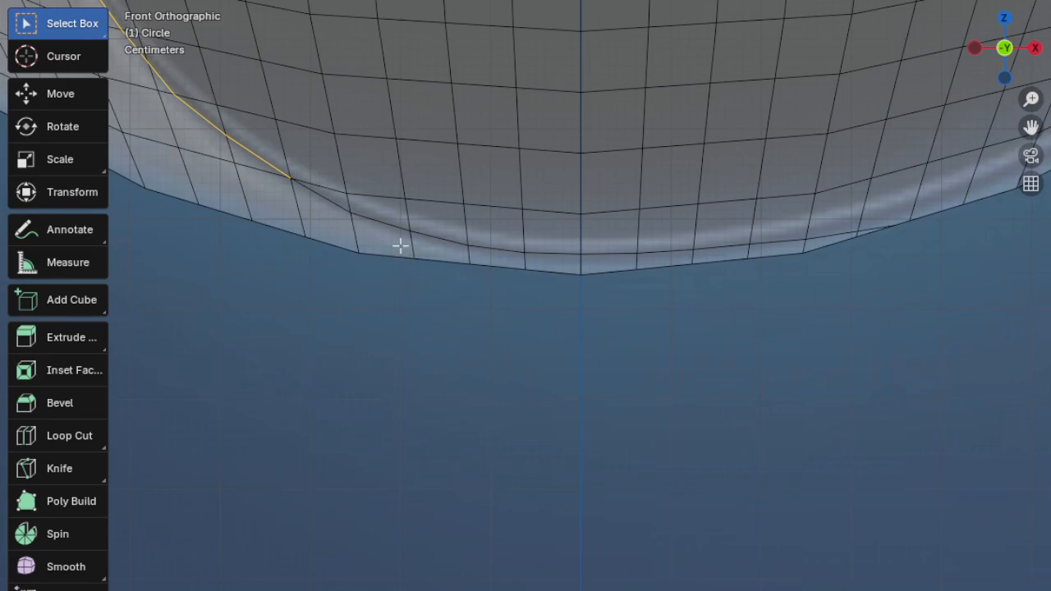
left_click(383, 216, "alt+shift")
scroll(734, 237, "down", 2)
middle_click_drag(734, 237, 722, 444, "shift")
scroll(697, 393, "down", 2)
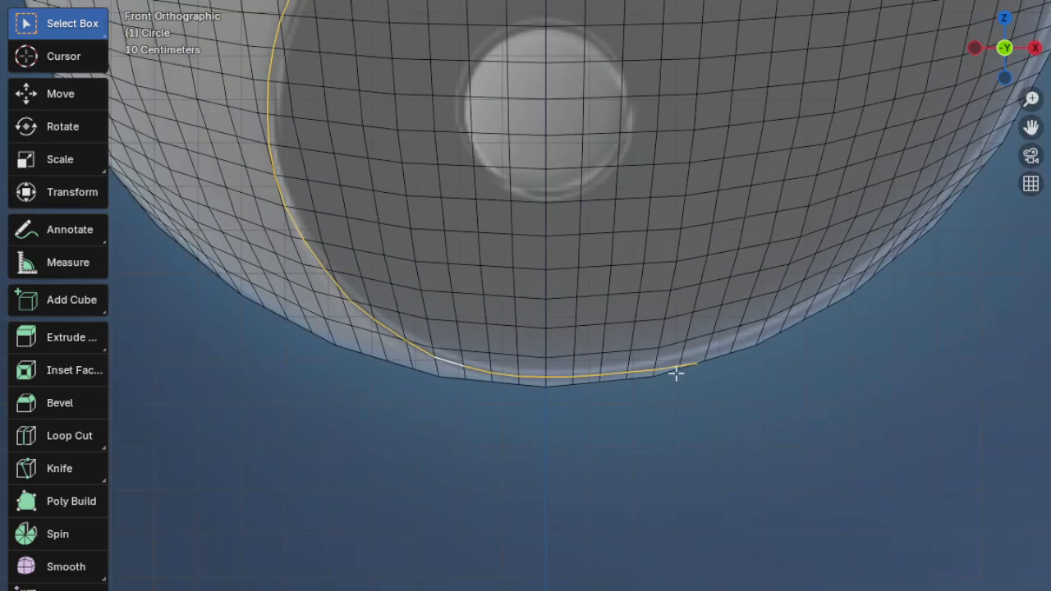
Examine the selected S-curve border against the reference, over the whole circle and close up around the centre.
scroll(673, 351, "down", 3)
middle_click_drag(648, 300, 646, 503, "shift")
scroll(645, 346, "down", 1)
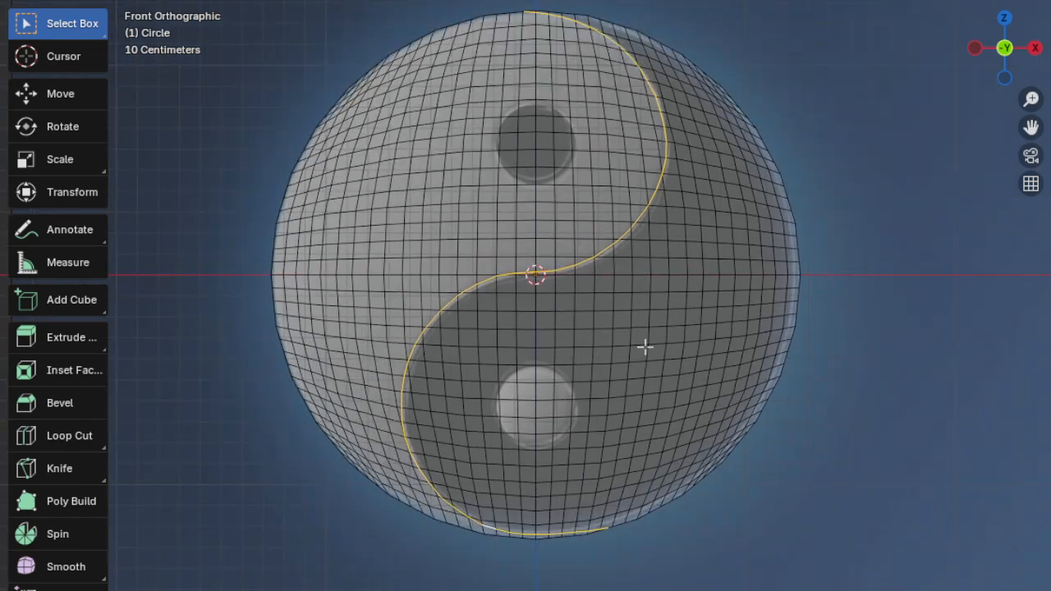
middle_click_drag(645, 347, 666, 415, "shift")
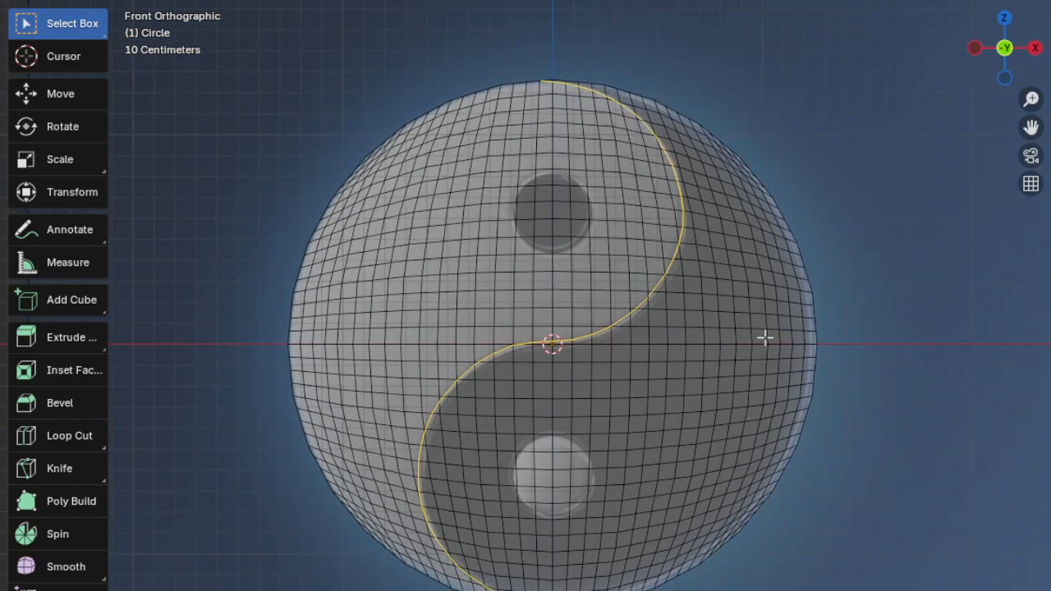
middle_click_drag(767, 258, 760, 162, "shift")
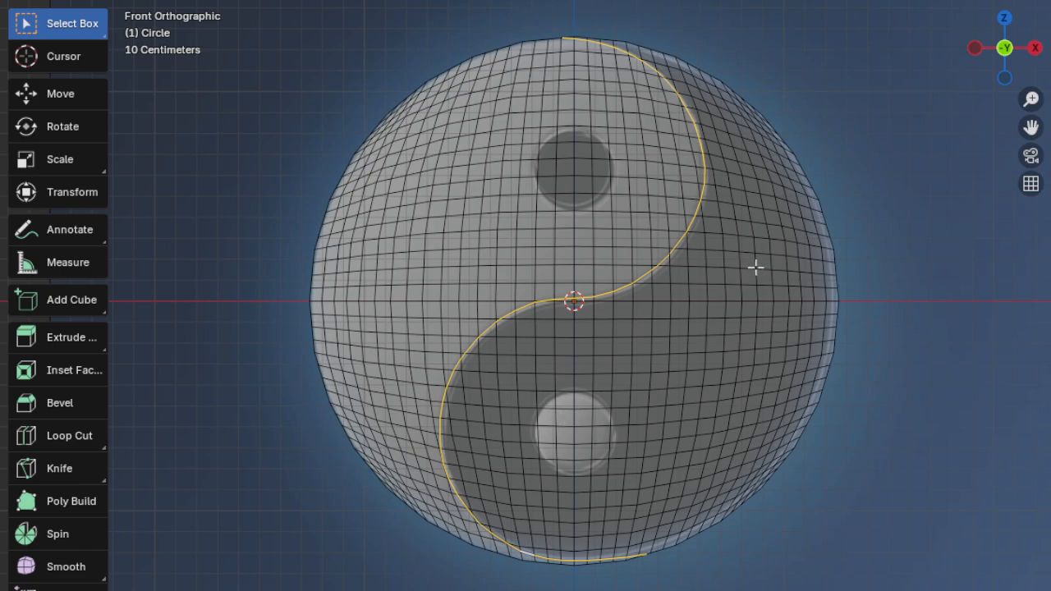
middle_click_drag(754, 267, 693, 262, "shift")
scroll(682, 260, "up", 1)
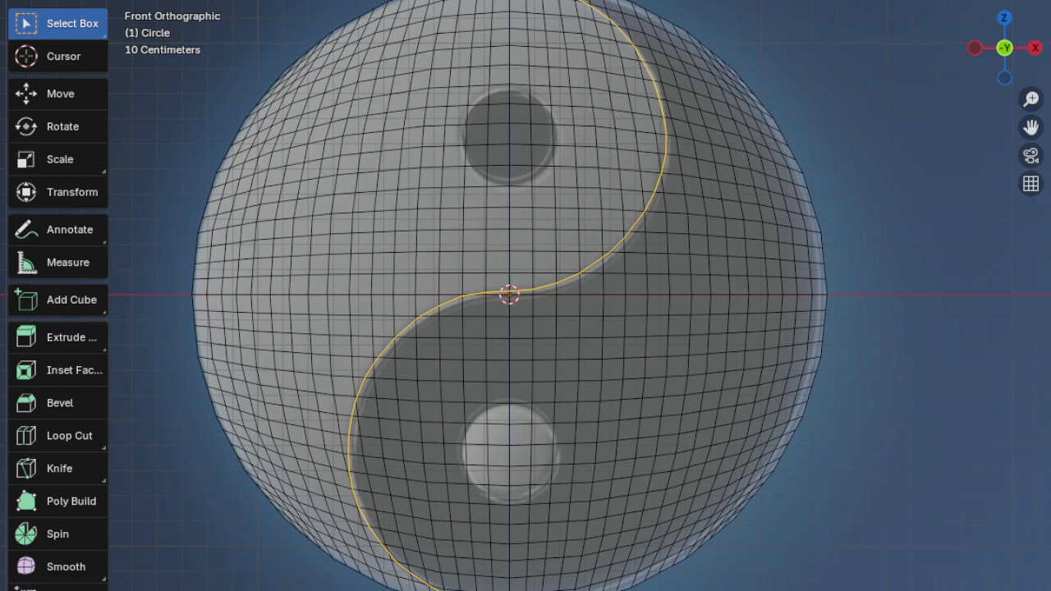
scroll(553, 361, "down", 1)
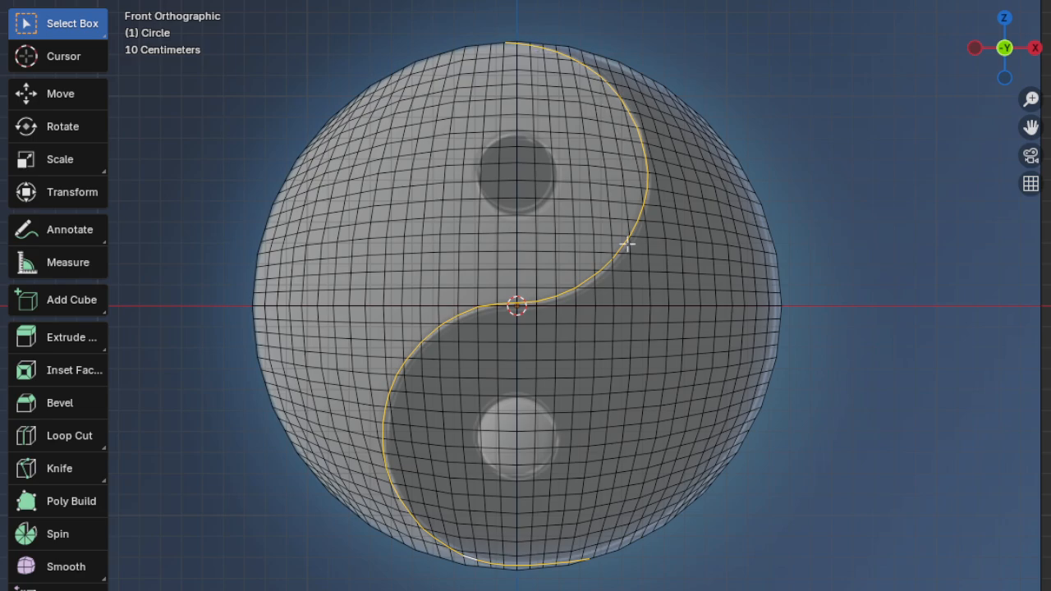
scroll(593, 270, "up", 2)
middle_click_drag(694, 233, 655, 281, "shift")
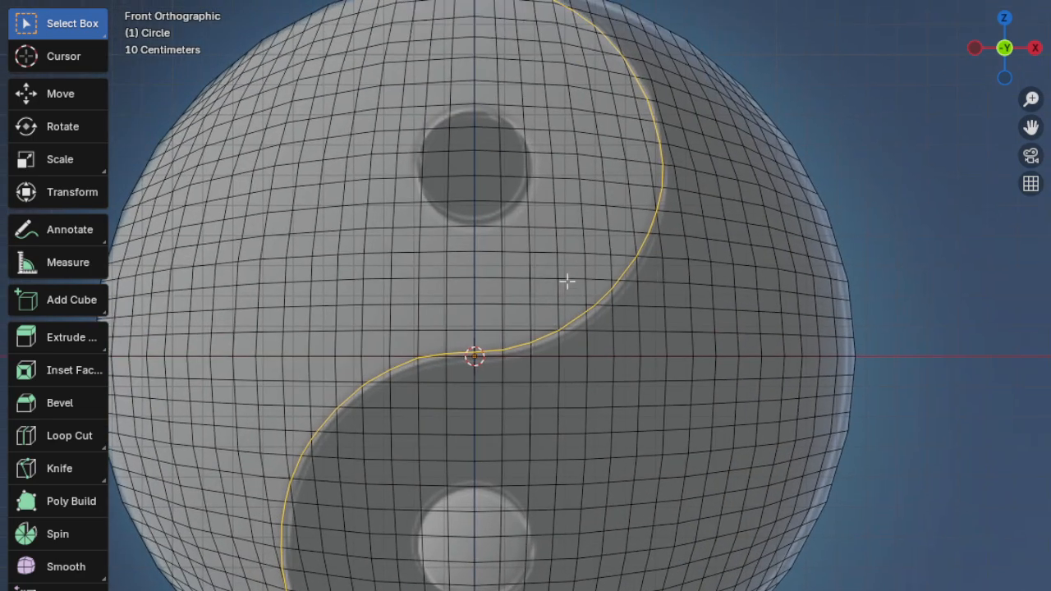
scroll(574, 287, "up", 3)
middle_click_drag(584, 293, 671, 188, "shift")
scroll(603, 300, "up", 4)
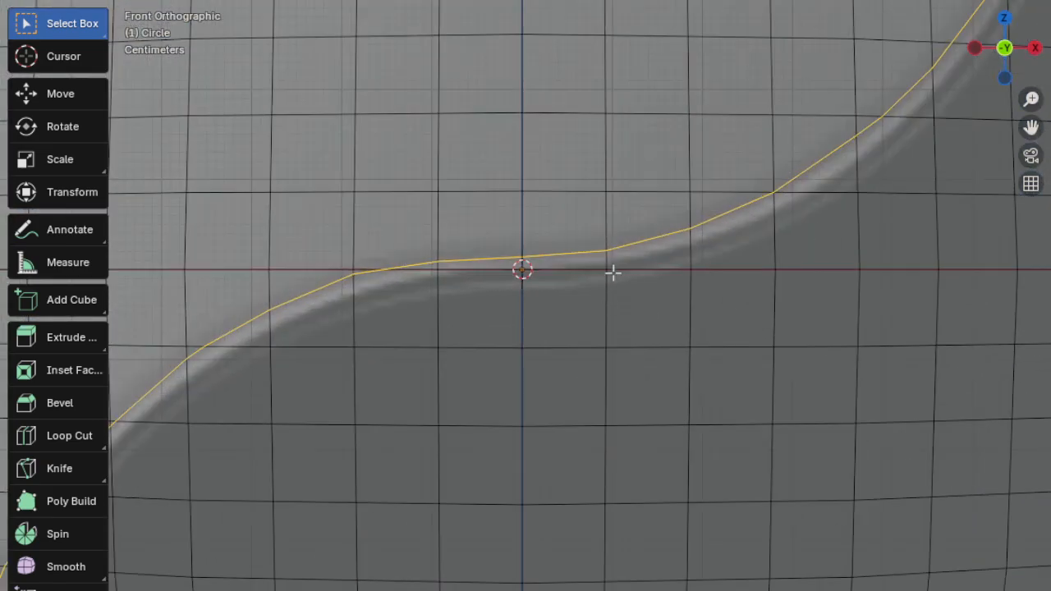
middle_click_drag(613, 272, 498, 270, "shift")
scroll(504, 273, "down", 8)
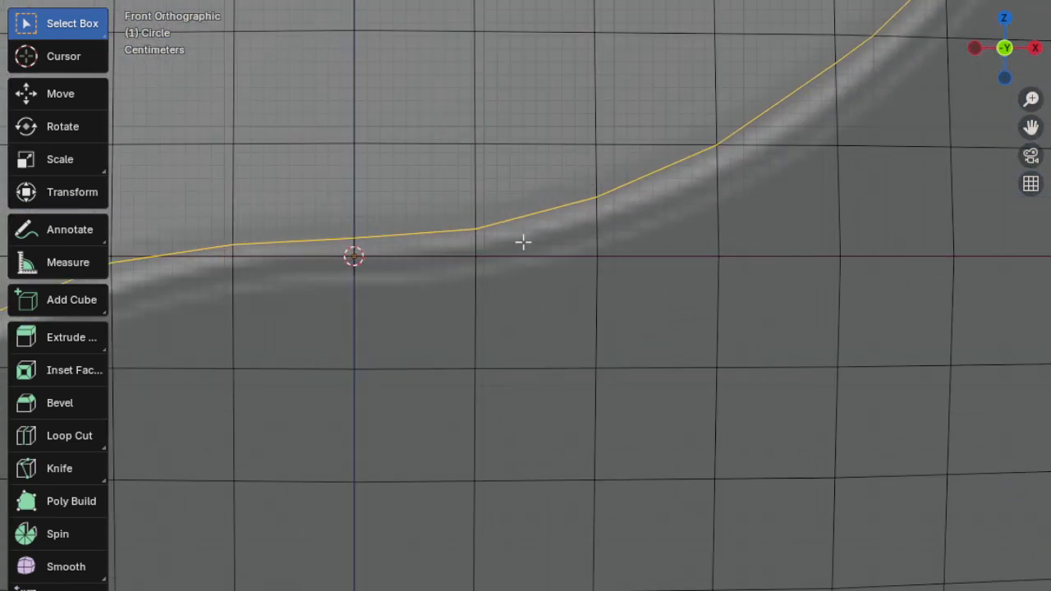
scroll(701, 258, "down", 3)
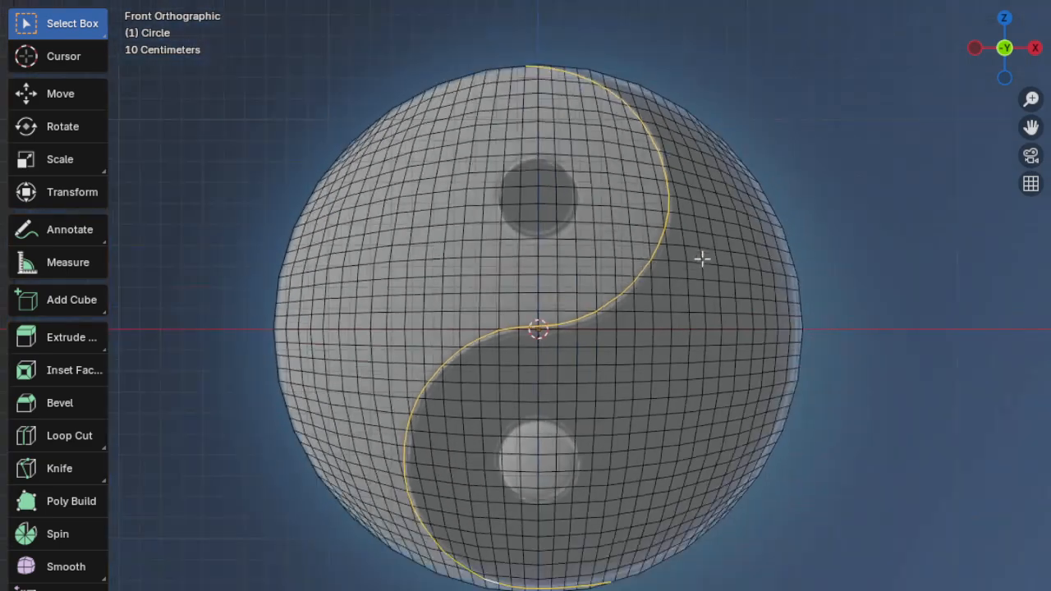
middle_click_drag(683, 303, 660, 270, "shift")
scroll(660, 269, "up", 2)
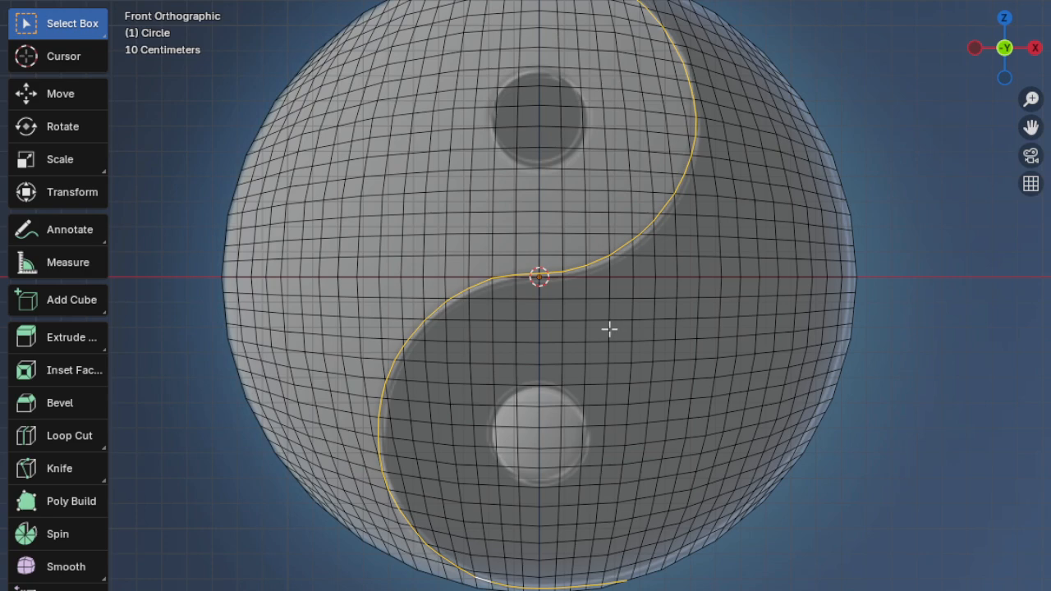
middle_click_drag(608, 328, 600, 376, "shift")
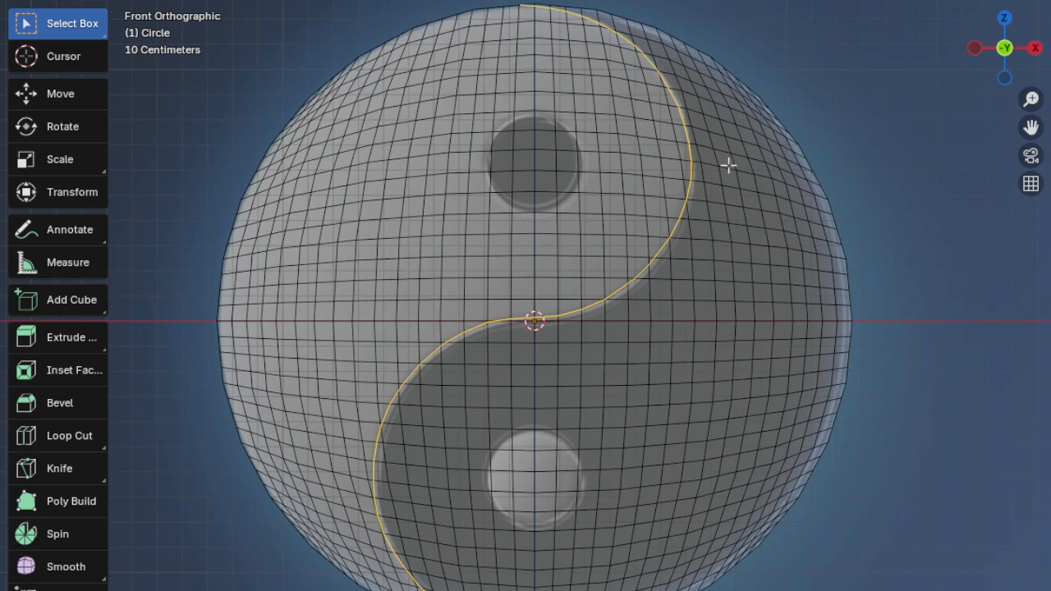
middle_click_drag(674, 300, 673, 283, "shift")
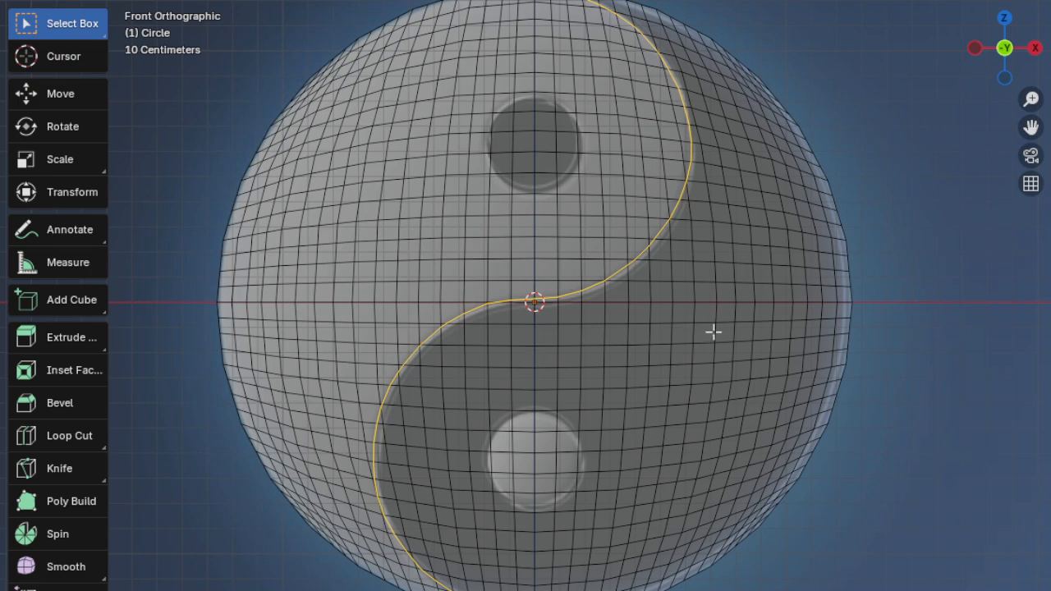
scroll(709, 346, "down", 1)
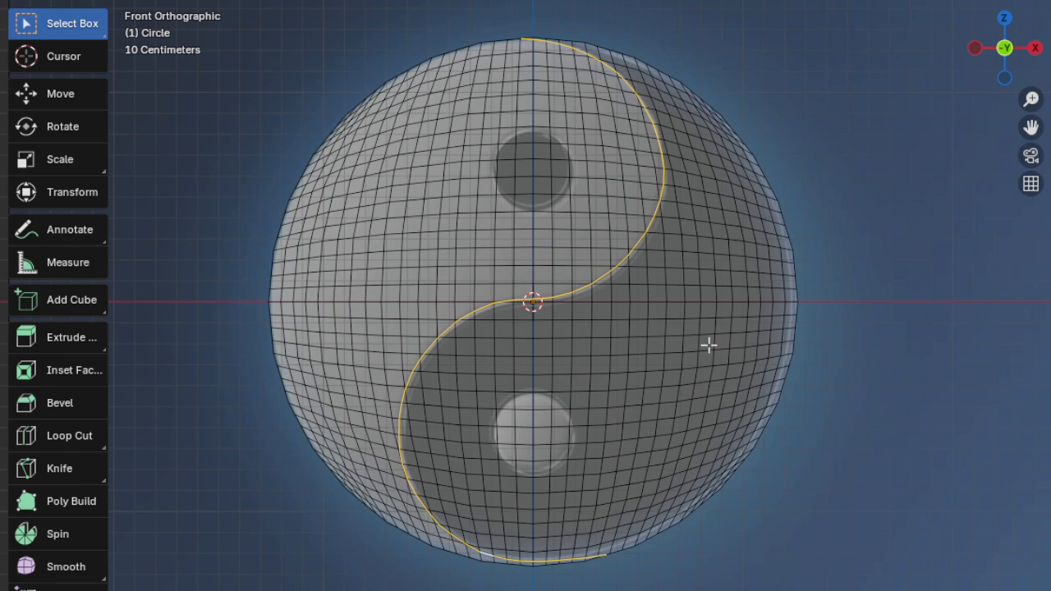
Change to face selection mode and switch from the Select Box to the Select Circle tool.
key("3")
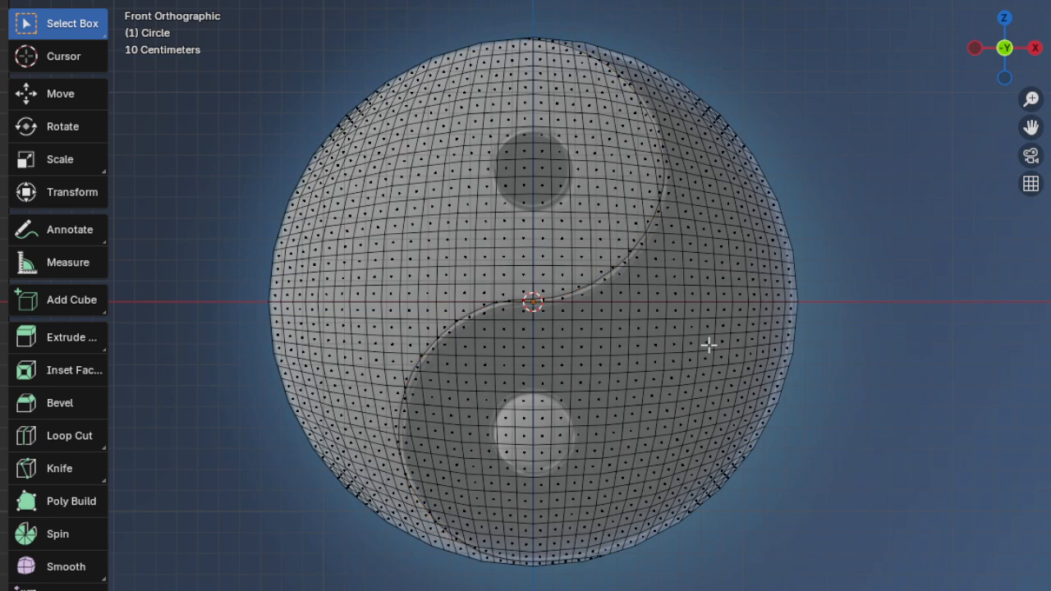
left_click(88, 33)
left_click(74, 142)
left_click(62, 31)
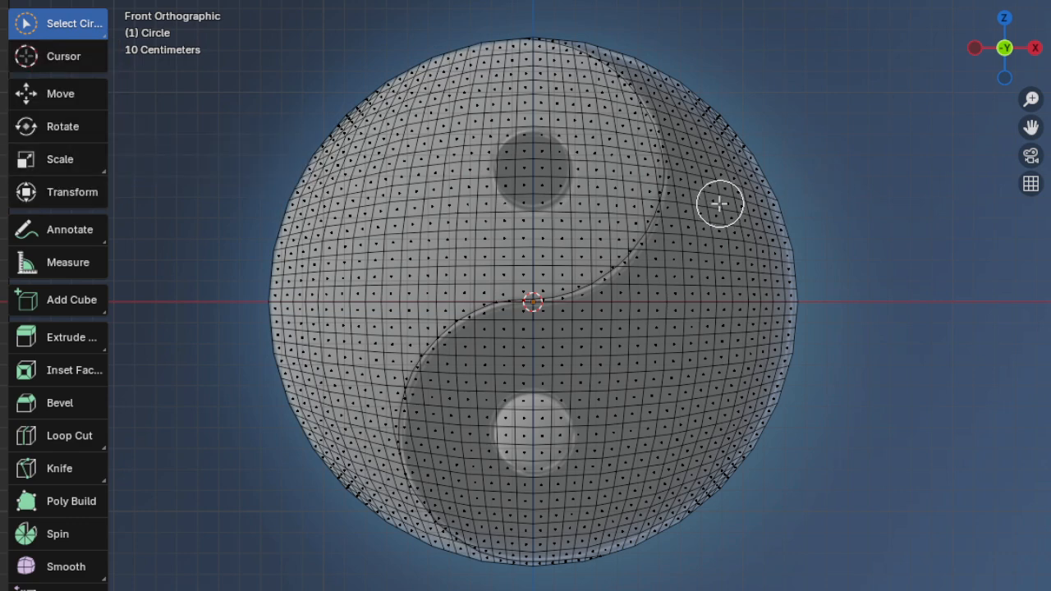
Circle-select the dark shape's inner faces and add those along the border just right of the centre.
mouse_move(714, 205)
left_mouse_down()
mouse_move(671, 279)
mouse_move(518, 348)
mouse_move(467, 400)
mouse_move(496, 451)
mouse_move(559, 367)
mouse_move(477, 394)
mouse_move(565, 372)
mouse_move(737, 263)
mouse_move(734, 222)
mouse_move(742, 239)
mouse_move(708, 301)
mouse_move(704, 290)
mouse_move(723, 291)
mouse_move(714, 312)
mouse_move(526, 441)
mouse_move(545, 472)
mouse_move(709, 354)
mouse_move(734, 320)
mouse_move(741, 228)
mouse_move(727, 159)
mouse_move(704, 94)
mouse_move(678, 66)
mouse_move(693, 140)
mouse_move(770, 265)
mouse_move(663, 498)
mouse_move(726, 443)
mouse_move(716, 425)
mouse_move(563, 547)
mouse_move(582, 553)
mouse_move(572, 487)
mouse_move(655, 462)
mouse_move(479, 430)
mouse_move(500, 485)
mouse_move(562, 511)
left_mouse_up()
scroll(562, 510, "up", 10)
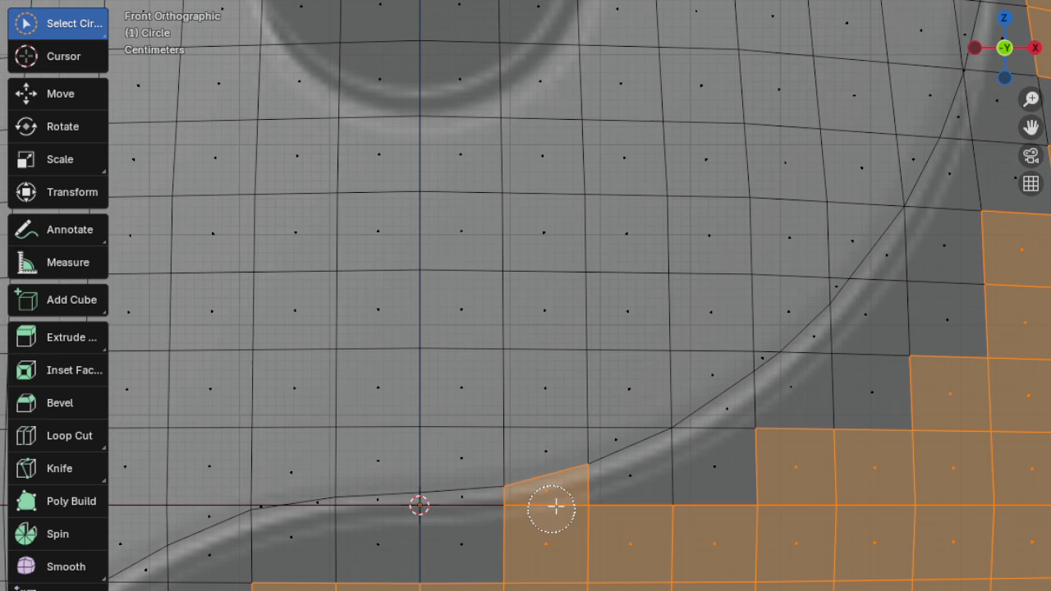
mouse_move(551, 508)
left_mouse_down()
mouse_move(669, 469)
mouse_move(823, 373)
mouse_move(818, 349)
mouse_move(904, 282)
mouse_move(894, 279)
mouse_move(1005, 82)
mouse_move(1003, 61)
mouse_move(995, 200)
mouse_move(833, 432)
mouse_move(856, 377)
left_mouse_up()
Add the dark faces along the light head's right side up to its upper-right shoulder to the selection.
scroll(856, 377, "down", 4)
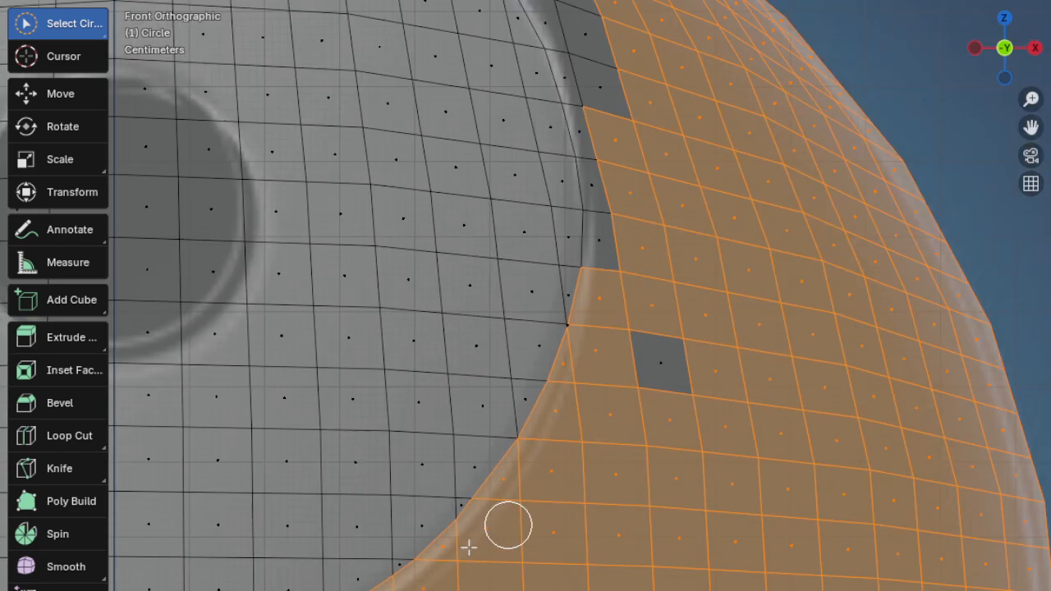
mouse_move(506, 476)
left_mouse_down()
mouse_move(544, 331)
mouse_move(513, 261)
mouse_move(492, 154)
left_mouse_up()
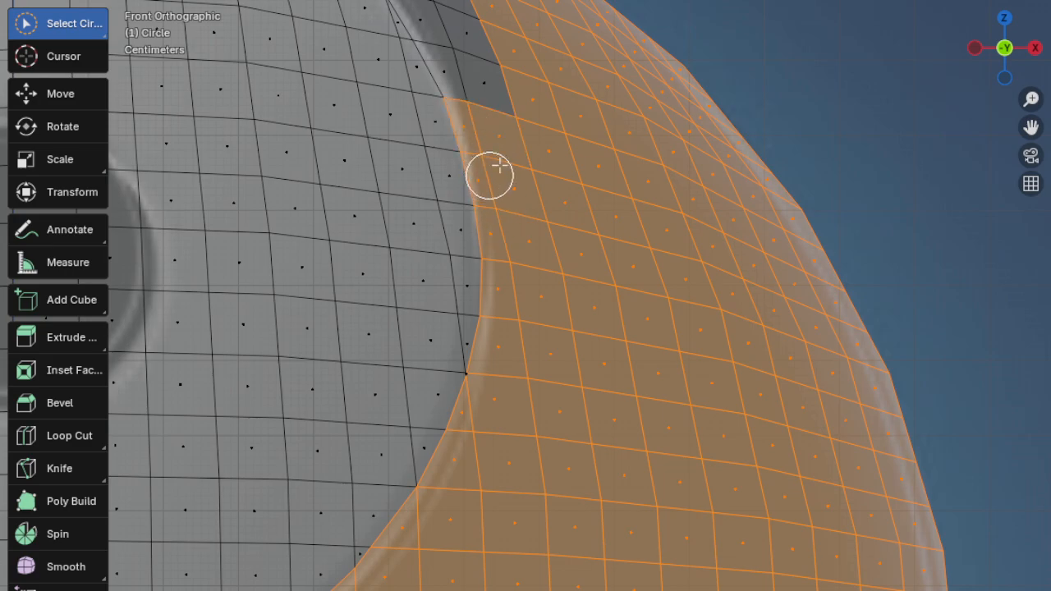
middle_click_drag(493, 173, 683, 509, "shift")
mouse_move(345, 151)
left_mouse_down()
mouse_move(587, 234)
mouse_move(509, 234)
mouse_move(638, 399)
mouse_move(640, 428)
mouse_move(556, 296)
mouse_move(536, 285)
left_mouse_up()
Add the remaining dark tail faces above the light head, up to the tip on the circle's top rim.
scroll(489, 274, "up", 4)
middle_click_drag(386, 201, 810, 409, "shift")
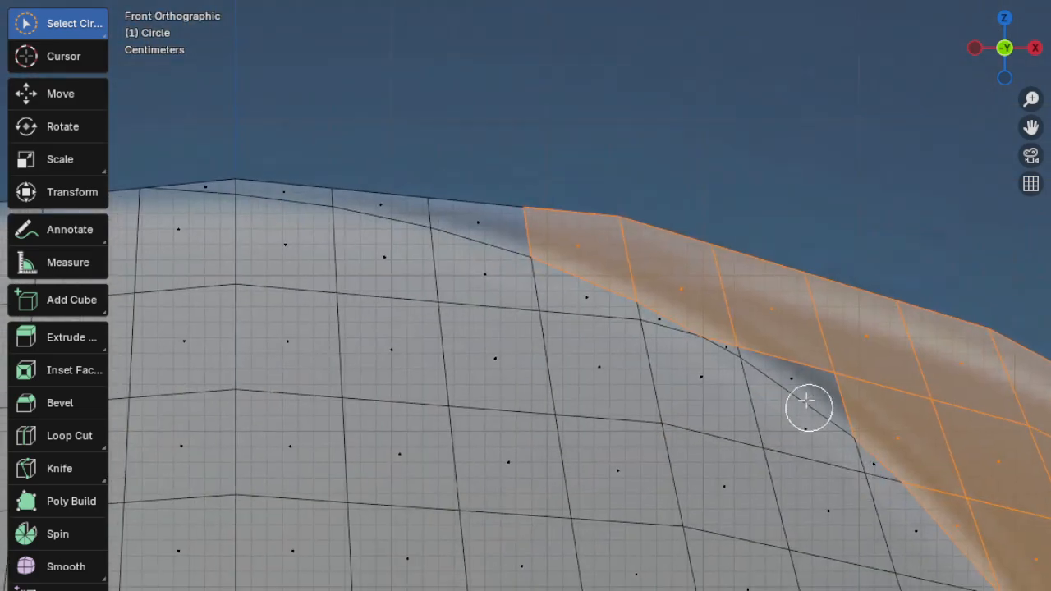
left_click_drag(810, 374, 816, 372)
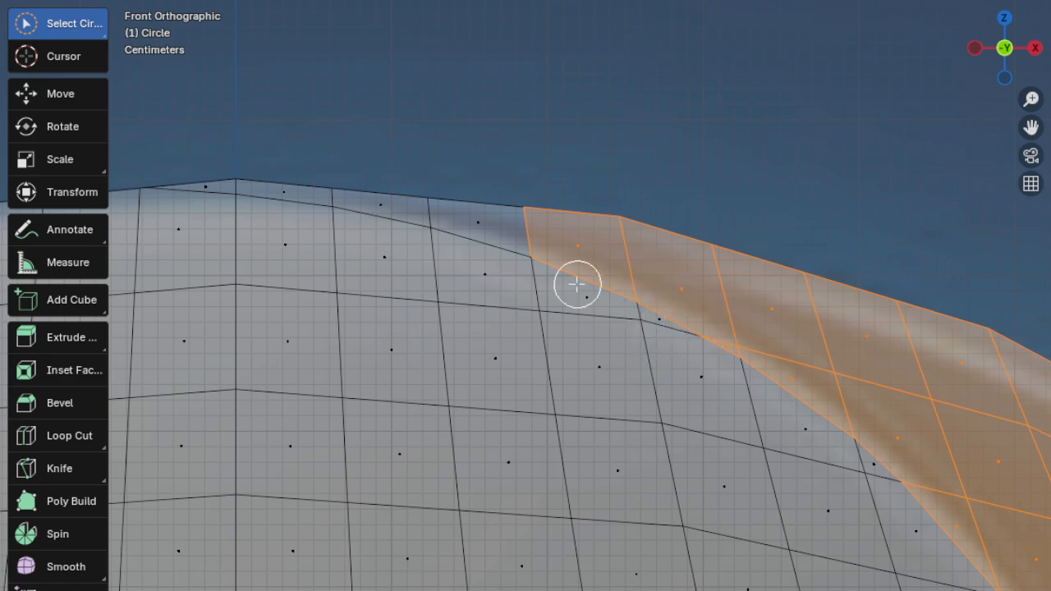
left_click_drag(479, 205, 204, 164)
Examine the face selection's edge along the light head's right border for missed faces and tiny slivers.
scroll(697, 459, "down", 3)
scroll(697, 458, "down", 4)
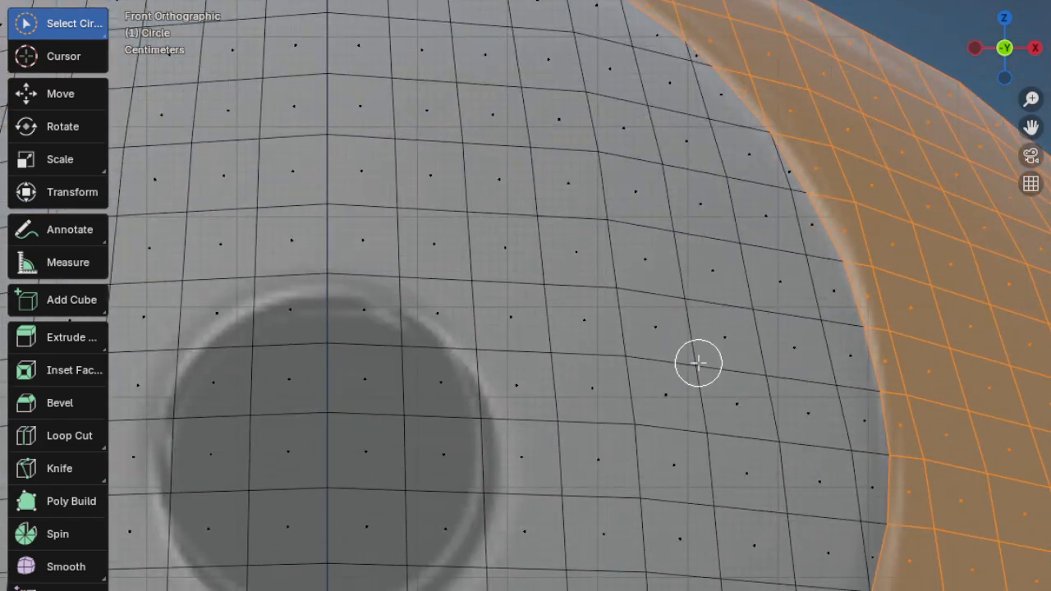
middle_click_drag(715, 411, 678, 249, "shift")
scroll(678, 249, "up", 3)
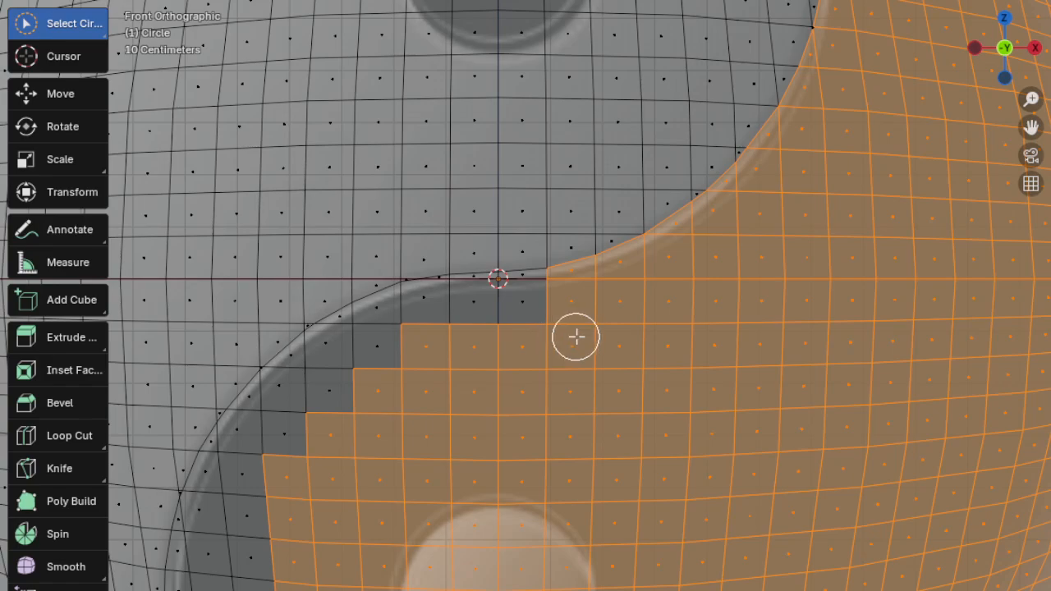
scroll(616, 323, "down", 2)
scroll(626, 332, "up", 5)
scroll(591, 373, "down", 3)
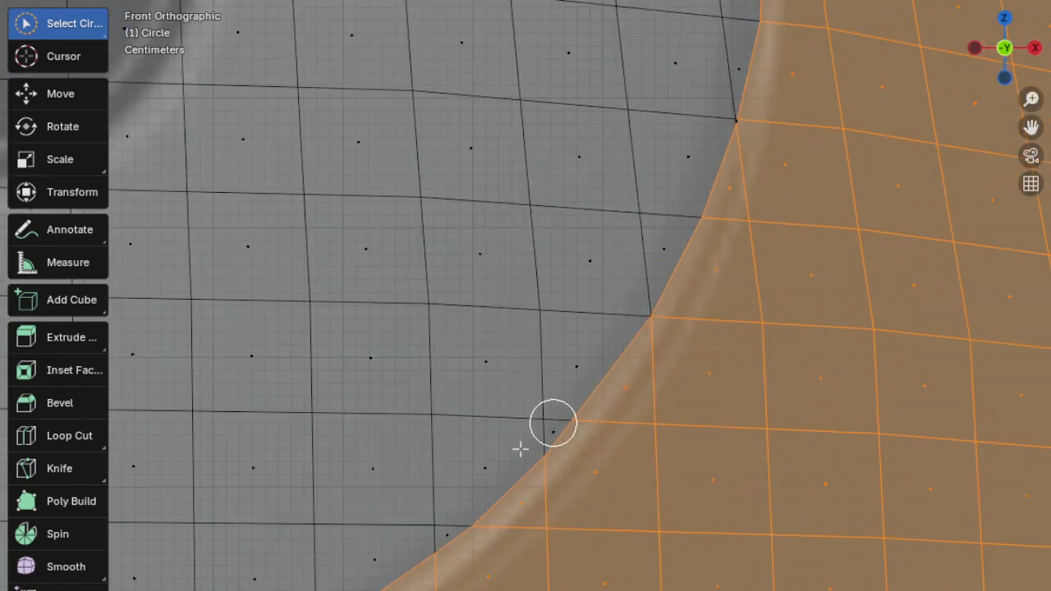
scroll(551, 422, "up", 8)
scroll(716, 264, "up", 2)
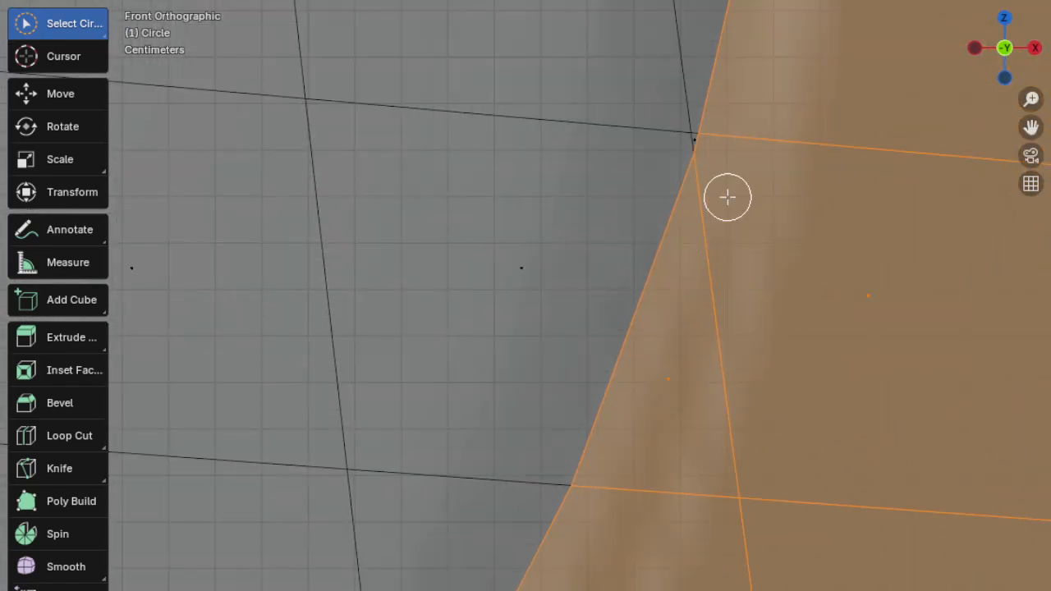
scroll(751, 207, "up", 2)
middle_click_drag(750, 207, 509, 485, "shift")
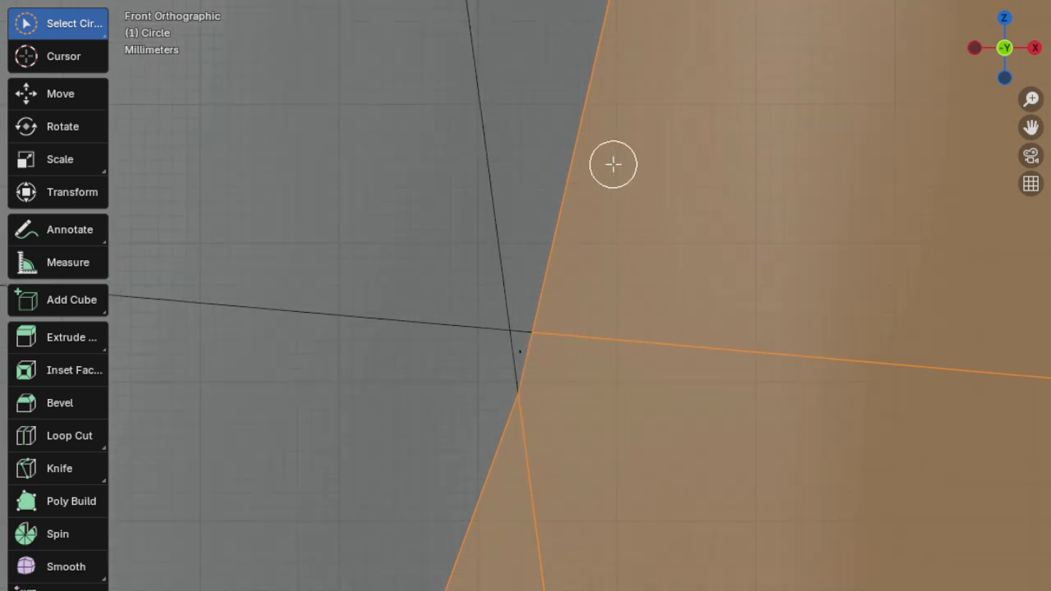
Add the dark faces along the border at the circle's centre and just left of it to the selection.
scroll(691, 369, "down", 3)
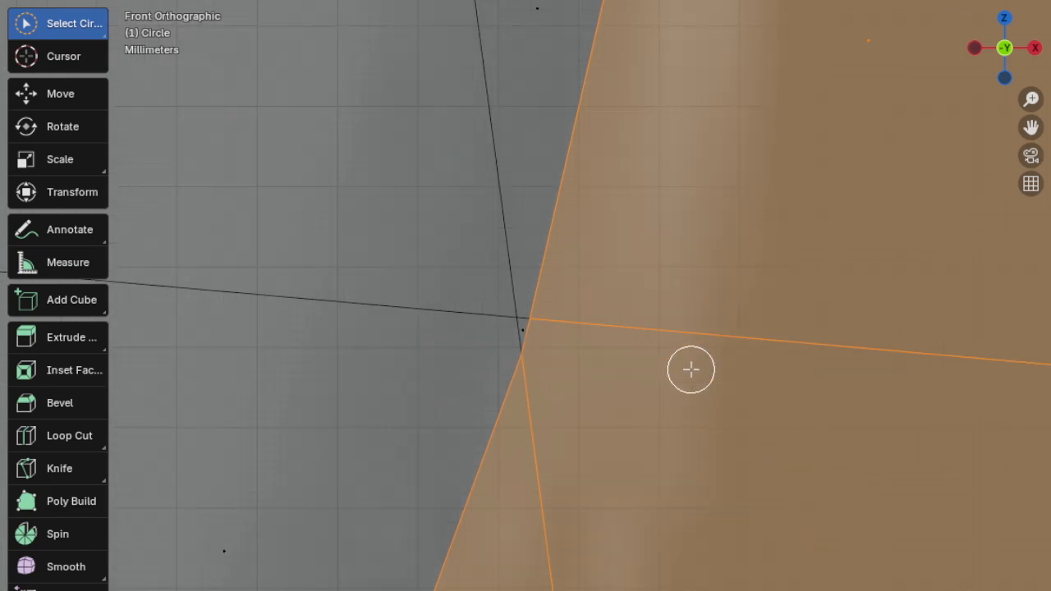
scroll(588, 193, "down", 2)
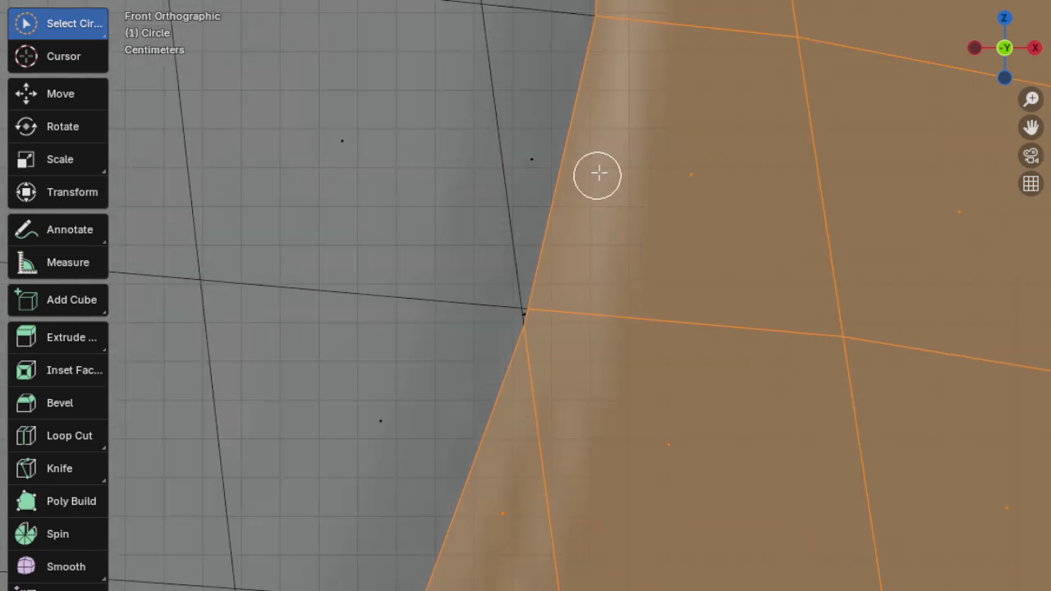
scroll(598, 174, "down", 4)
scroll(567, 362, "up", 3)
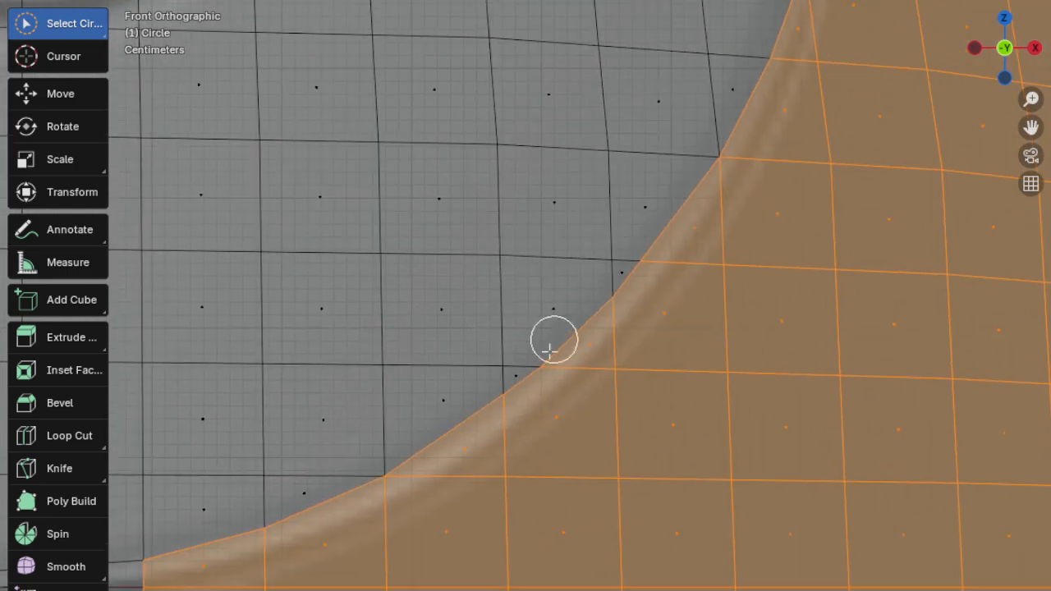
middle_click_drag(550, 352, 885, 102, "shift")
middle_click_drag(493, 409, 667, 365, "shift")
mouse_move(645, 306)
left_mouse_down("shift")
mouse_move(479, 303)
mouse_move(378, 317)
mouse_move(389, 308)
mouse_move(375, 369)
mouse_move(345, 356)
mouse_move(554, 366)
mouse_move(433, 353)
left_mouse_up("shift")
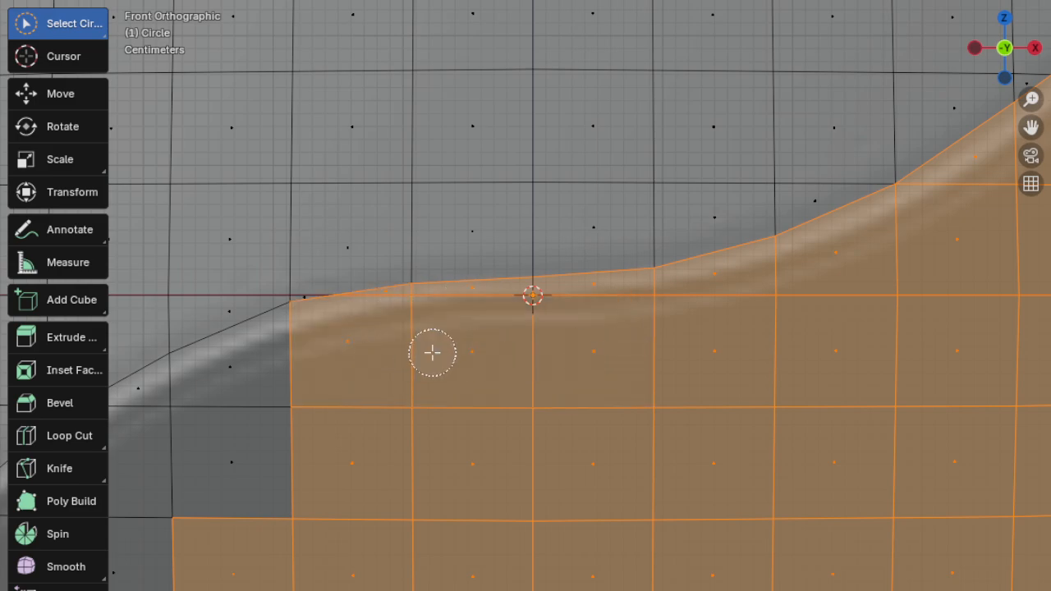
middle_click_drag(446, 425, 866, 303, "shift")
mouse_move(865, 304)
left_mouse_down("shift")
mouse_move(640, 248)
mouse_move(547, 287)
mouse_move(669, 328)
mouse_move(490, 369)
mouse_move(471, 345)
mouse_move(406, 431)
mouse_move(533, 485)
left_mouse_up("shift")
Add the dark faces along the dark head's left side down to its lower-left curve to the selection.
middle_click_drag(580, 449, 833, 127, "shift")
mouse_move(573, 186)
left_mouse_down("shift")
mouse_move(524, 260)
mouse_move(481, 284)
mouse_move(446, 356)
mouse_move(531, 336)
mouse_move(650, 230)
mouse_move(516, 512)
mouse_move(411, 485)
mouse_move(399, 469)
mouse_move(444, 555)
mouse_move(627, 559)
left_mouse_up("shift")
middle_click_drag(627, 559, 742, 80, "shift")
mouse_move(553, 228)
left_mouse_down("shift")
mouse_move(474, 219)
mouse_move(693, 300)
mouse_move(486, 336)
mouse_move(500, 465)
mouse_move(474, 317)
mouse_move(681, 439)
mouse_move(503, 485)
mouse_move(530, 553)
mouse_move(707, 544)
mouse_move(756, 505)
left_mouse_up("shift")
middle_click_drag(755, 504, 640, 230, "shift")
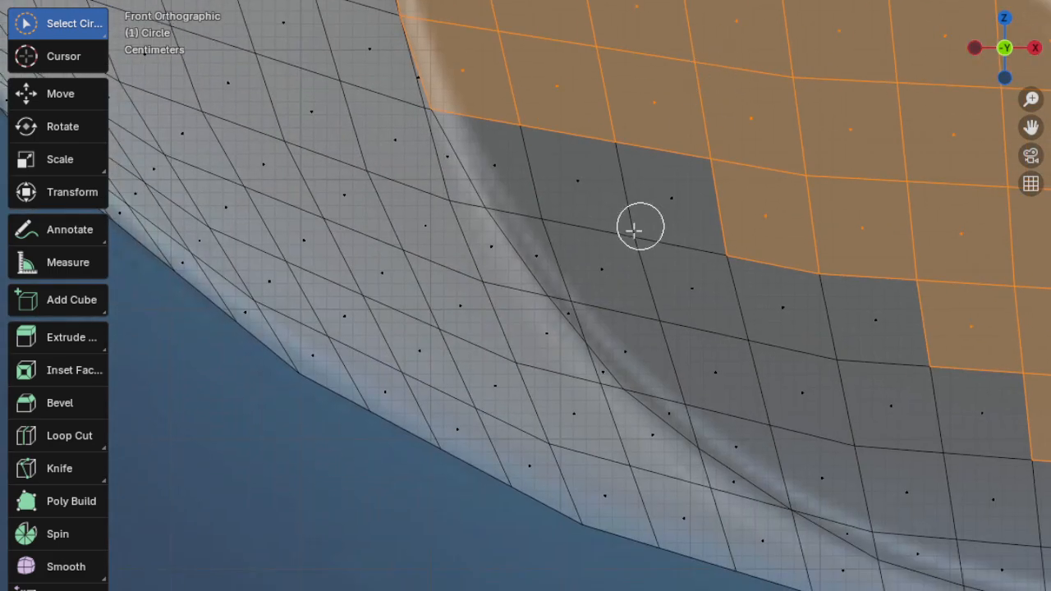
mouse_move(639, 230)
left_mouse_down("shift")
mouse_move(507, 157)
mouse_move(711, 188)
mouse_move(687, 277)
mouse_move(571, 264)
mouse_move(594, 286)
mouse_move(586, 315)
mouse_move(608, 334)
mouse_move(812, 313)
mouse_move(892, 320)
mouse_move(707, 375)
mouse_move(681, 394)
mouse_move(727, 422)
mouse_move(829, 402)
mouse_move(737, 401)
mouse_move(878, 410)
left_mouse_up("shift")
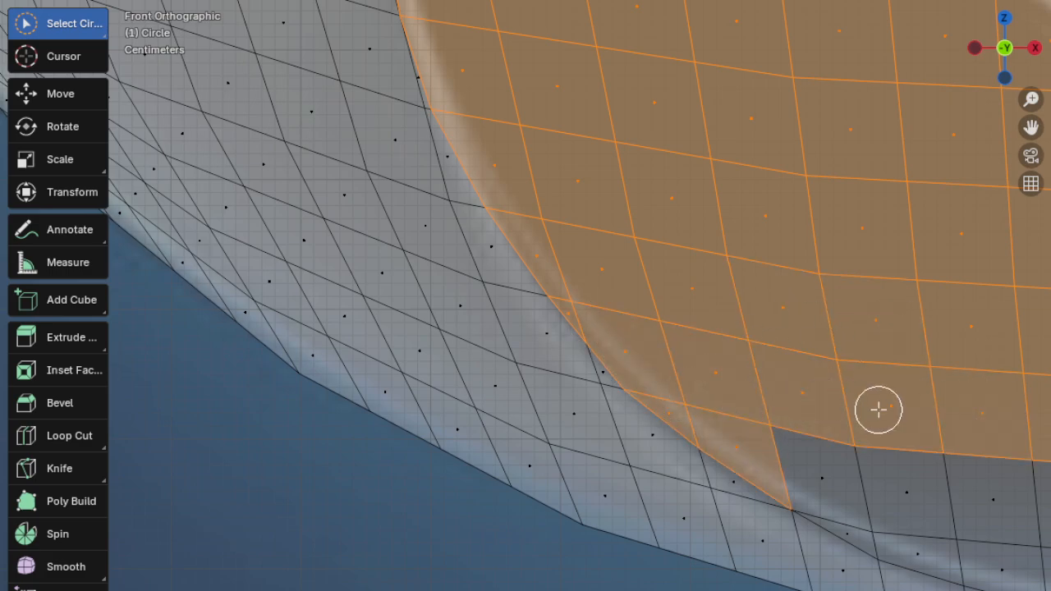
Add the remaining dark faces along the bottom border and deselect the thin strip of rim faces beneath it.
middle_click_drag(879, 410, 488, 90, "shift")
mouse_move(424, 129)
left_mouse_down("shift")
mouse_move(566, 183)
mouse_move(832, 202)
mouse_move(797, 255)
mouse_move(605, 244)
mouse_move(453, 197)
left_mouse_up("shift")
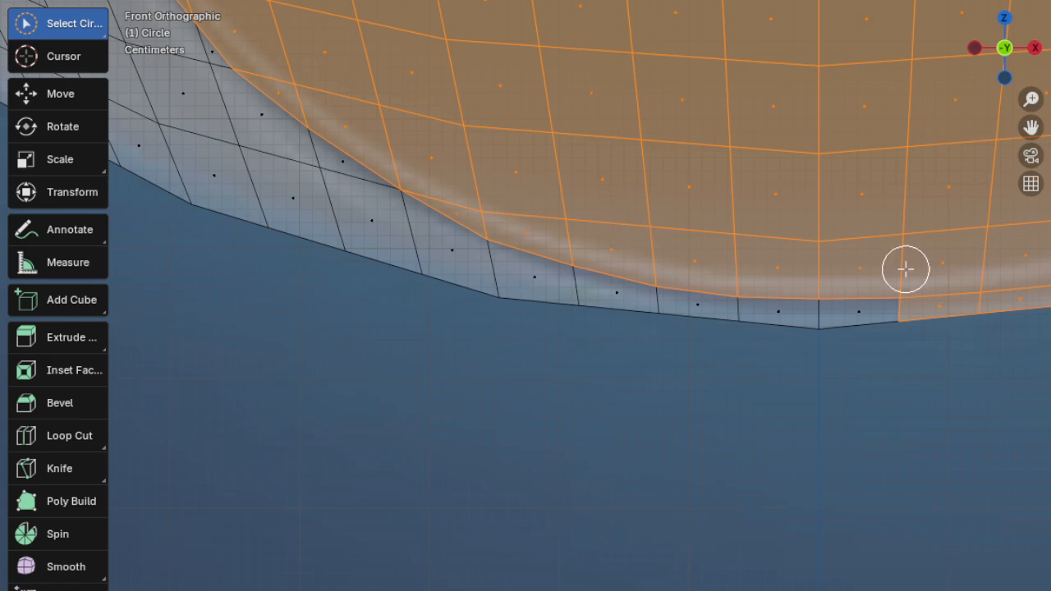
left_click_drag(920, 324, 1026, 317, "ctrl")
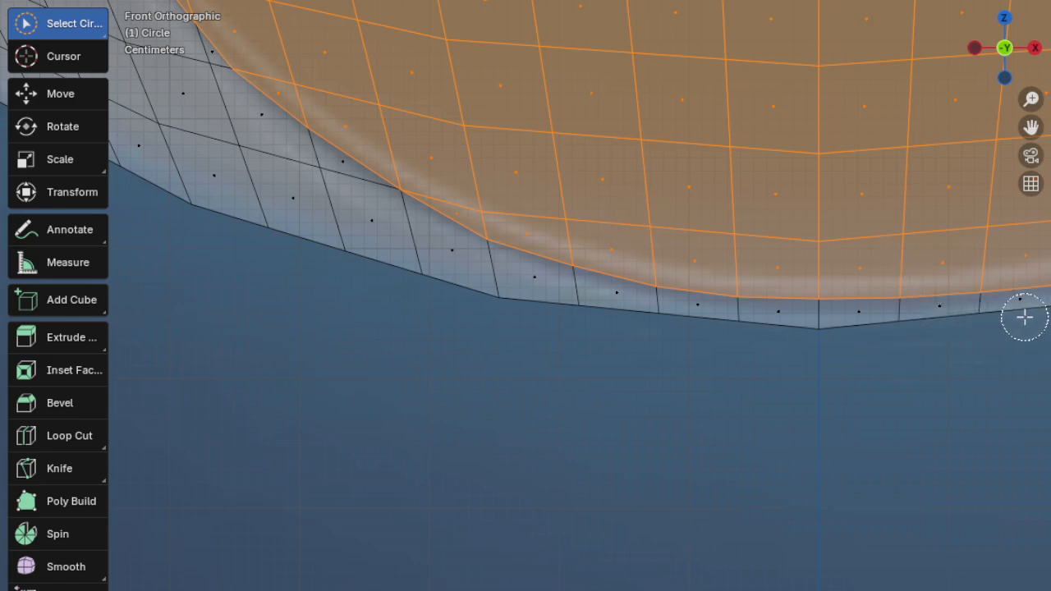
middle_click_drag(1022, 318, 384, 336, "shift")
left_click_drag(440, 336, 602, 303, "ctrl")
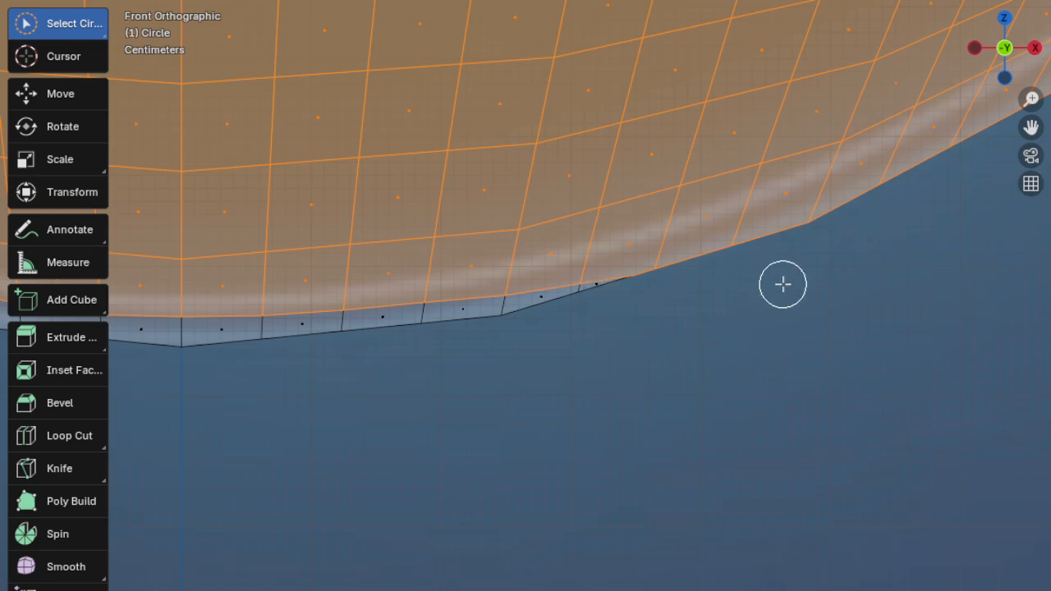
Examine the whole dark-half selection, especially along the light head's right border, for missed or extra faces.
scroll(777, 283, "down", 4)
scroll(601, 225, "down", 4)
middle_click_drag(583, 179, 662, 334, "shift")
middle_click_drag(704, 205, 592, 442, "shift")
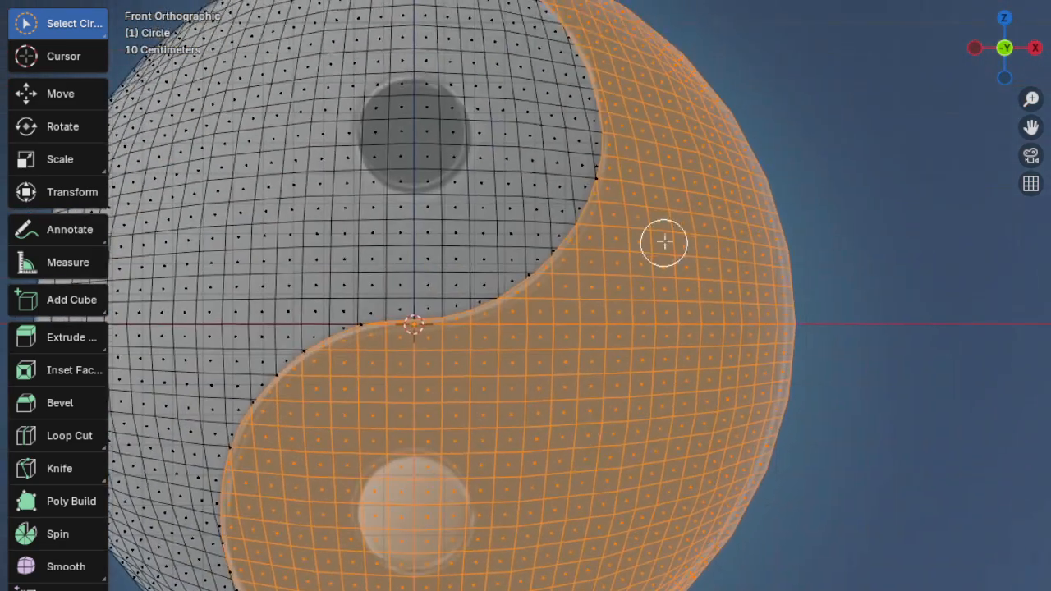
middle_click_drag(665, 242, 663, 378, "shift")
scroll(646, 345, "up", 5)
scroll(662, 336, "up", 4)
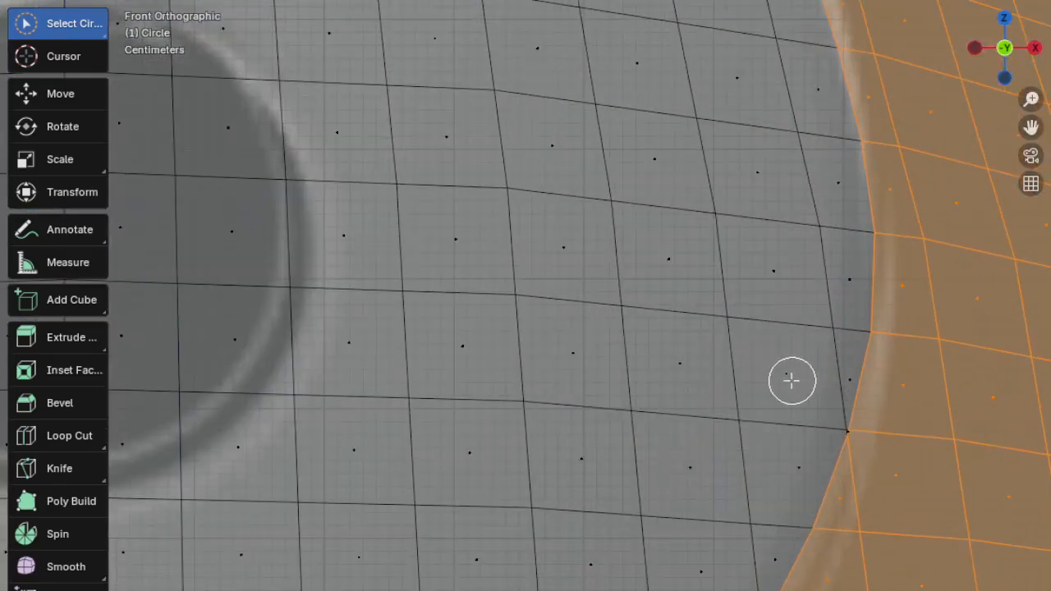
scroll(580, 329, "down", 5)
scroll(580, 314, "up", 8)
scroll(544, 305, "down", 5)
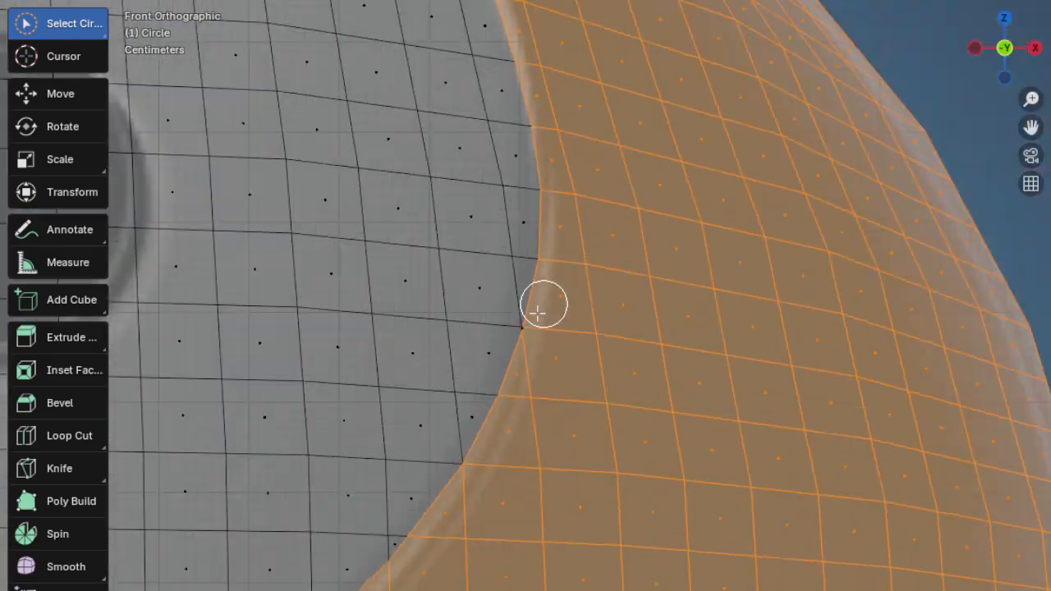
scroll(544, 304, "down", 7)
middle_click_drag(486, 202, 758, 161, "shift")
scroll(496, 332, "up", 3)
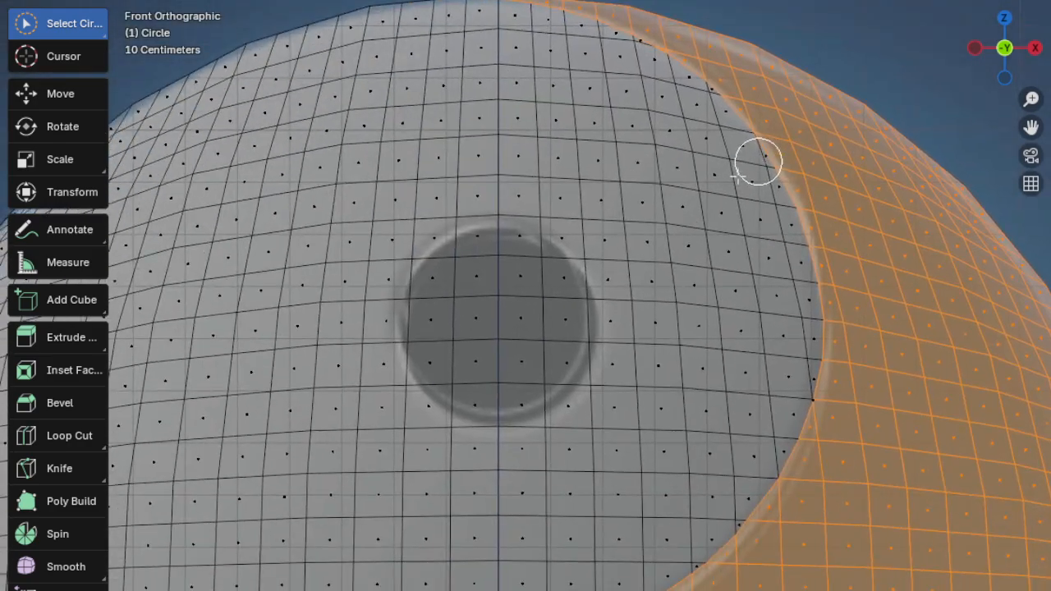
scroll(758, 162, "down", 8)
middle_click_drag(548, 312, 571, 273, "shift")
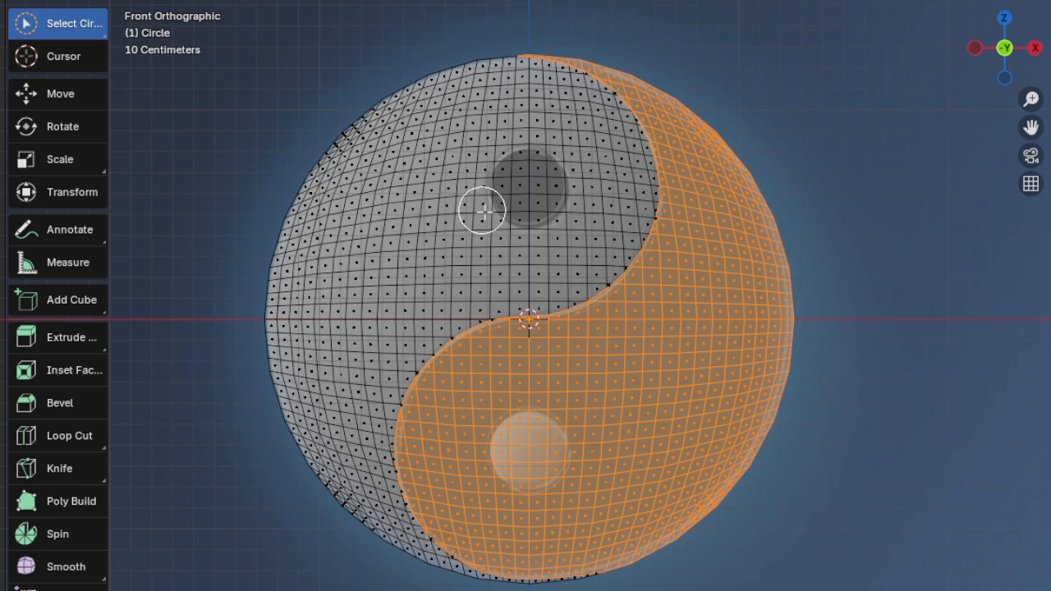
scroll(606, 308, "up", 1)
scroll(605, 308, "down", 2)
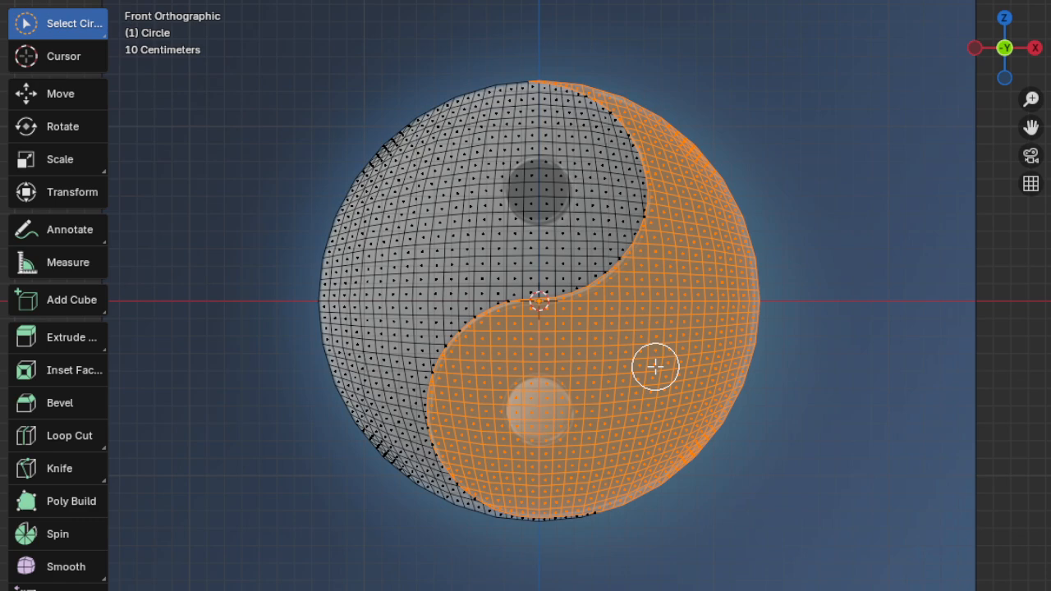
Separate the selected dark-half faces into their own object and return to Object Mode.
key("p")
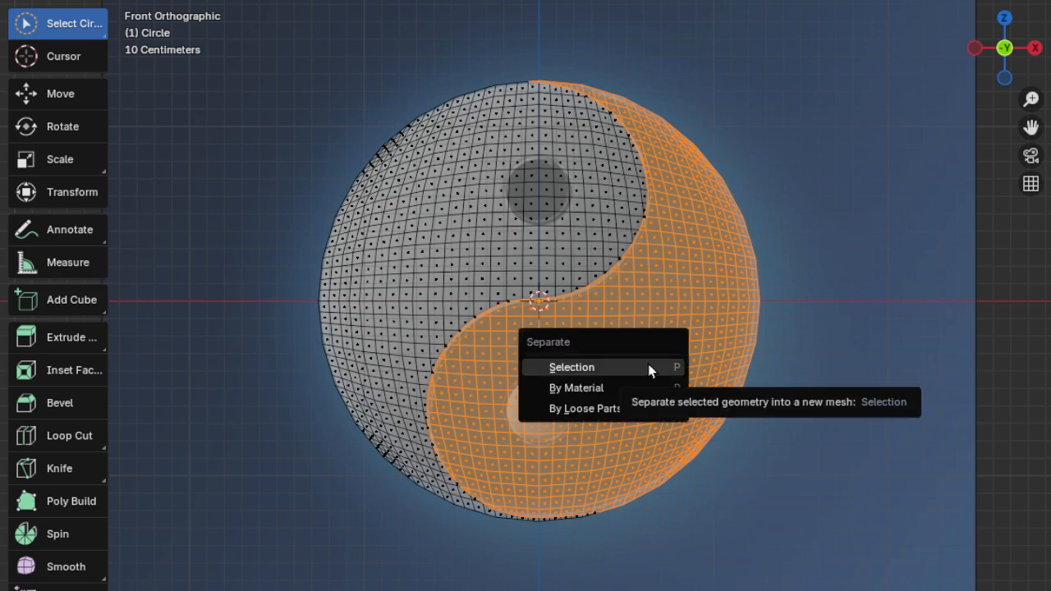
left_click(649, 371)
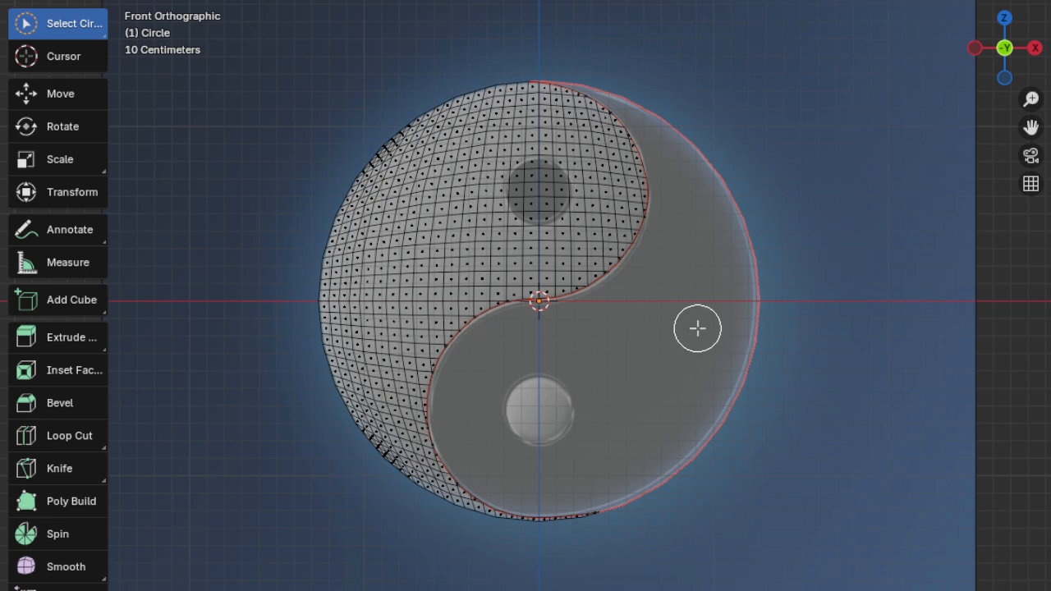
key("Tab")
Try moving the dark half and the light half along the X axis to check that they are separate objects.
left_click(699, 330)
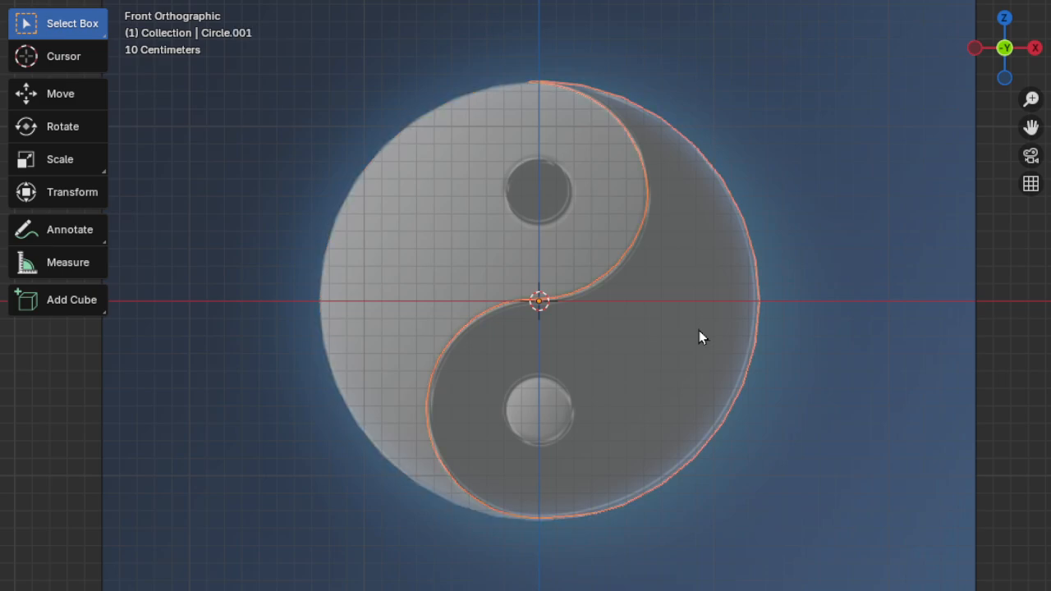
key("g")
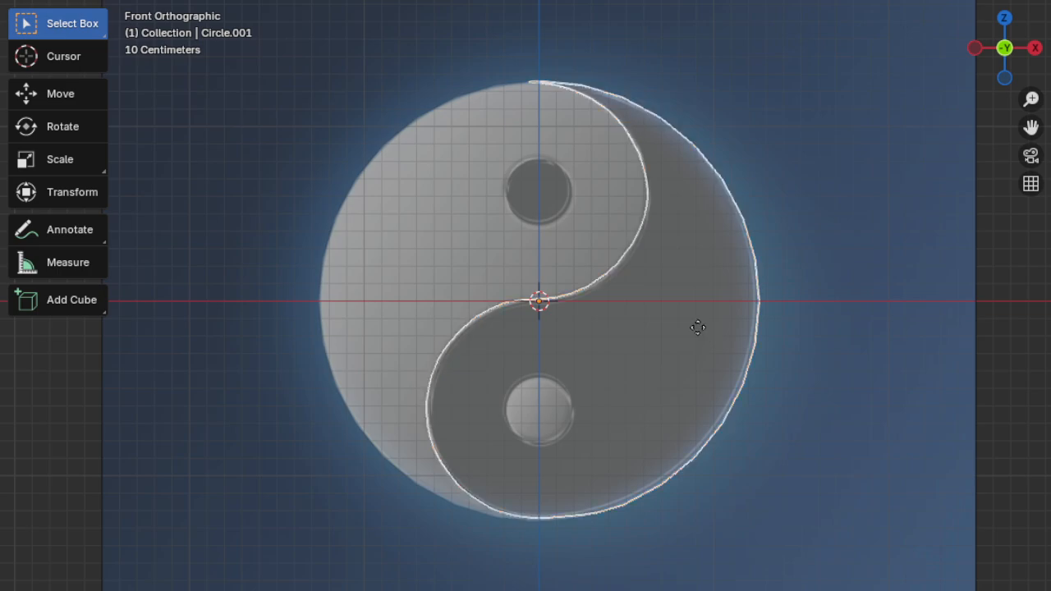
key("x")
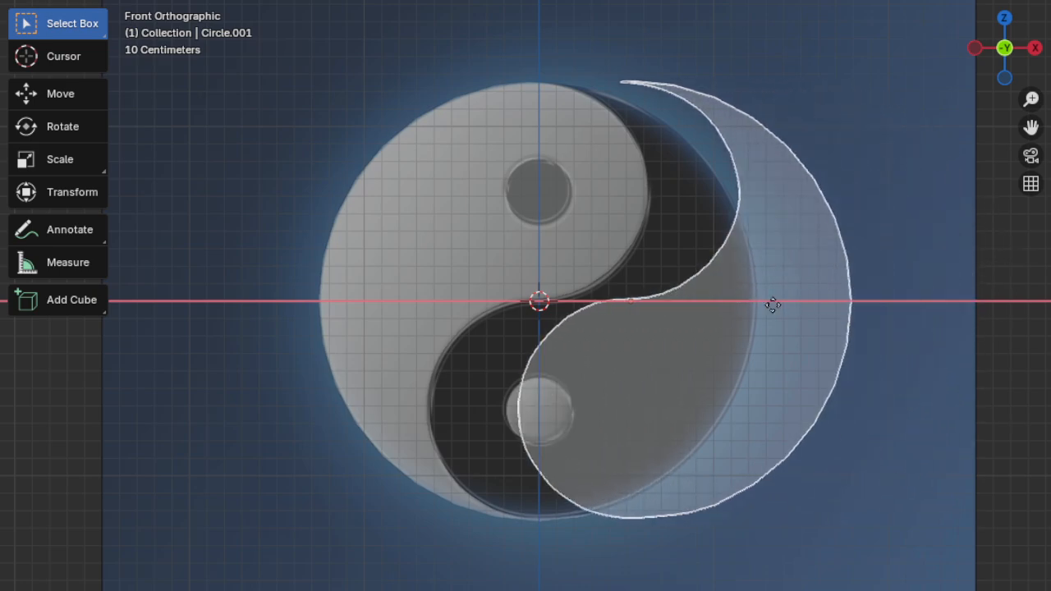
right_click(809, 312)
left_click(413, 164)
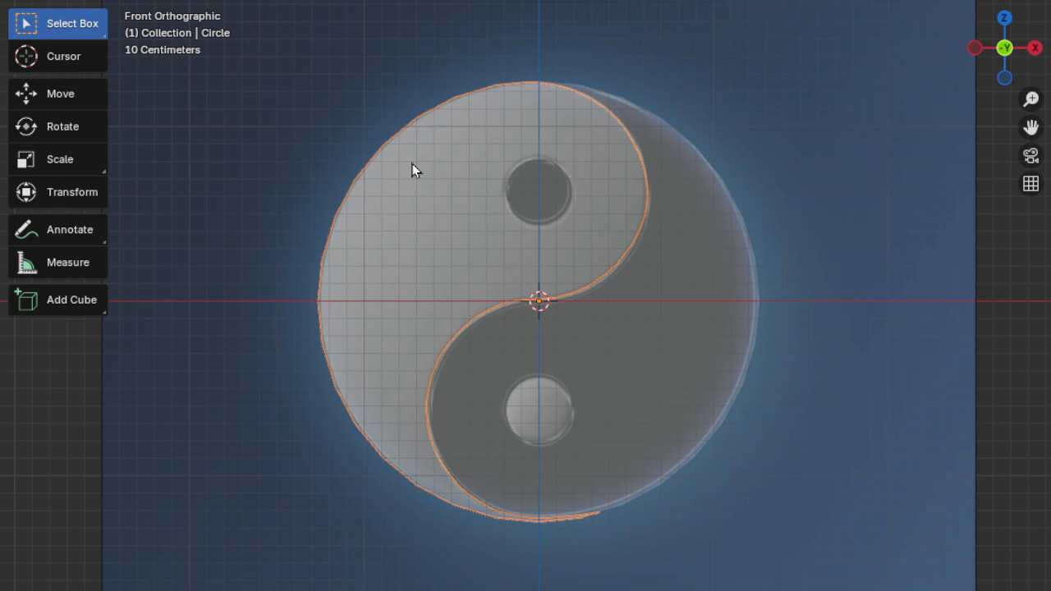
key("g")
key("x")
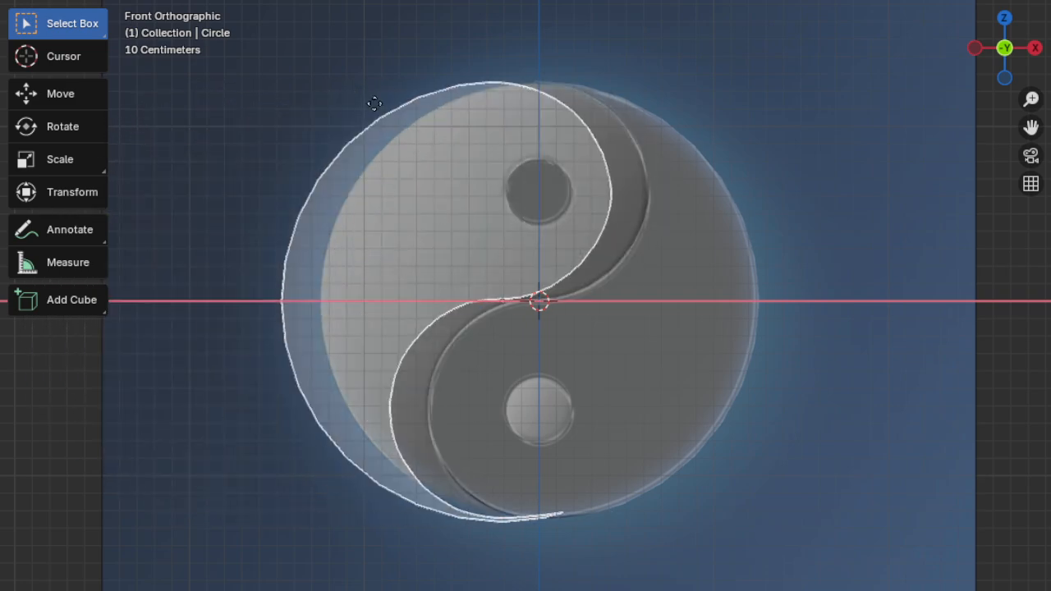
left_click(376, 106)
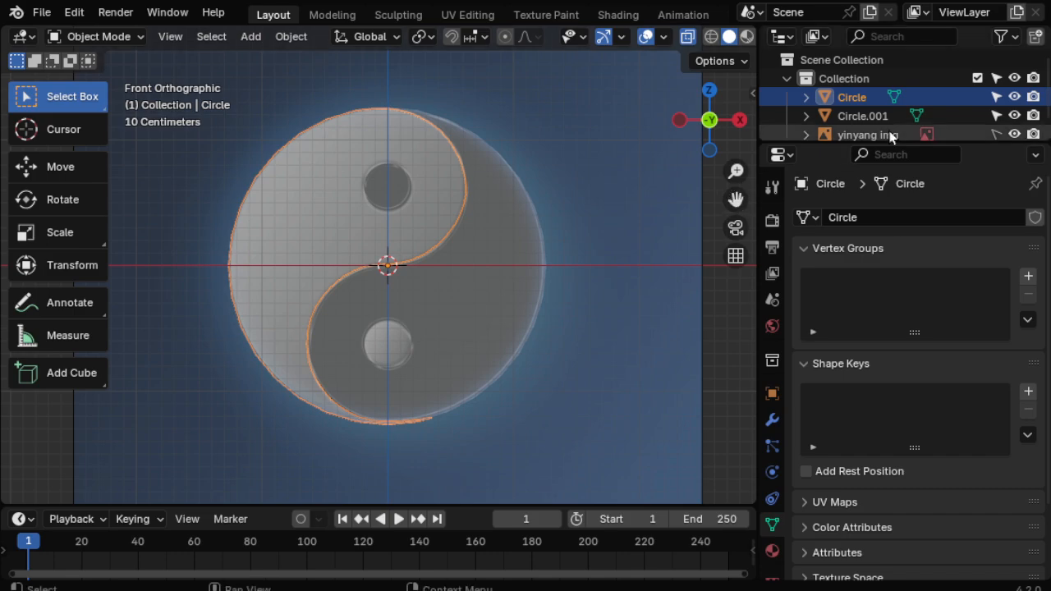
Hide the yinyang img reference and enter Edit Mode on the light half.
left_click(1016, 135)
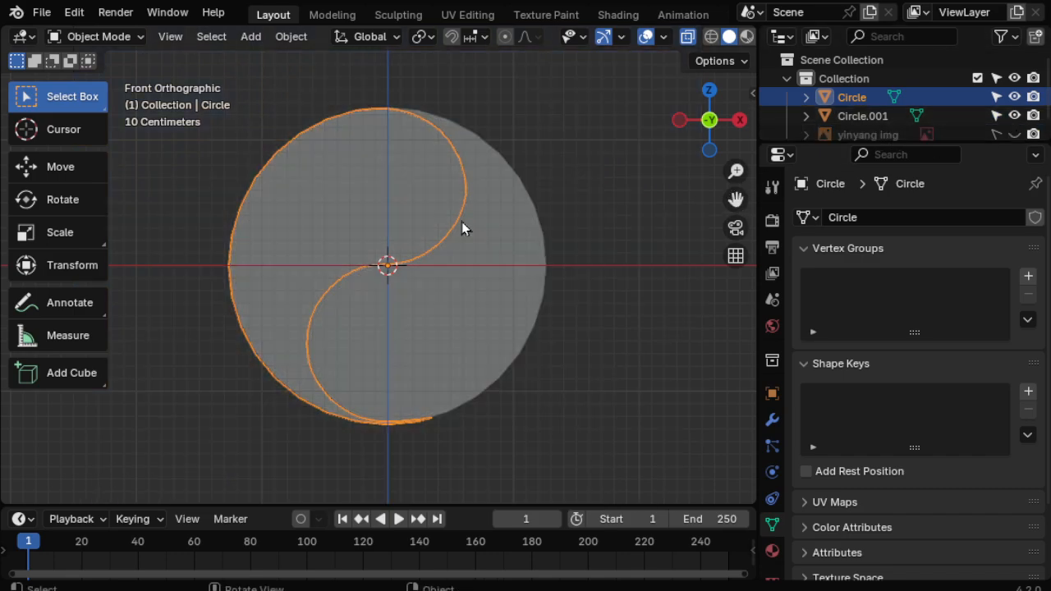
key("ctrl+alt+space")
mouse_move(646, 254)
middle_mouse_down()
mouse_move(782, 305)
mouse_move(570, 324)
mouse_move(673, 337)
mouse_move(810, 334)
mouse_move(829, 312)
mouse_move(746, 327)
mouse_move(754, 310)
mouse_move(722, 294)
mouse_move(734, 272)
mouse_move(589, 251)
mouse_move(397, 268)
middle_mouse_up()
key("Tab")
key("c")
key("KP_1")
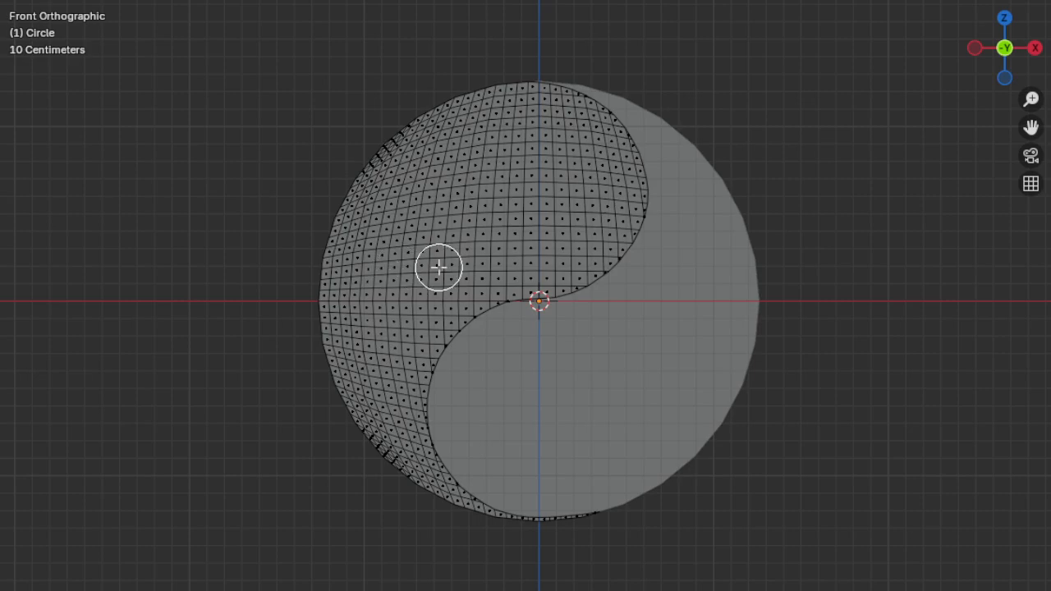
middle_click_drag(439, 265, 388, 274, "shift")
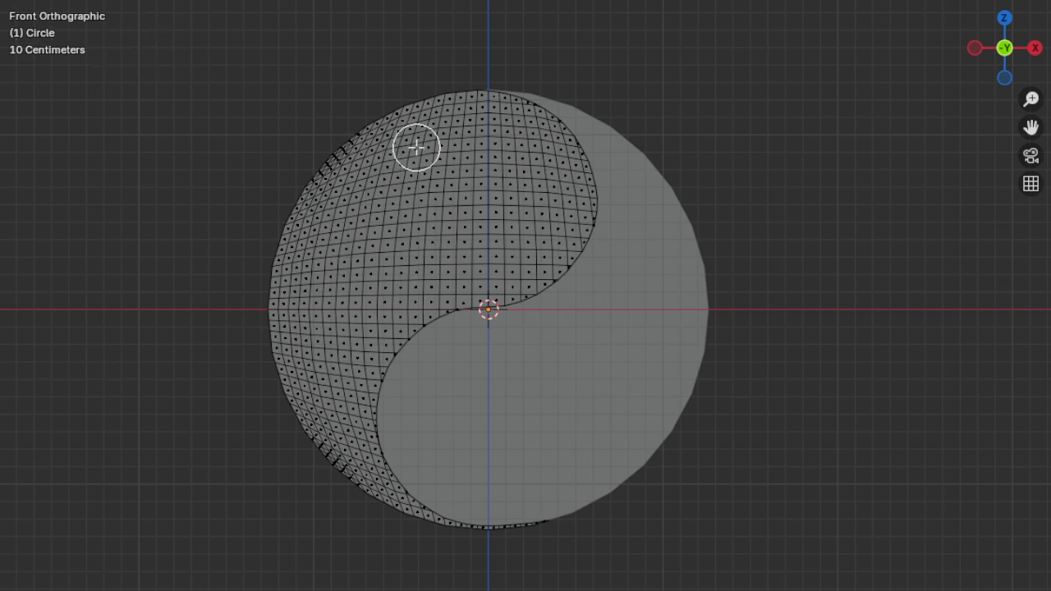
key("KP_3")
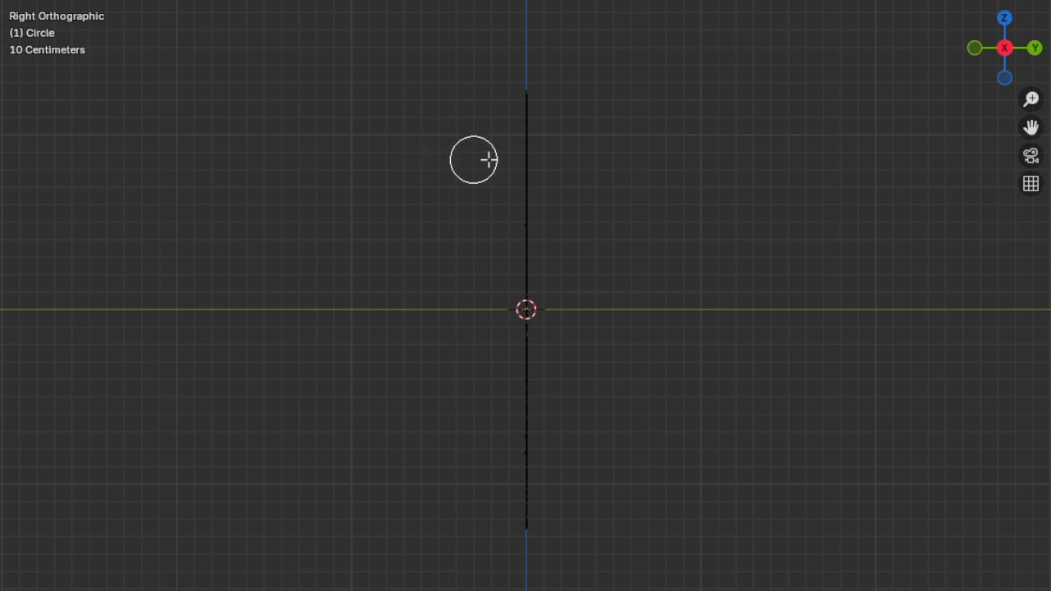
key("KP_1")
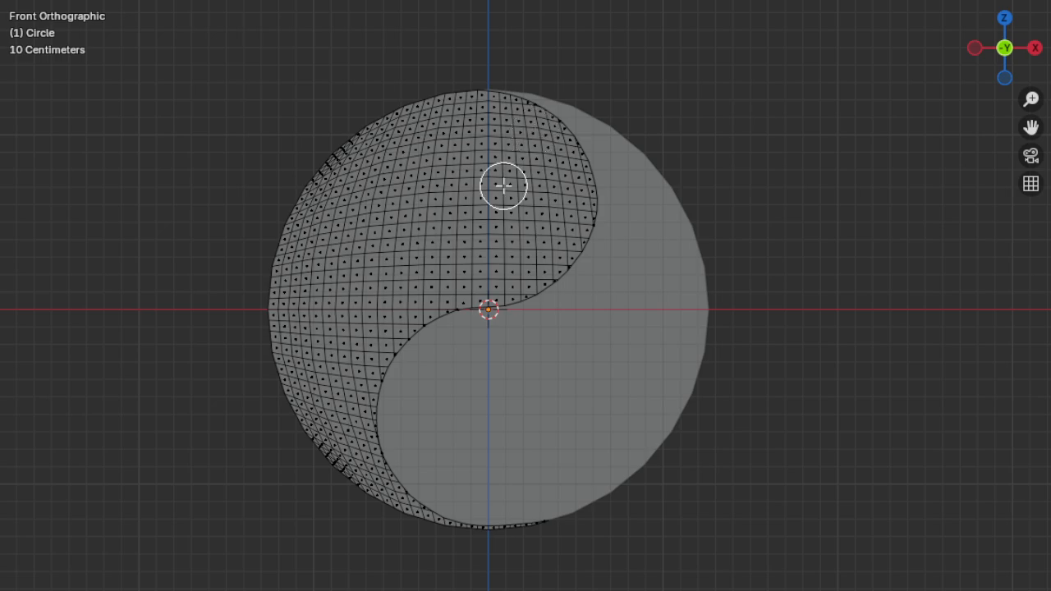
Select the light half's S-shaped border edge loop, including the short edge at its tip on the top rim.
scroll(504, 186, "up", 1)
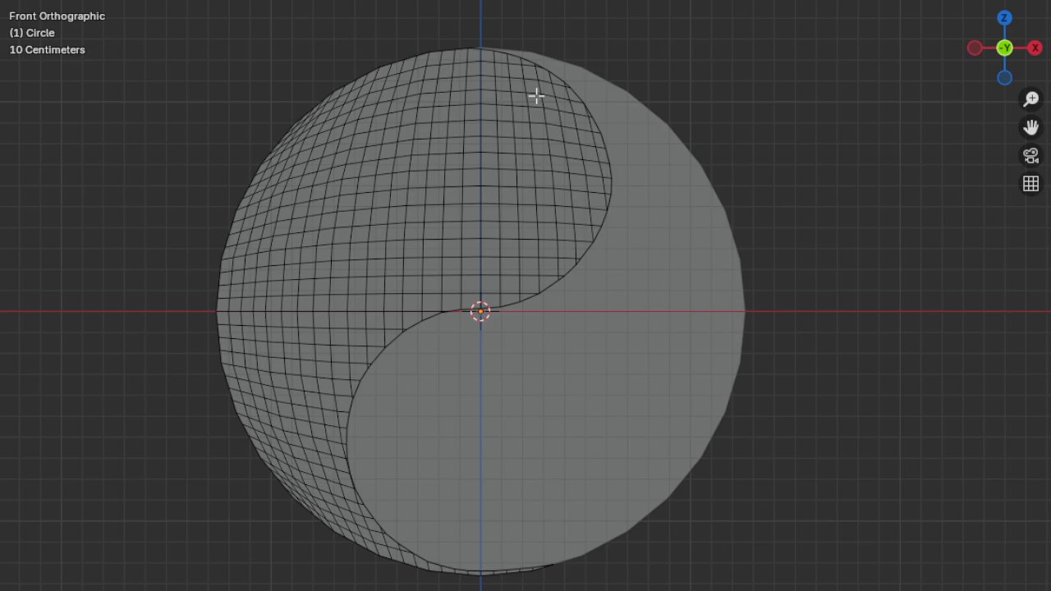
key("t")
scroll(542, 90, "up", 7)
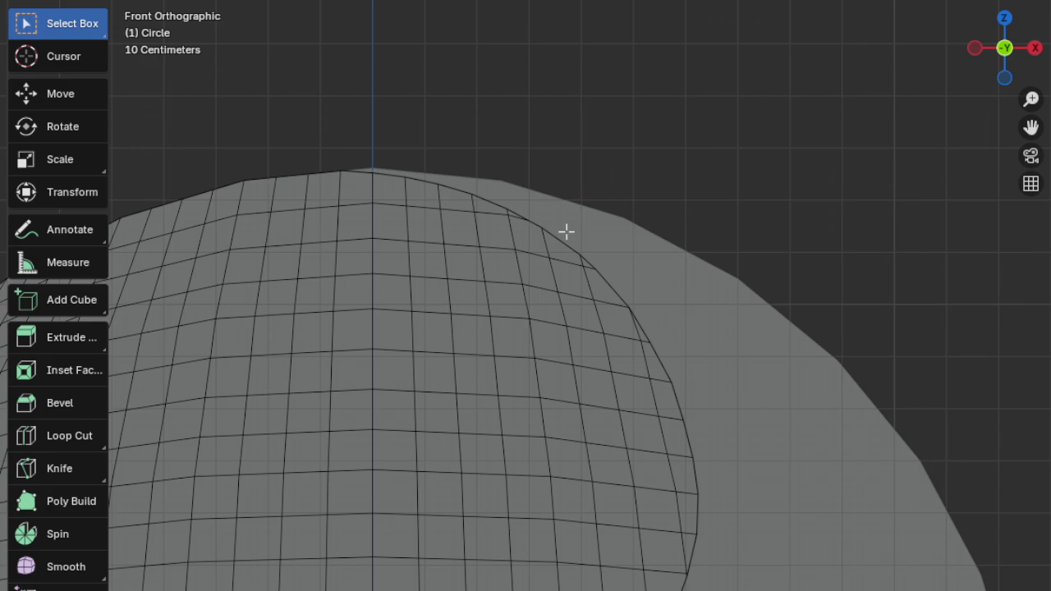
left_click(564, 234, "alt")
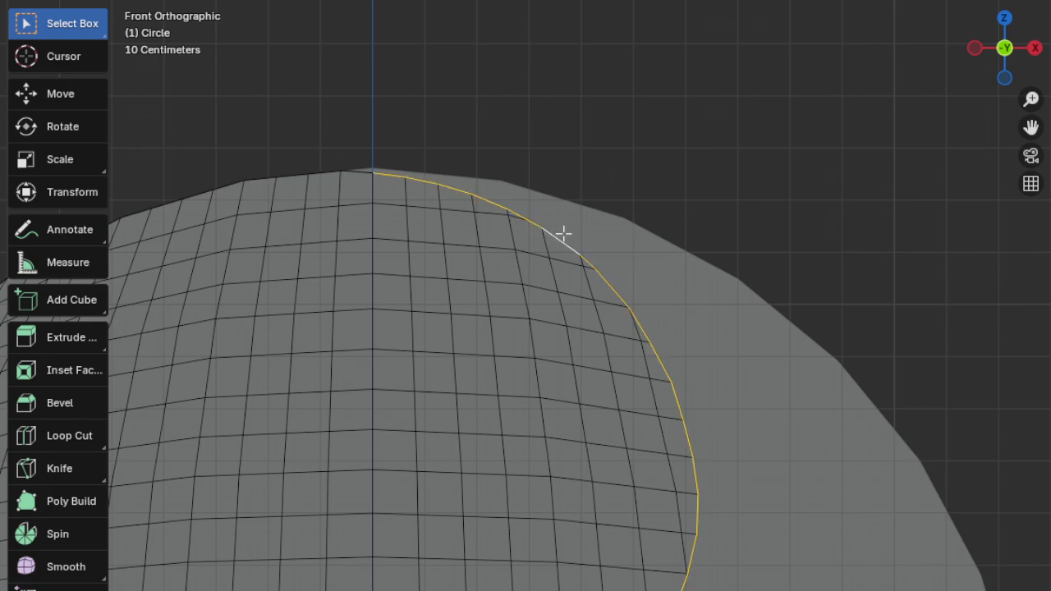
scroll(392, 180, "up", 5)
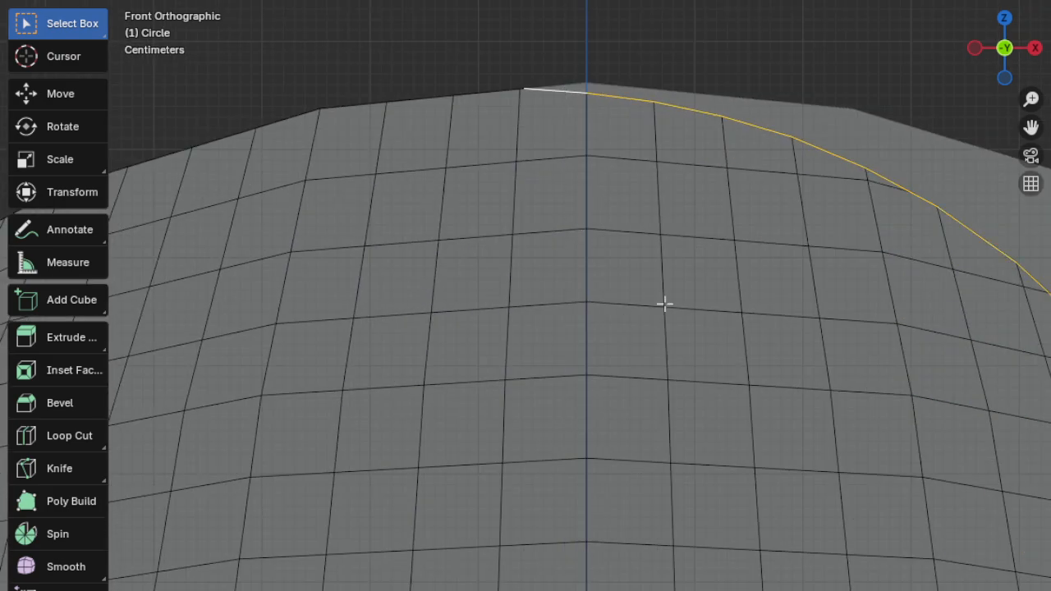
Examine the selected border edges along the S-curve from the top through the centre to the bottom tail.
scroll(664, 303, "down", 3)
middle_click_drag(711, 525, 615, 277, "shift")
scroll(588, 304, "up", 2)
scroll(588, 304, "down", 3)
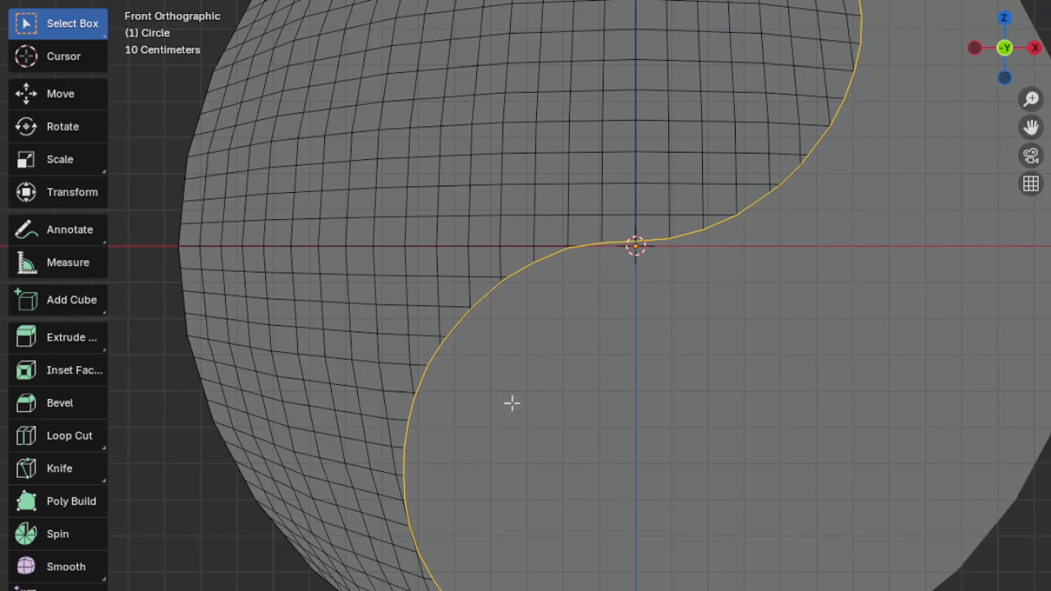
middle_click_drag(512, 403, 601, 272, "shift")
scroll(655, 397, "up", 2)
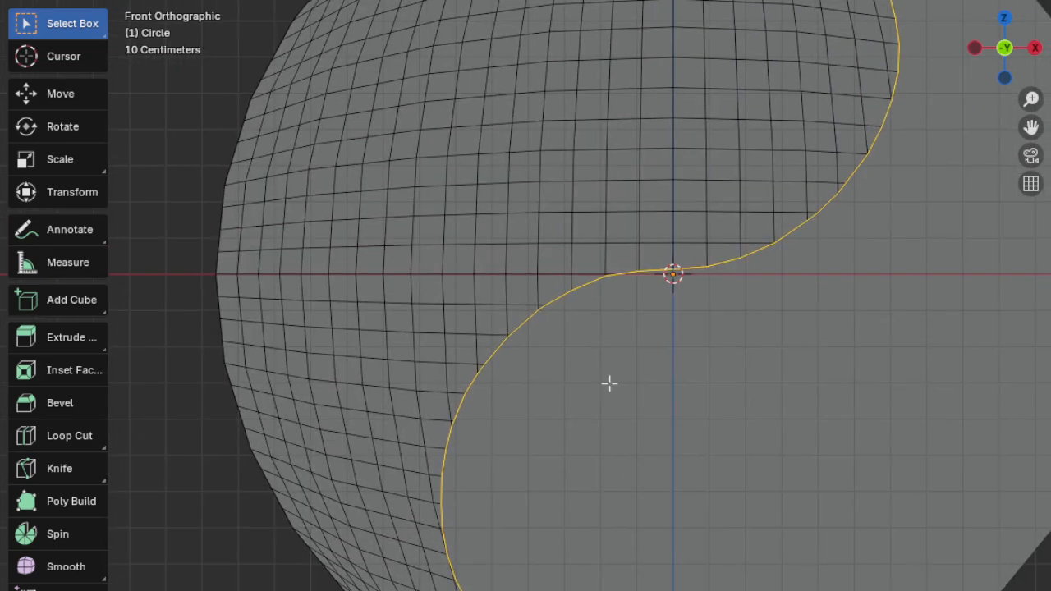
scroll(342, 192, "down", 2)
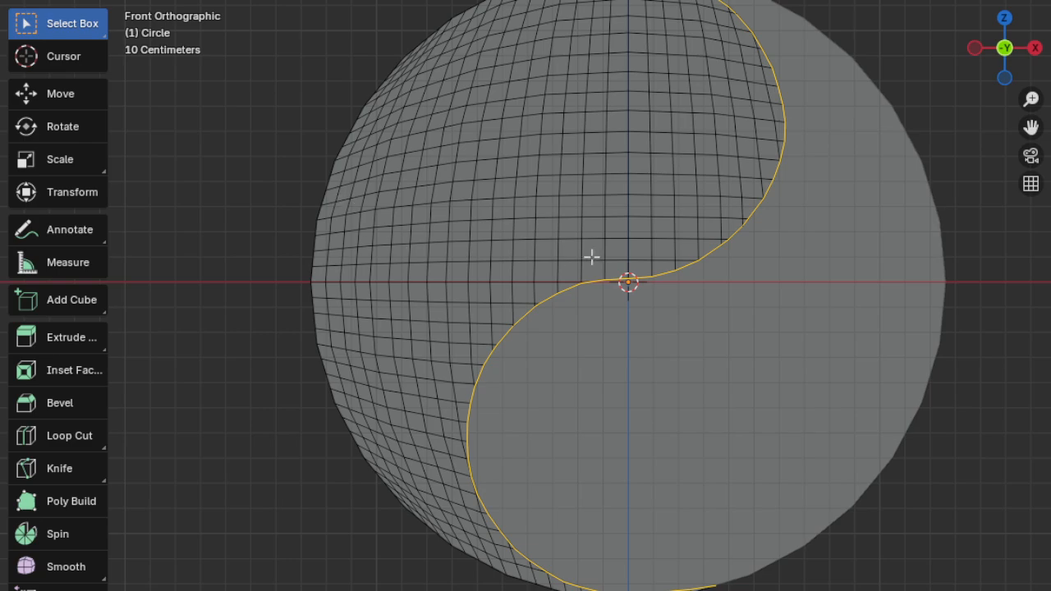
Add the light half's outer rim edges to the selected S-curve, from the top tip down to the bottom tail, closing the border selection.
middle_click_drag(591, 254, 570, 273, "shift")
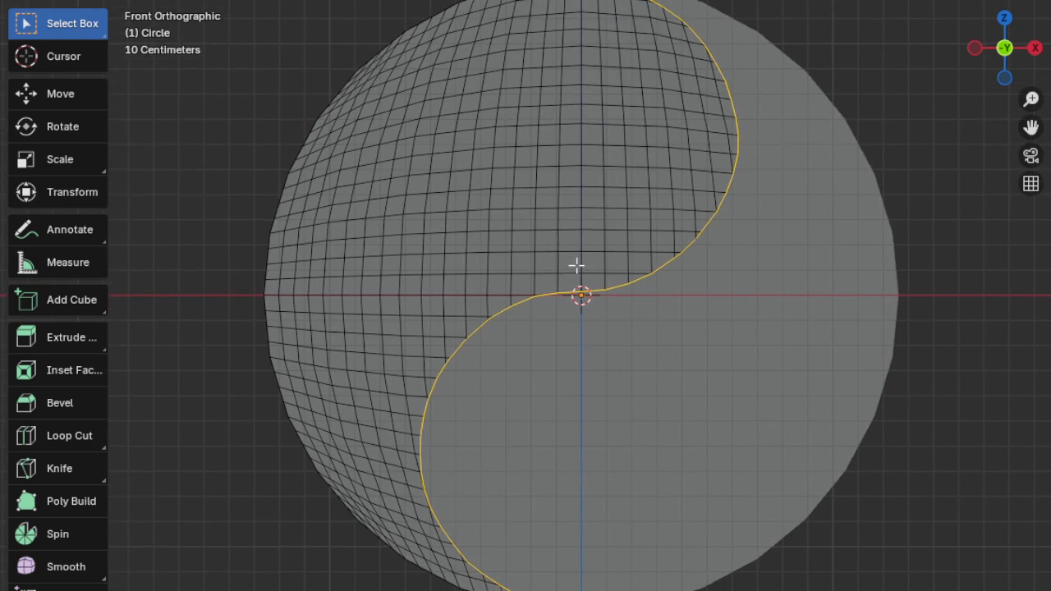
scroll(572, 269, "down", 1)
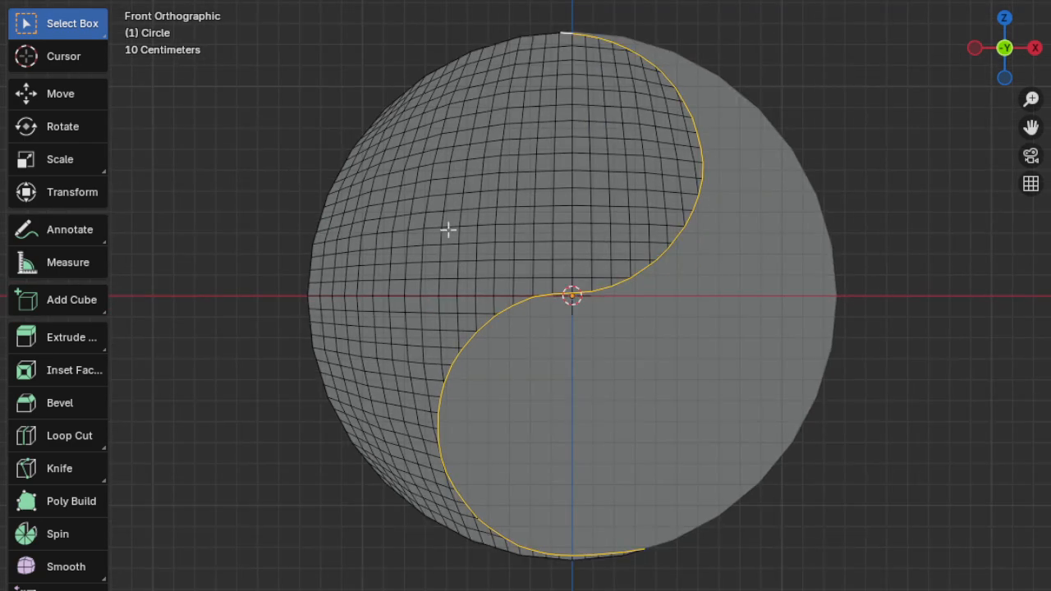
left_click(325, 199, "alt+shift")
scroll(411, 139, "up", 3)
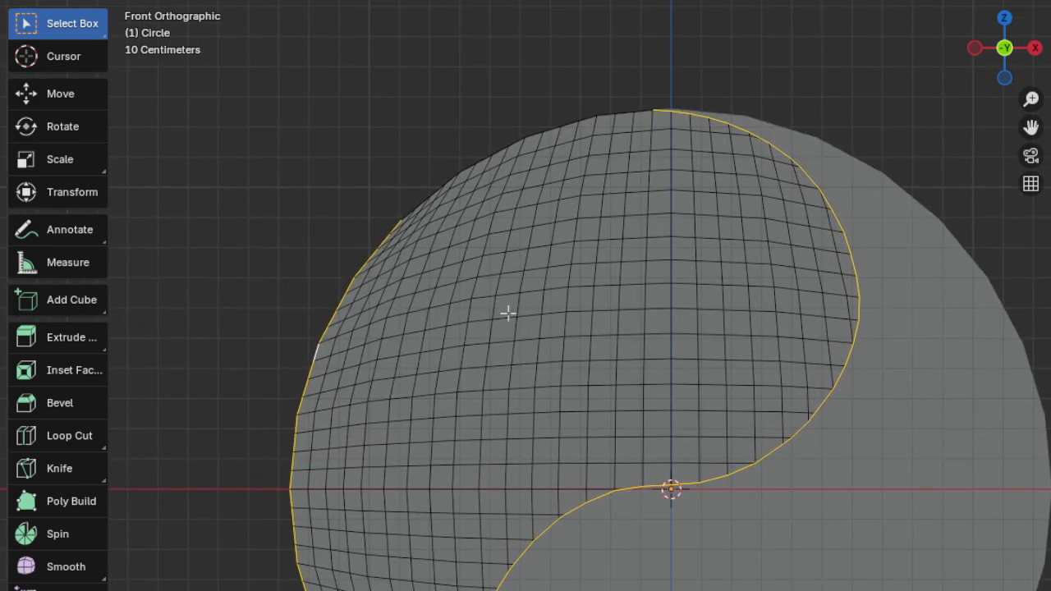
left_click(442, 180, "alt+shift")
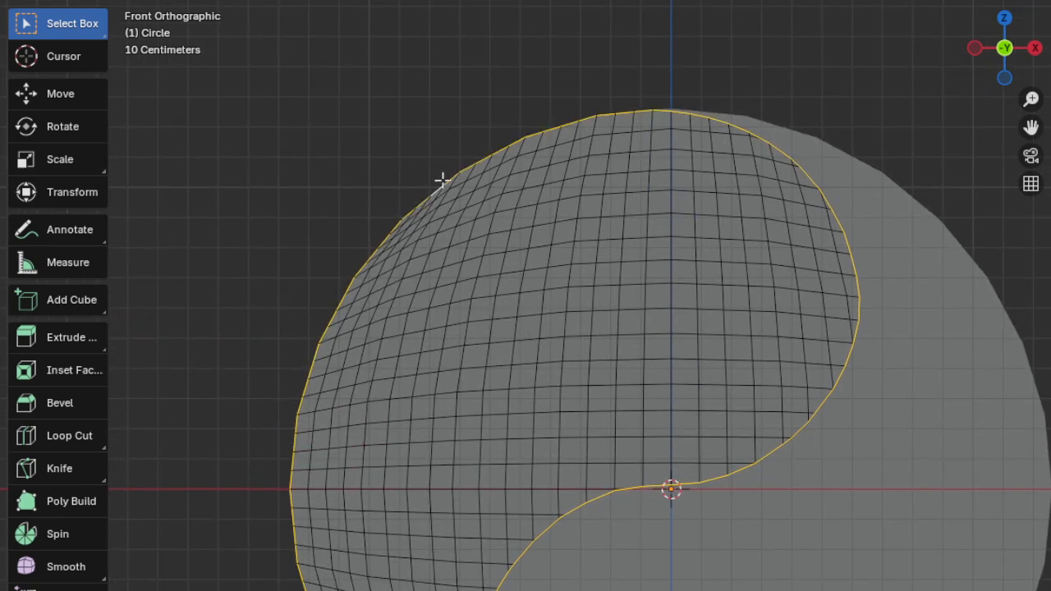
scroll(533, 317, "down", 8, "shift")
scroll(528, 336, "up", 3)
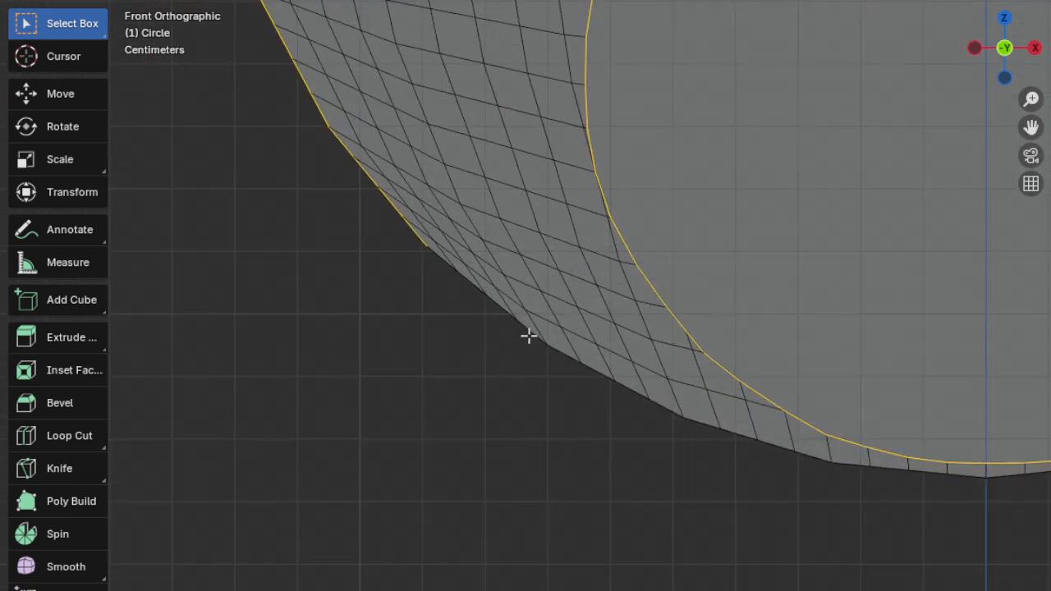
left_click(500, 309, "alt+shift")
scroll(421, 380, "down", 4, "ctrl")
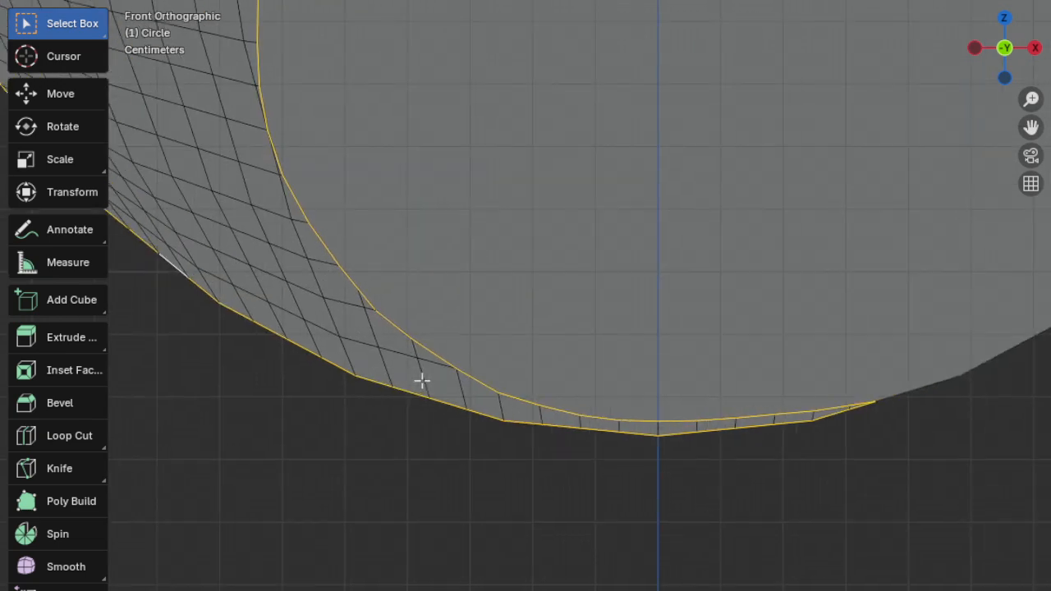
scroll(564, 381, "down", 7)
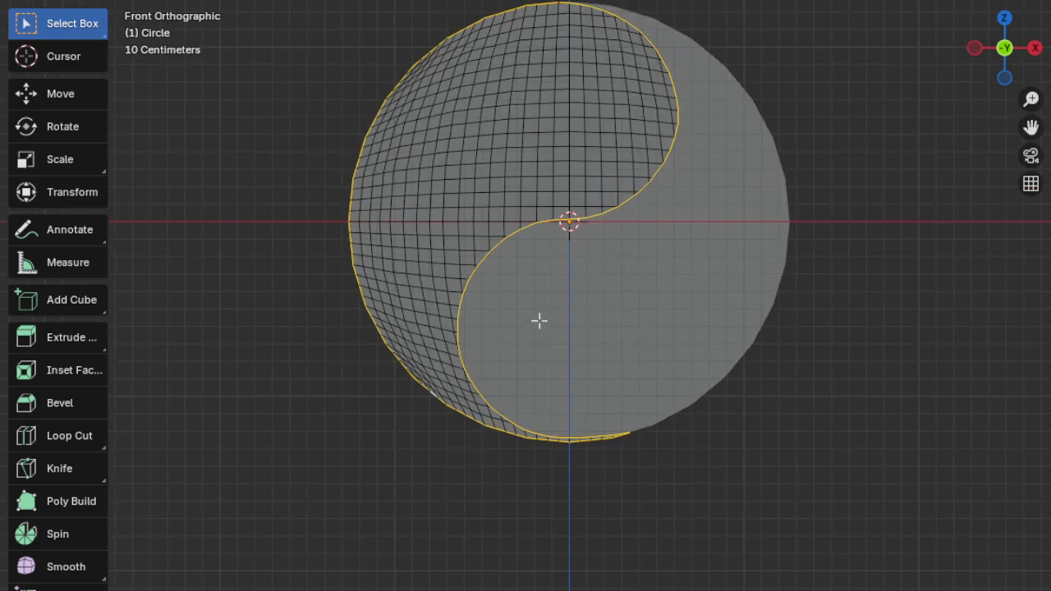
middle_click_drag(551, 282, 524, 364, "shift")
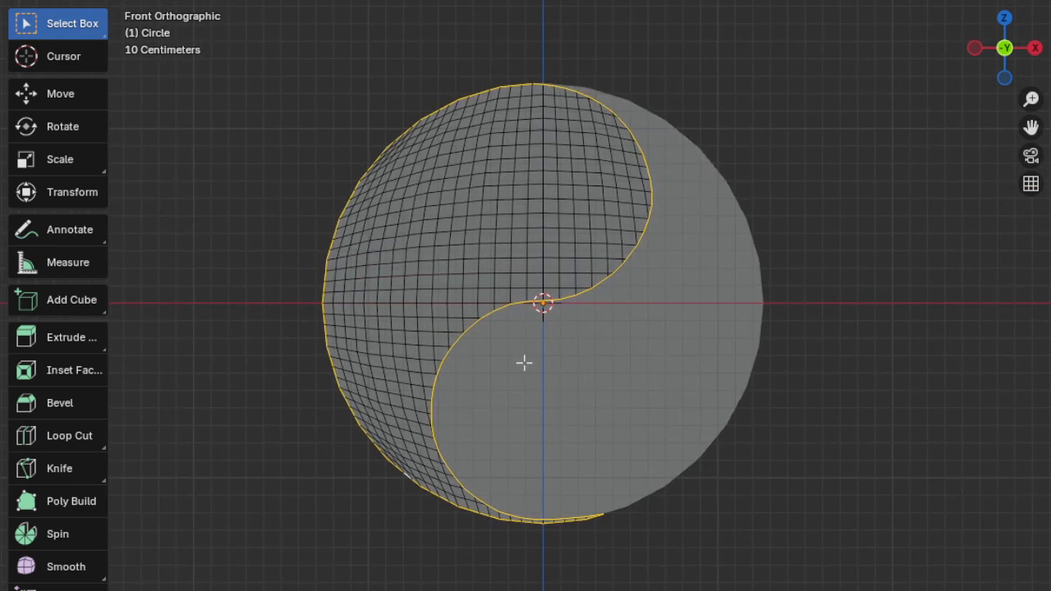
Restore the full editor layout and enable Proportional Editing.
key("ctrl+alt+space")
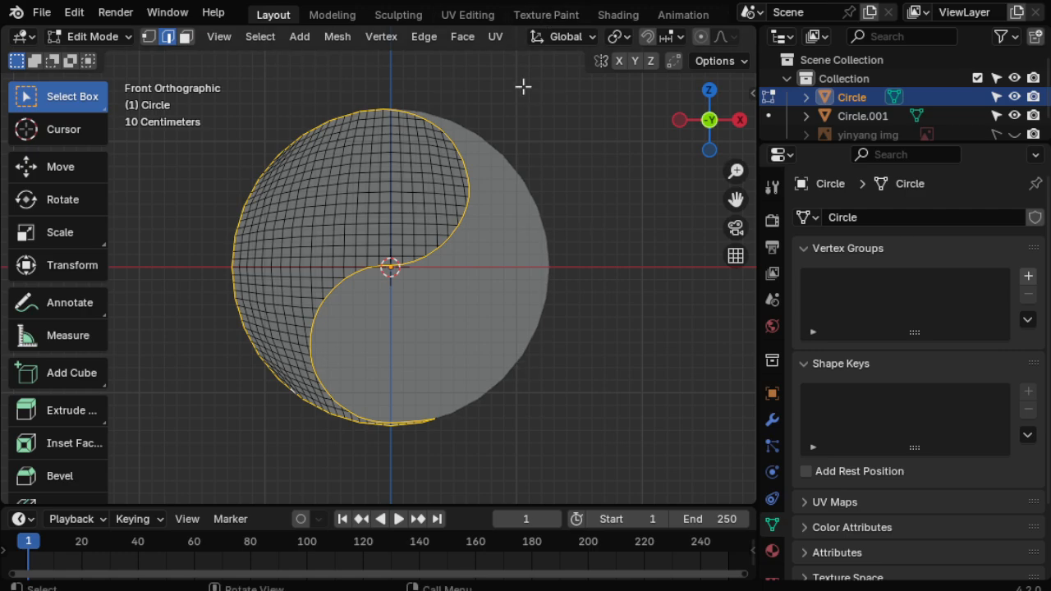
scroll(677, 45, "down", 5)
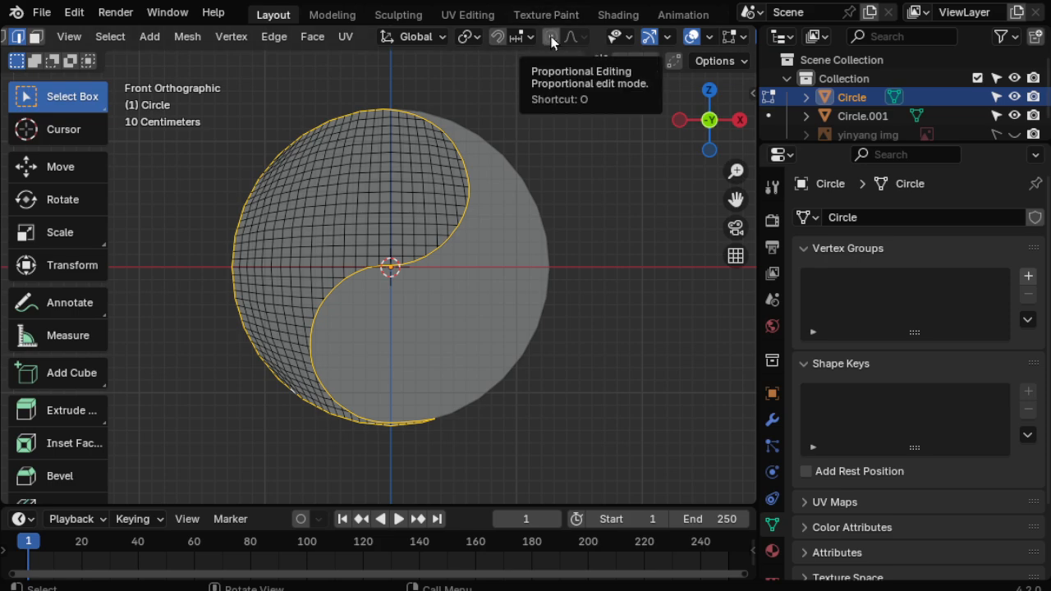
left_click(552, 36)
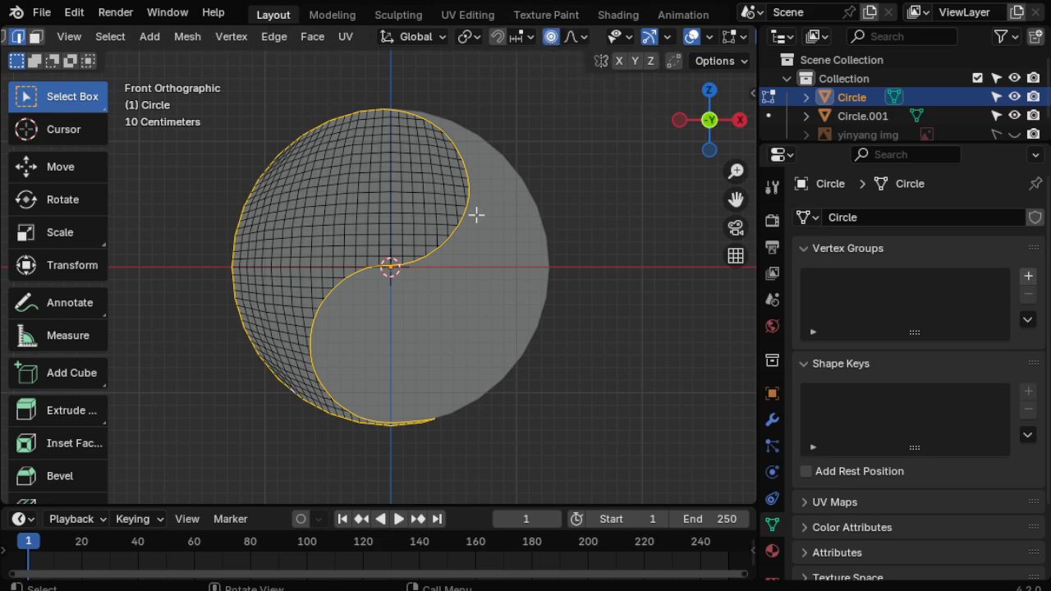
Try moving the selected border about 0.14 m along the Y axis in right view with Smooth falloff and a 1 m proportional size.
key("KP_3")
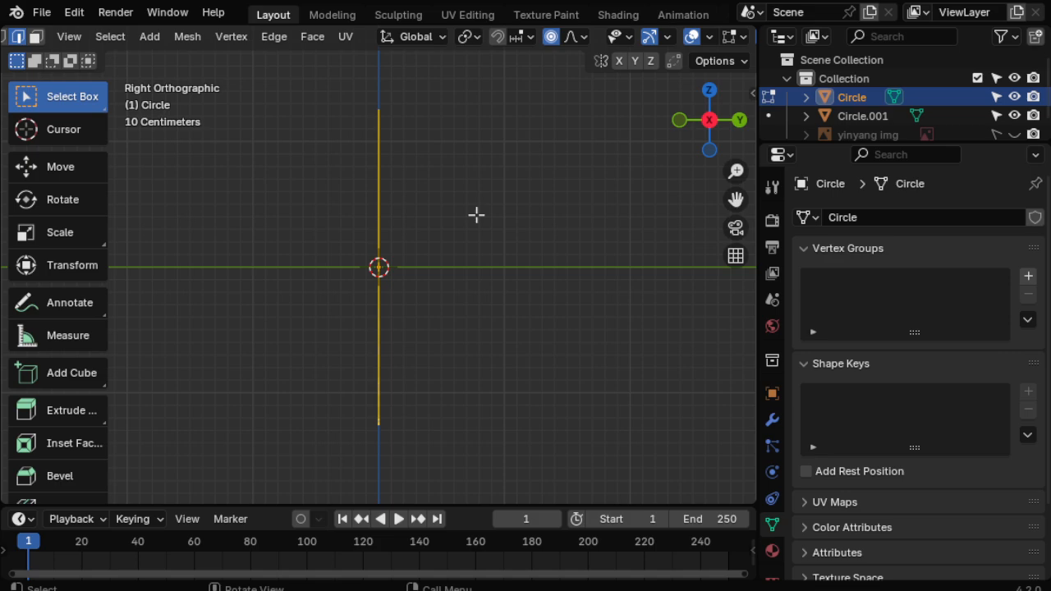
scroll(476, 214, "up", 1)
middle_click_drag(476, 214, 476, 247, "shift")
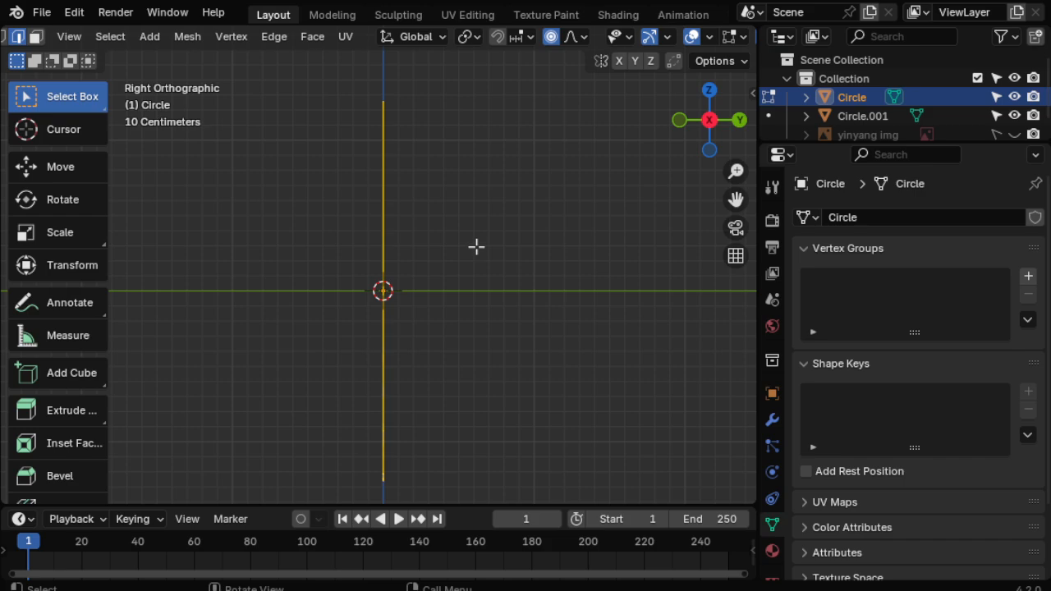
key("g")
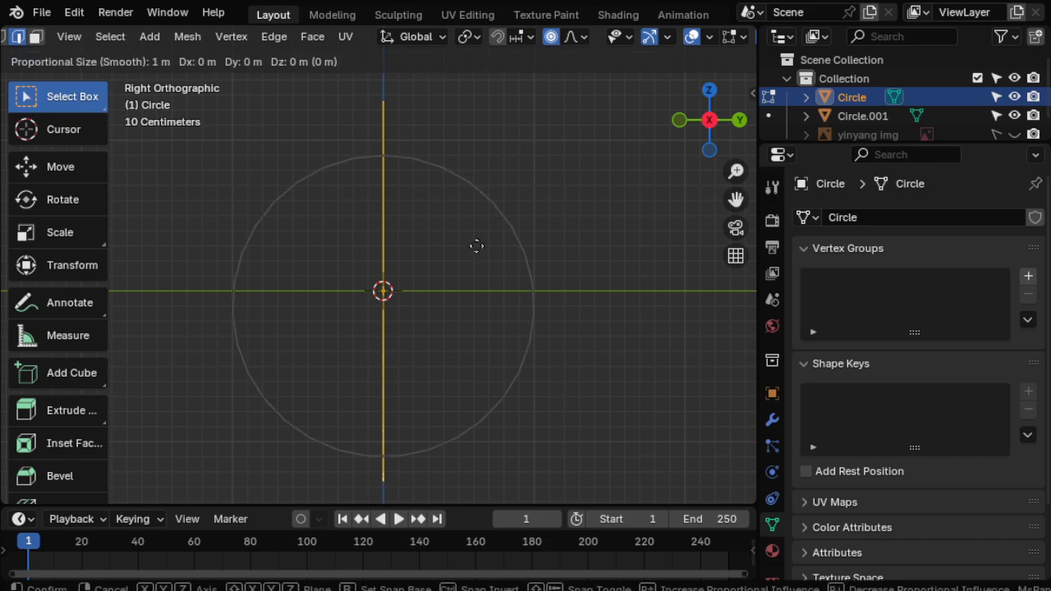
key("y")
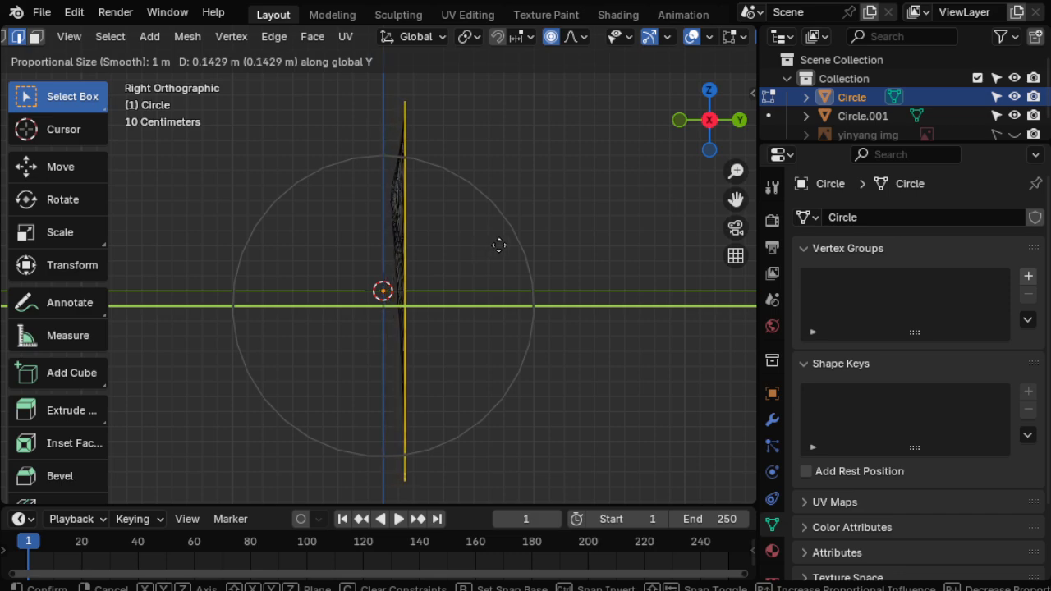
left_click(500, 242)
middle_click_drag(499, 242, 512, 270)
scroll(573, 44, "down", 2)
scroll(573, 43, "down", 4)
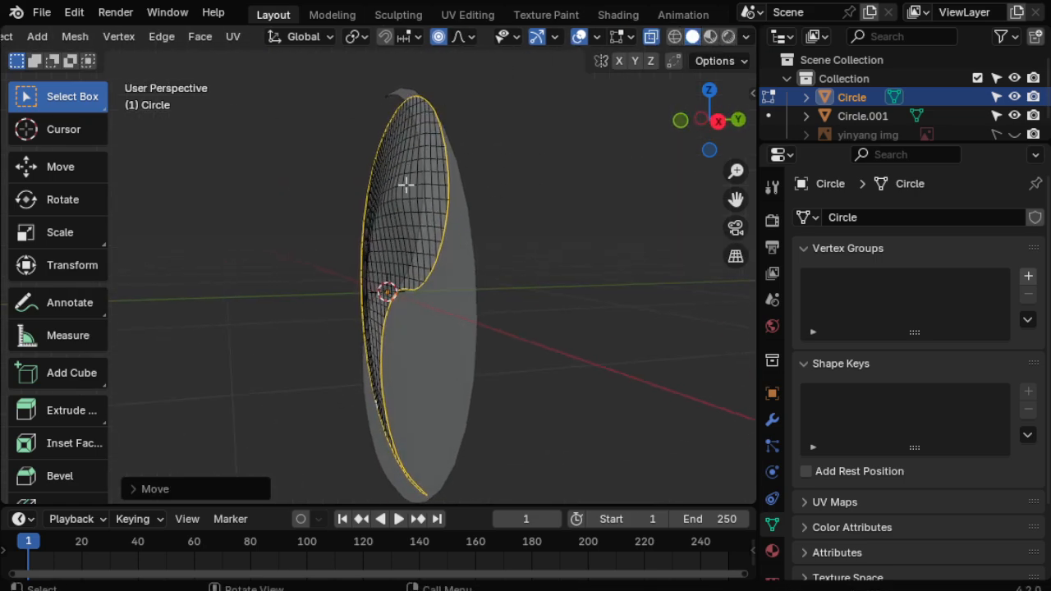
Inspect the light half's bulged surface at an angle and undo the border move.
middle_click_drag(402, 236, 641, 215)
key("ctrl+alt+space")
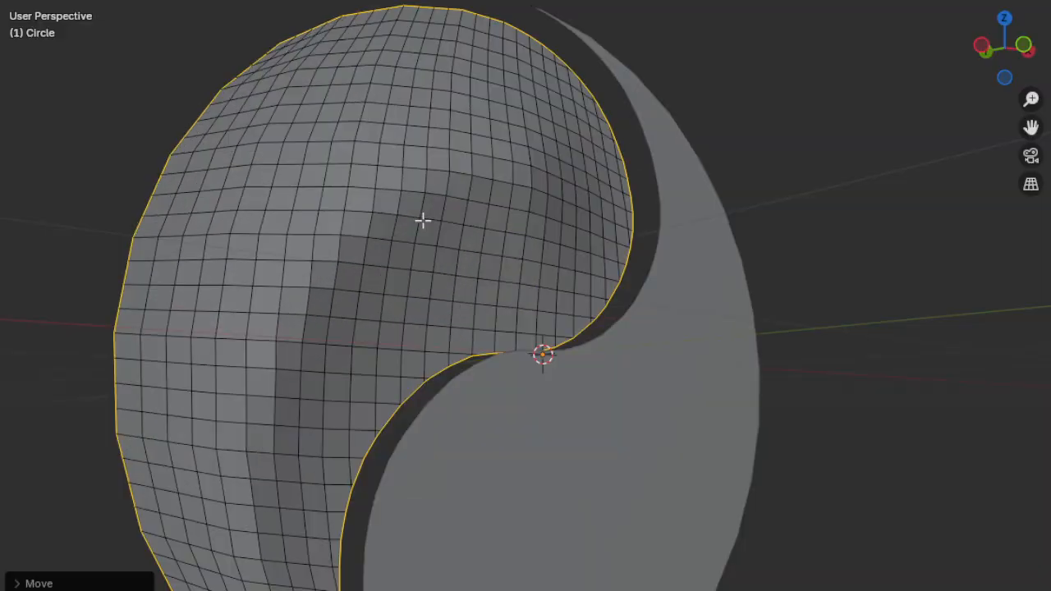
middle_click_drag(428, 220, 460, 246)
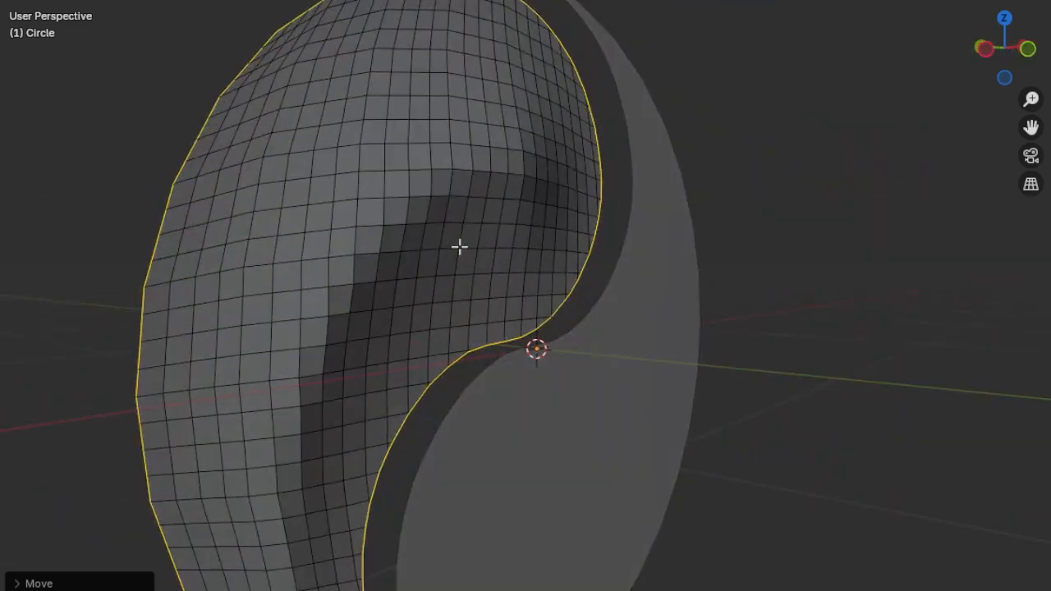
key("ctrl+z")
scroll(553, 293, "down", 3)
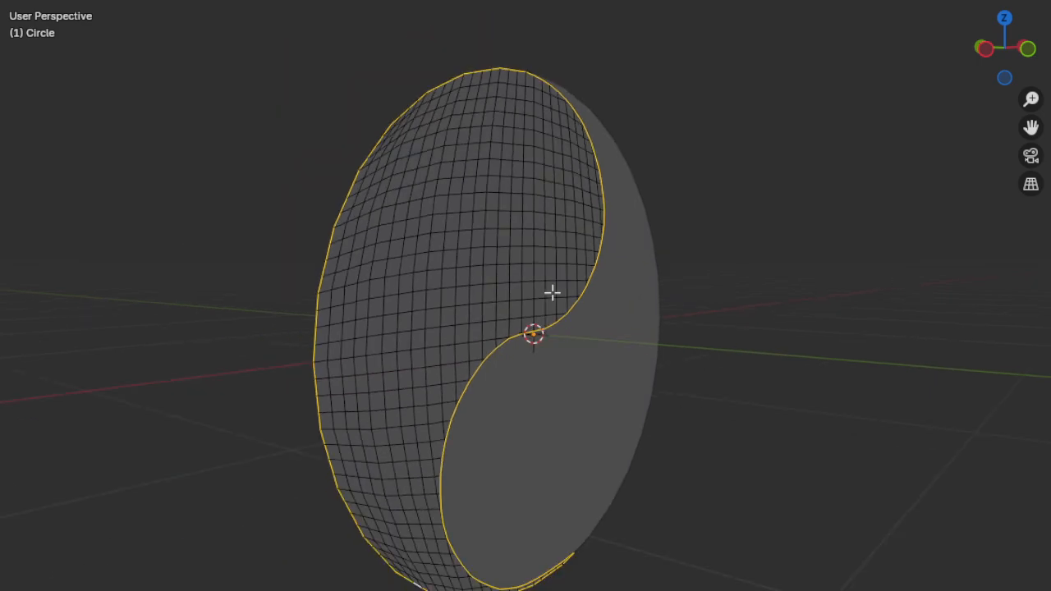
middle_click_drag(553, 293, 382, 305)
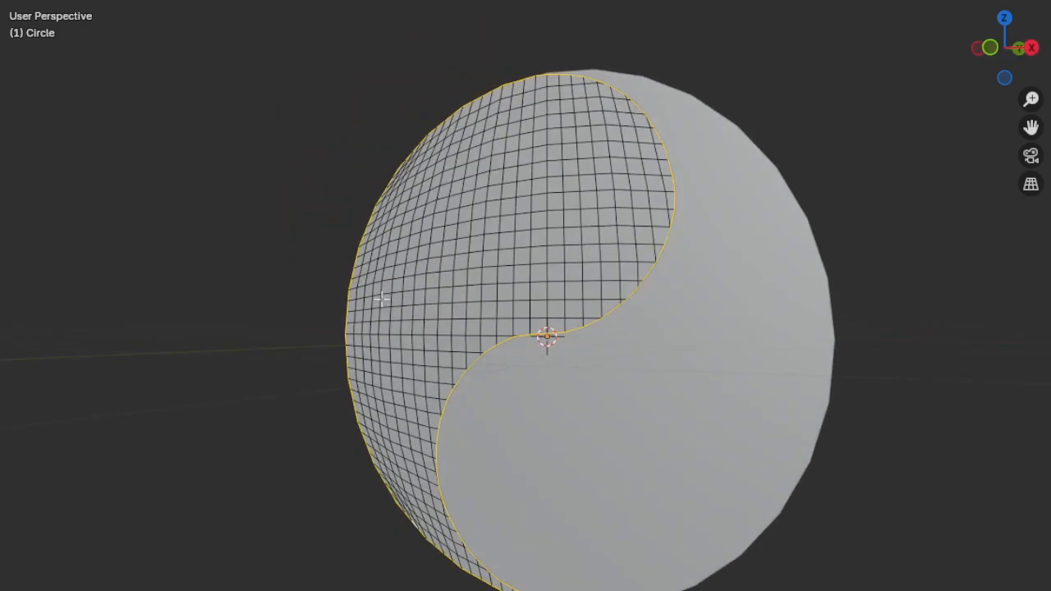
Set the proportional editing falloff to Sharp.
key("ctrl+alt+space")
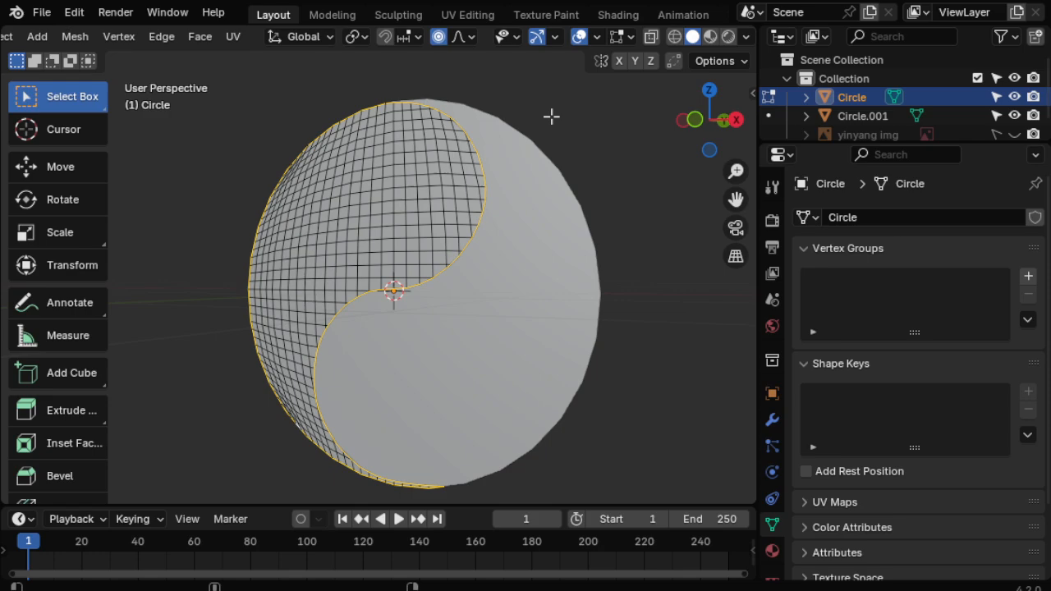
middle_click_drag(502, 205, 477, 192)
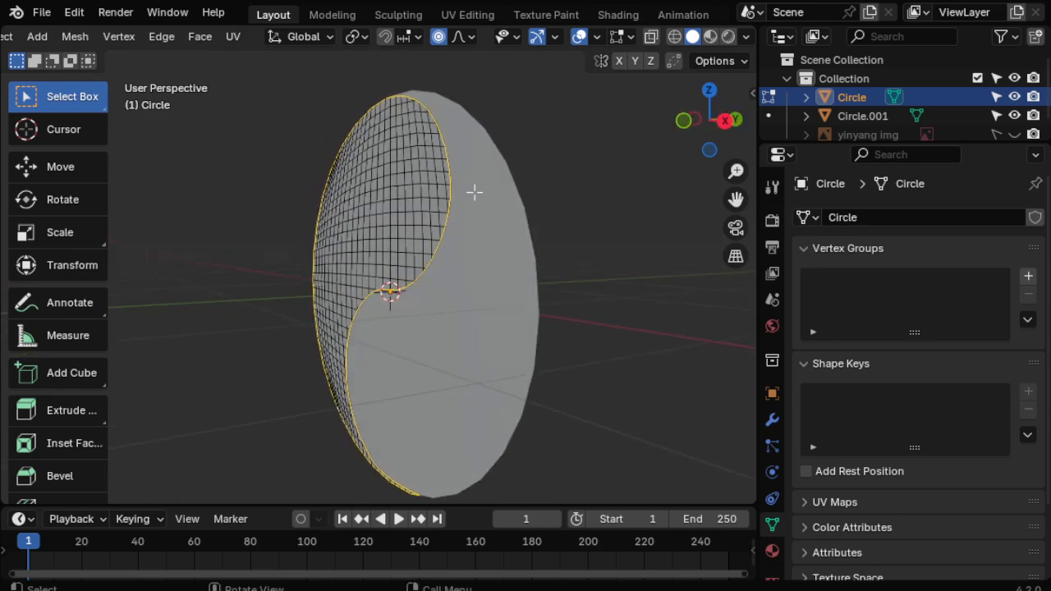
scroll(477, 197, "up", 2)
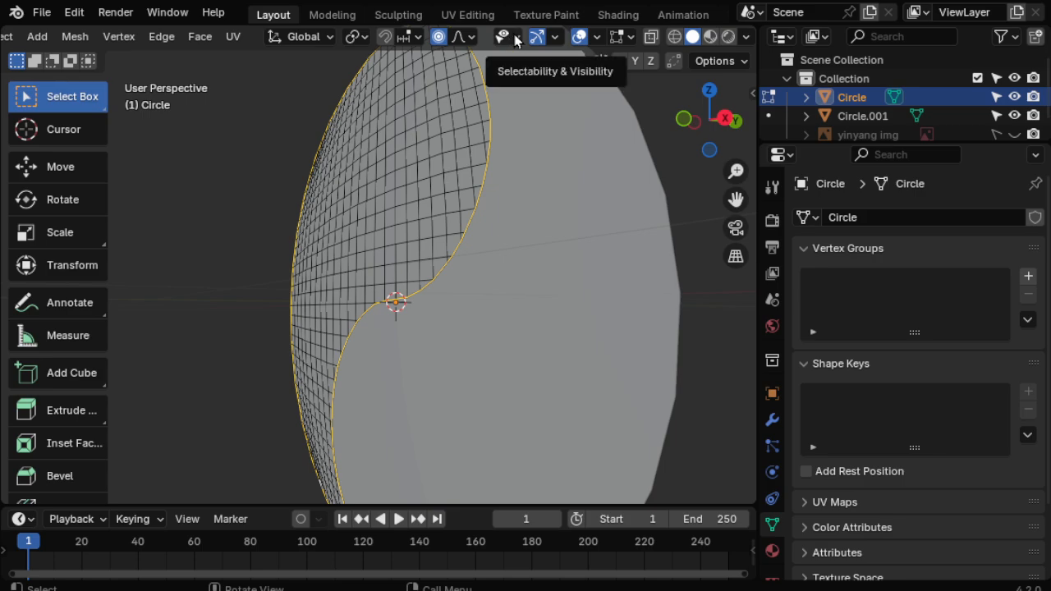
scroll(515, 41, "down", 1)
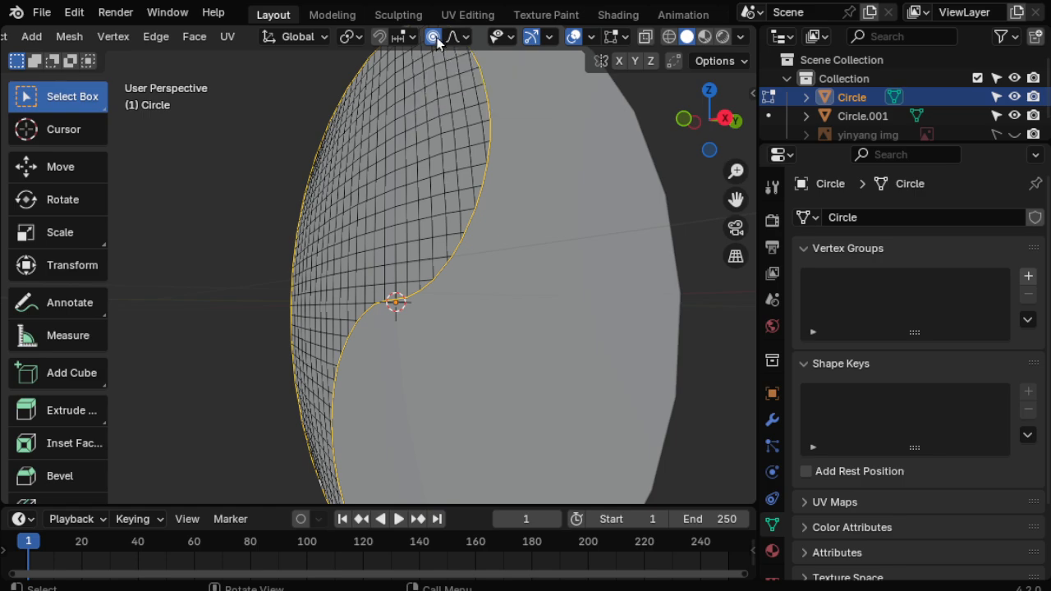
left_click(465, 37)
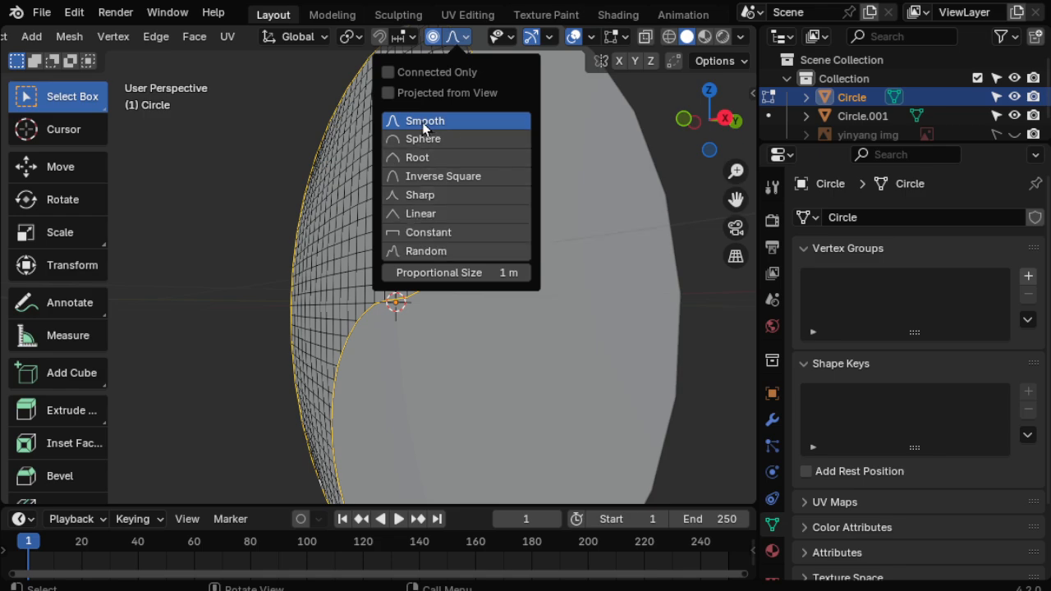
left_click(426, 195)
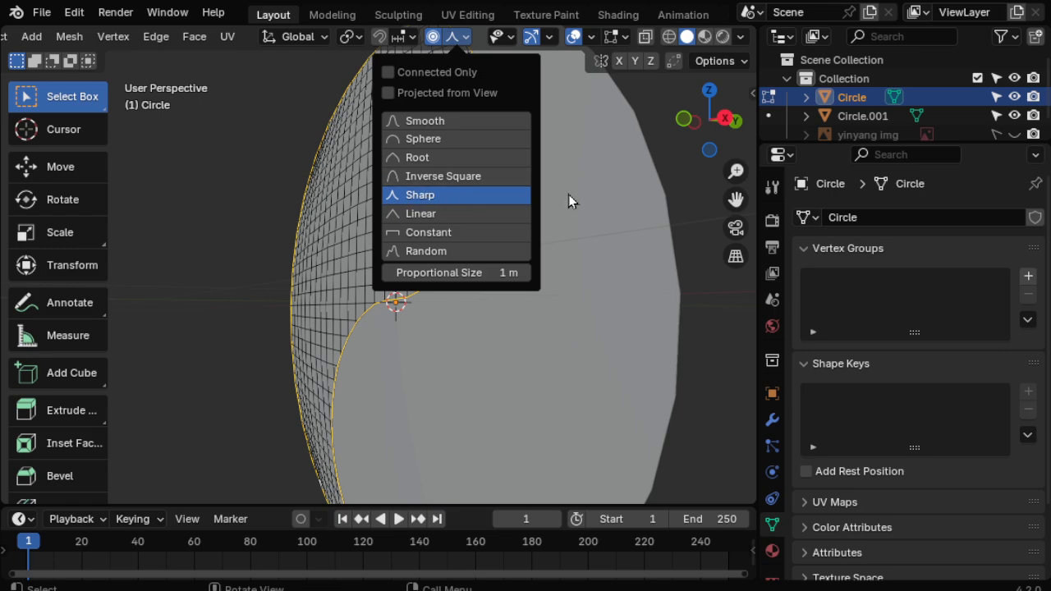
middle_click_drag(556, 238, 526, 238)
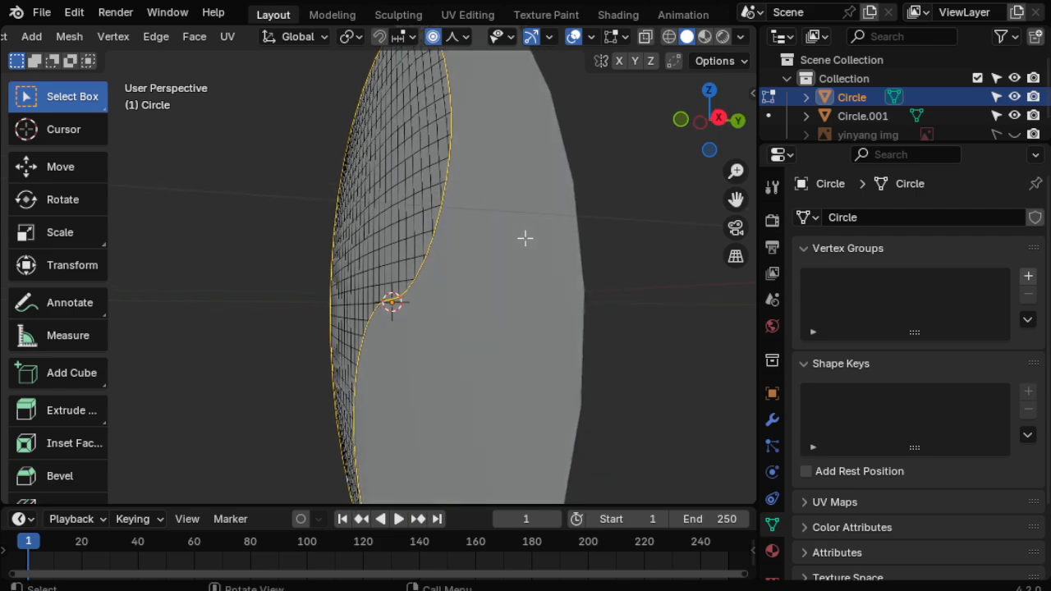
In right view, move the selected border about 0.07 m along the Y axis with a proportional editing radius of about 0.7 m.
key("ctrl+alt+space")
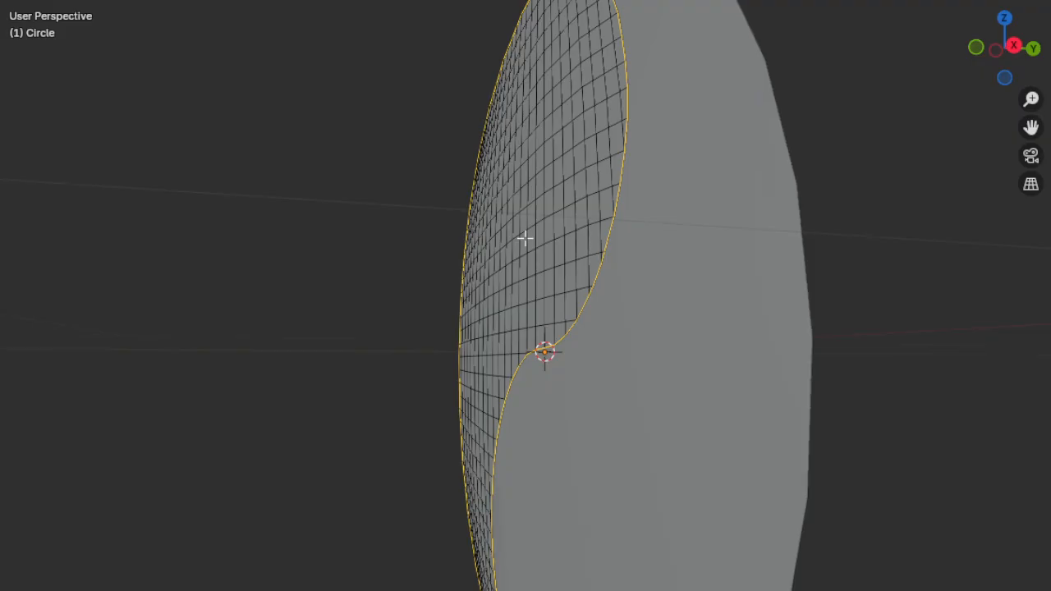
middle_click_drag(512, 241, 477, 247)
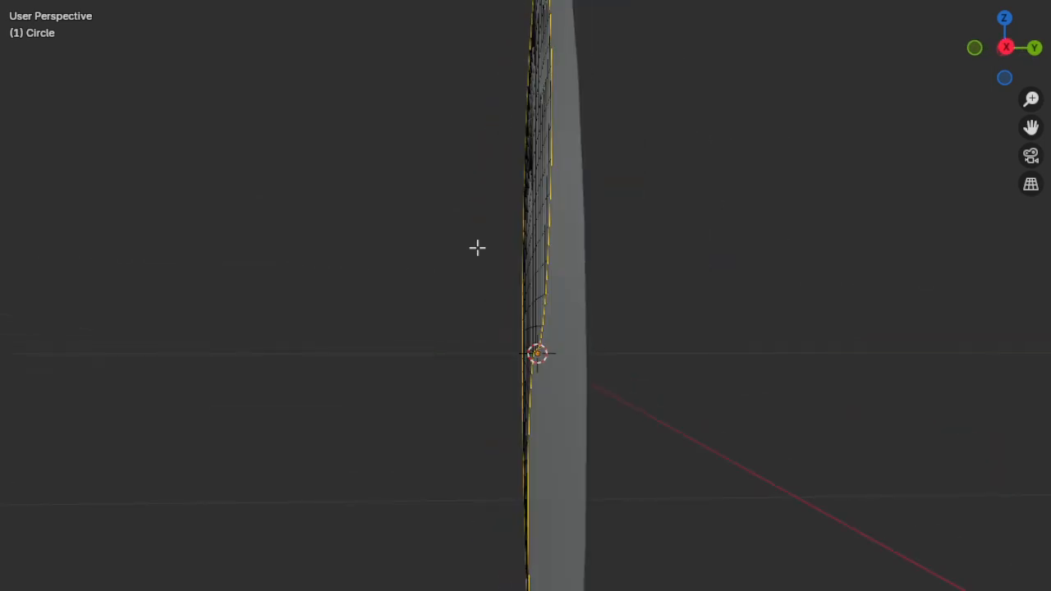
key("KP_3")
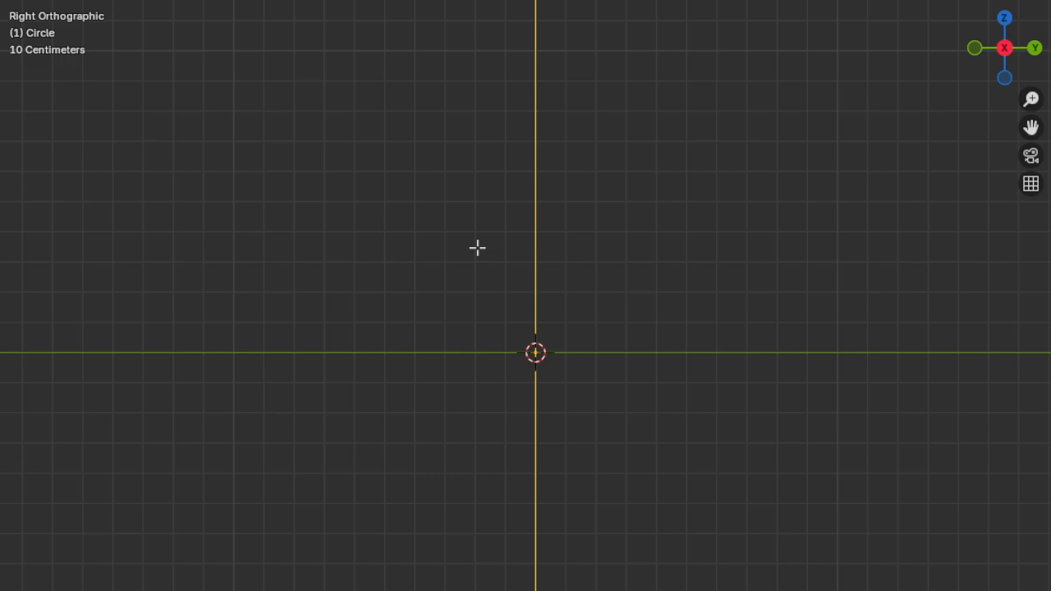
key("g")
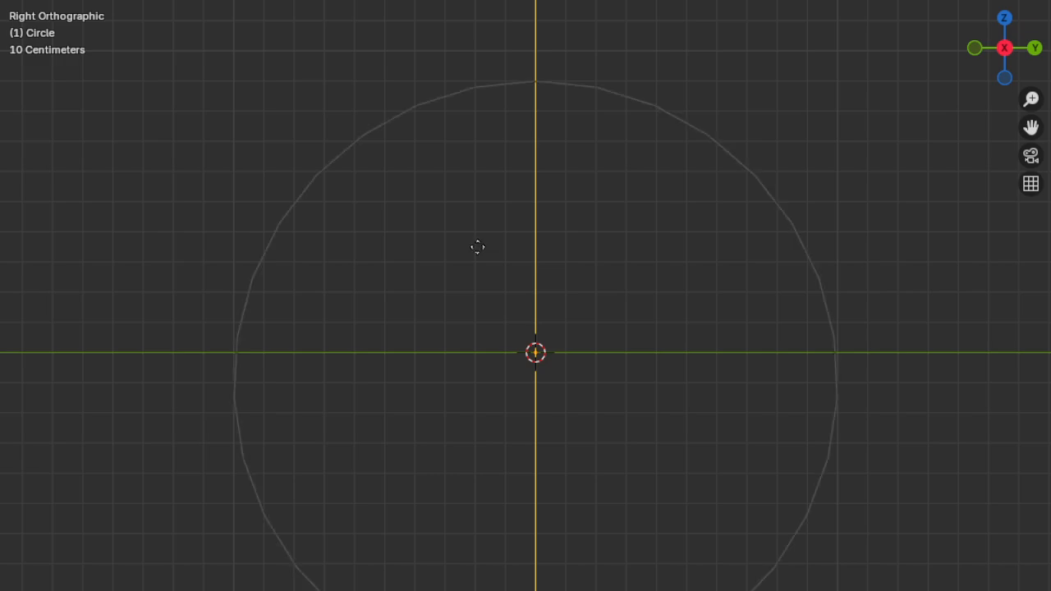
key("y")
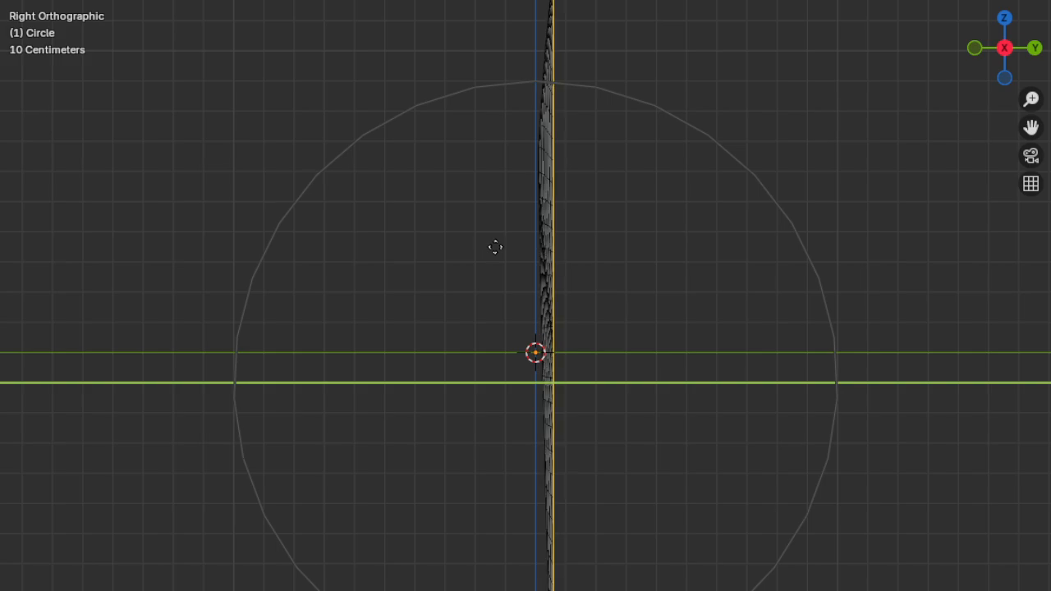
scroll(495, 248, "up", 3)
scroll(496, 244, "up", 1)
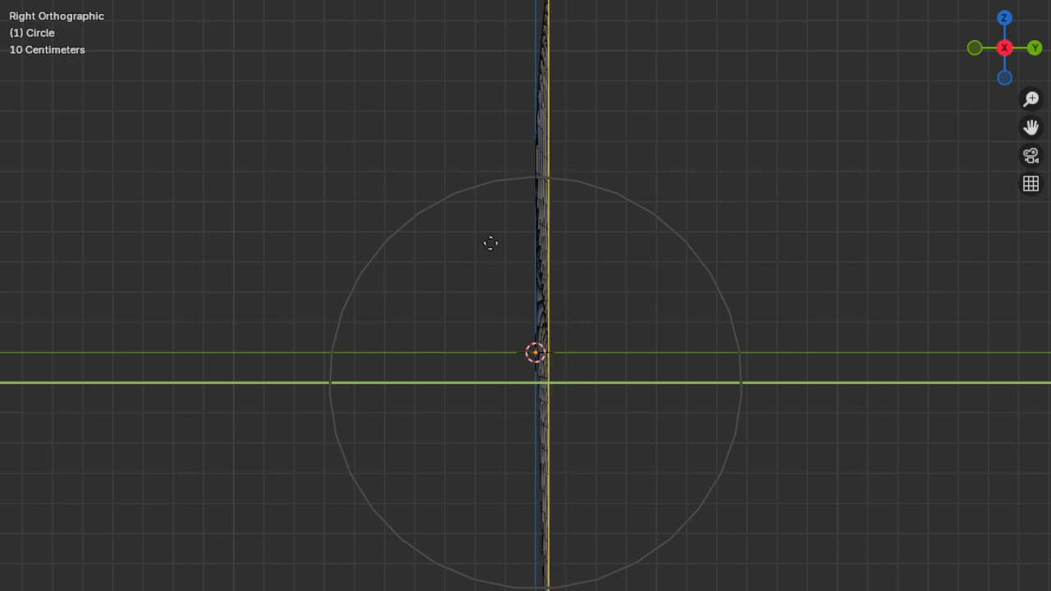
scroll(490, 243, "up", 1)
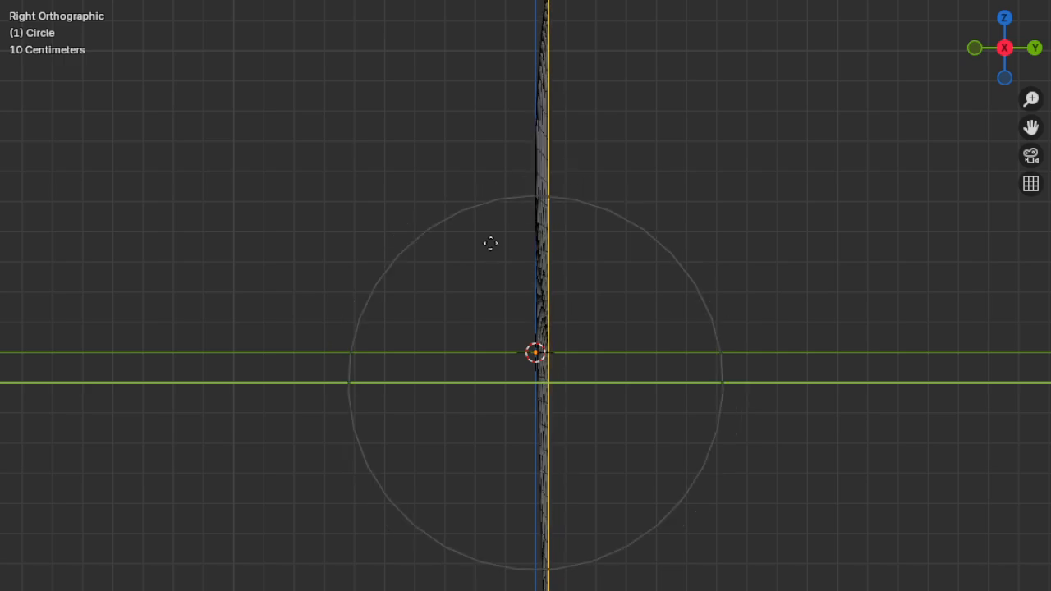
scroll(488, 243, "up", 1)
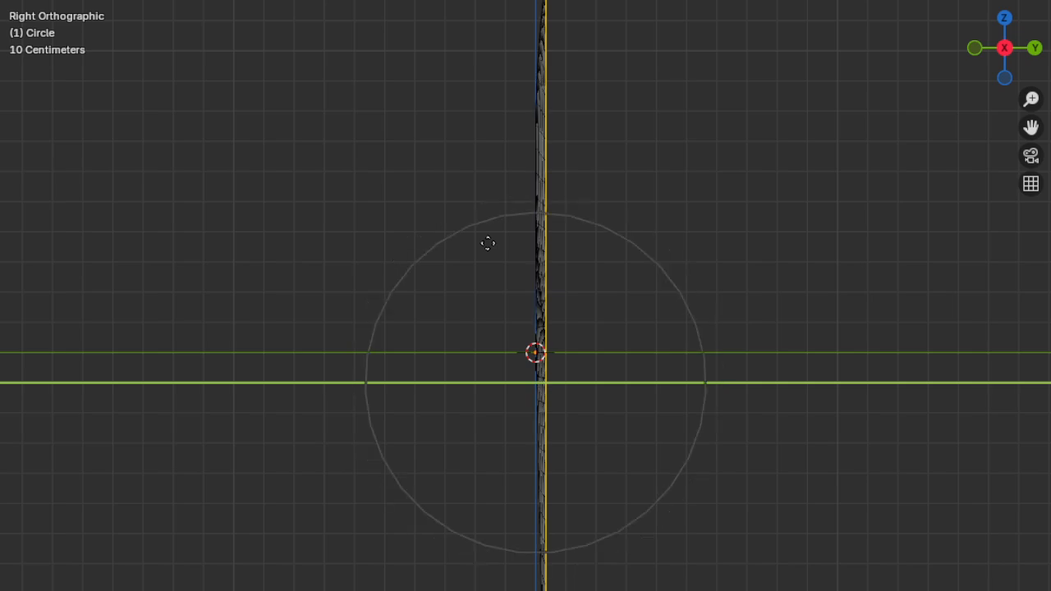
scroll(488, 241, "up", 1)
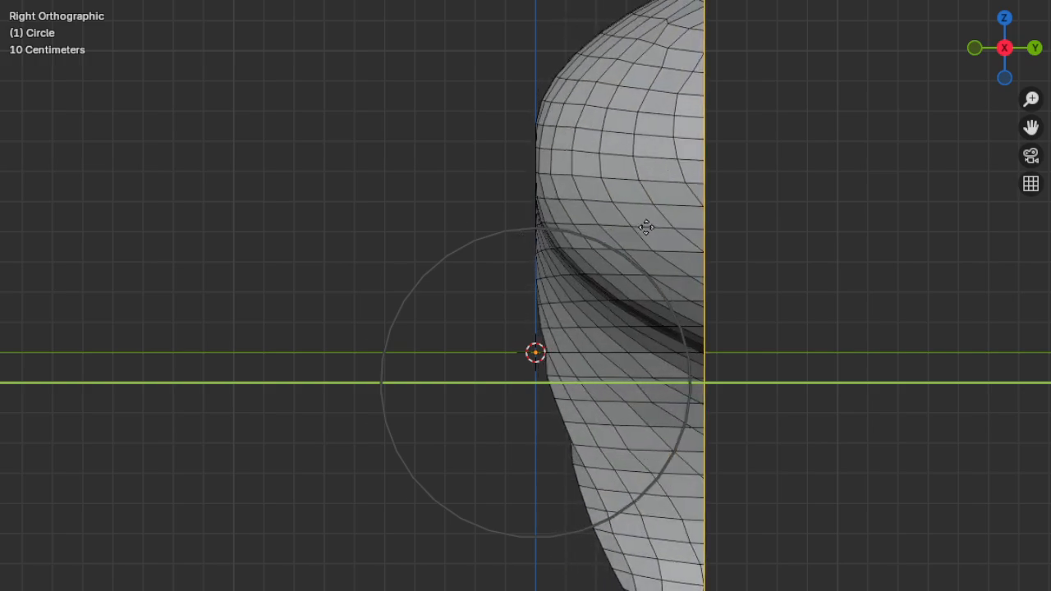
scroll(642, 230, "down", 4)
scroll(646, 228, "down", 1)
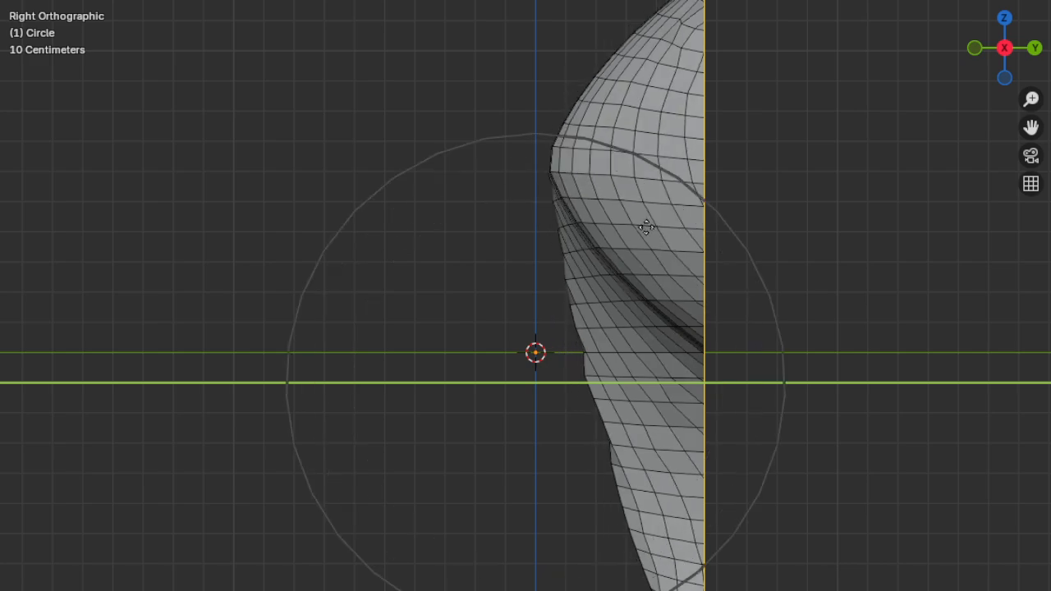
scroll(646, 228, "down", 4)
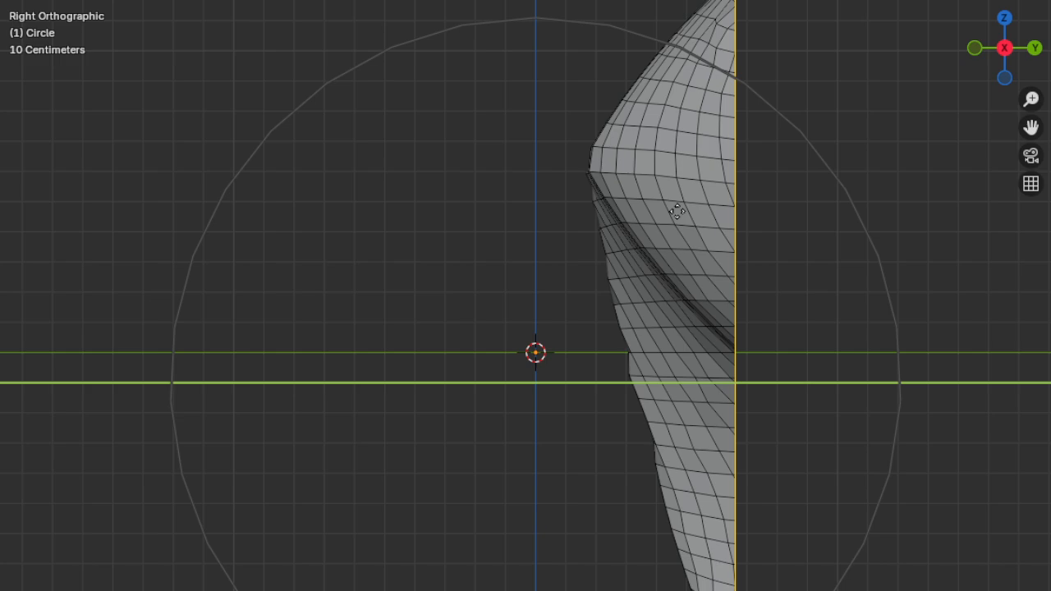
scroll(676, 212, "up", 1)
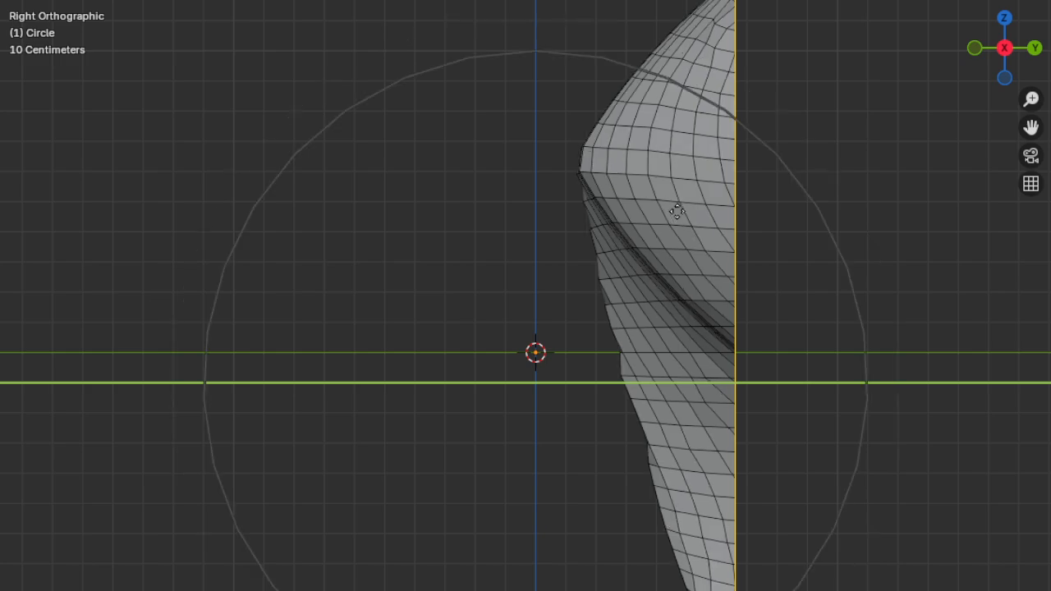
scroll(677, 212, "up", 1)
scroll(677, 212, "down", 2)
scroll(677, 212, "up", 6)
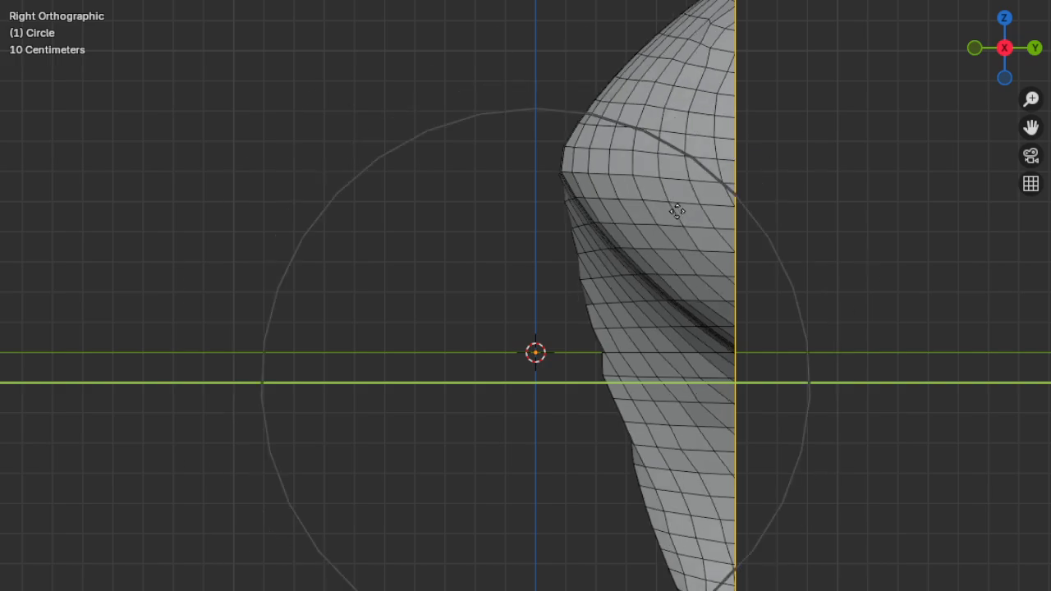
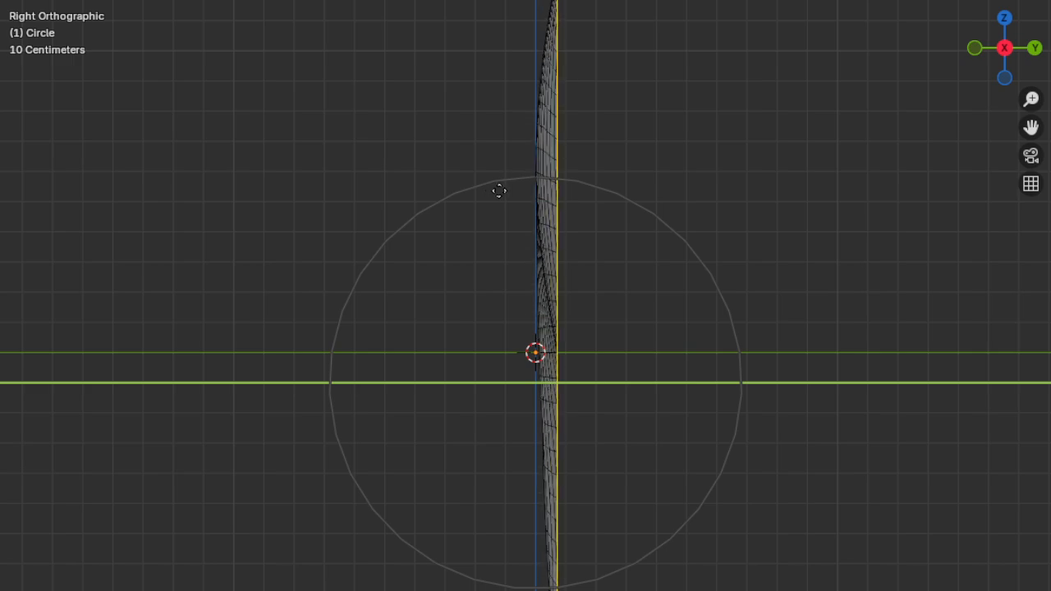
right_click(500, 191)
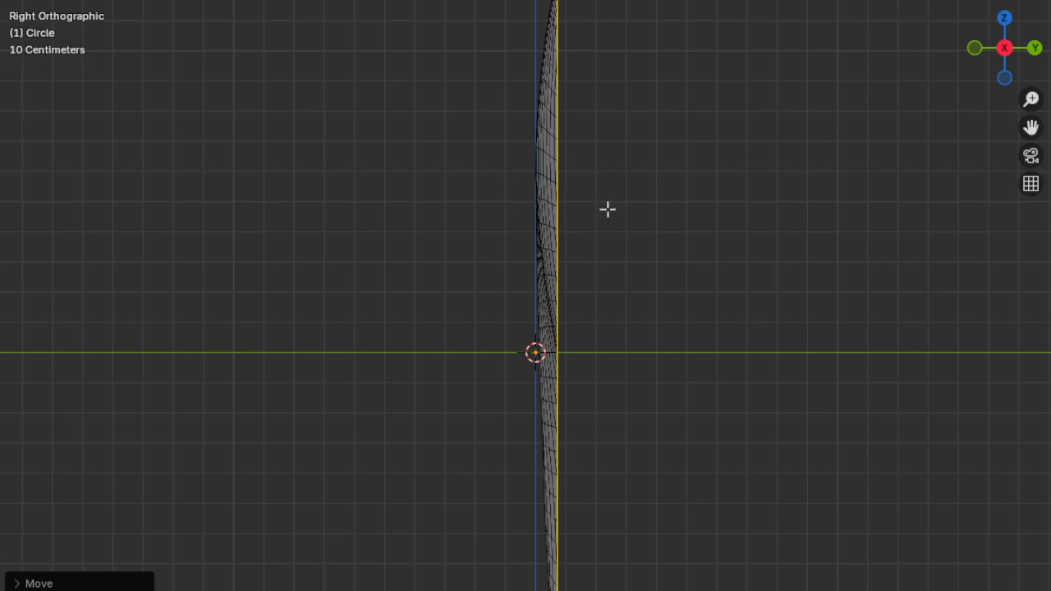
Check the light half's bulged mesh from the front and at an angle, and leave Edit Mode.
key("KP_1")
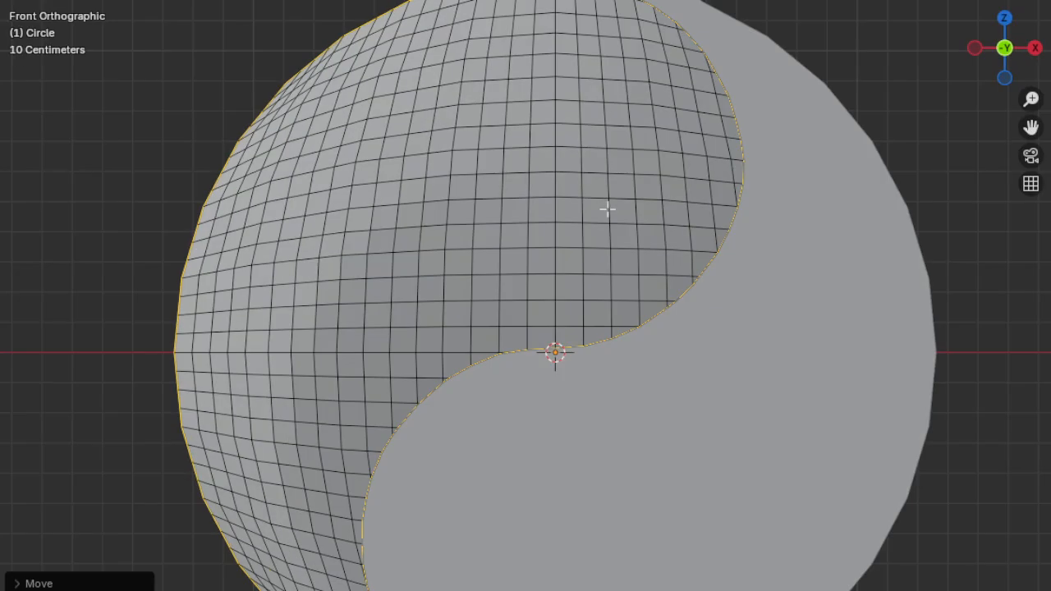
scroll(612, 230, "down", 3)
middle_click_drag(656, 332, 688, 326)
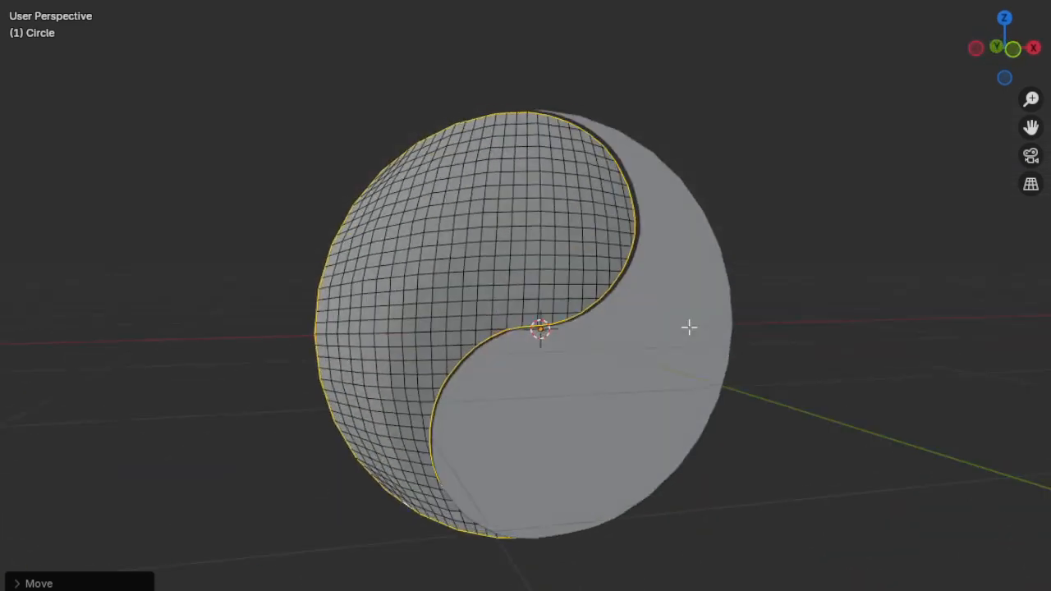
key("Tab")
middle_click_drag(549, 336, 517, 349)
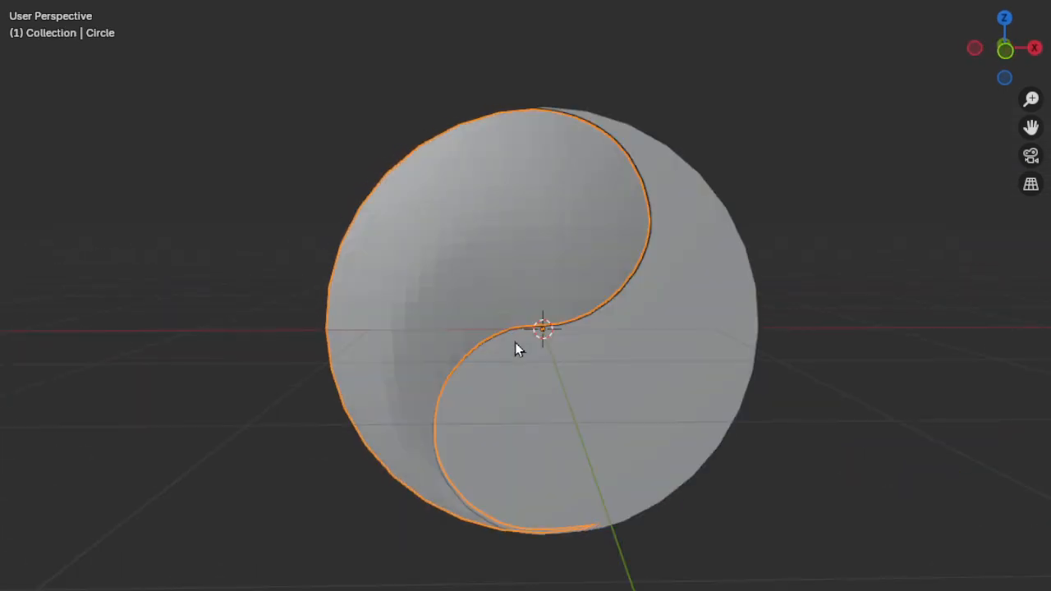
Examine the light half's surface shading and its curved border in front view, close up and as a whole.
key("KP_1")
scroll(537, 304, "up", 1)
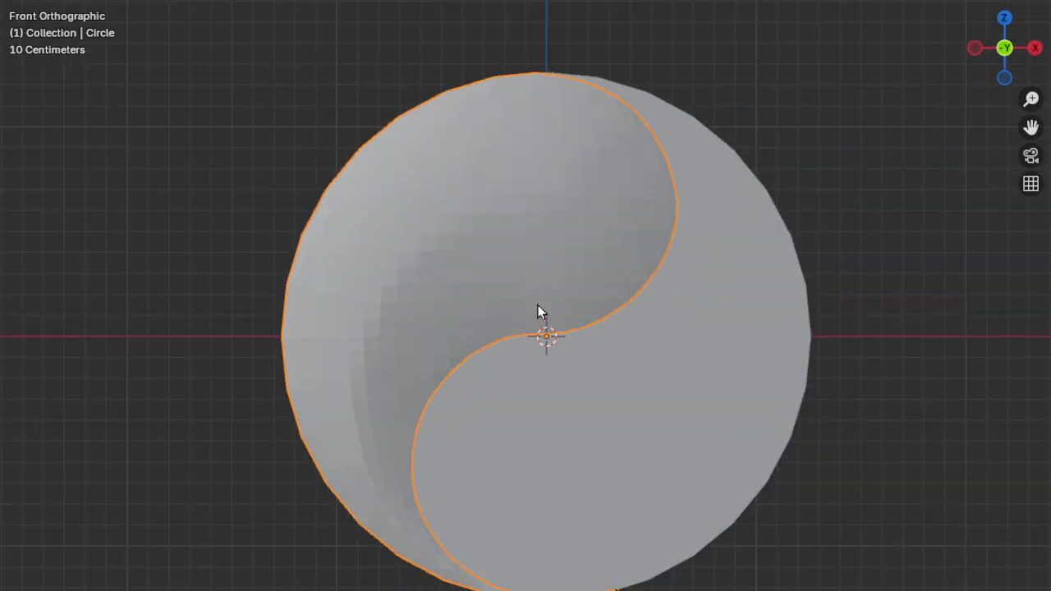
middle_click_drag(604, 347, 535, 319, "shift")
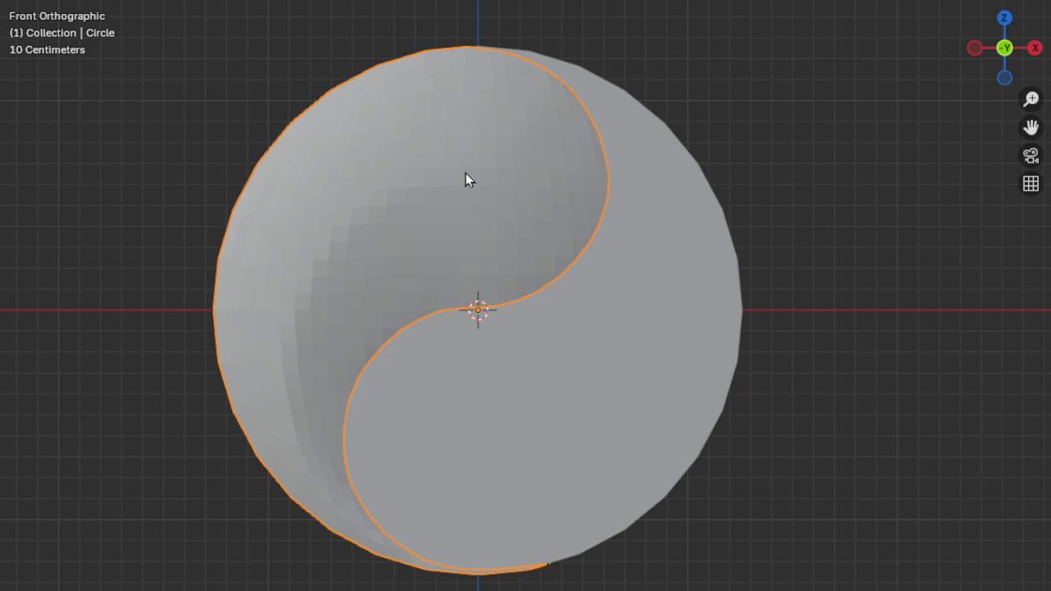
scroll(456, 171, "up", 3)
middle_click_drag(456, 171, 561, 317, "shift")
scroll(549, 183, "up", 5)
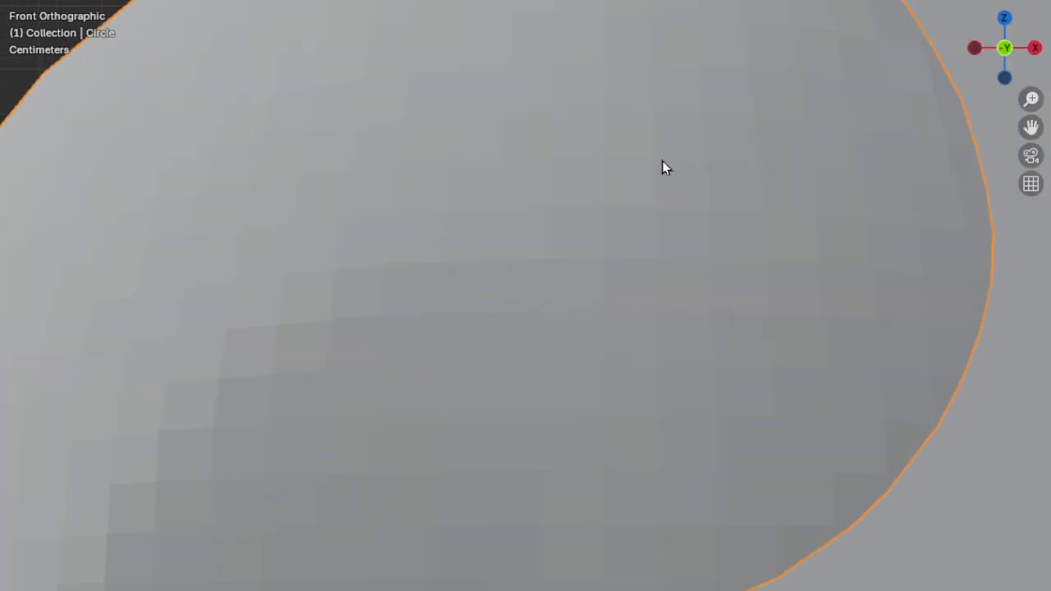
scroll(797, 217, "down", 8)
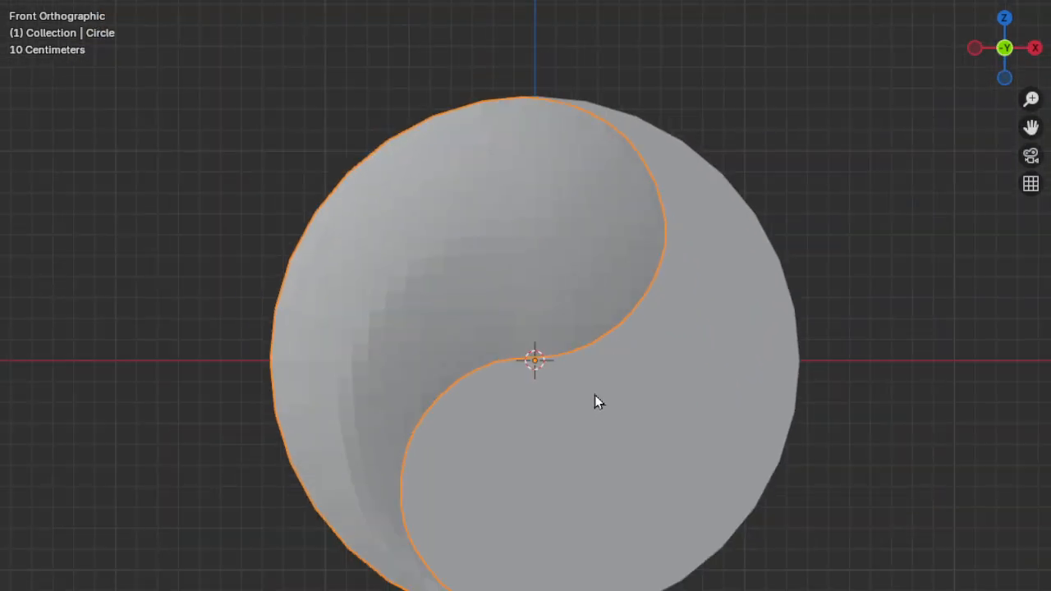
middle_click_drag(595, 395, 596, 344, "shift")
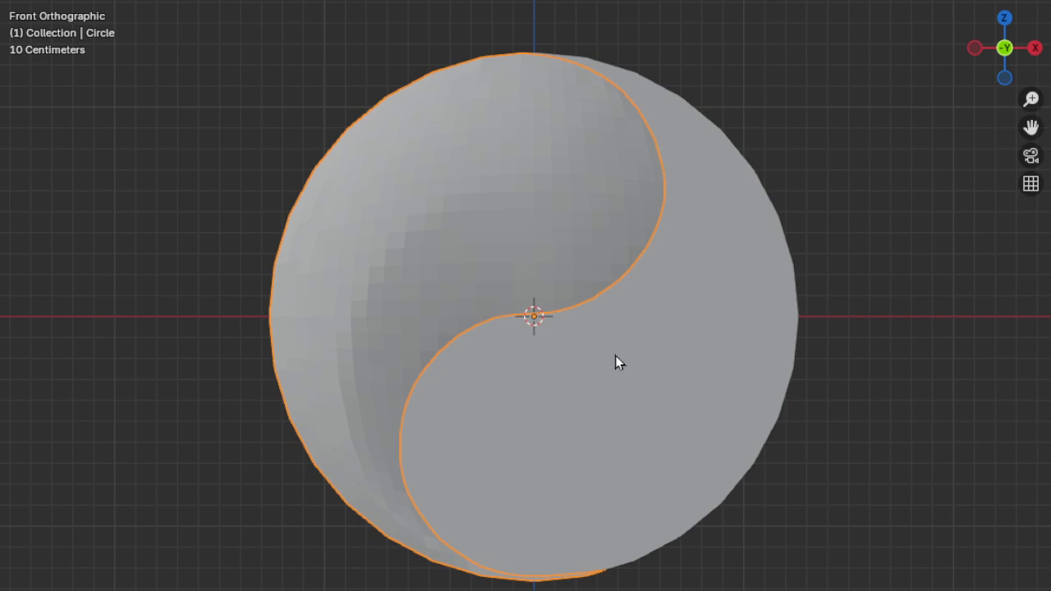
middle_click_drag(615, 359, 588, 346, "shift")
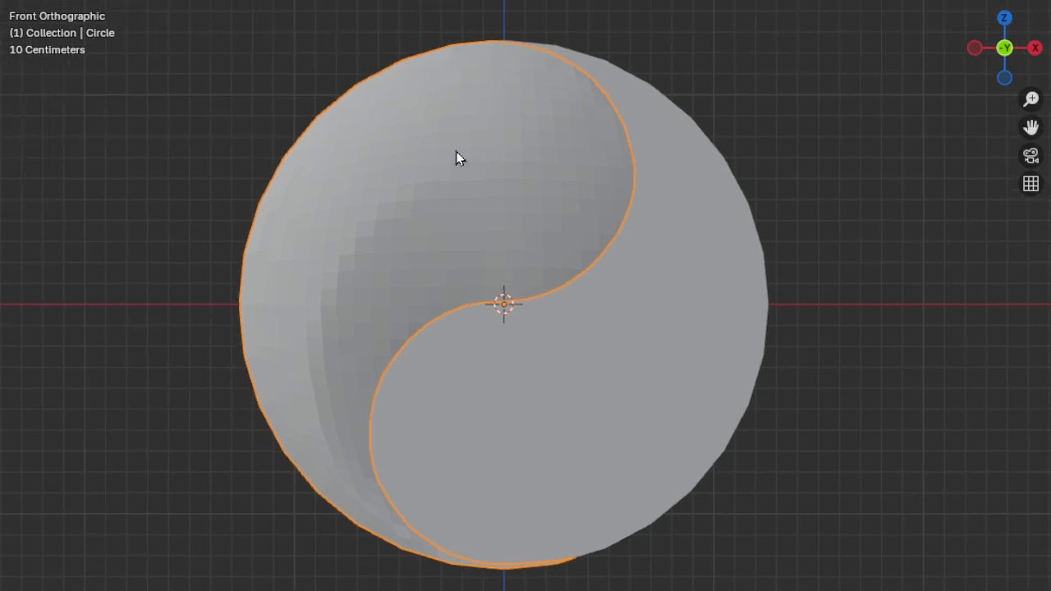
Enter Edit Mode on the flat half in front view and select the edge loop along its S-shaped border.
middle_click_drag(507, 122, 616, 354)
left_click(642, 352)
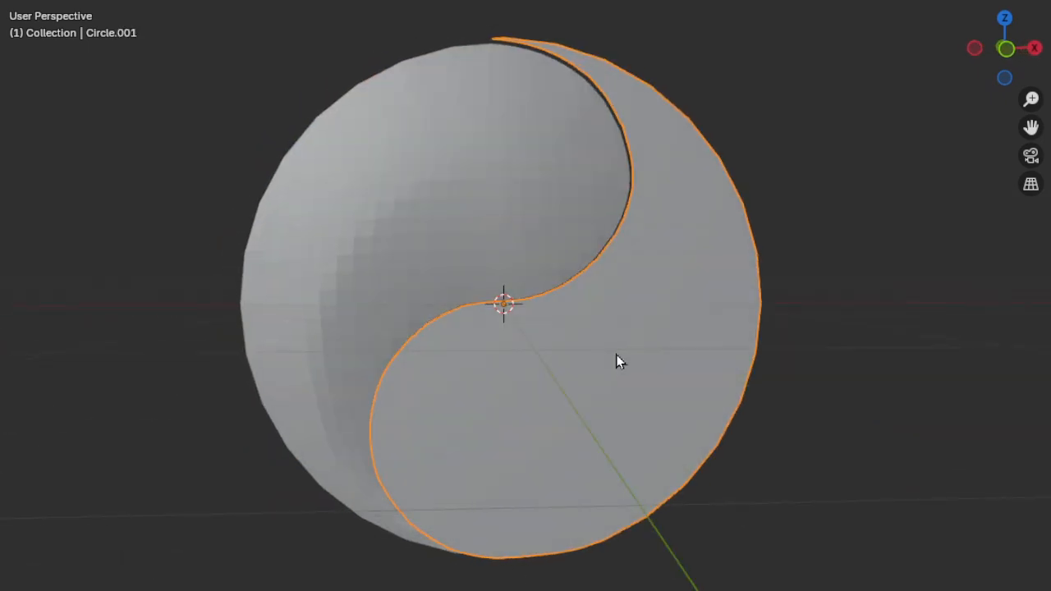
key("KP_1")
key("Tab")
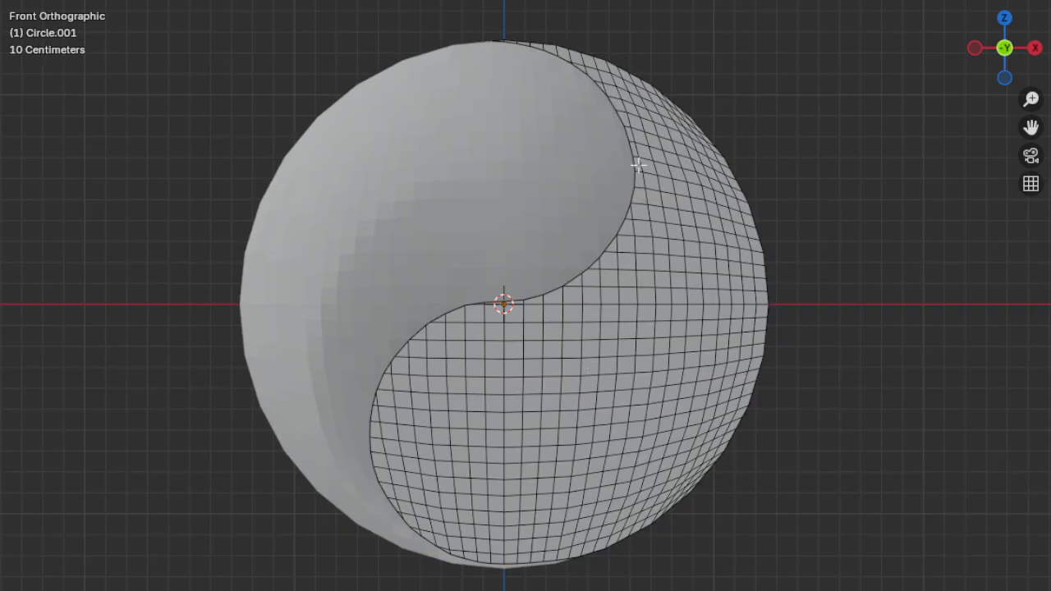
scroll(625, 240, "up", 3)
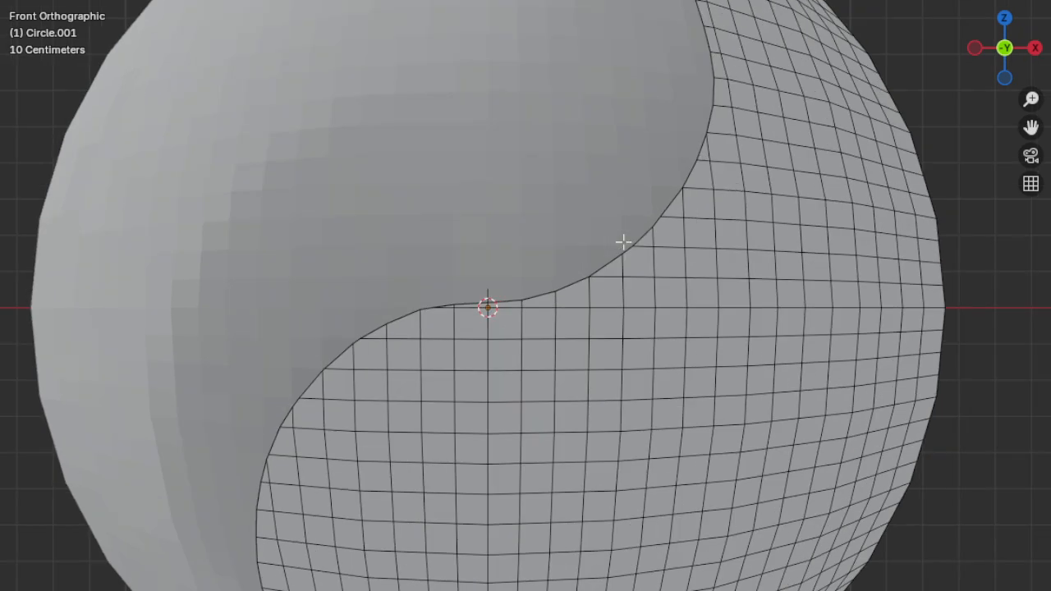
left_click(671, 198, "alt")
scroll(662, 181, "down", 2)
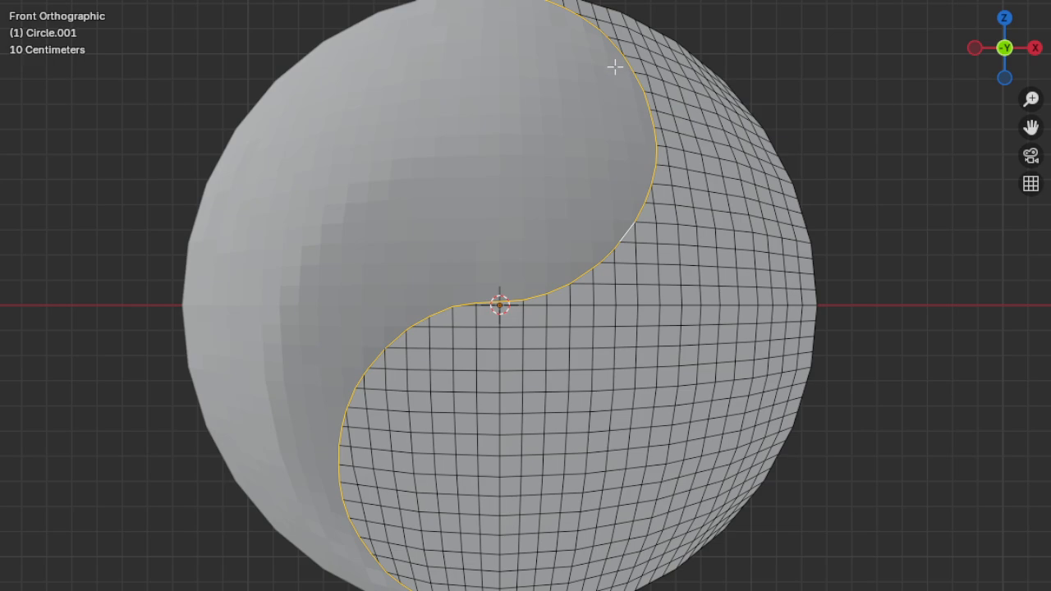
Turn on X-ray and examine the upper tip of the flat half, where the selected loop nears the outer rim.
middle_click_drag(639, 152, 577, 290, "shift")
key("alt+z")
scroll(570, 270, "up", 3)
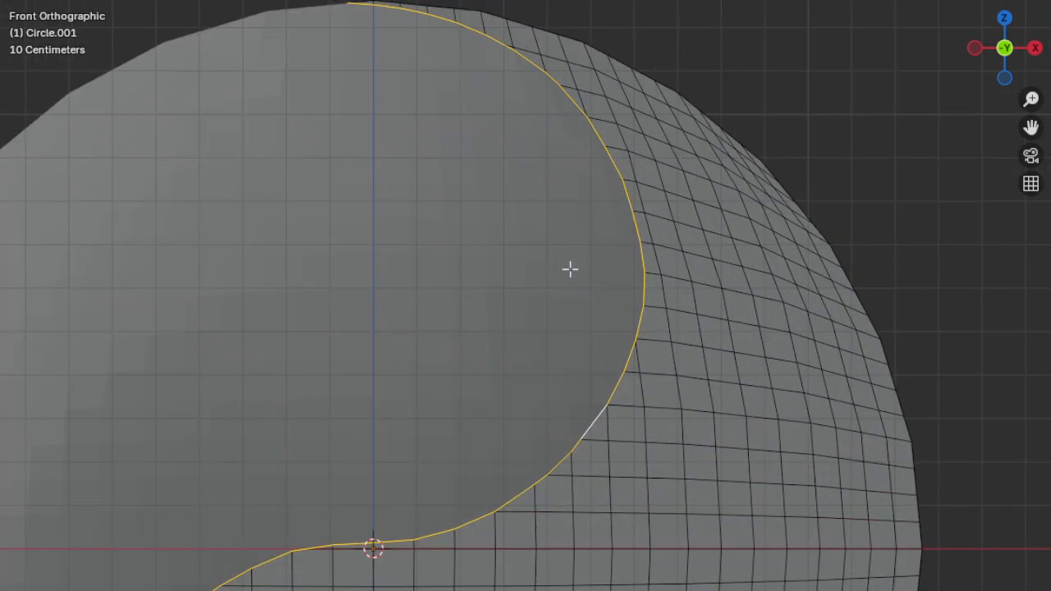
middle_click_drag(615, 94, 610, 263, "shift")
scroll(593, 260, "up", 5)
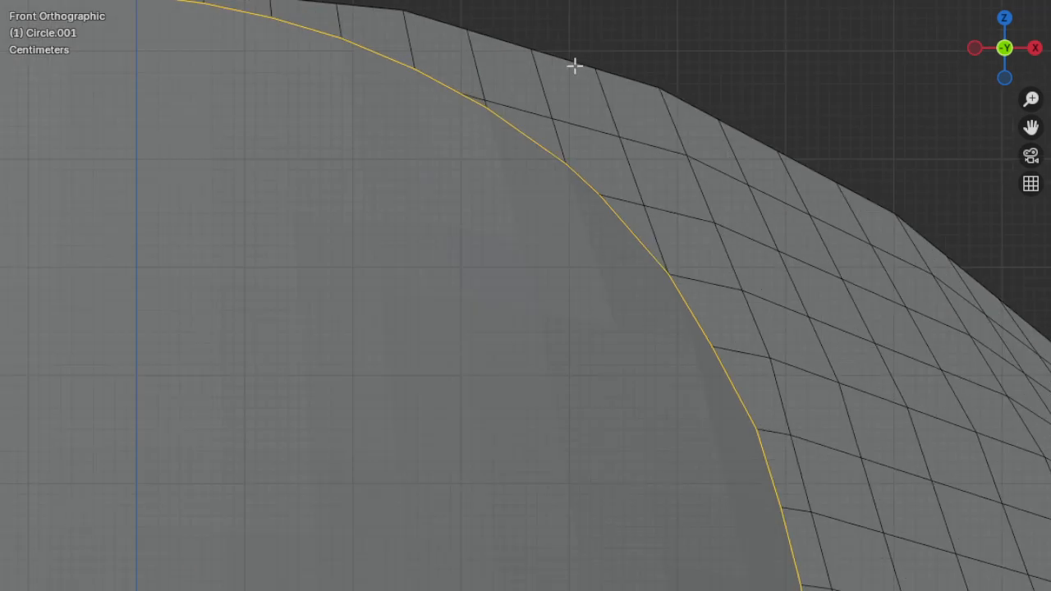
Add the upper-right outer rim edges of the yin-yang half to the boundary edge selection, including the run down its right side.
middle_click_drag(575, 66, 548, 230, "shift")
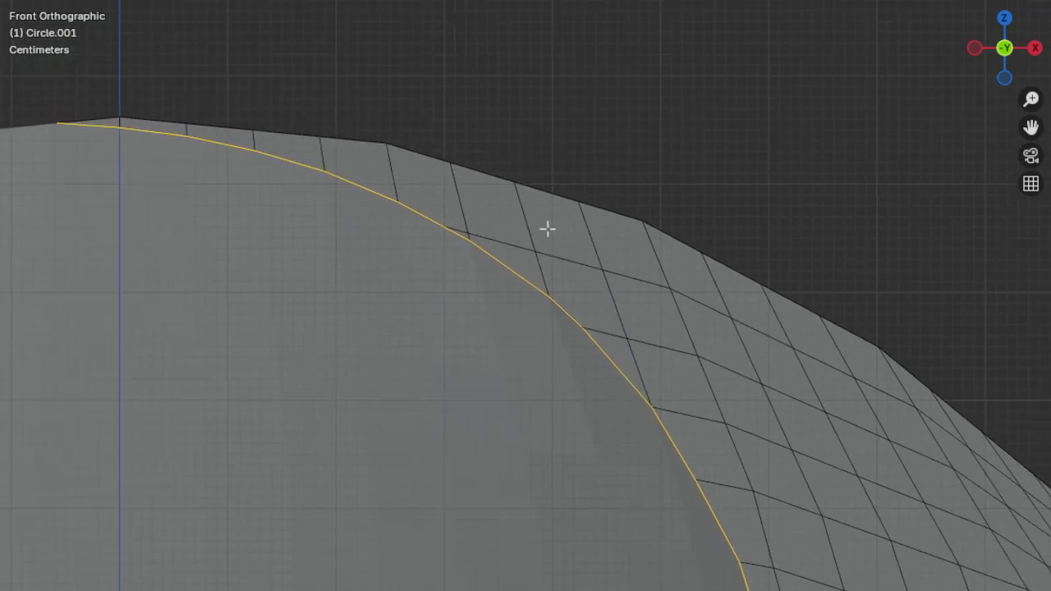
left_click(486, 170, "alt+shift")
scroll(614, 304, "down", 3)
middle_click_drag(831, 485, 661, 184, "shift")
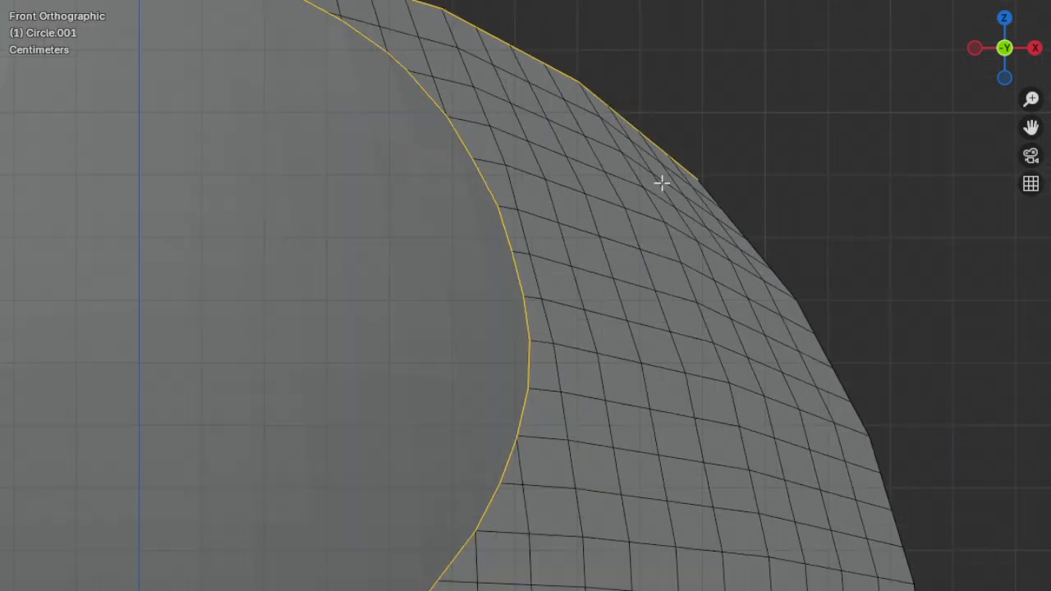
scroll(665, 281, "down", 5)
middle_click_drag(666, 305, 561, 335, "shift")
scroll(567, 327, "up", 7)
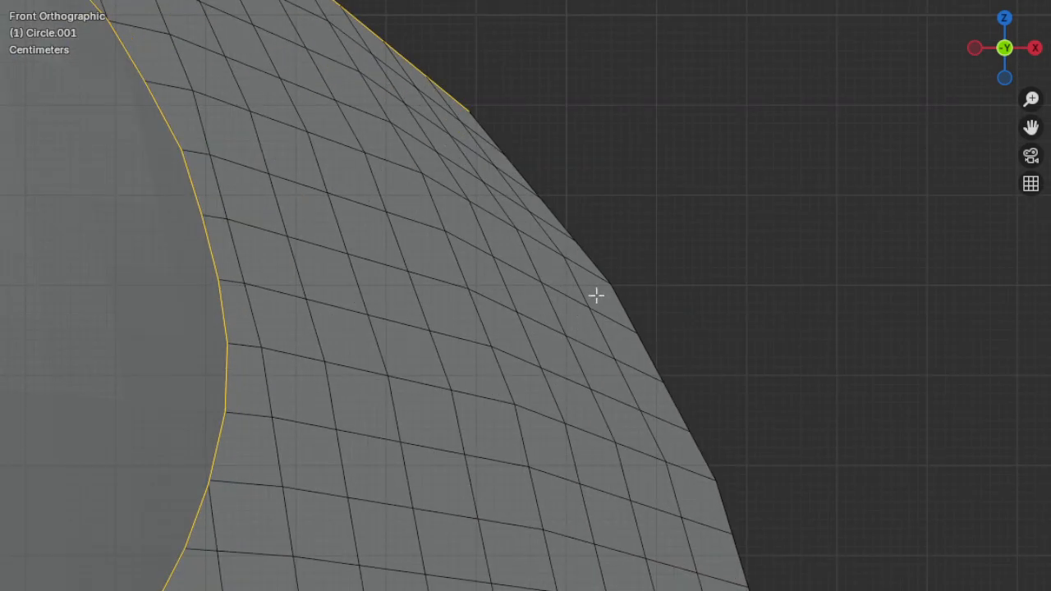
left_click(617, 297, "alt+shift")
scroll(624, 329, "down", 3)
middle_click_drag(657, 427, 753, 115, "shift")
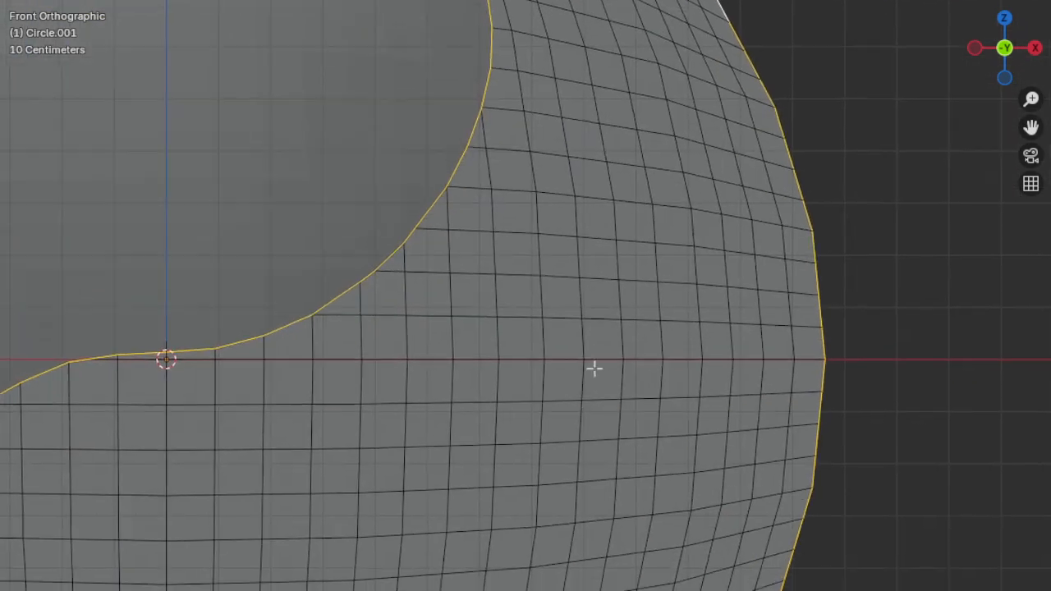
Extend the boundary edge selection along the lower-right outer rim of the yin-yang half.
scroll(579, 444, "down", 1)
middle_click_drag(569, 509, 636, 305, "shift")
scroll(633, 309, "down", 2)
middle_click_drag(525, 382, 561, 324, "shift")
scroll(612, 503, "up", 4)
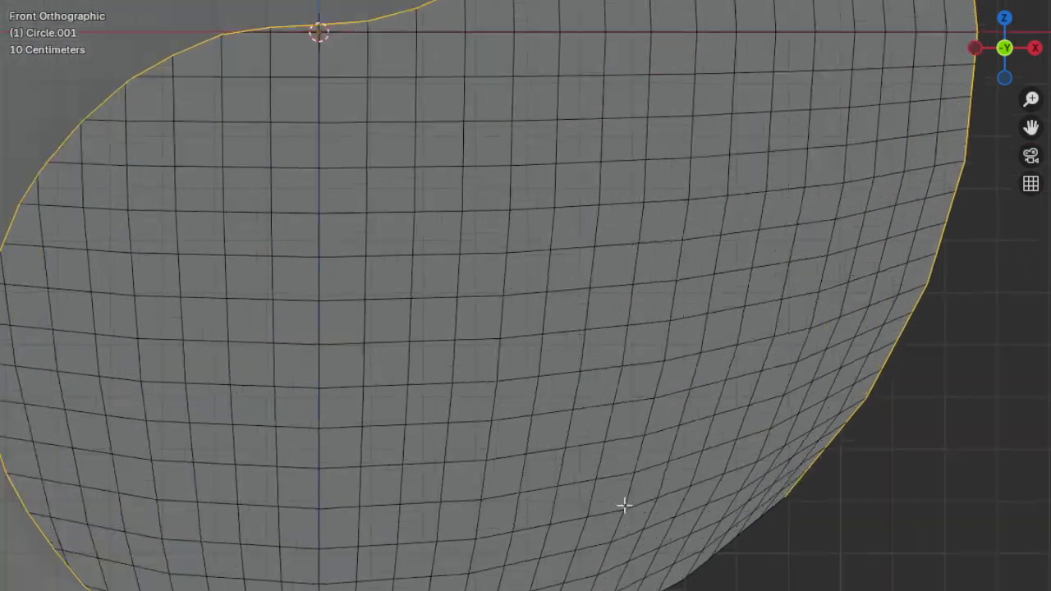
middle_click_drag(630, 426, 481, 233, "shift")
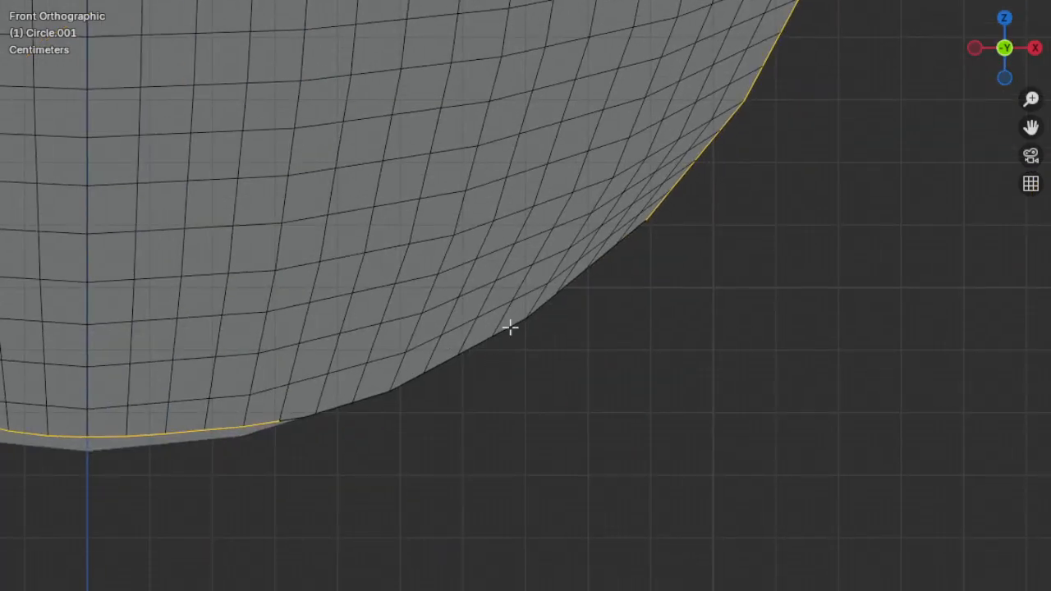
scroll(543, 289, "down", 3)
middle_click_drag(549, 53, 556, 314, "shift")
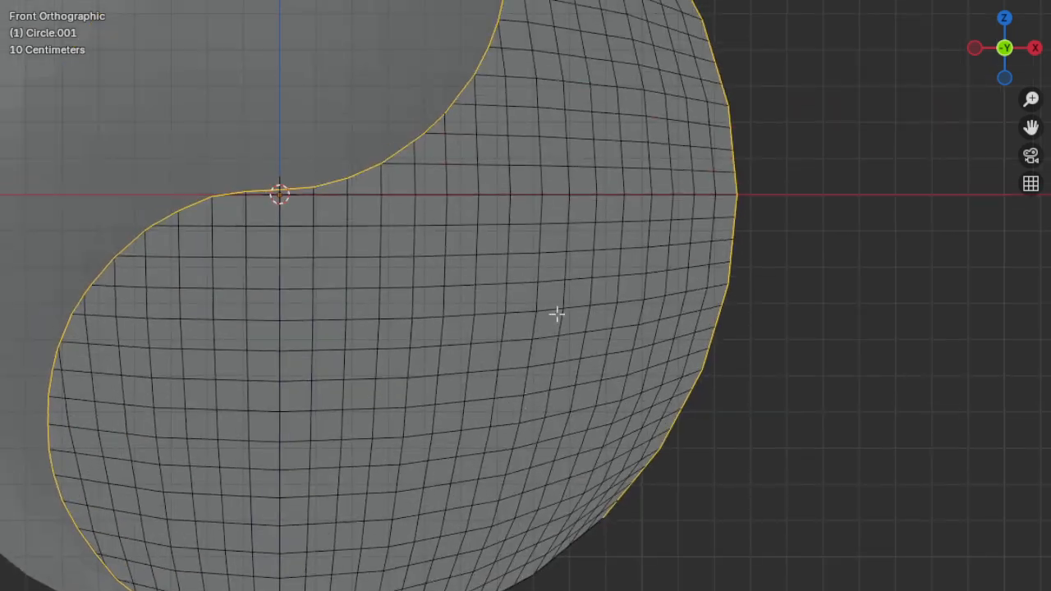
scroll(575, 131, "down", 2)
scroll(575, 131, "down", 1)
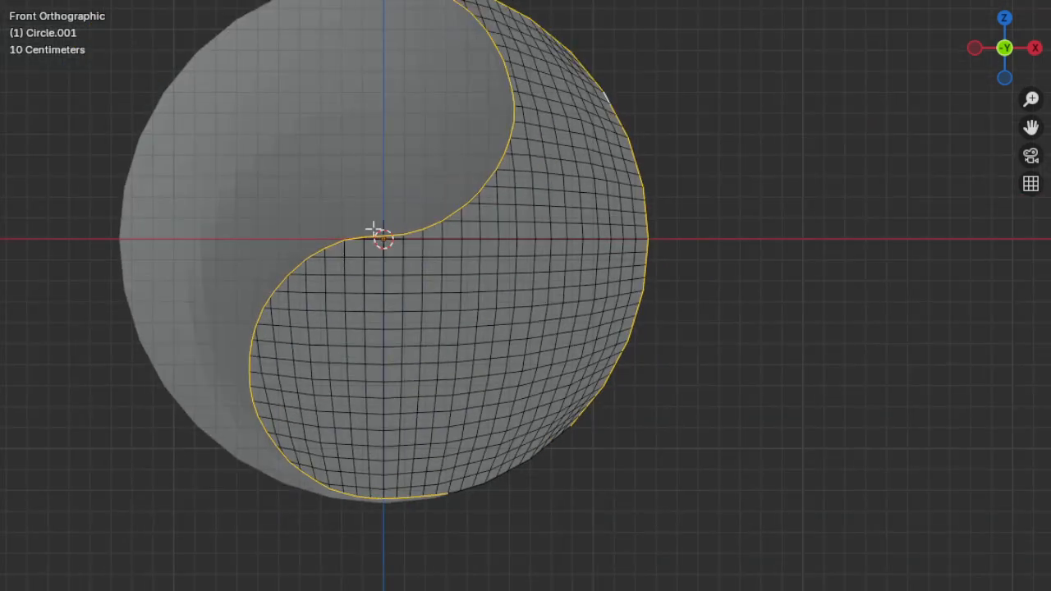
scroll(653, 469, "up", 4)
middle_click_drag(652, 469, 586, 371, "shift")
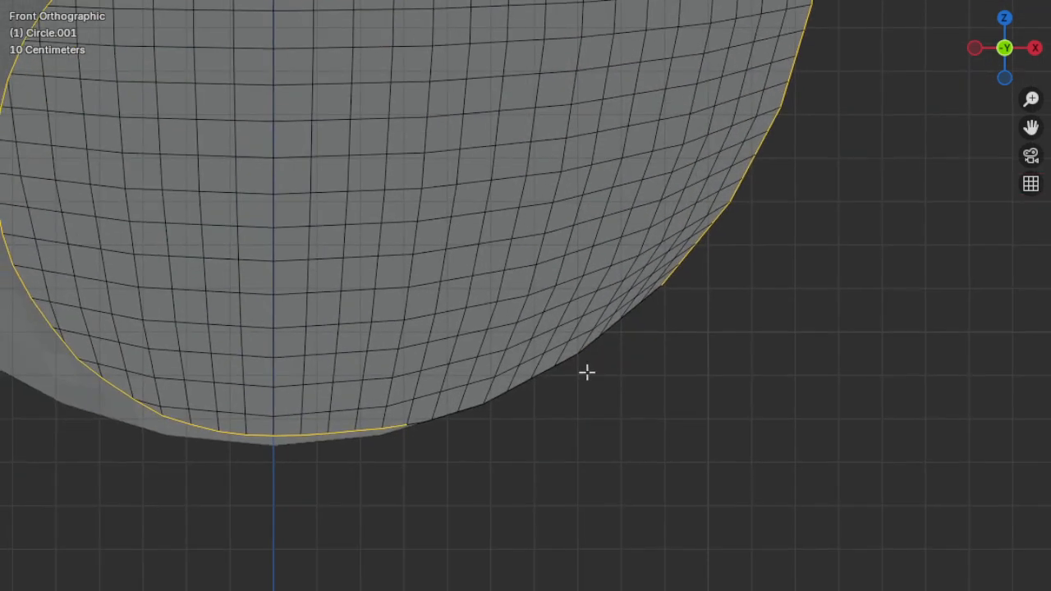
scroll(587, 370, "up", 3)
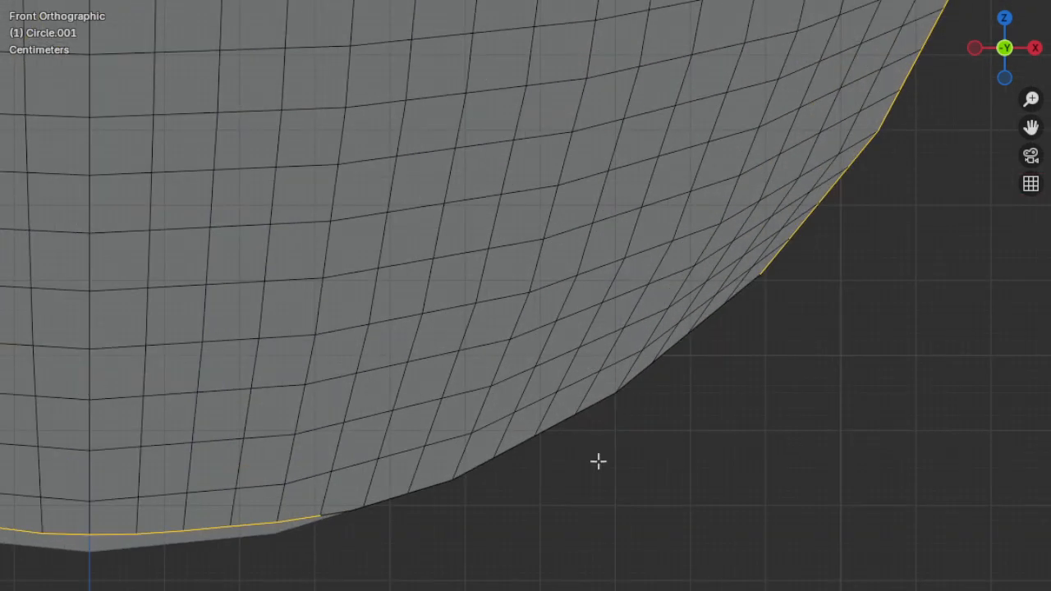
left_click(597, 404, "alt+shift")
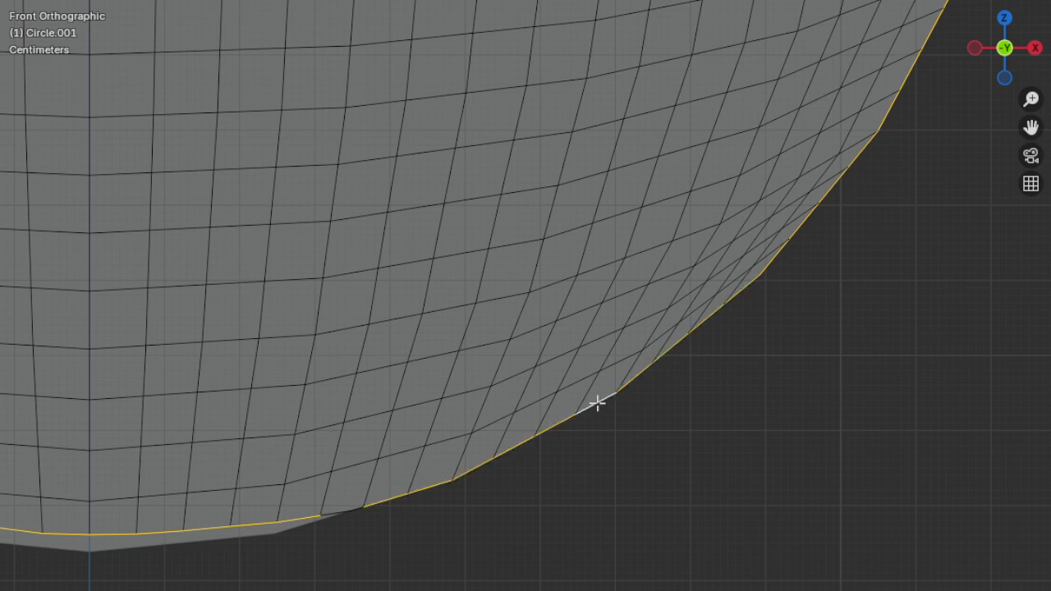
Add the two remaining short rim edges near the bottom to the selection, closing the boundary loop around the yin-yang half.
left_click(337, 512, "shift")
scroll(544, 364, "up", 5)
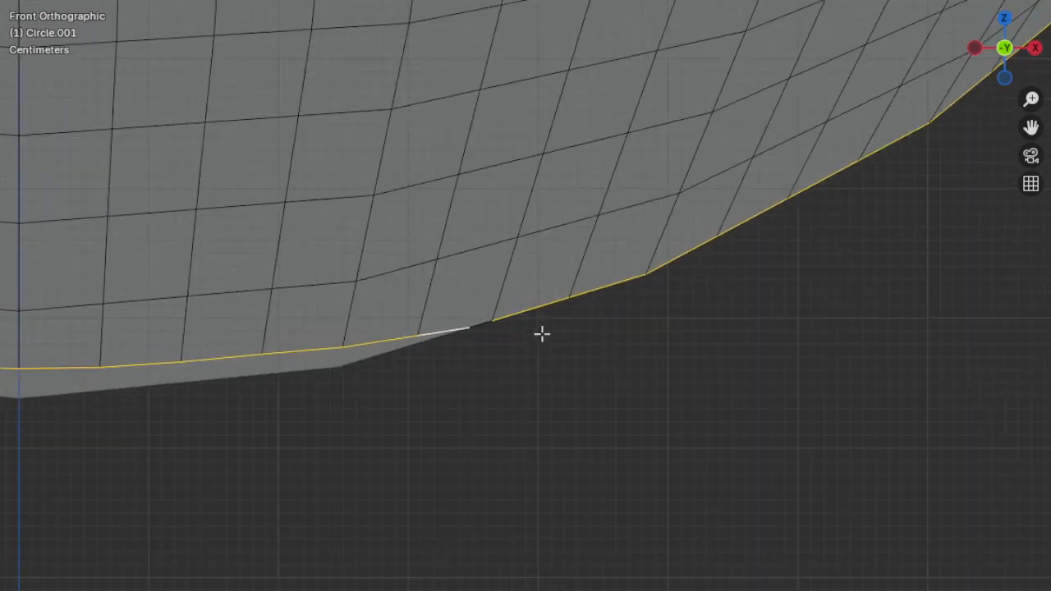
scroll(439, 366, "up", 3)
left_click(386, 371, "shift")
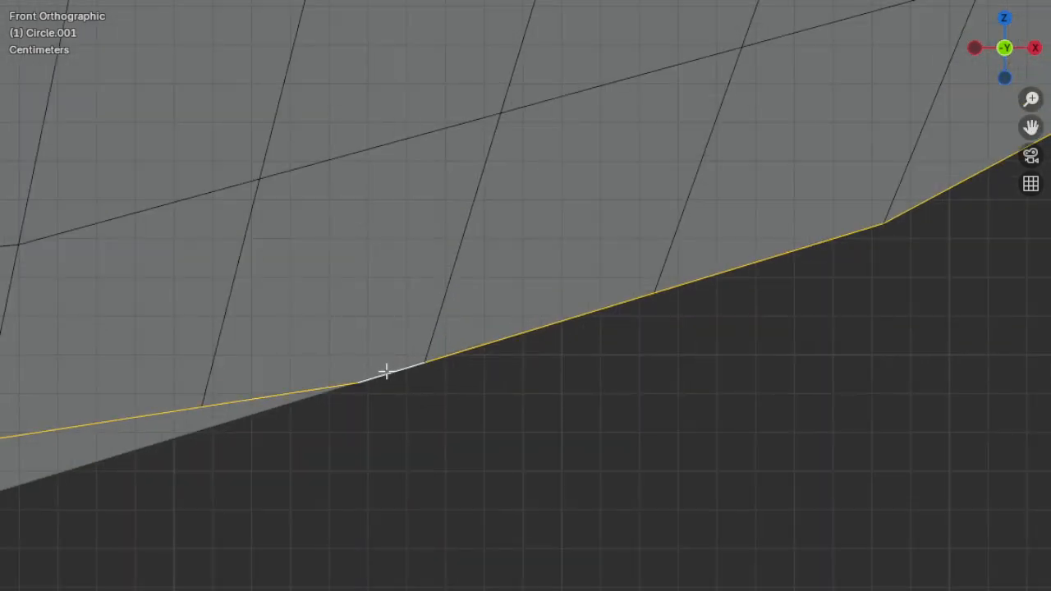
scroll(659, 309, "down", 3)
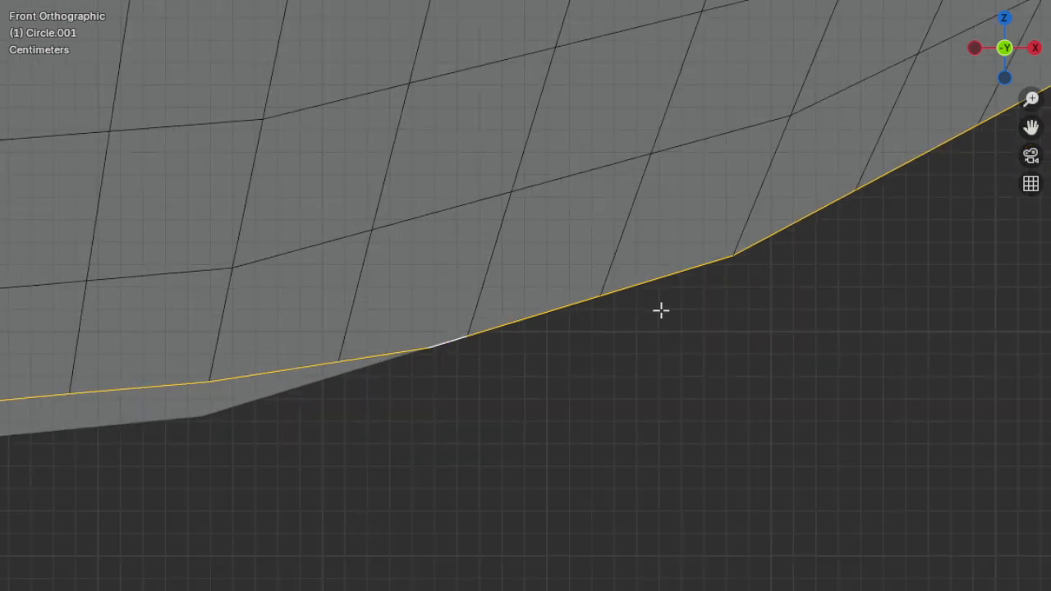
scroll(491, 361, "down", 6)
middle_click_drag(500, 201, 483, 340, "shift")
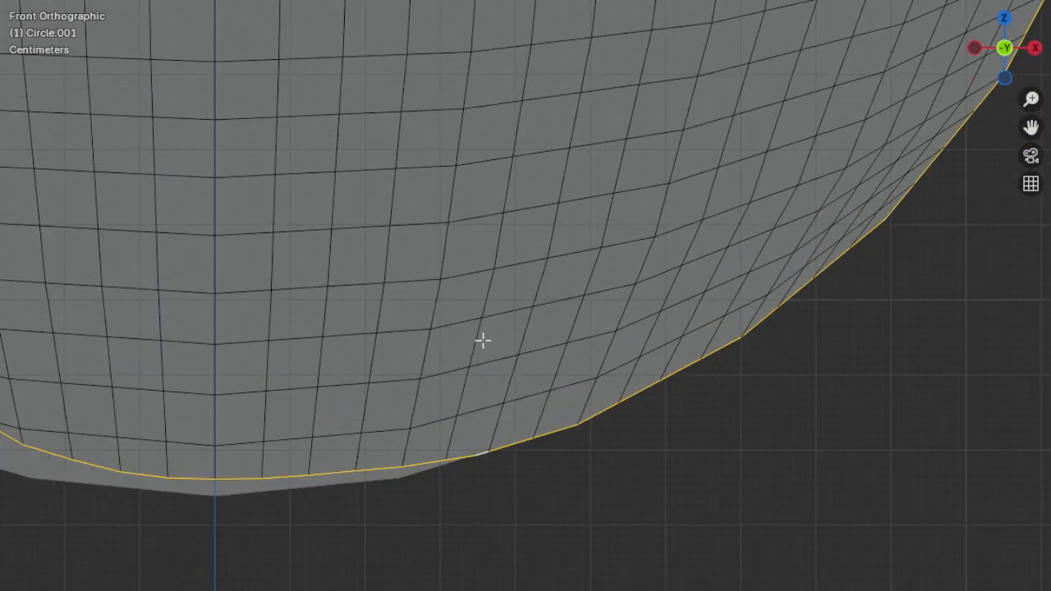
scroll(501, 288, "down", 5)
middle_click_drag(544, 94, 522, 355, "shift")
middle_click_drag(645, 209, 537, 429, "shift")
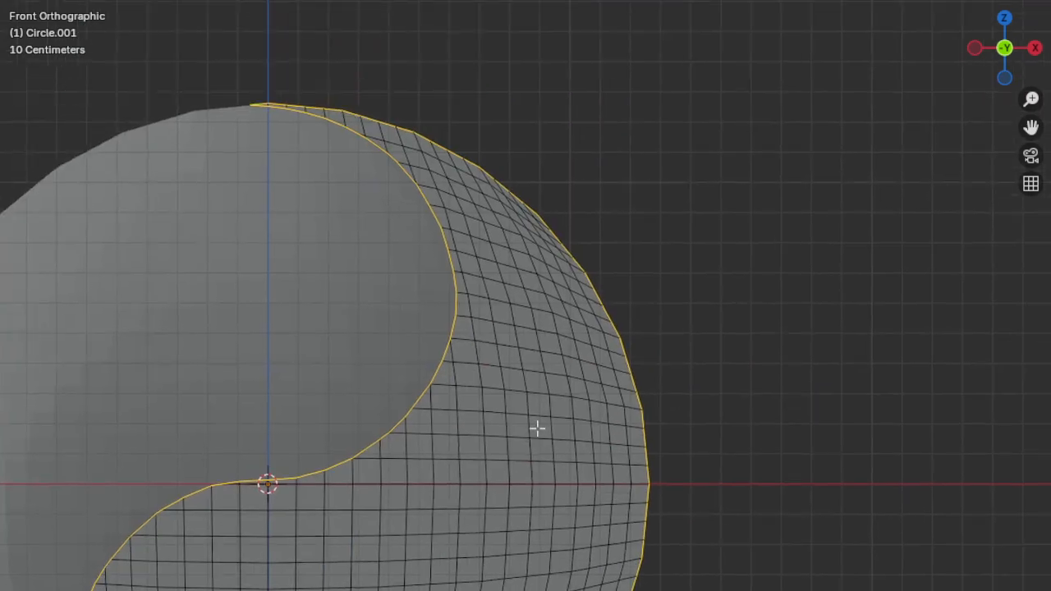
middle_click_drag(556, 379, 718, 214, "shift")
scroll(719, 214, "down", 2)
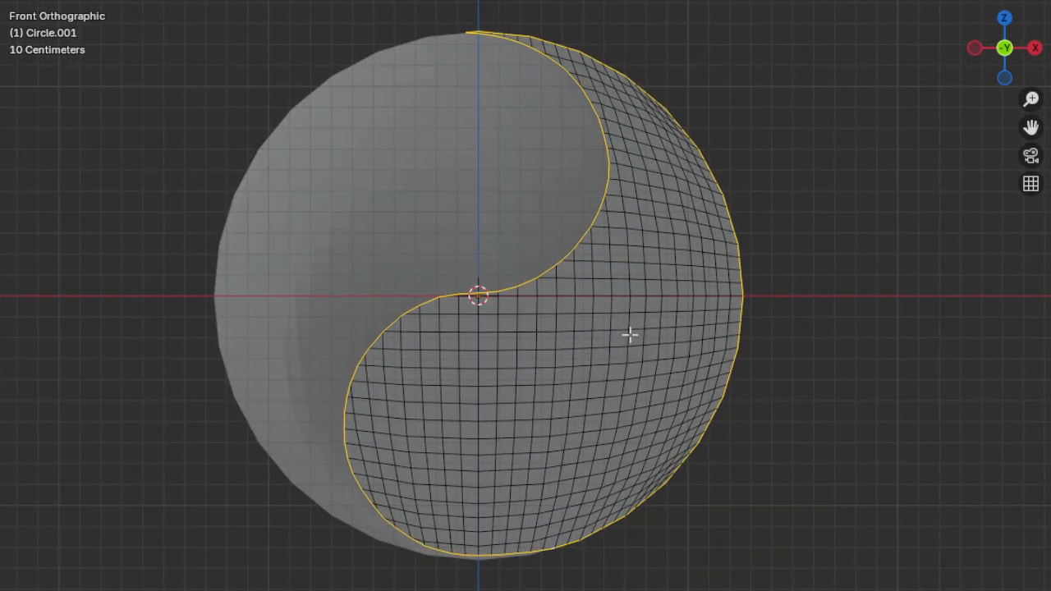
Try to move the selected boundary along Y toward the other half's back rim in right view, using a reduced proportional falloff.
middle_click_drag(669, 326, 511, 347)
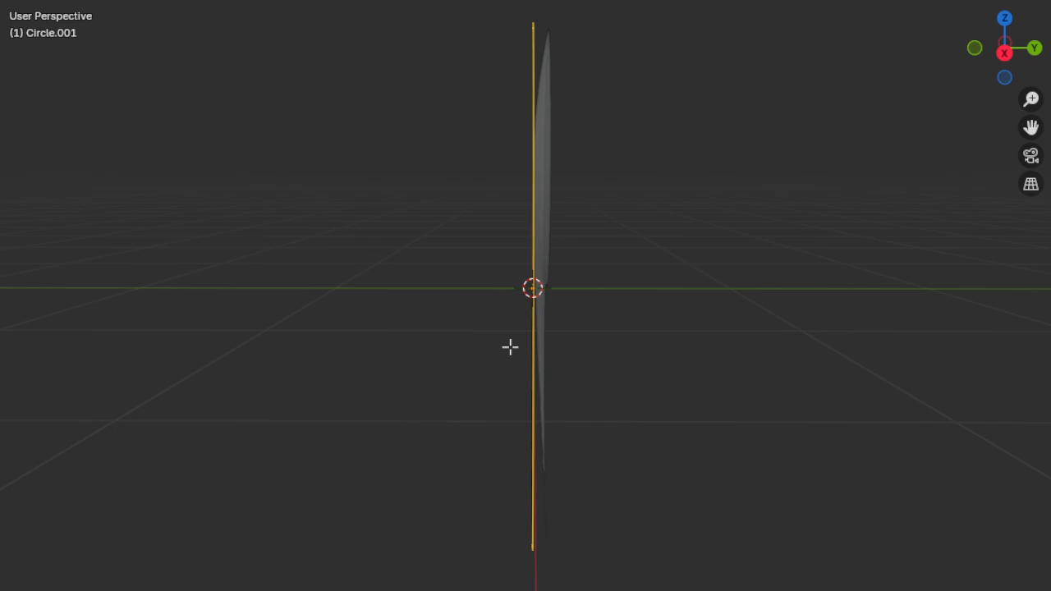
key("KP_3")
middle_click_drag(492, 252, 587, 258)
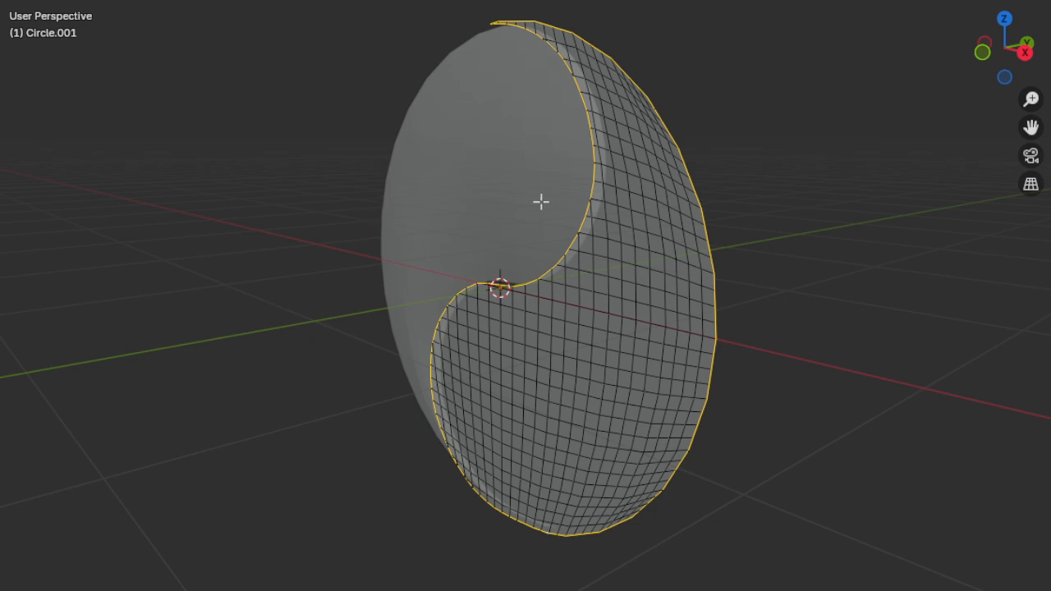
middle_click_drag(542, 202, 535, 235)
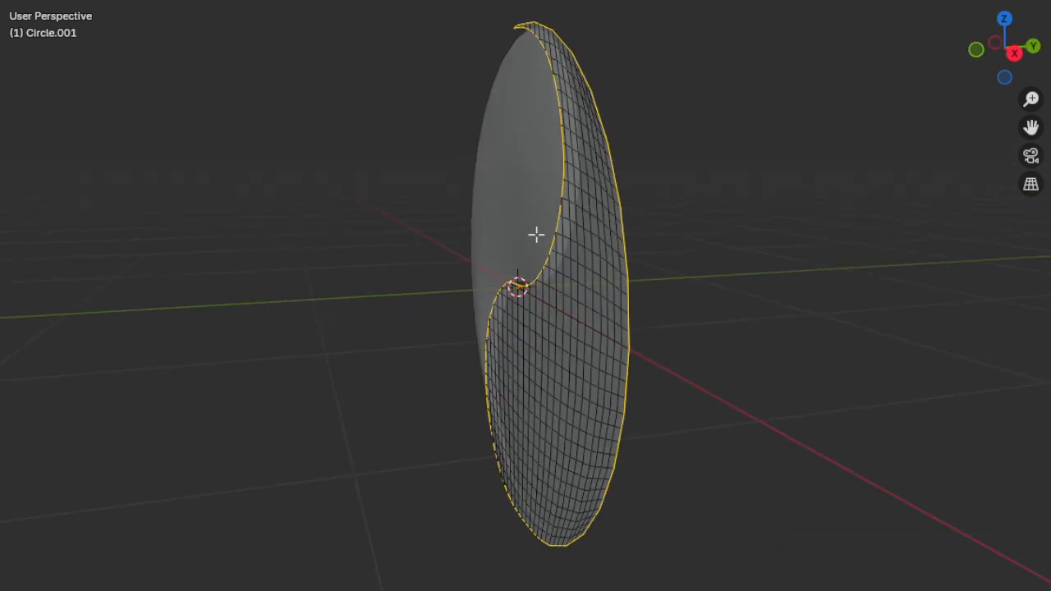
key("KP_3")
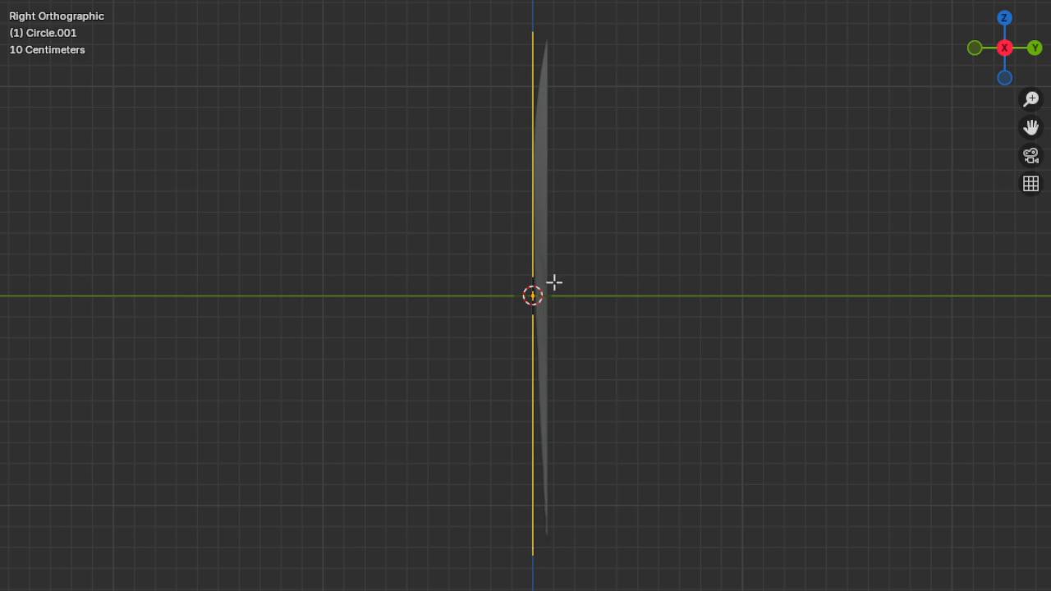
key("g")
key("y")
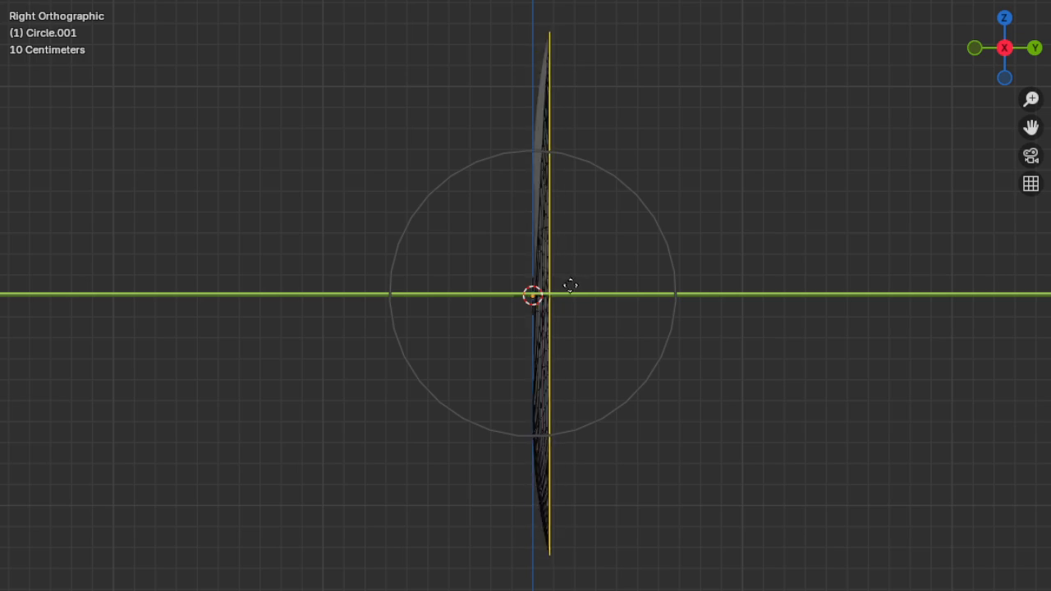
scroll(570, 284, "up", 4)
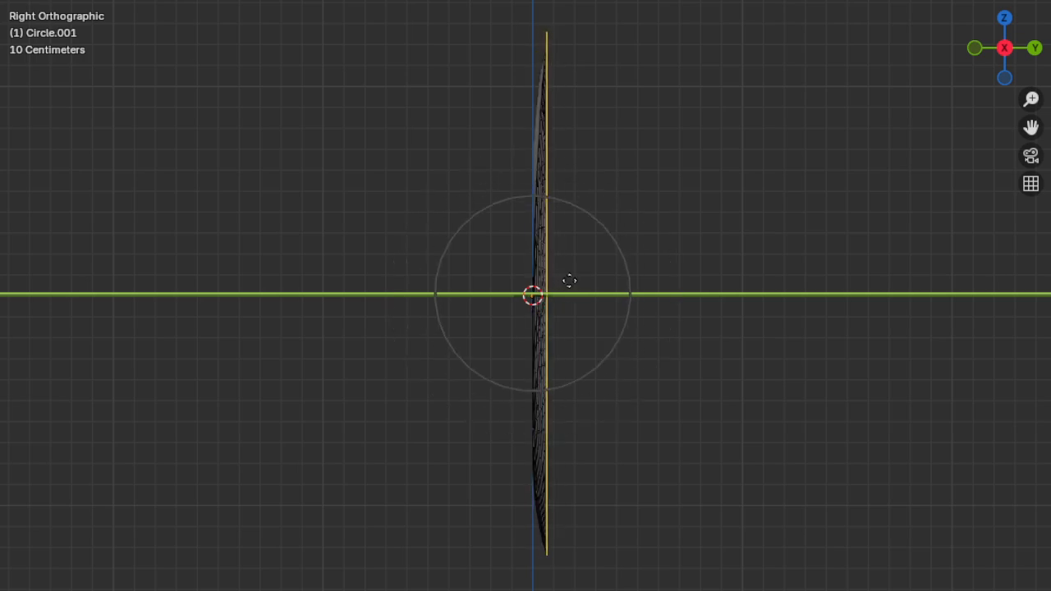
left_click(569, 281)
scroll(568, 282, "up", 10)
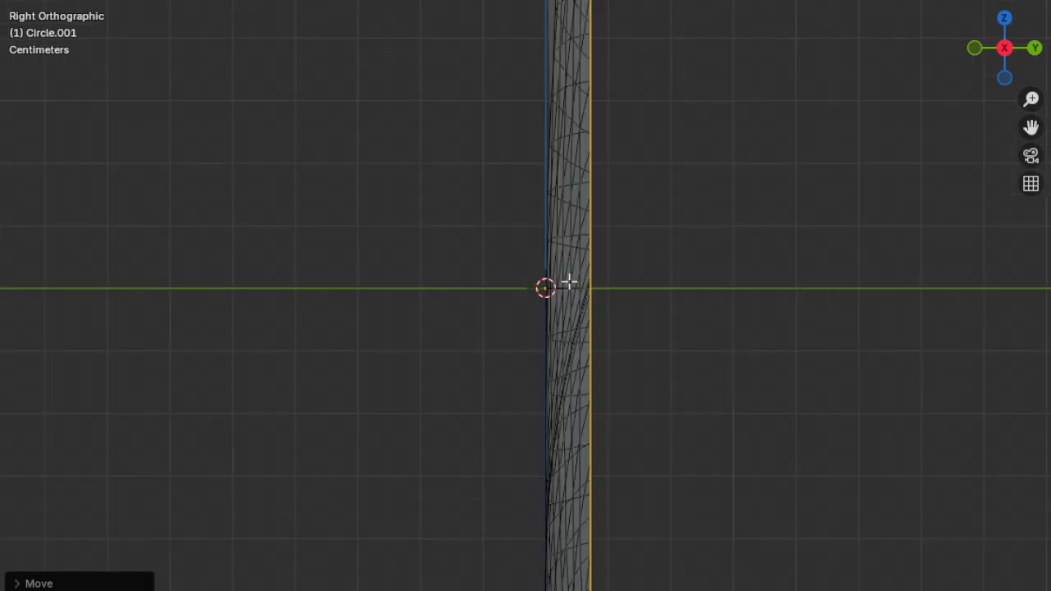
middle_click_drag(712, 344, 539, 390, "shift")
scroll(539, 388, "up", 1)
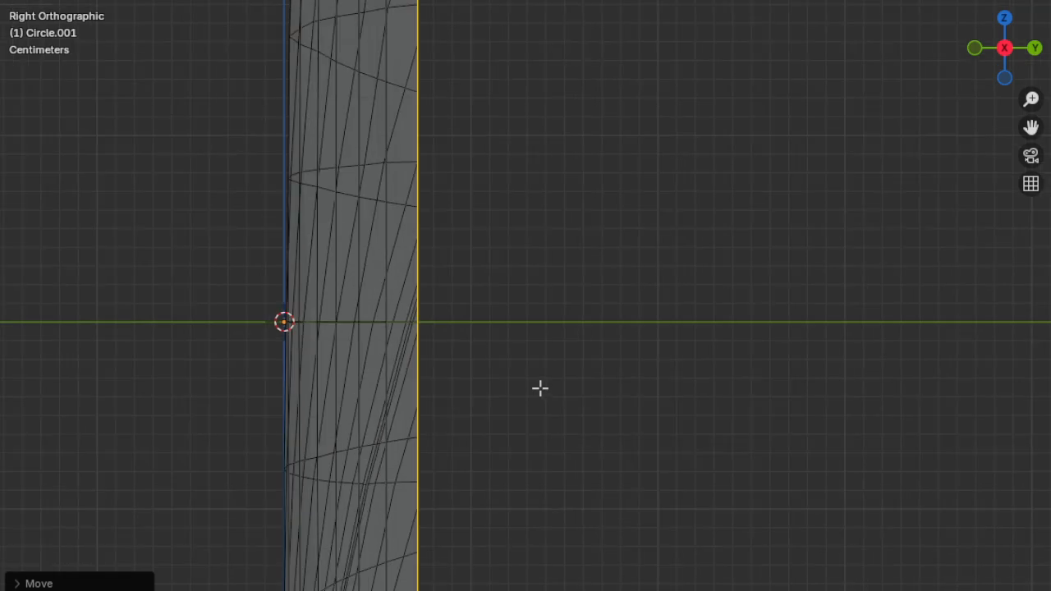
Move the selected boundary loop along Y with proportional falloff until it lines up with the other half's back rim.
key("Tab")
scroll(475, 383, "up", 2)
middle_click_drag(474, 380, 571, 392, "shift")
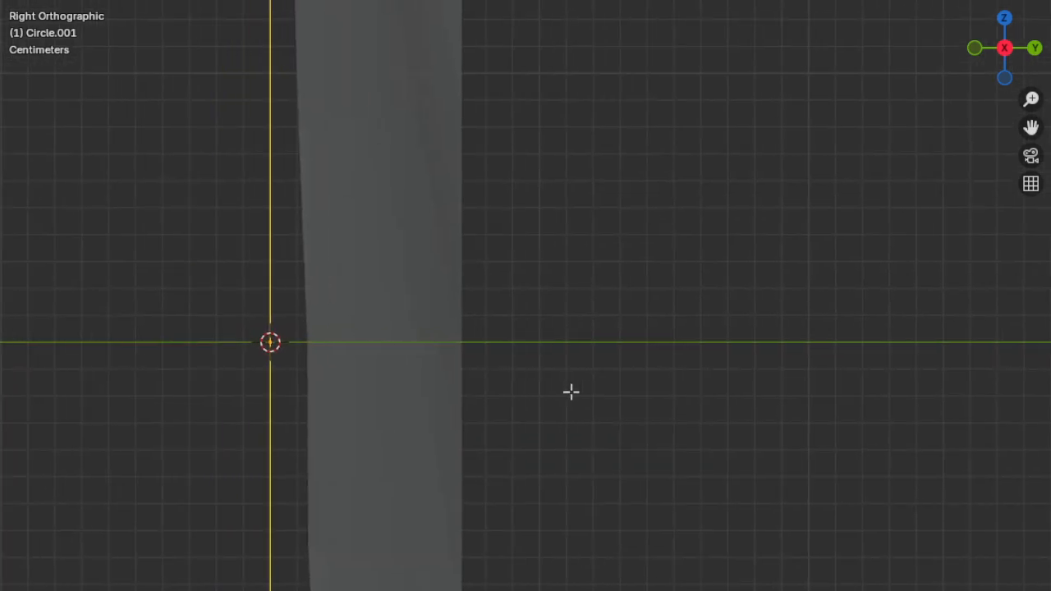
key("g")
key("y")
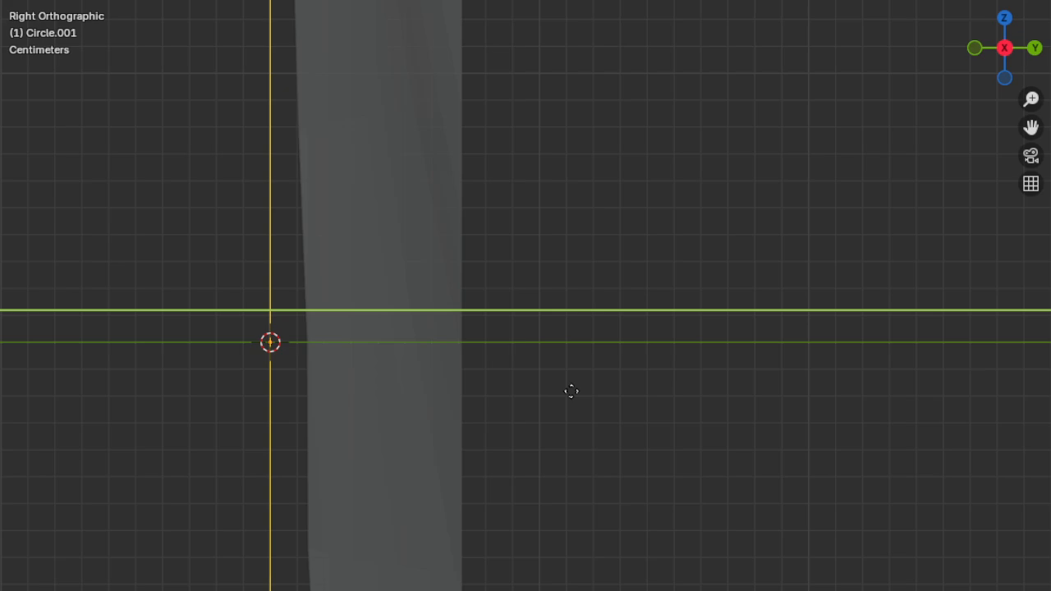
left_click(761, 371)
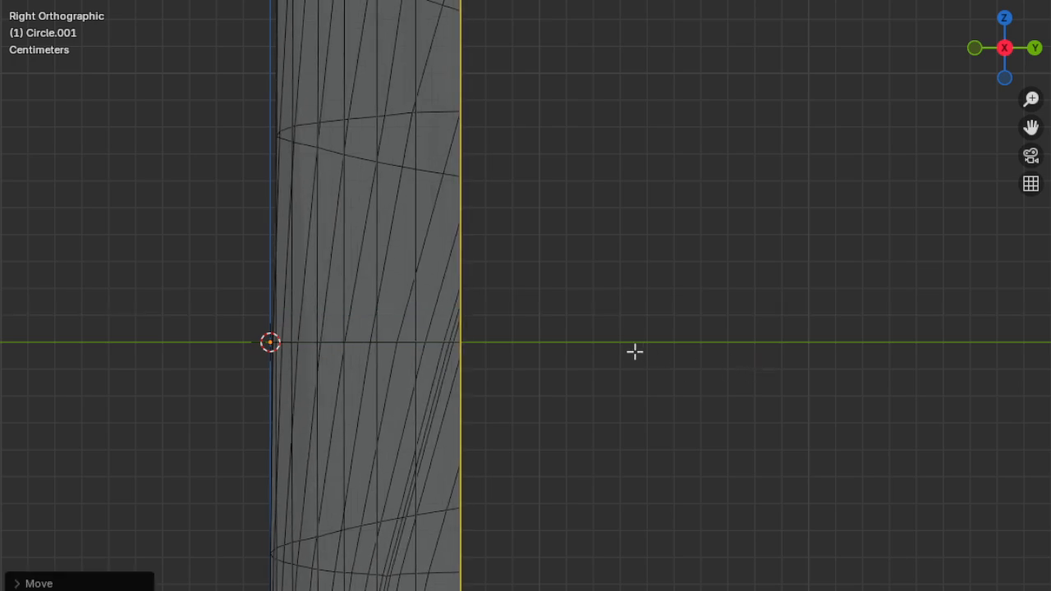
Return to Object Mode and apply Shade Smooth to the right yin-yang half.
key("KP_1")
scroll(648, 342, "down", 8)
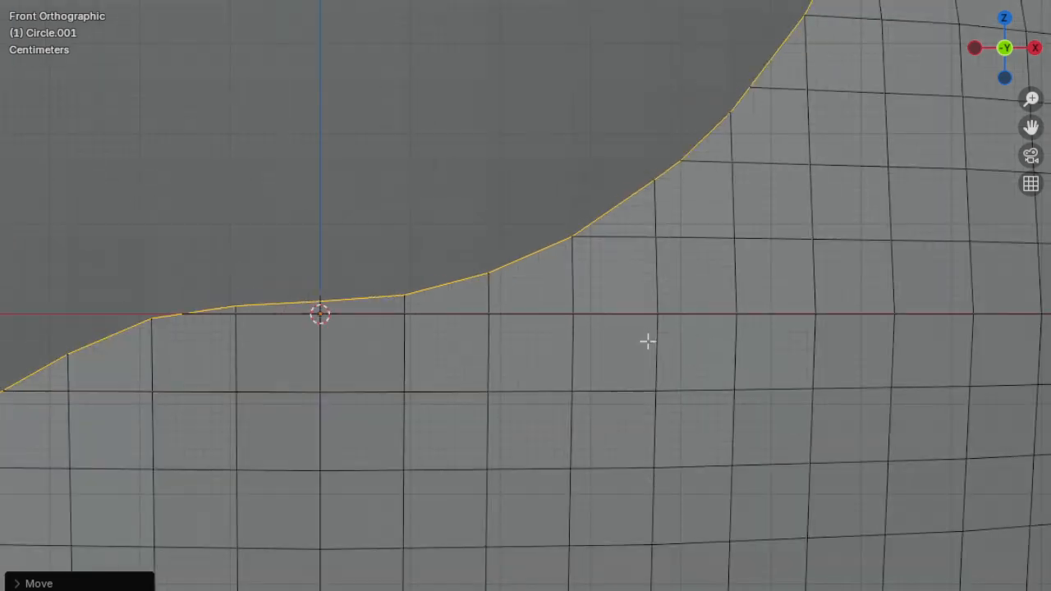
scroll(615, 328, "down", 1)
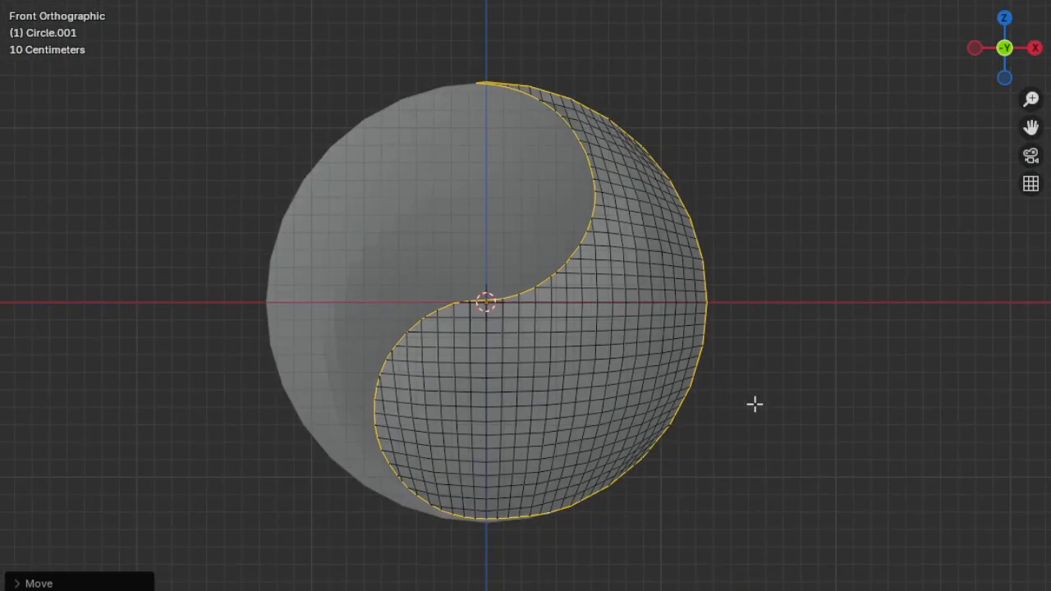
middle_click_drag(741, 406, 640, 399)
key("Tab")
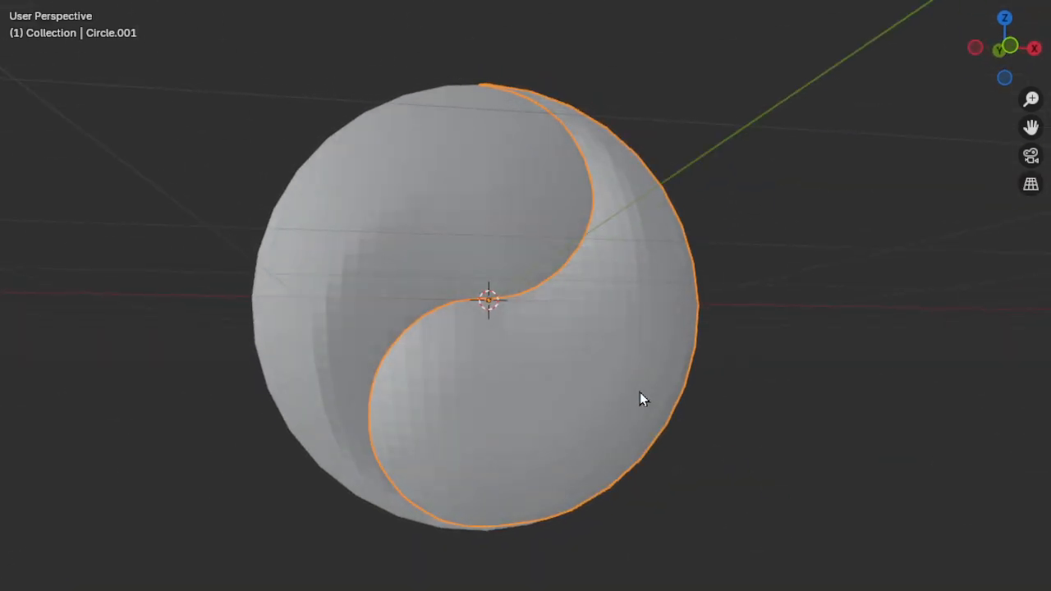
key("KP_1")
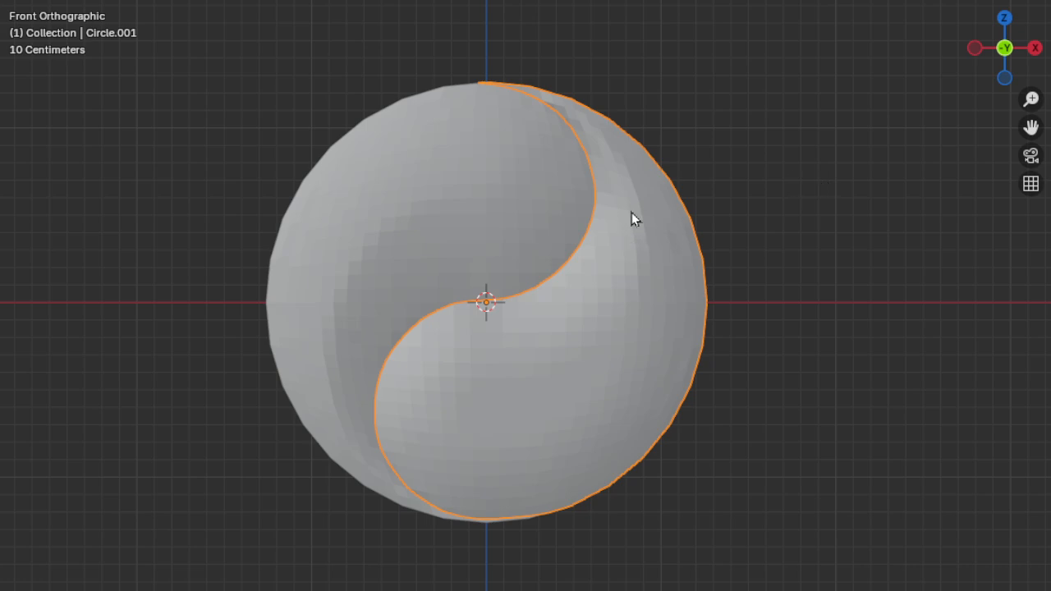
right_click(639, 266)
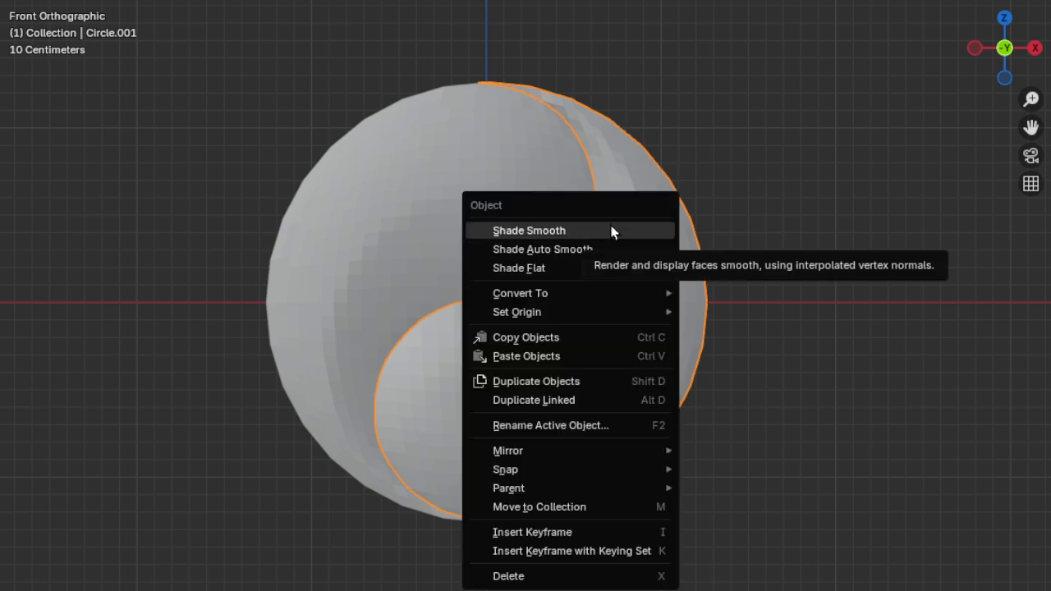
left_click(612, 231)
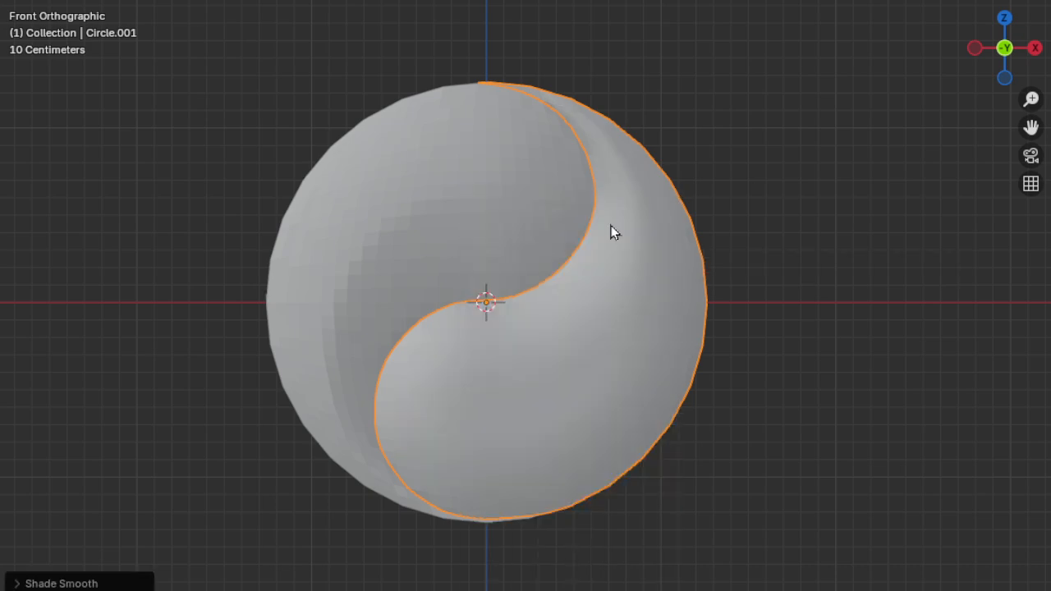
Apply Shade Smooth to the left yin-yang half and clear the selection.
left_click(401, 186)
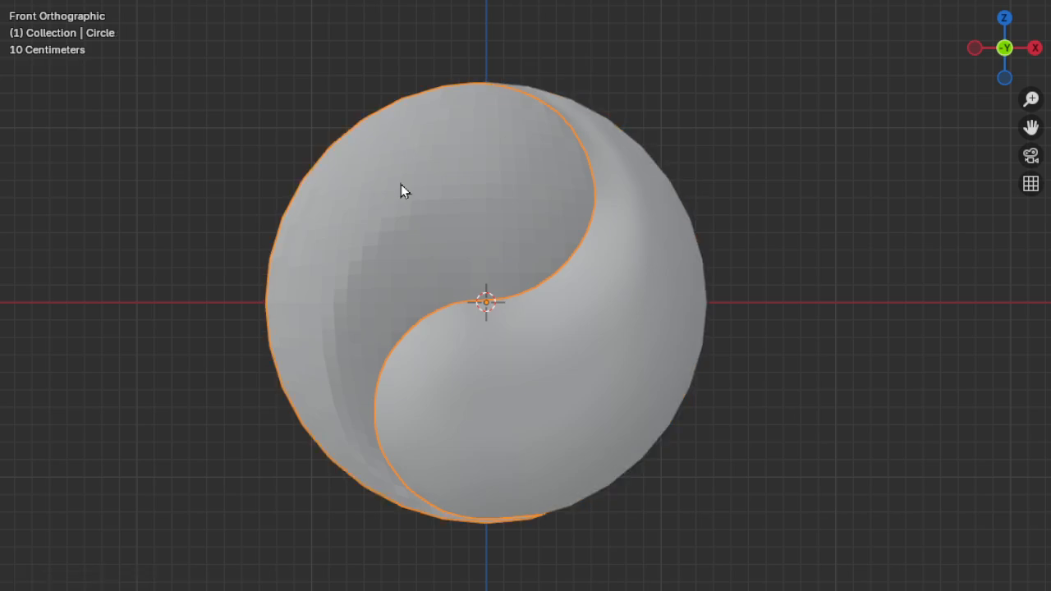
right_click(401, 163)
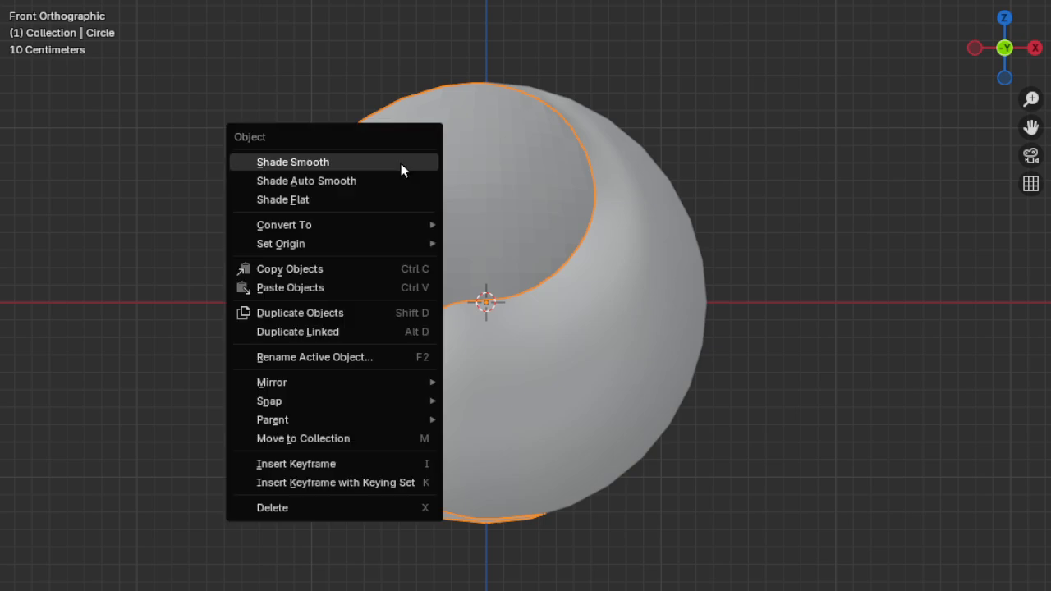
left_click(401, 163)
left_click(841, 140)
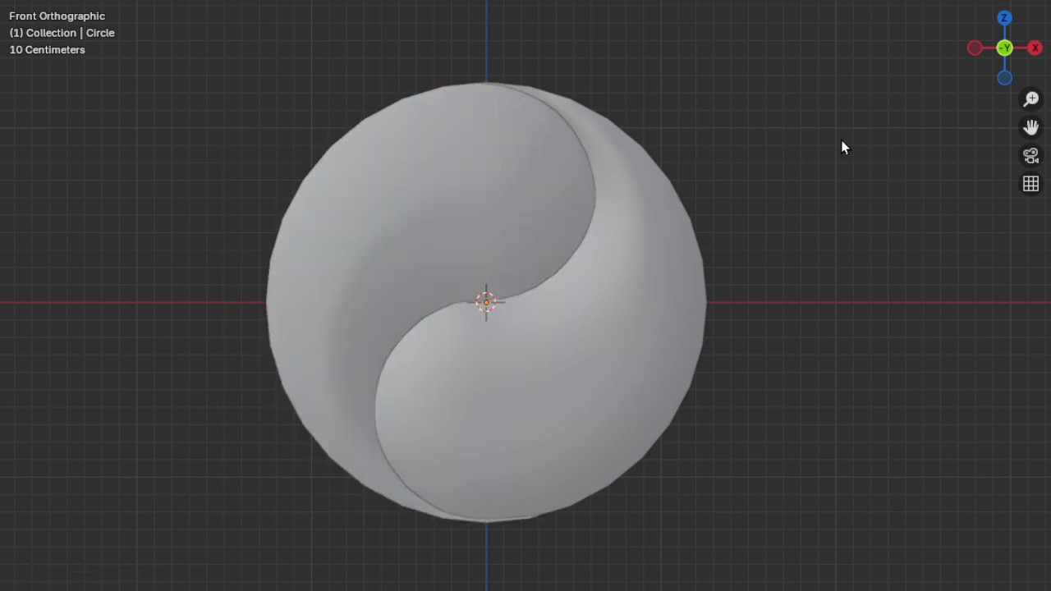
Open the left yin-yang half in Edit Mode and turn on X-ray display.
middle_click_drag(713, 239, 749, 250, "shift")
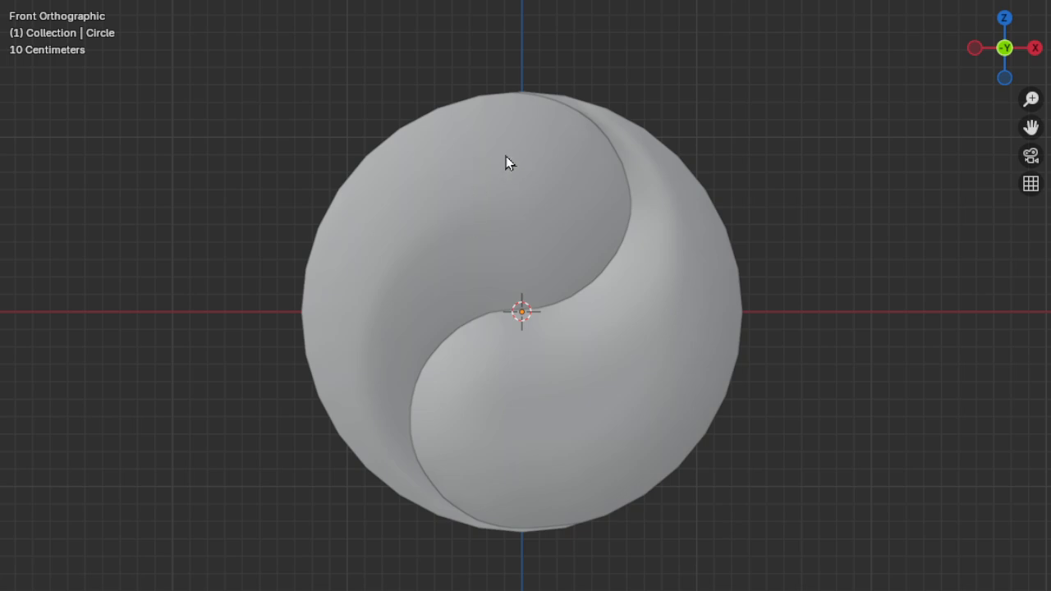
key("Tab")
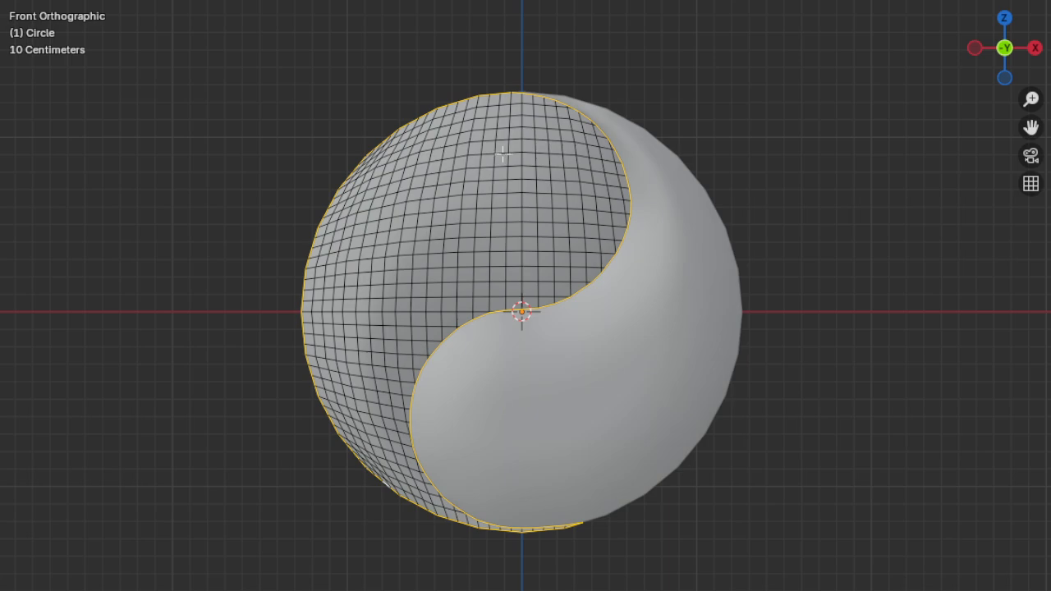
scroll(502, 153, "up", 2)
scroll(558, 159, "down", 1)
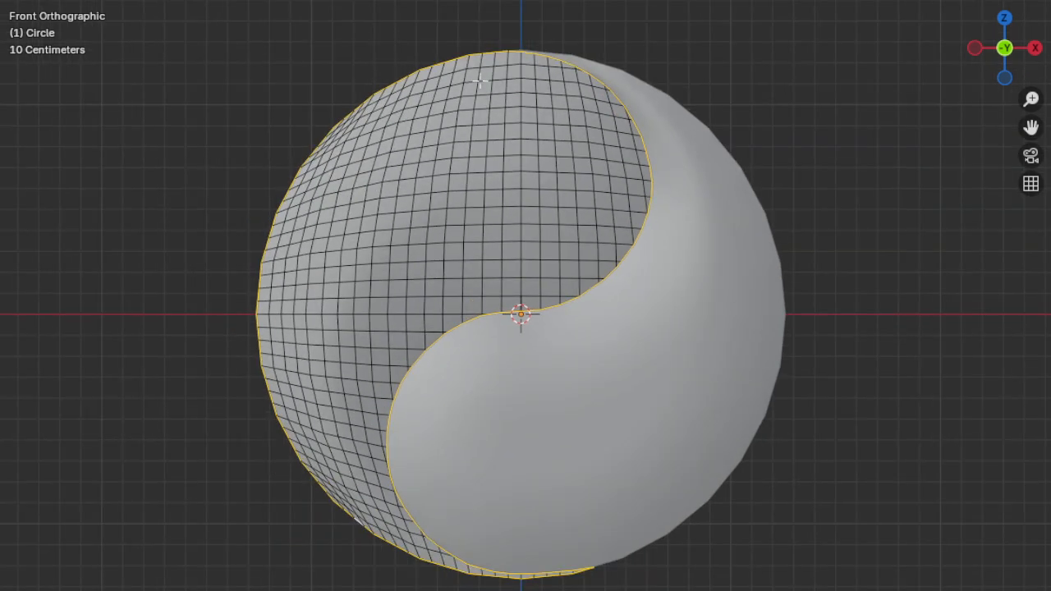
key("alt+z")
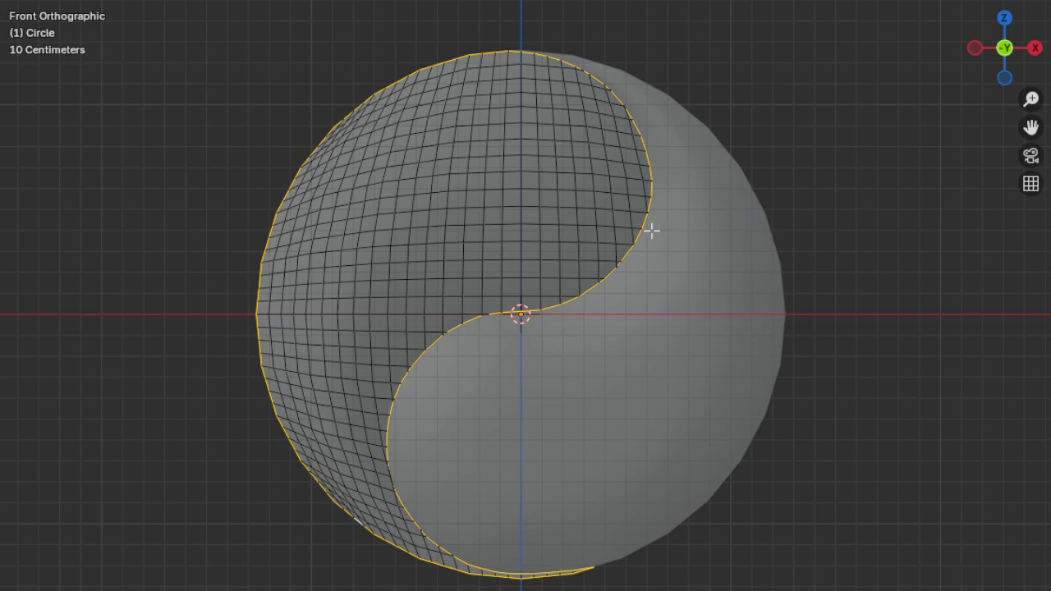
Duplicate the selected boundary loop in place, separate the copy into its own object, and return to Object Mode.
scroll(419, 441, "up", 10)
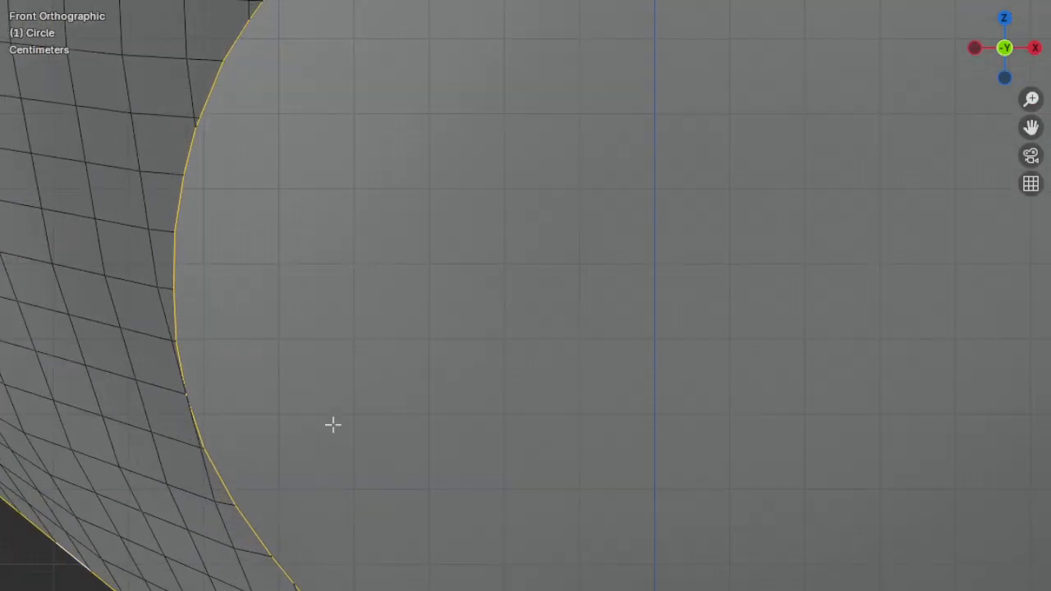
scroll(333, 426, "down", 10)
middle_click_drag(334, 455, 334, 453)
scroll(334, 453, "up", 1)
middle_click_drag(417, 437, 372, 439, "shift")
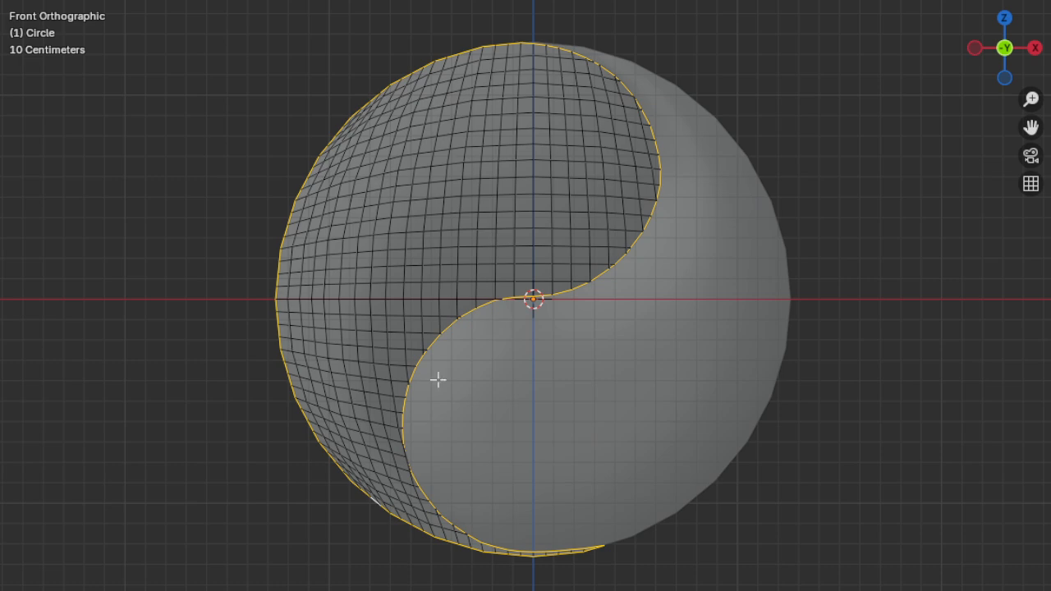
key("g")
right_click(439, 380)
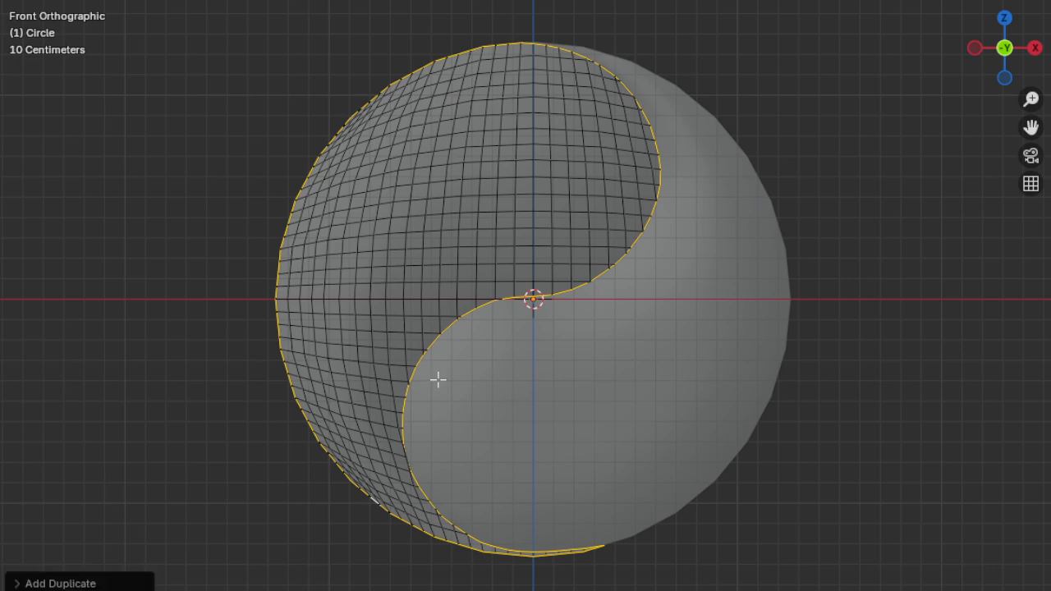
key("p")
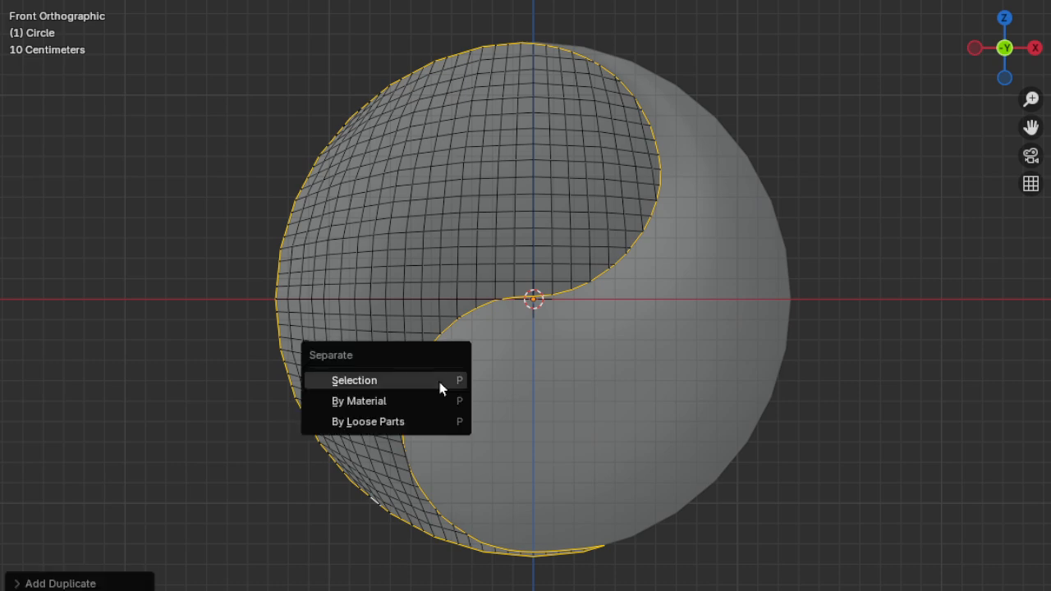
left_click(440, 382)
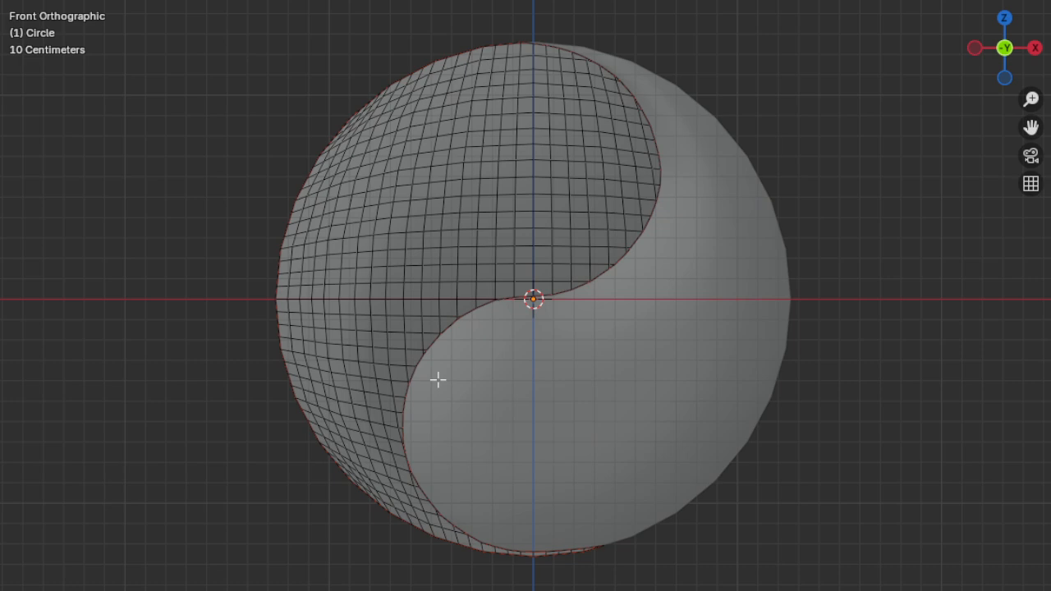
key("Tab")
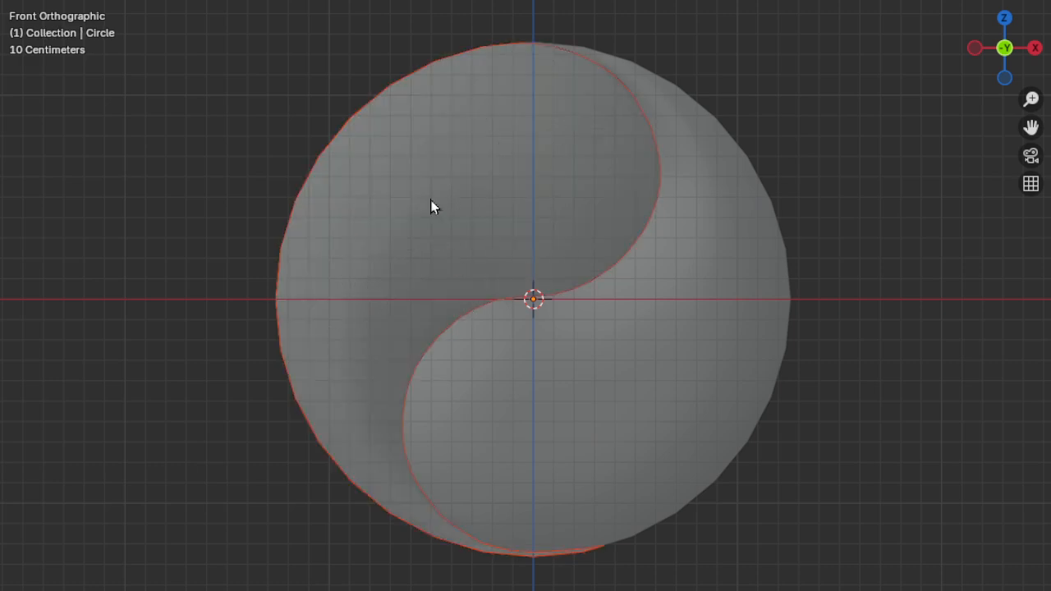
Restore the full window layout, enlarge the Outliner, and show the scene in wireframe with the object Circle selected.
key("ctrl+alt+space")
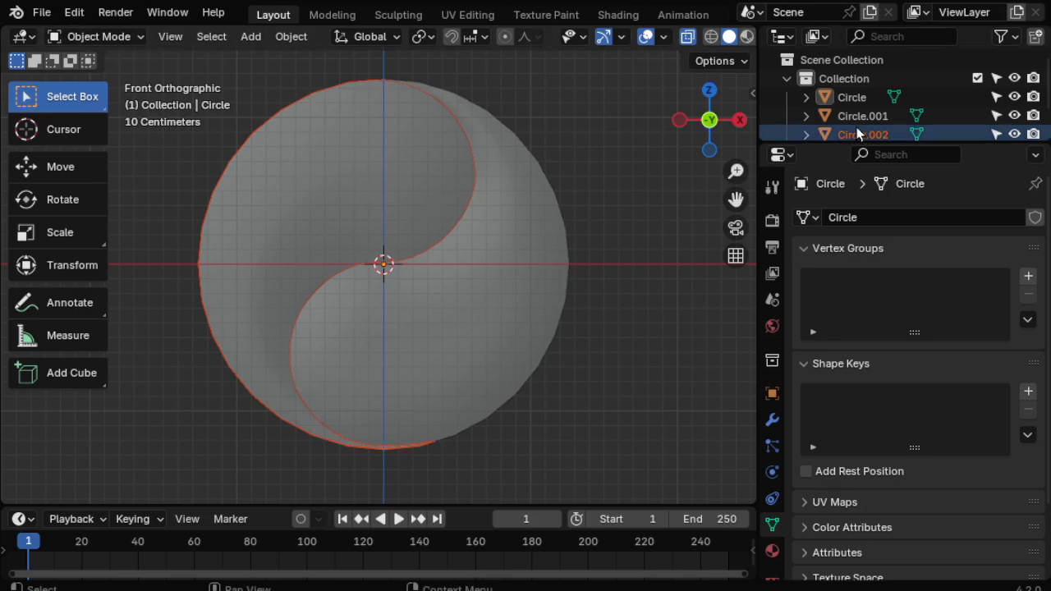
left_click_drag(859, 139, 860, 215)
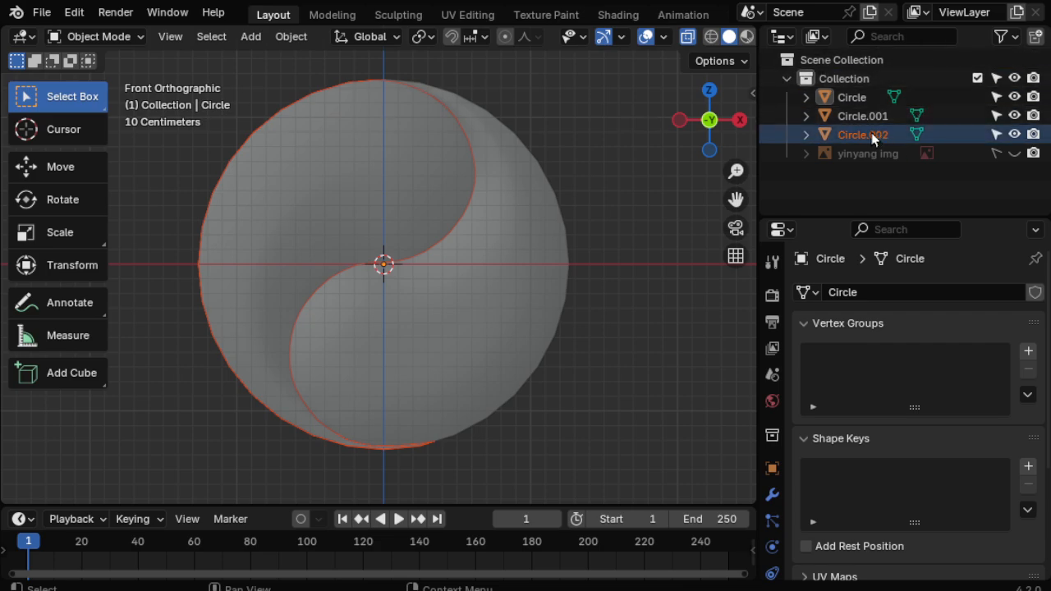
left_click(853, 98)
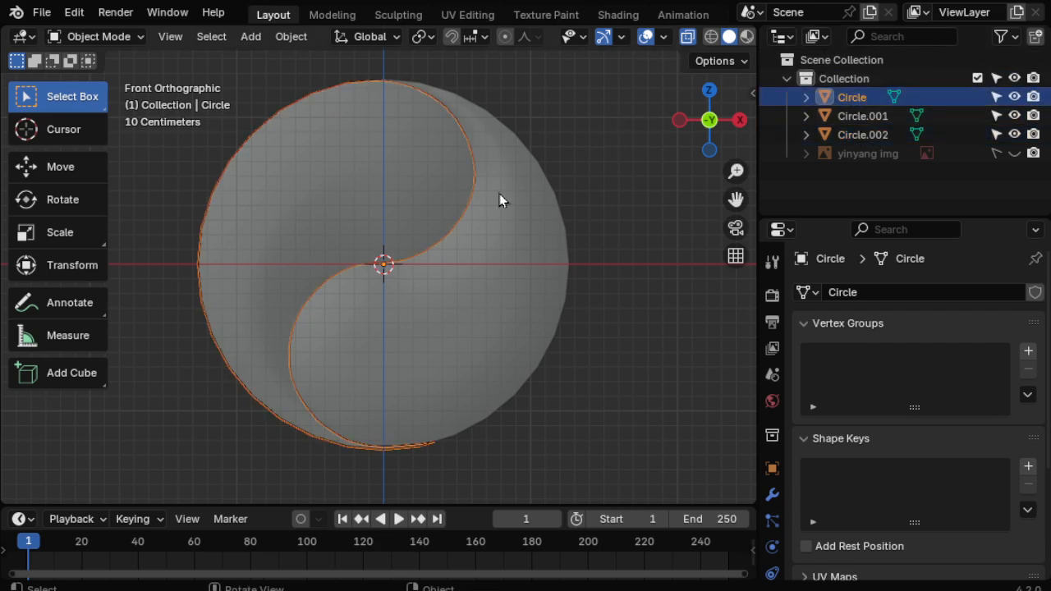
key("z")
left_click(309, 233)
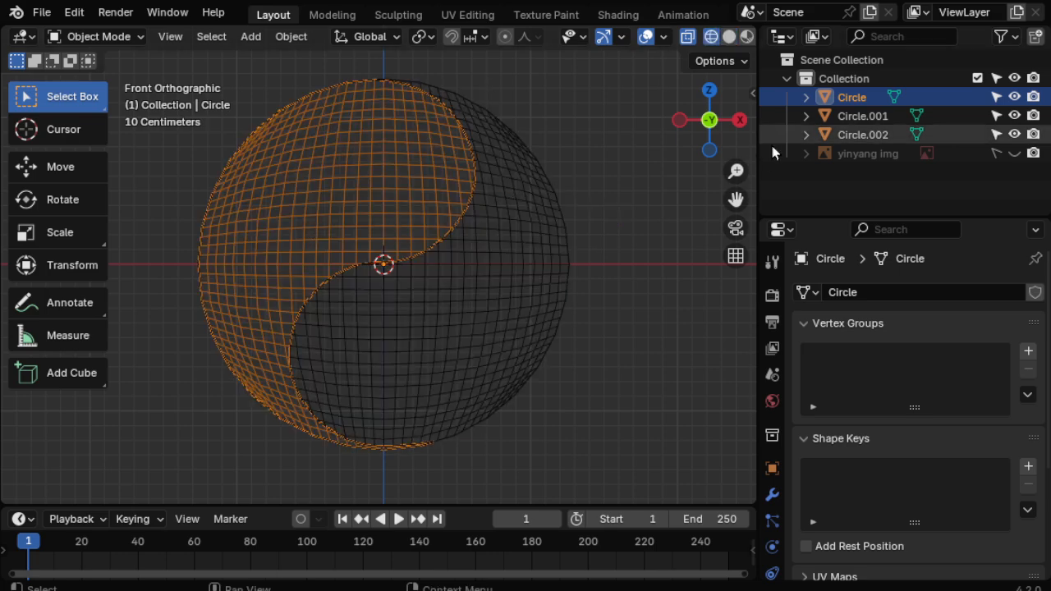
Identify Circle.001 and the separated outline Circle.002 by selecting them, test-moving the outline and undoing each move.
left_click(857, 119)
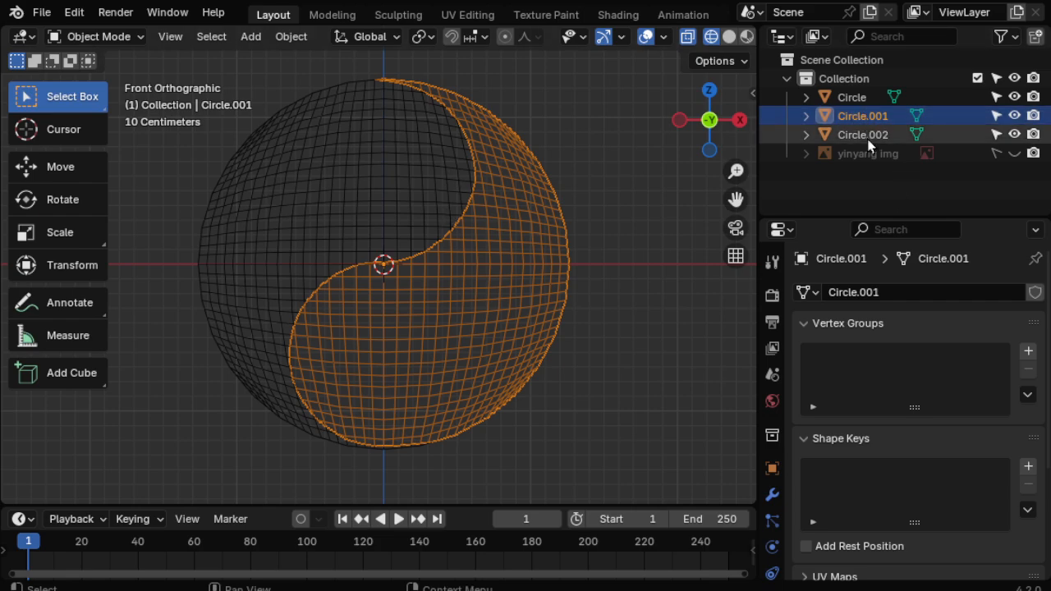
left_click(861, 136)
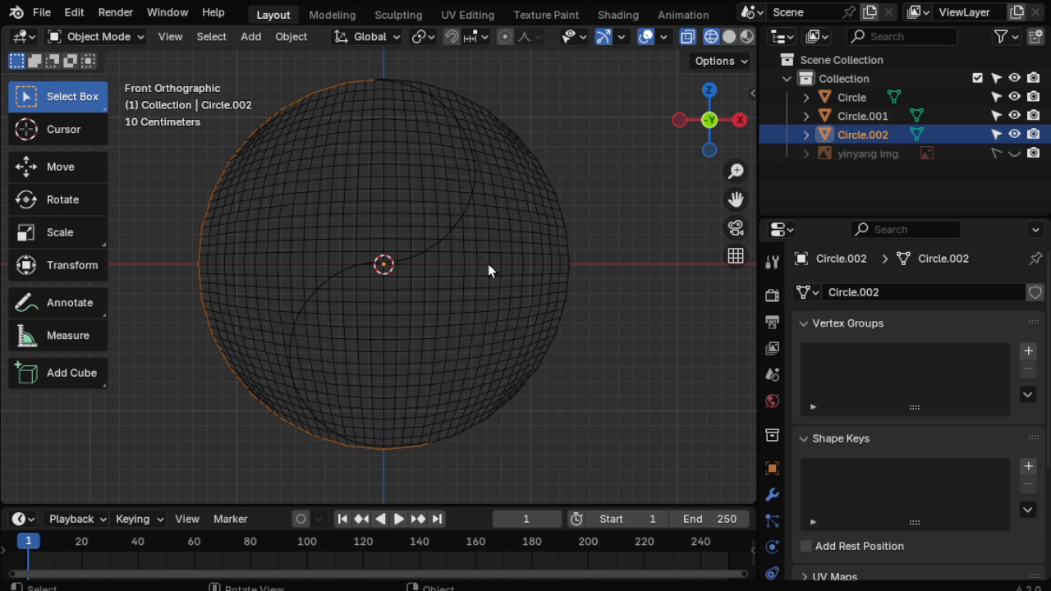
key("g")
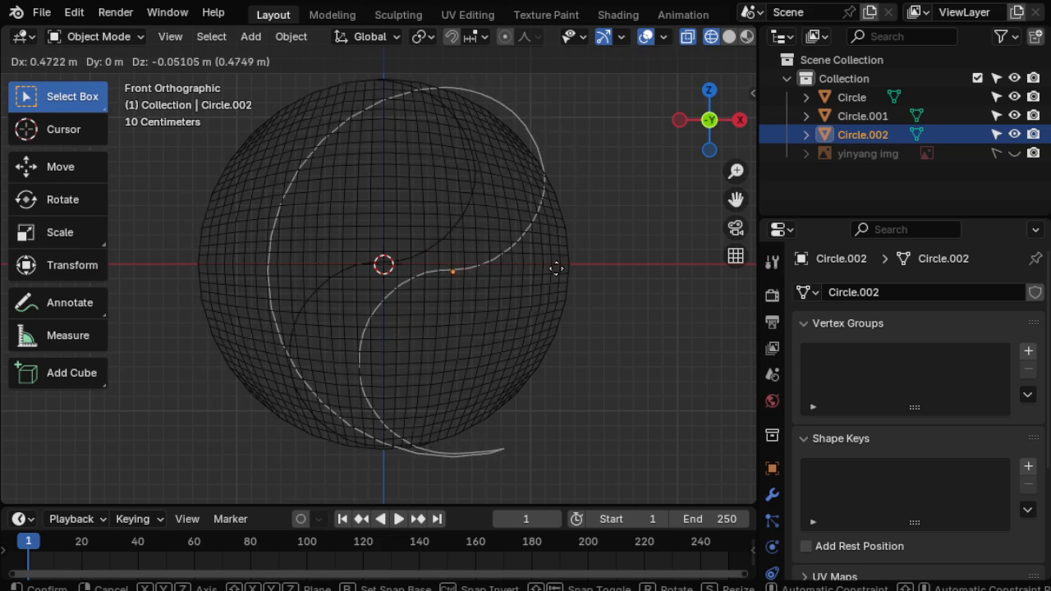
left_click(557, 271)
key("ctrl+z")
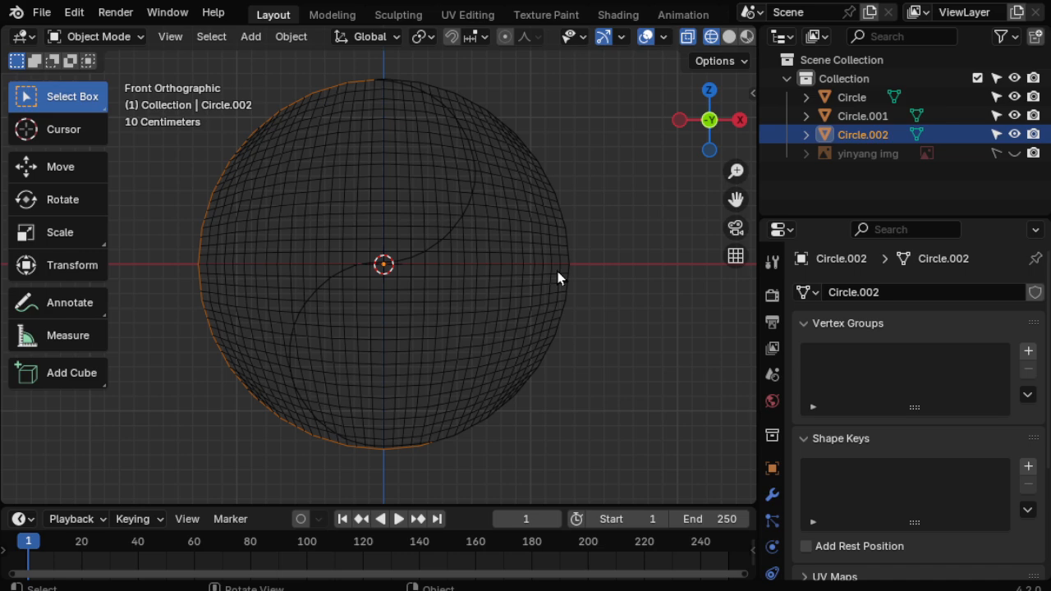
key("g")
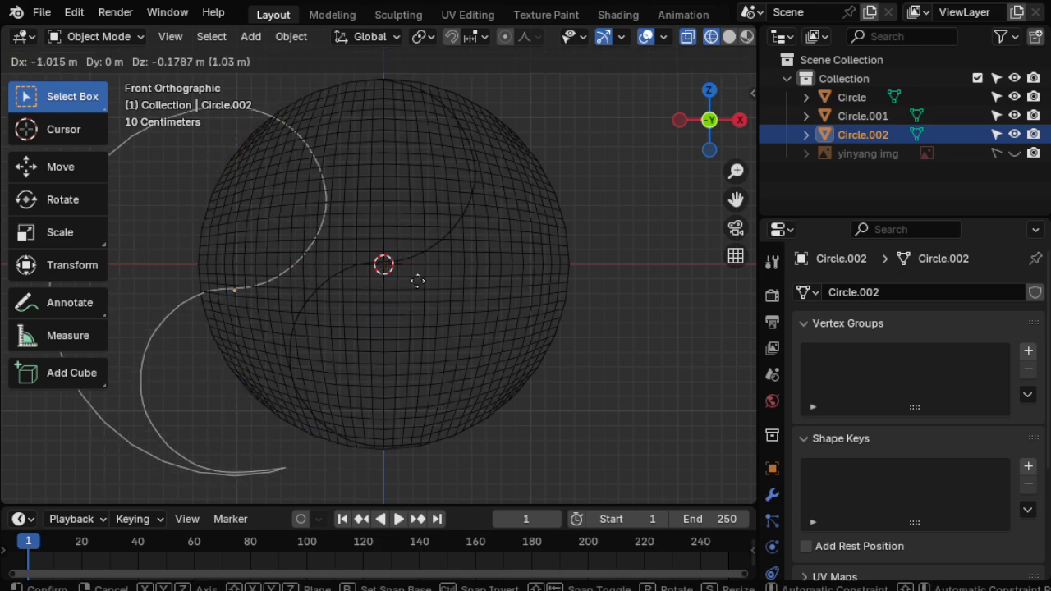
left_click(591, 276)
key("ctrl+z")
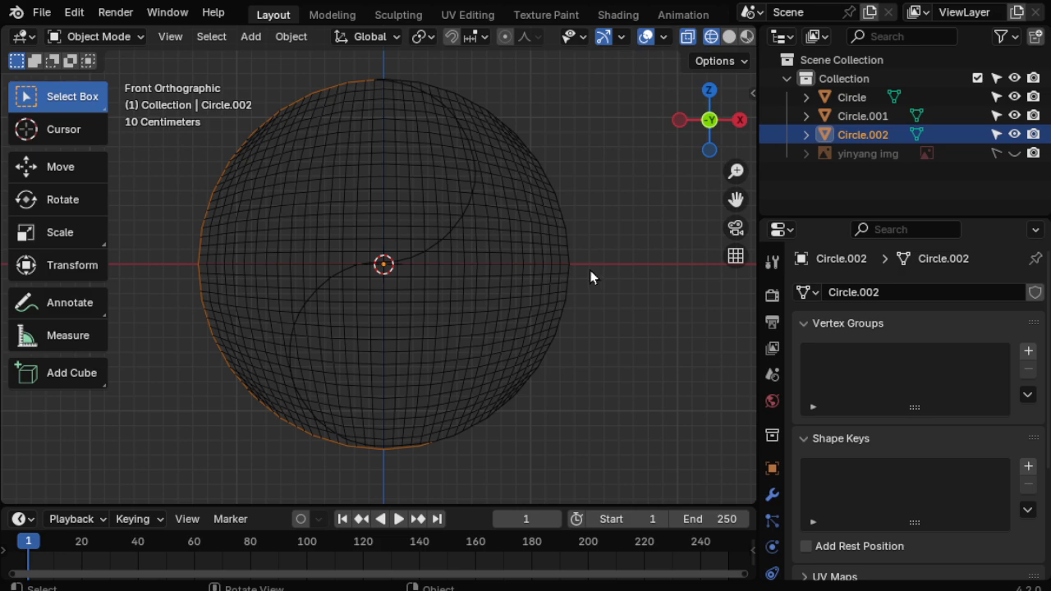
Rename the left half, Circle, as YIN and the right half, Circle.001, as YANG.
mouse_move(577, 253)
middle_mouse_down("shift")
mouse_move(581, 279)
mouse_move(582, 268)
middle_mouse_up("shift")
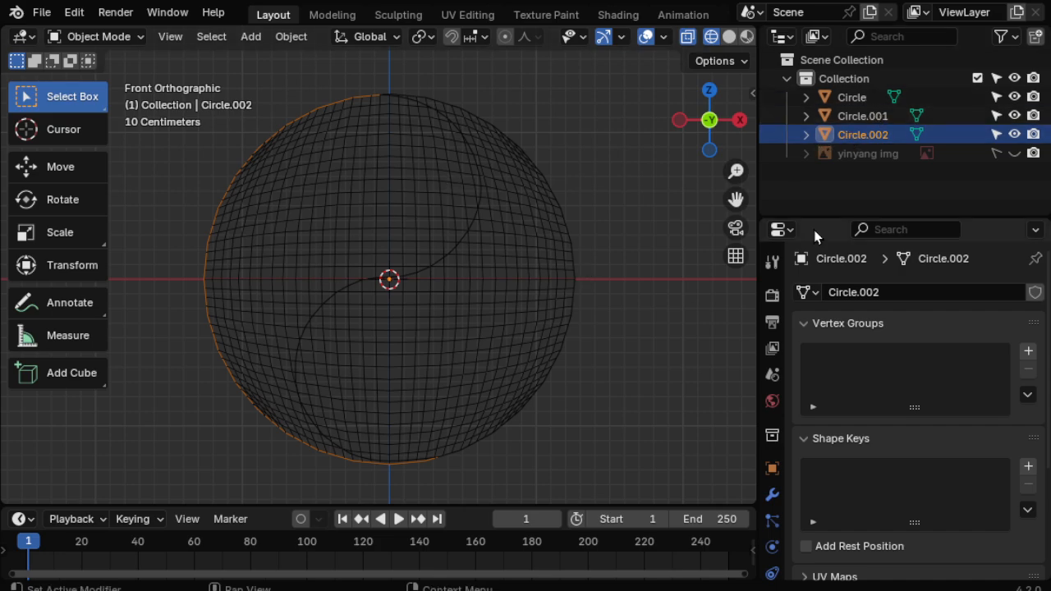
left_click(854, 98)
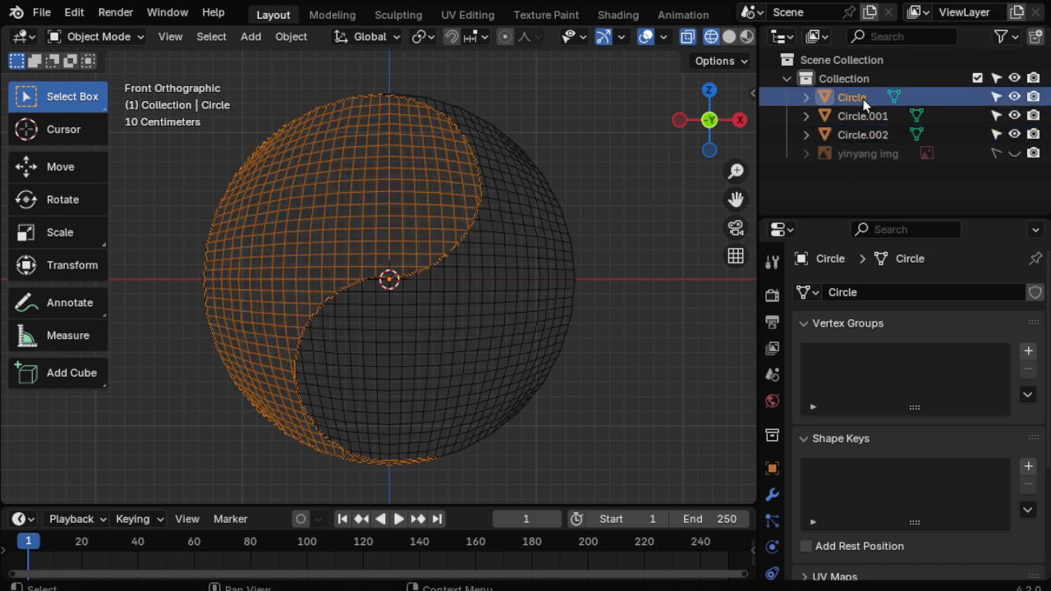
double_click(860, 97)
type("YIN")
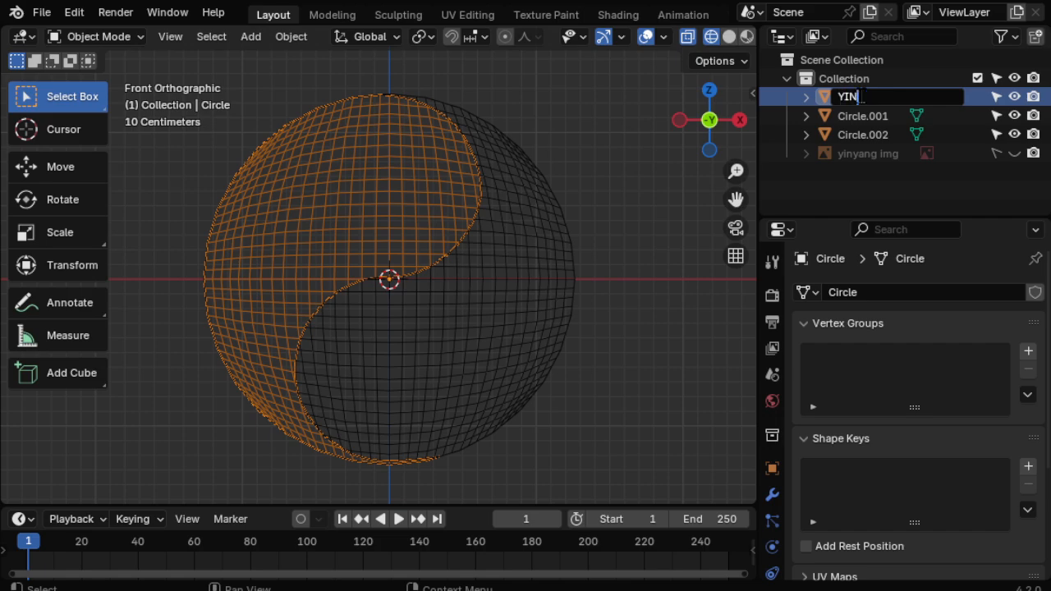
key("Return")
double_click(863, 97)
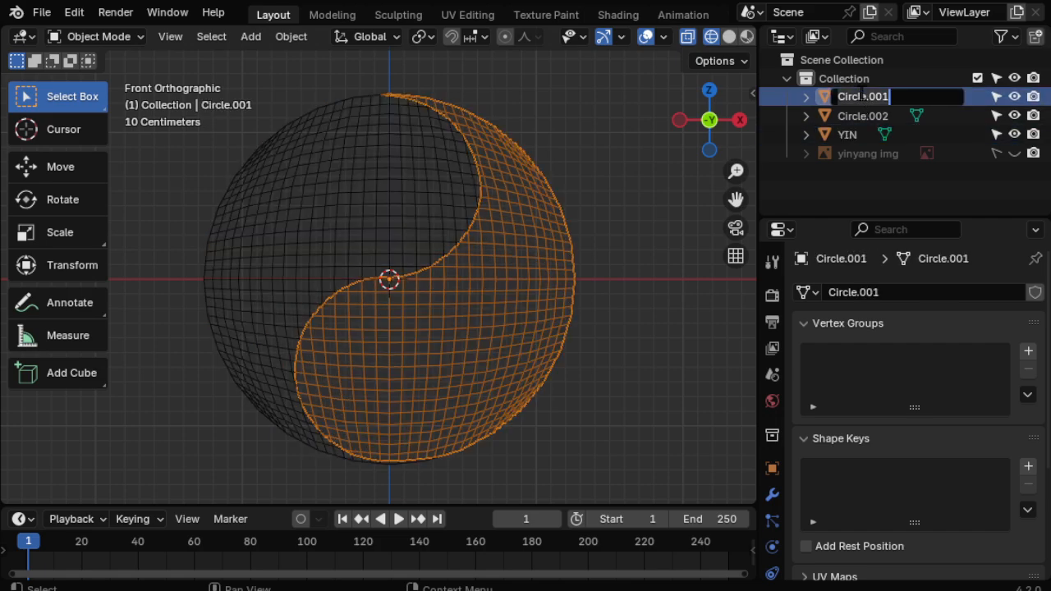
type("Y")
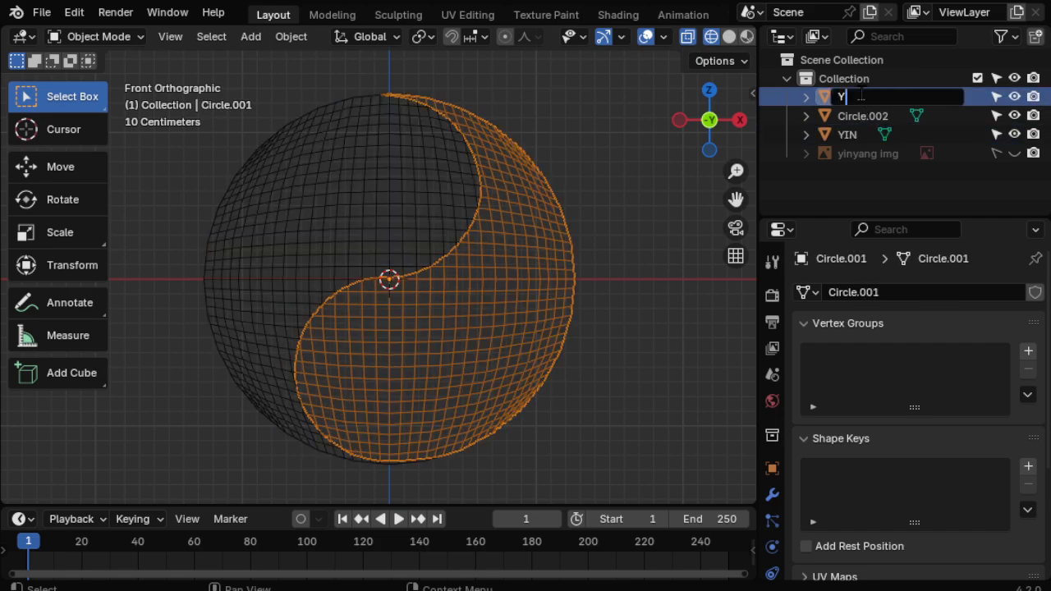
type("ANG")
key("Return")
Rename the separated boundary outline, Circle.002, as "yin b".
double_click(864, 98)
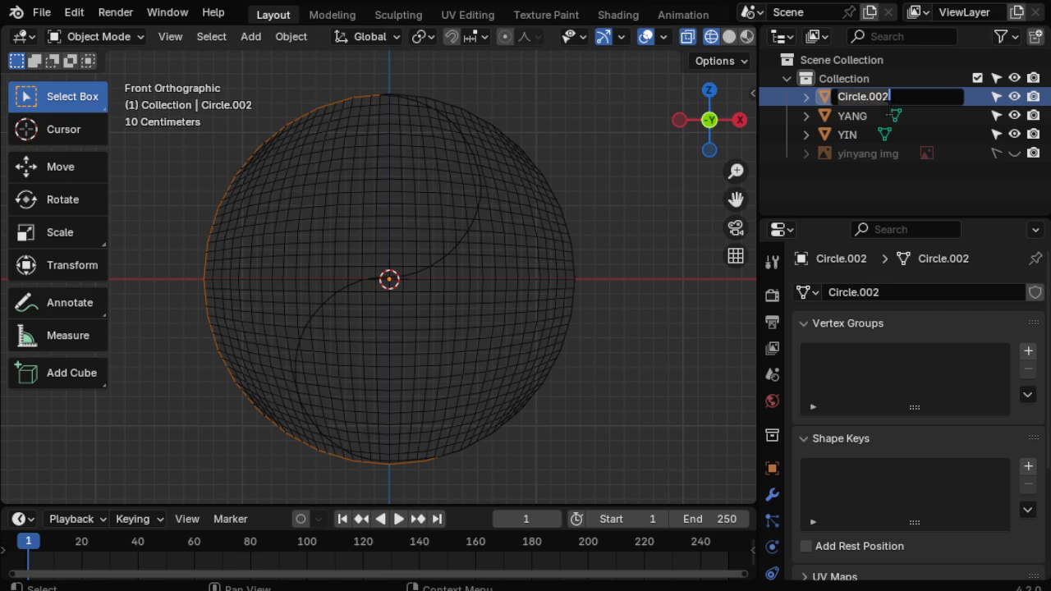
type("yin b")
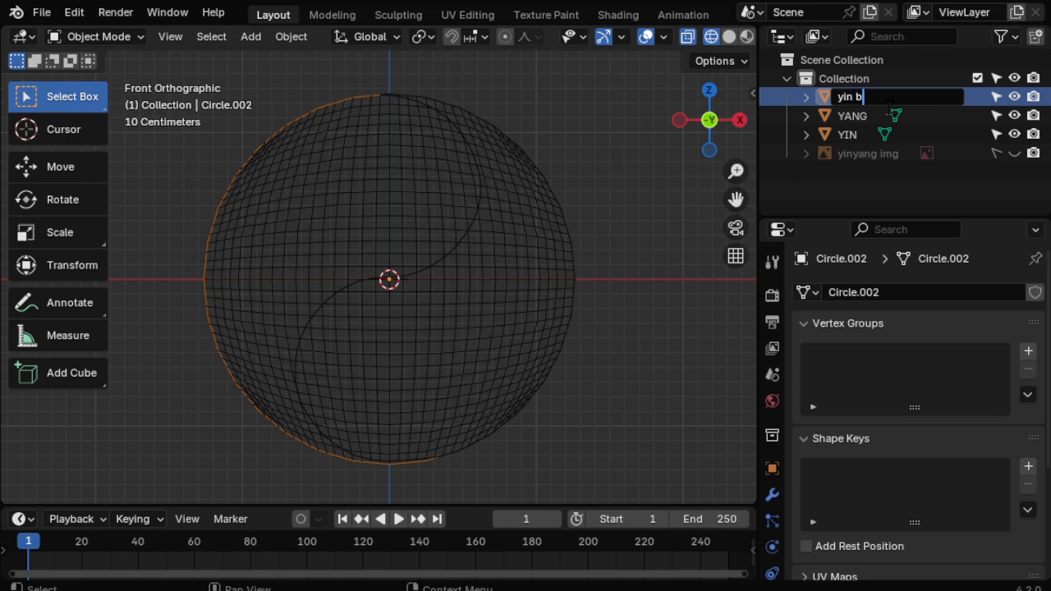
key("Return")
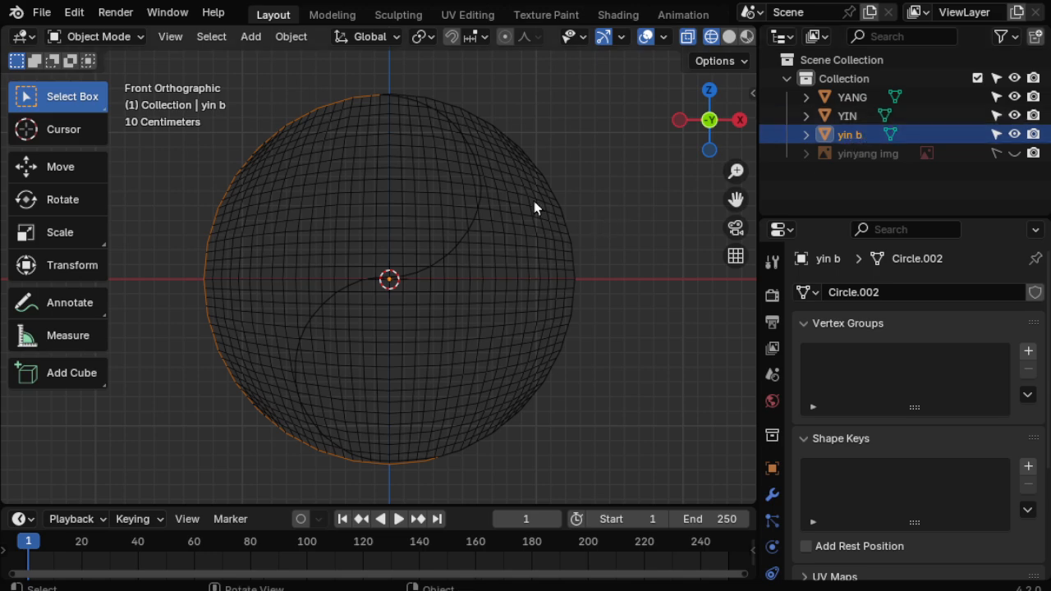
Test-move the yin b outline away from the YIN half and undo the move.
left_click(857, 121)
left_click(850, 139)
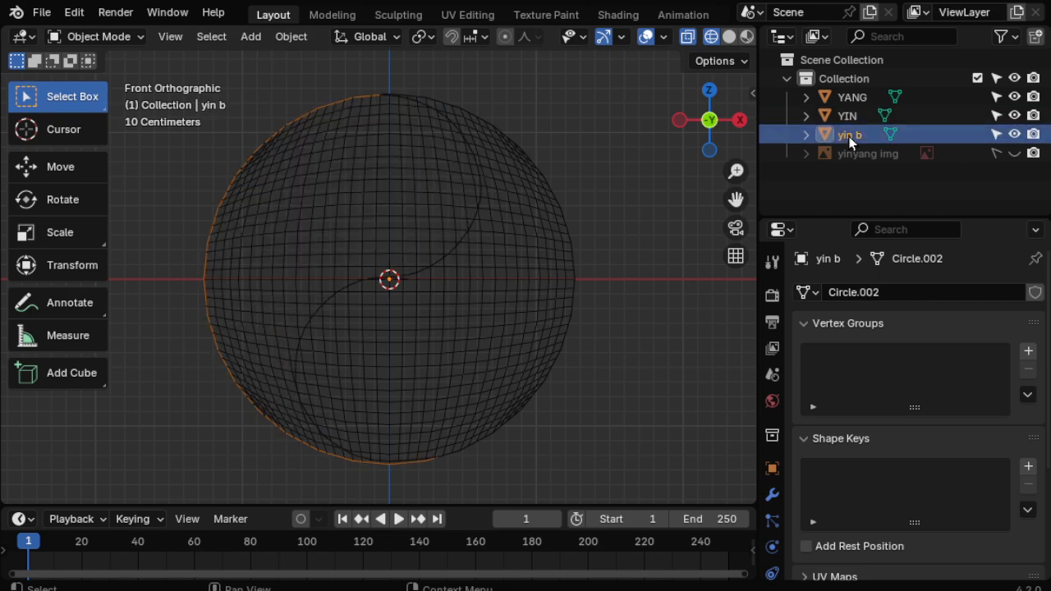
key("g")
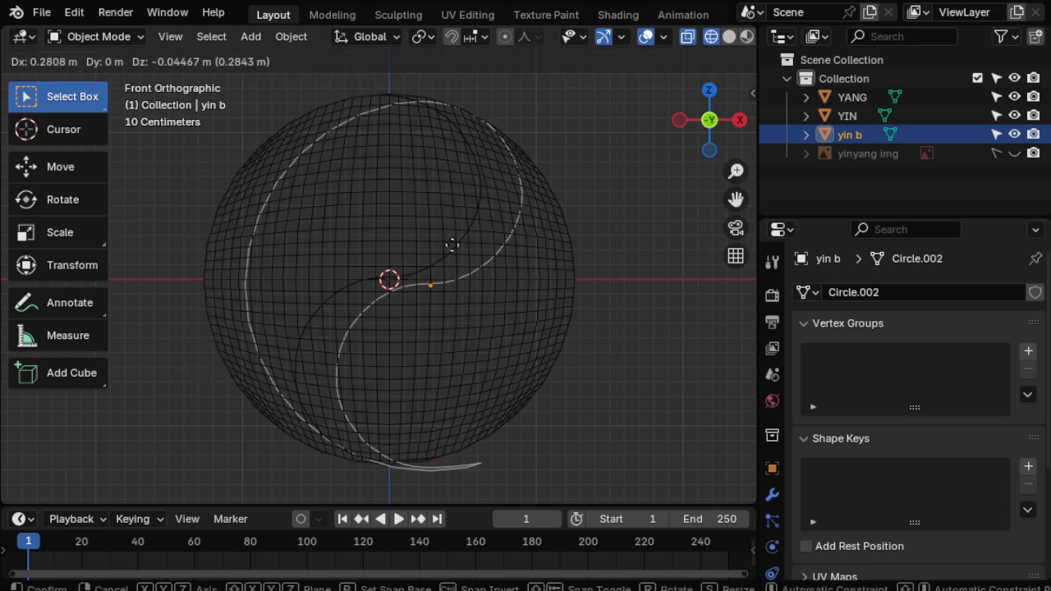
left_click(392, 263)
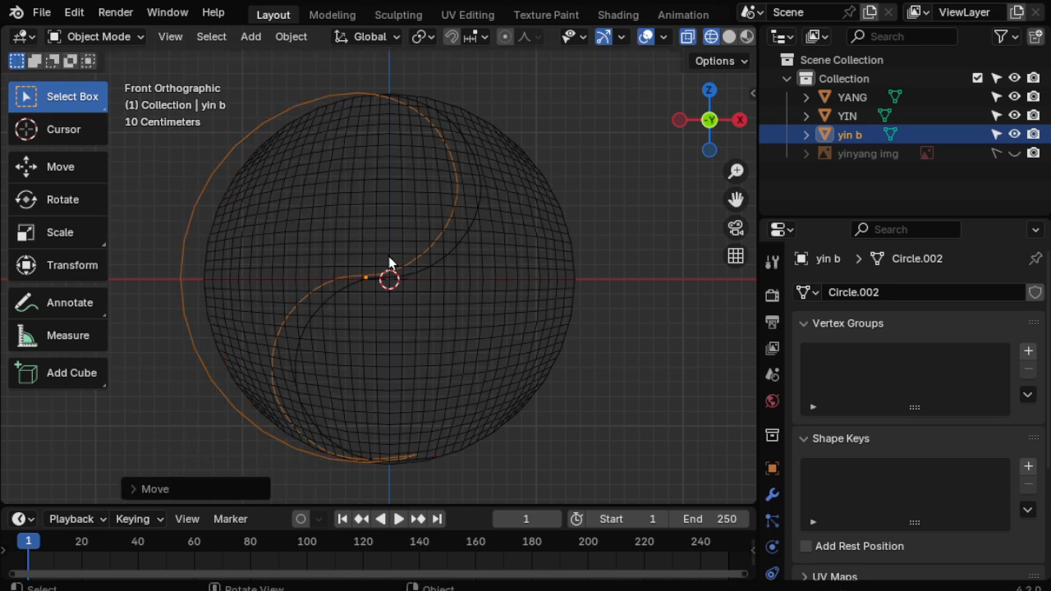
Duplicate the YANG half's selected boundary edges in place and separate the duplicate into its own object.
left_click(503, 254)
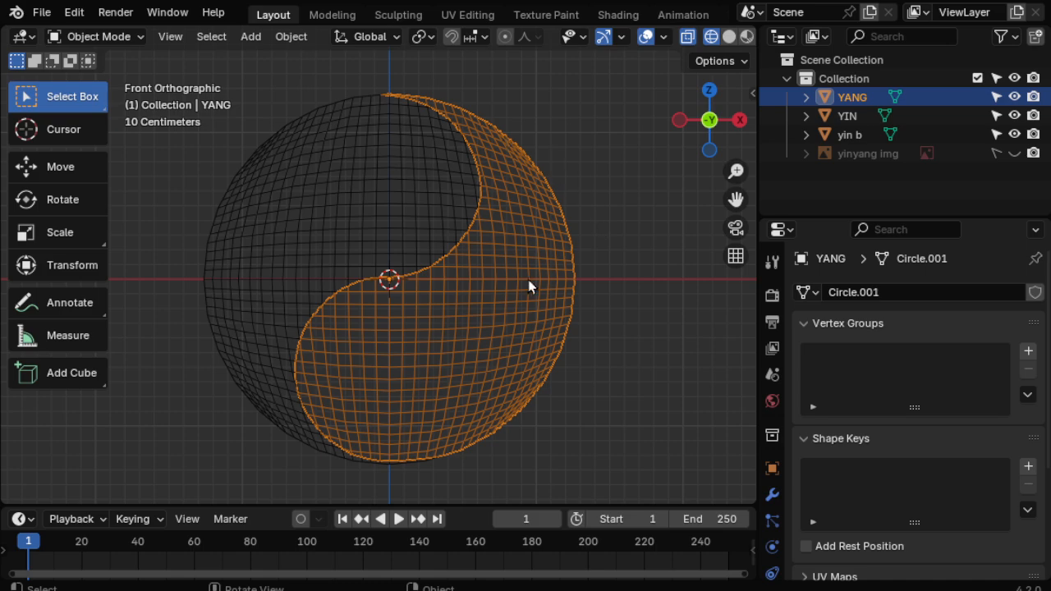
scroll(529, 286, "up", 1)
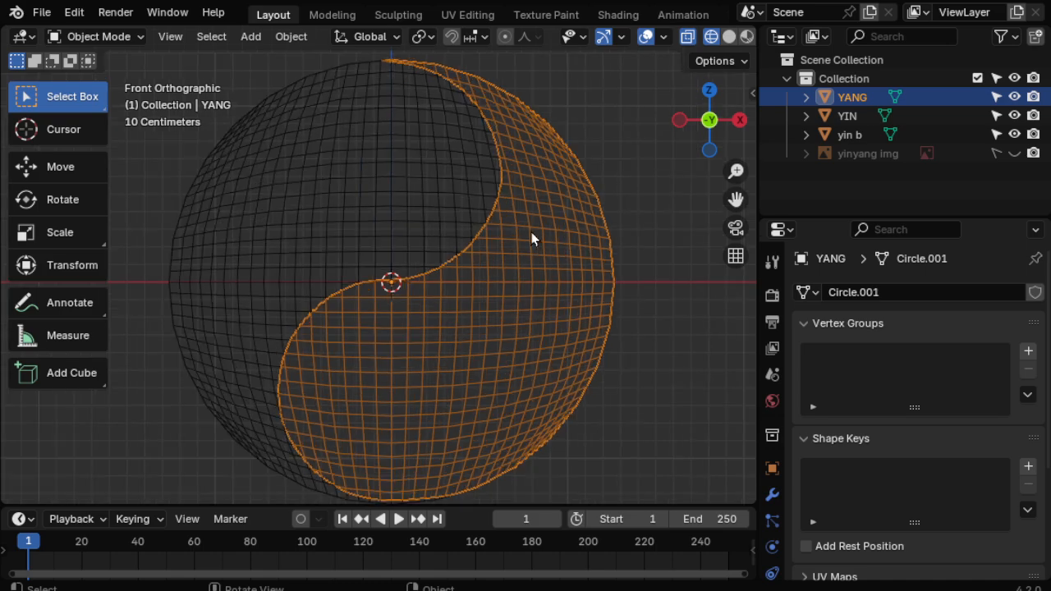
left_click(127, 40)
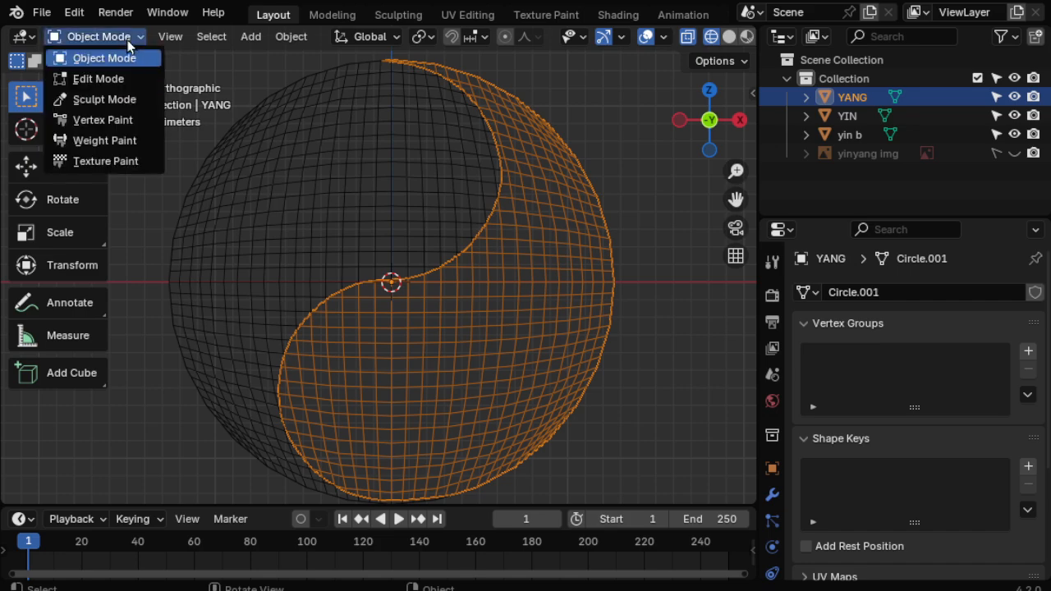
left_click(98, 79)
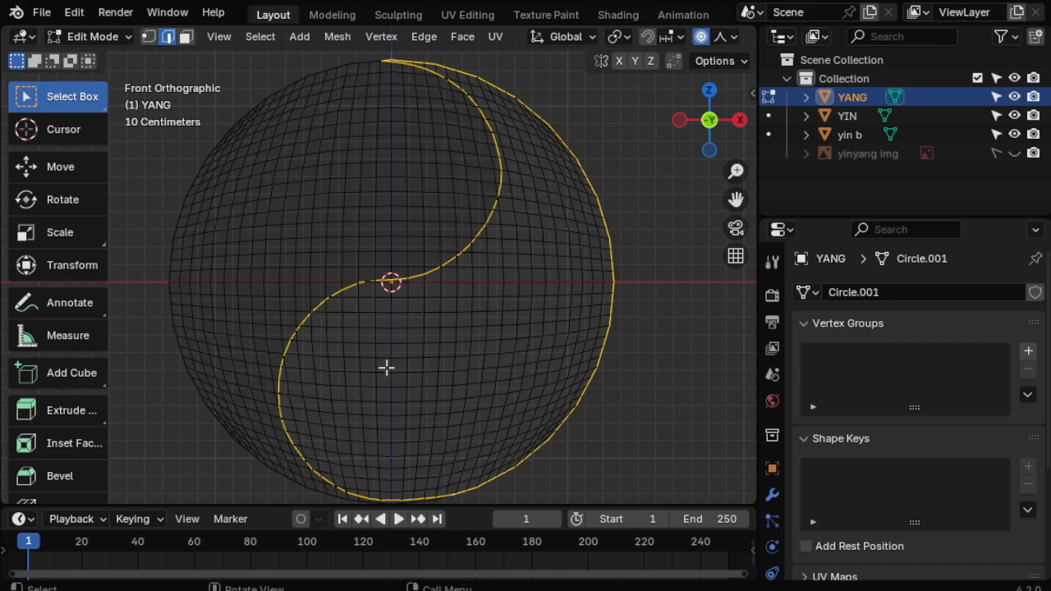
key("shift+d")
right_click(467, 312)
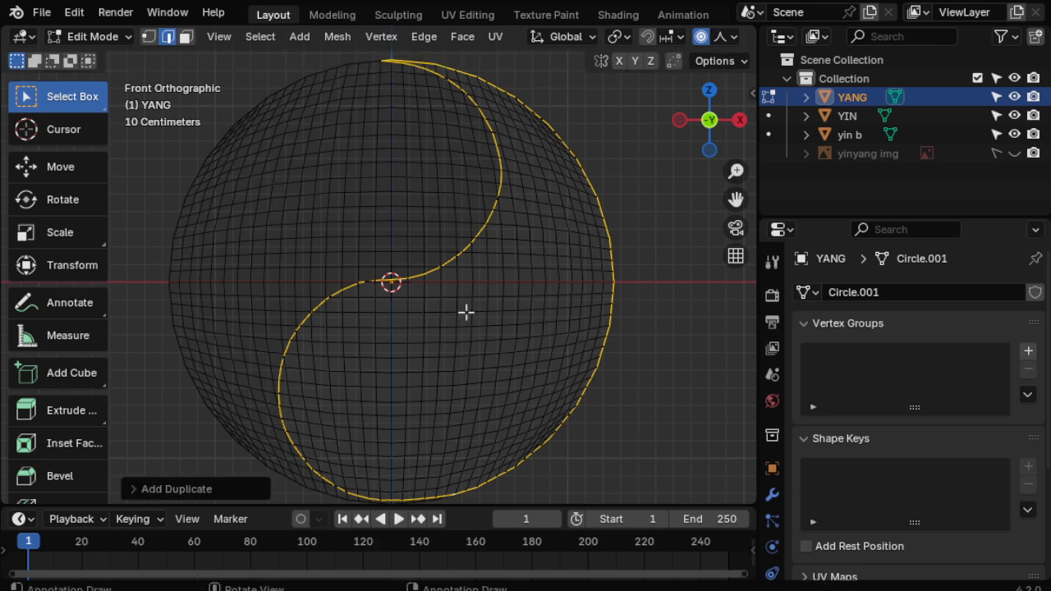
key("p")
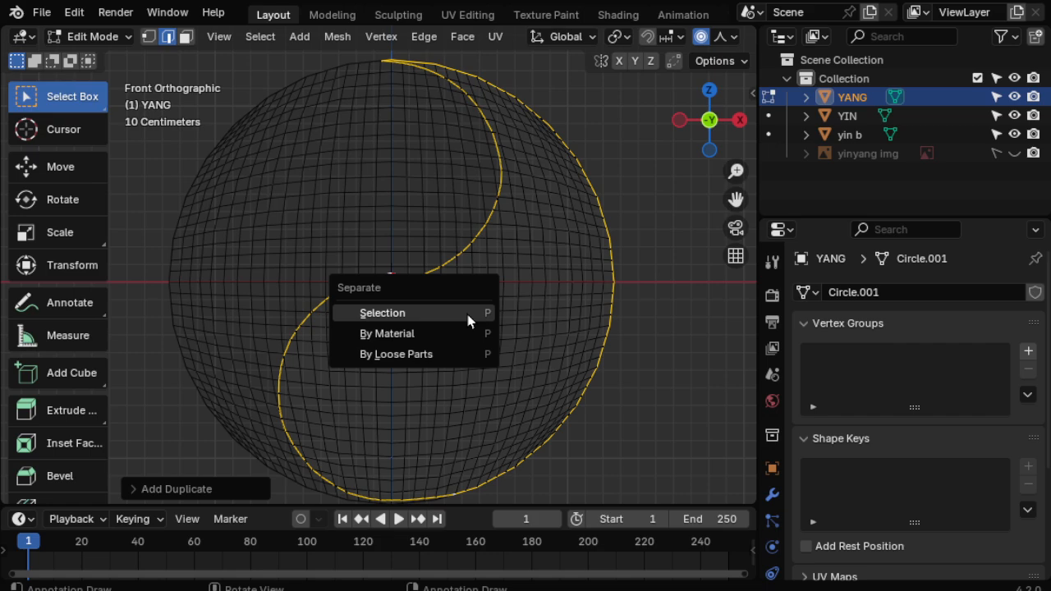
left_click(466, 313)
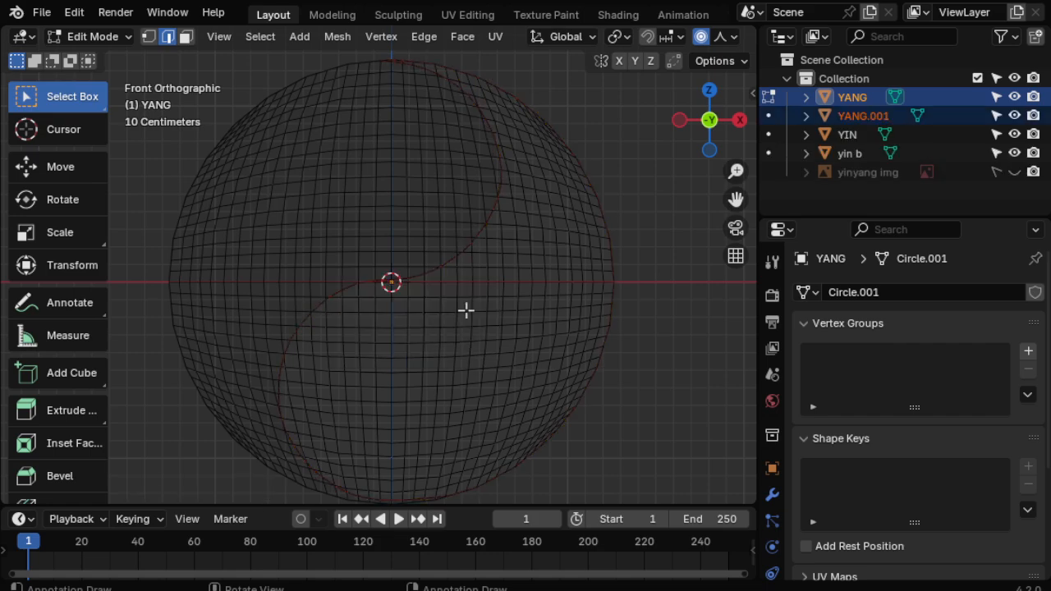
key("Tab")
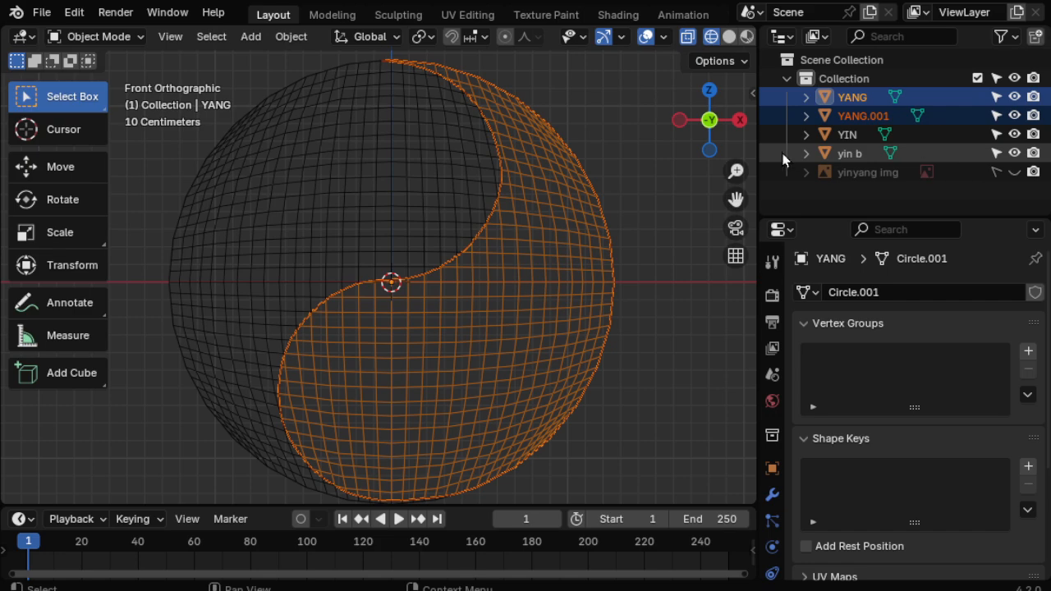
Identify the separated outline YANG.001 by selecting it, test-moving it away from the disc and undoing the move.
left_click(854, 137)
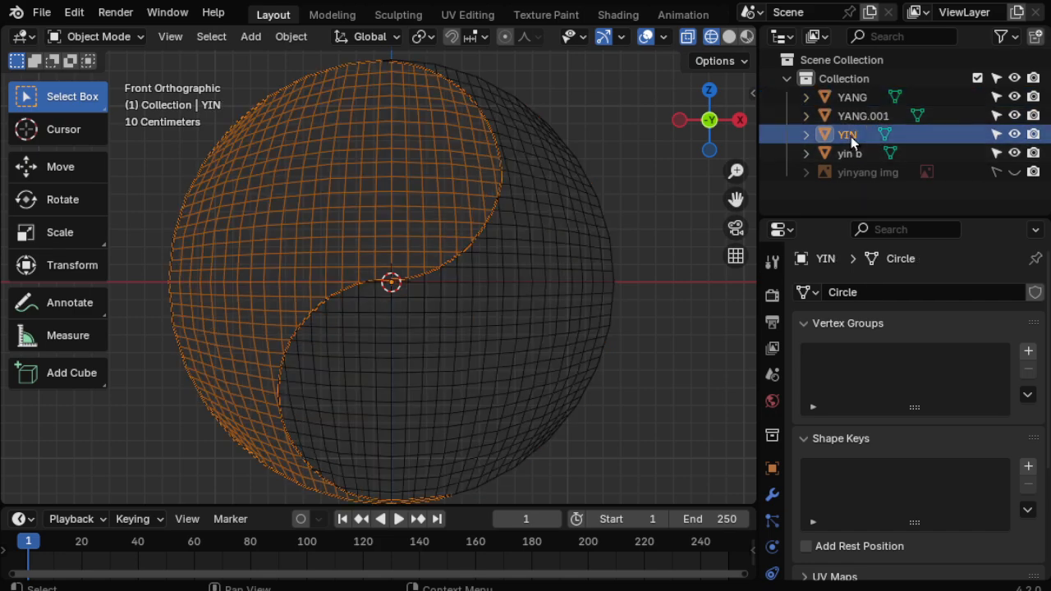
left_click(854, 117)
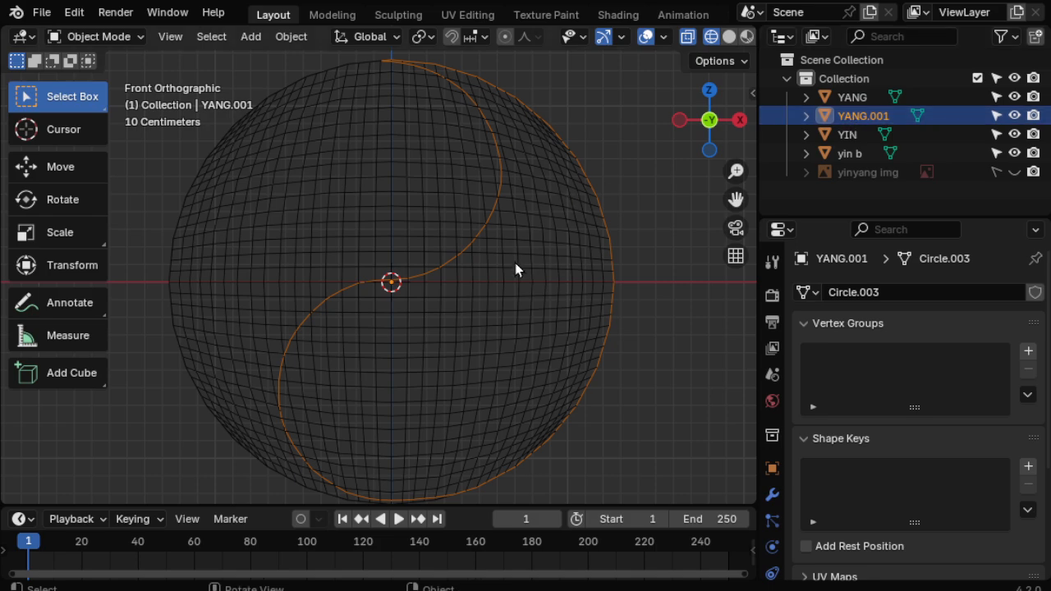
key("g")
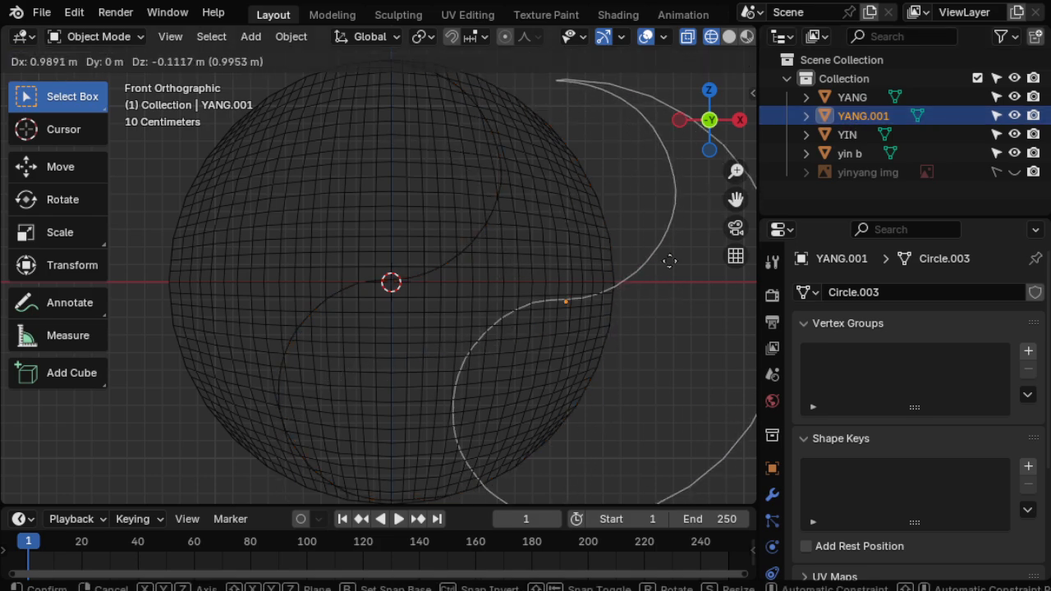
left_click(620, 243)
key("ctrl+z")
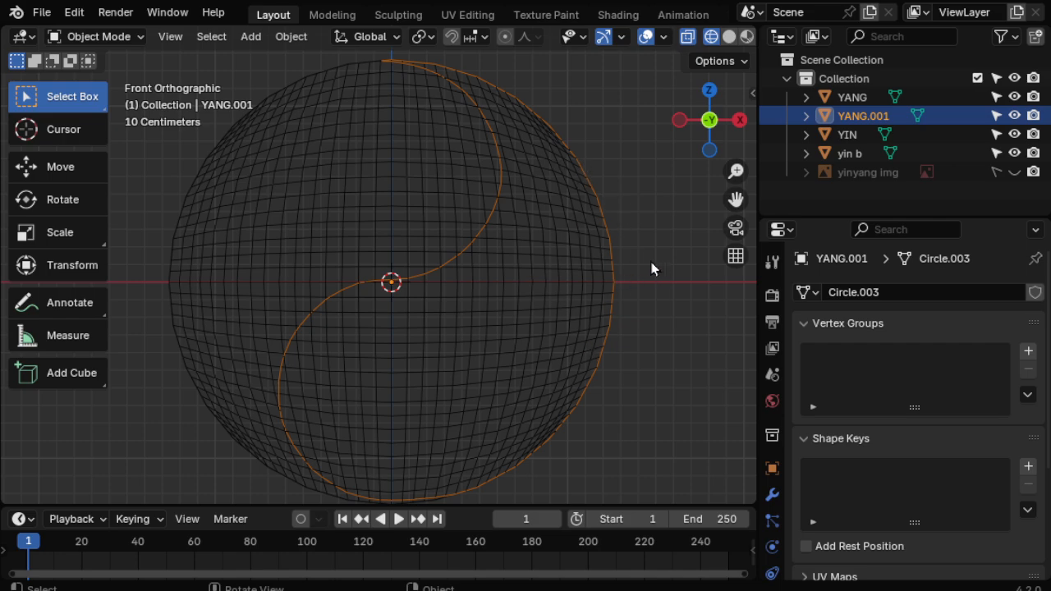
Rename the separated outline, YANG.001, as "yang b".
double_click(864, 115)
type("yang b")
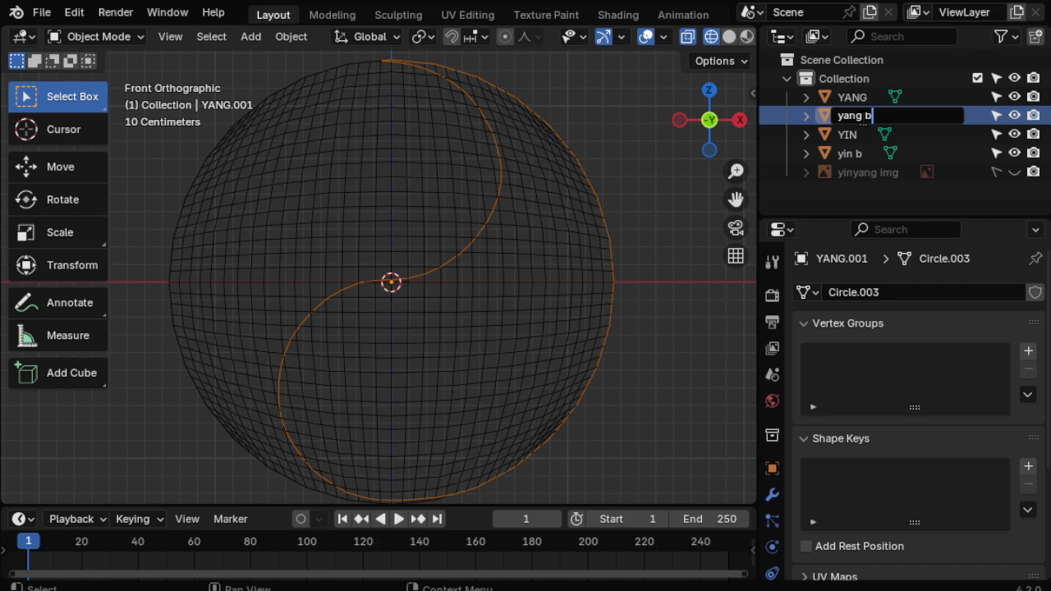
key("Return")
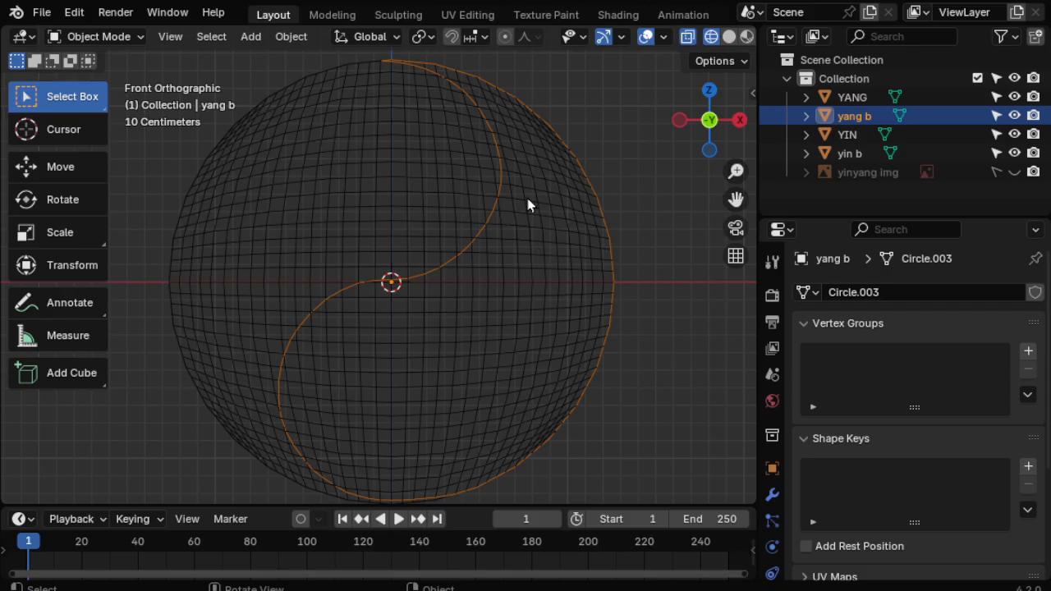
Test-move the yang b outline away from the disc, check it in Edit Mode, and clear its location.
key("ctrl+alt+space")
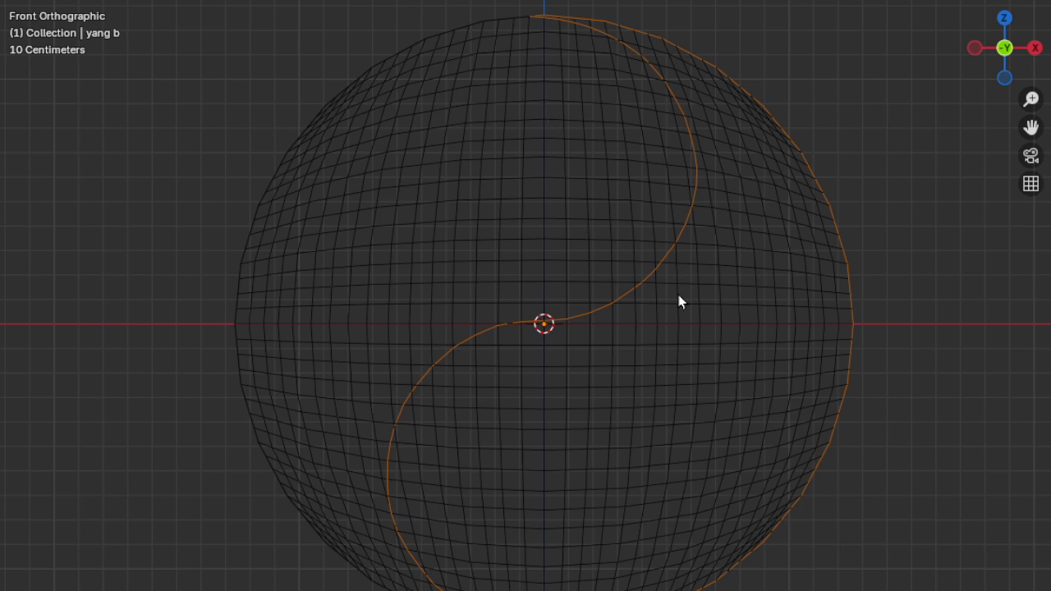
key("g")
left_click(879, 300)
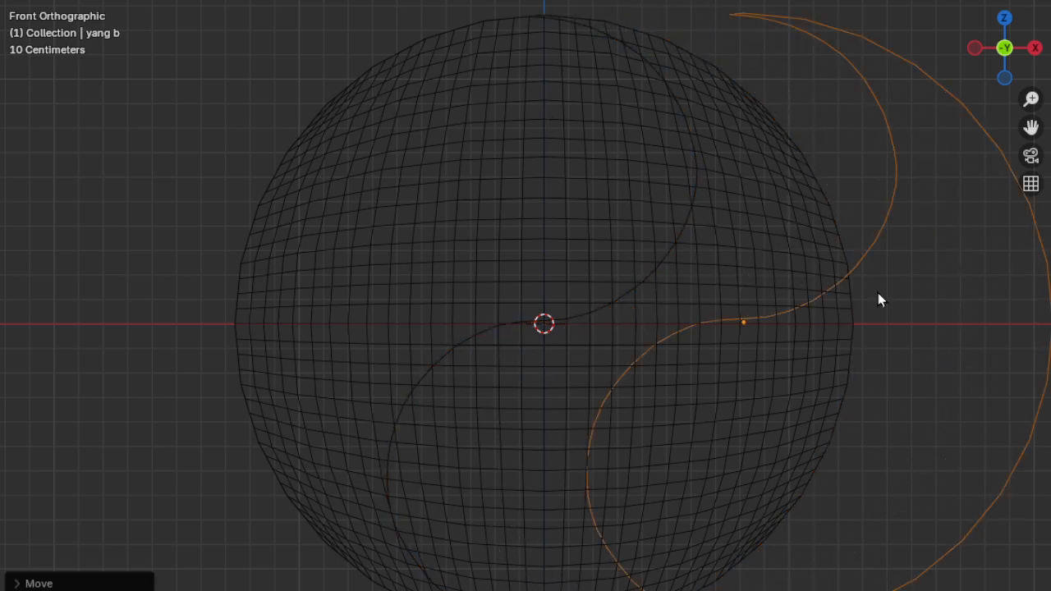
key("Tab")
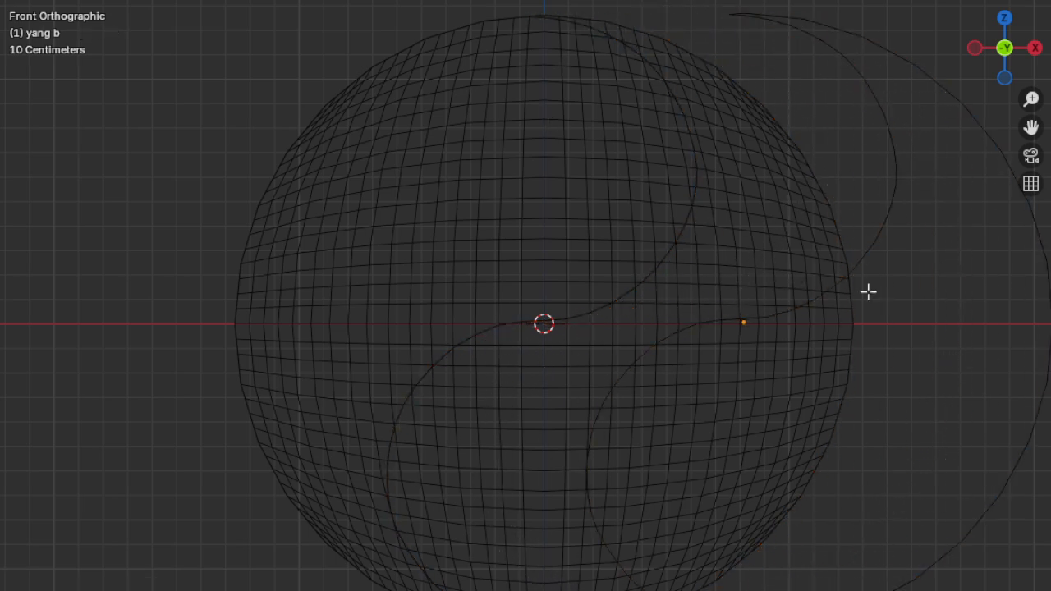
key("1")
key("Tab")
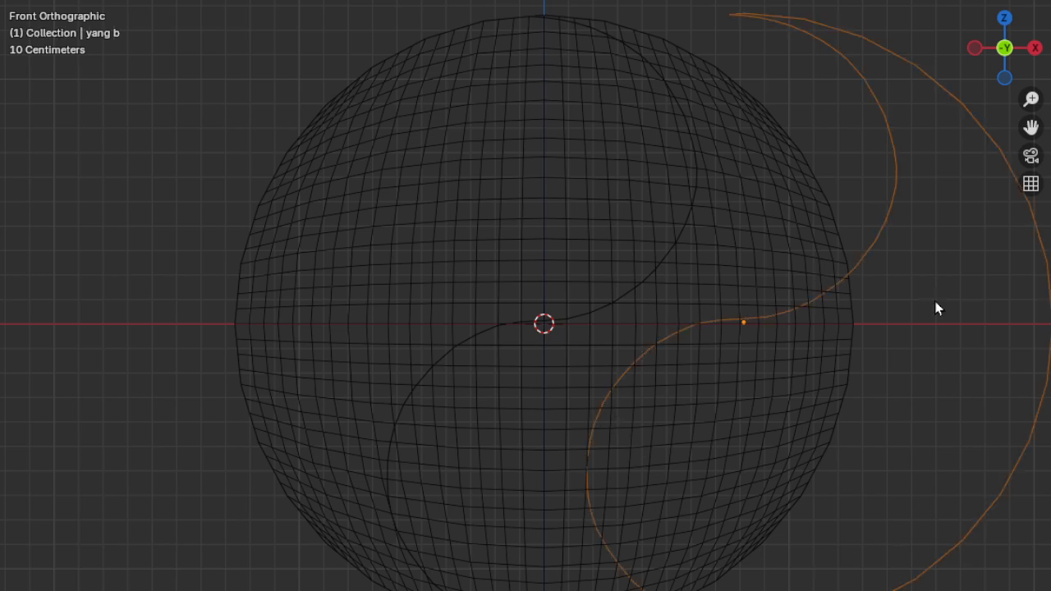
key("alt+g")
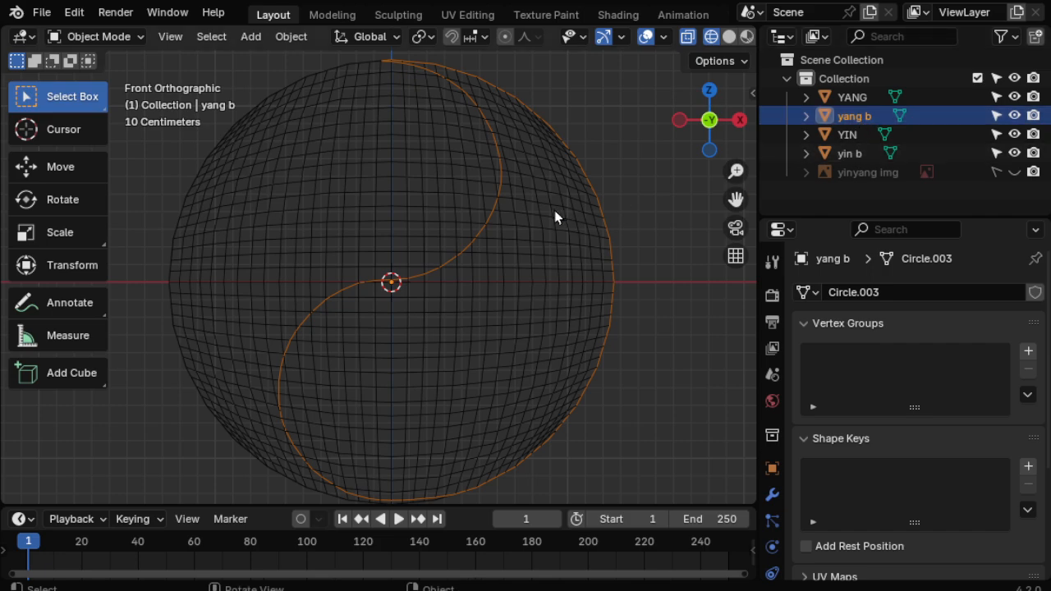
Convert the yang b outline from a mesh to a curve.
left_click(292, 37)
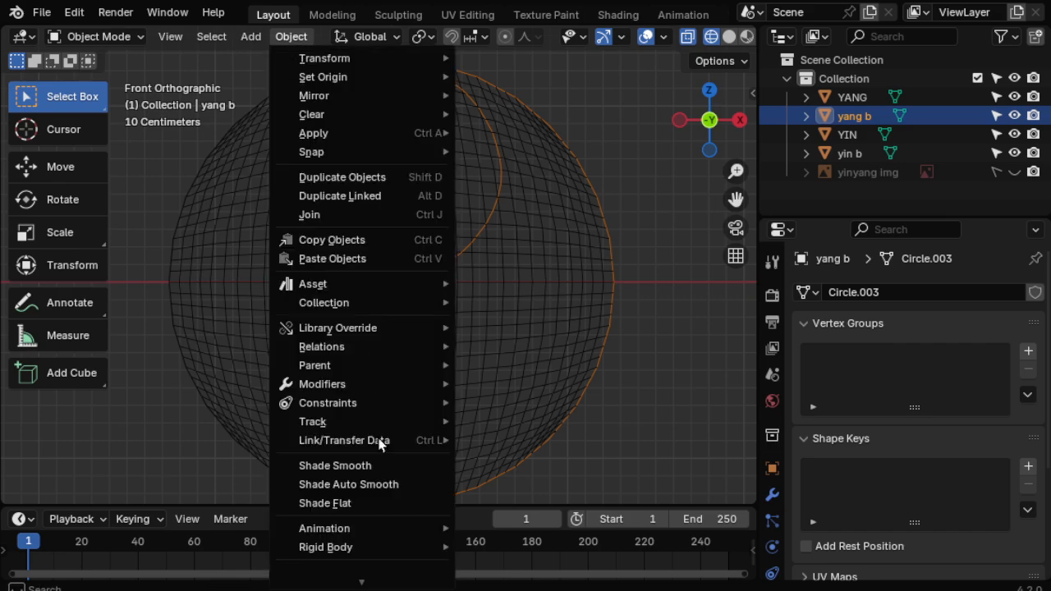
mouse_move(370, 584)
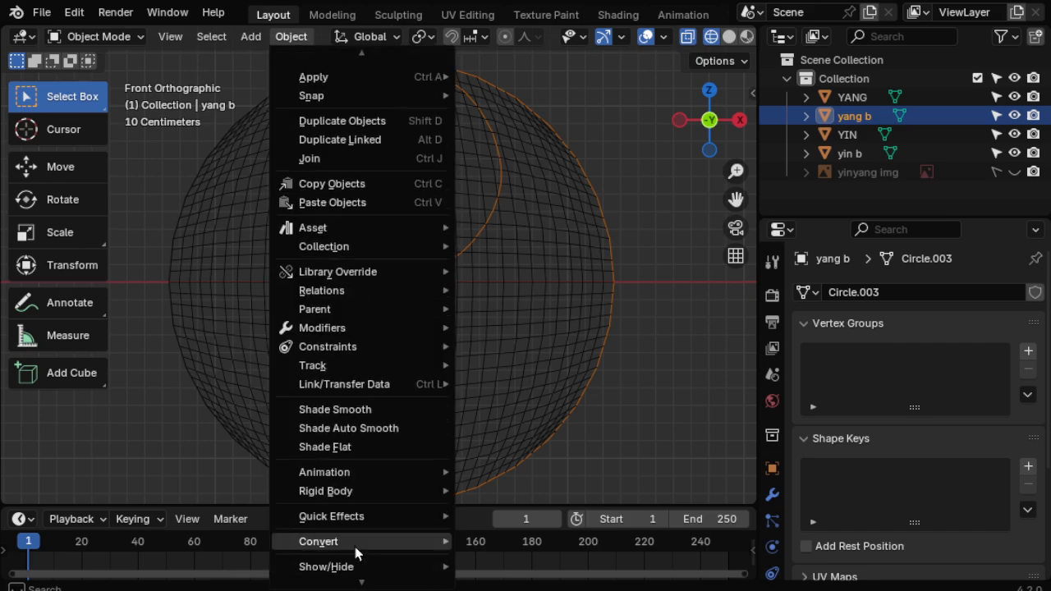
mouse_move(349, 547)
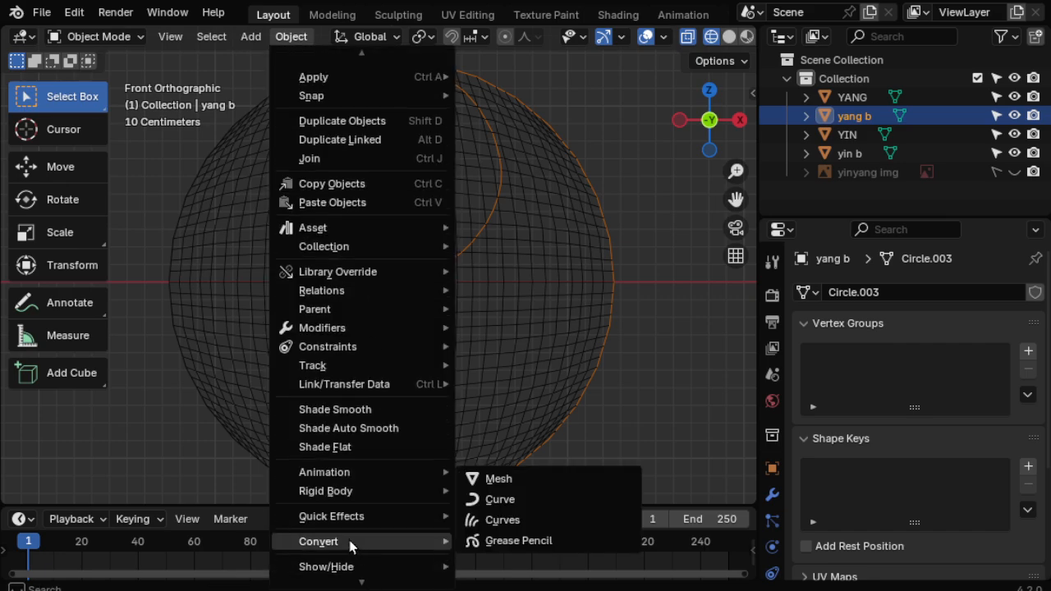
left_click(498, 507)
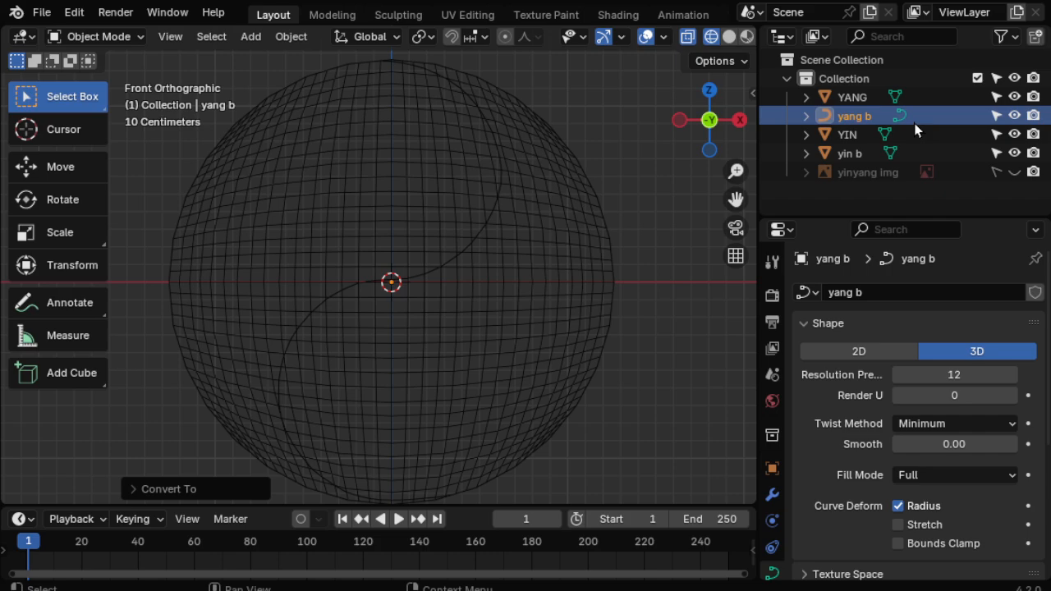
Give the yang b curve a round bevel with a depth of 0.01 m.
left_click_drag(883, 218, 893, 156)
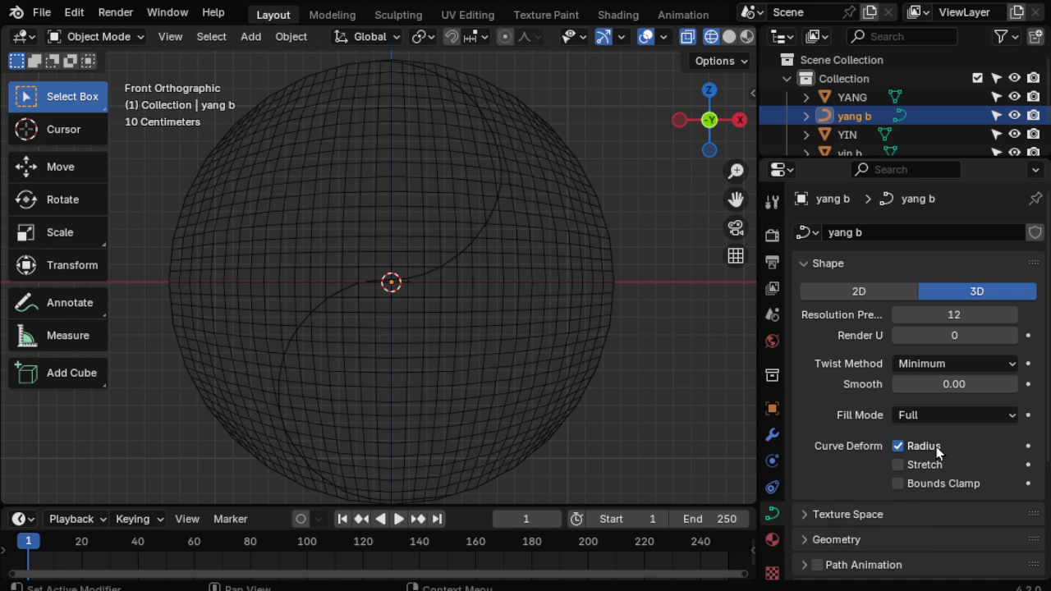
scroll(937, 451, "down", 3)
scroll(911, 449, "down", 2)
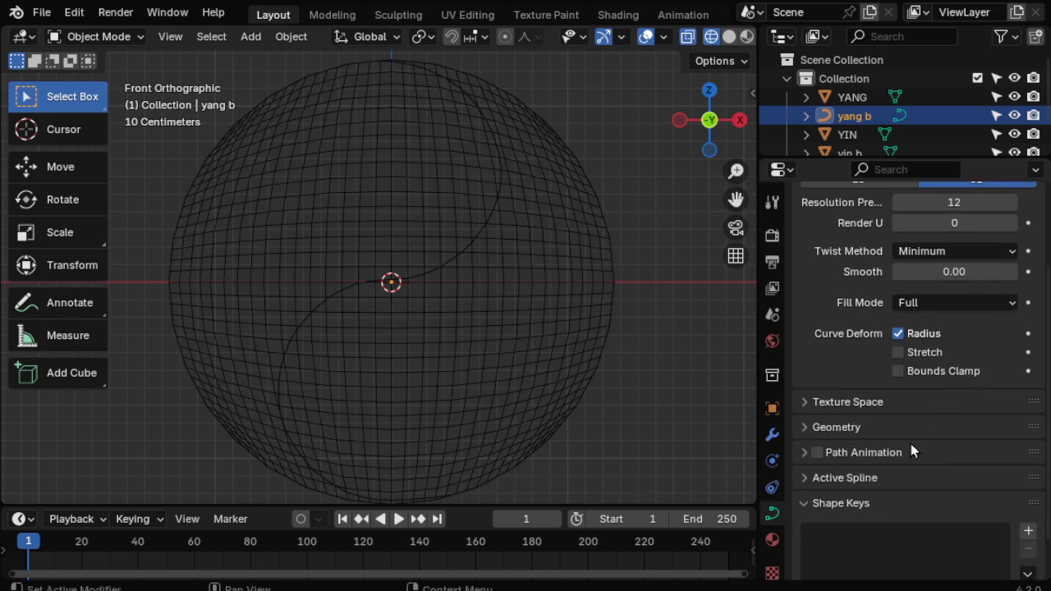
left_click(872, 429)
scroll(983, 465, "down", 3)
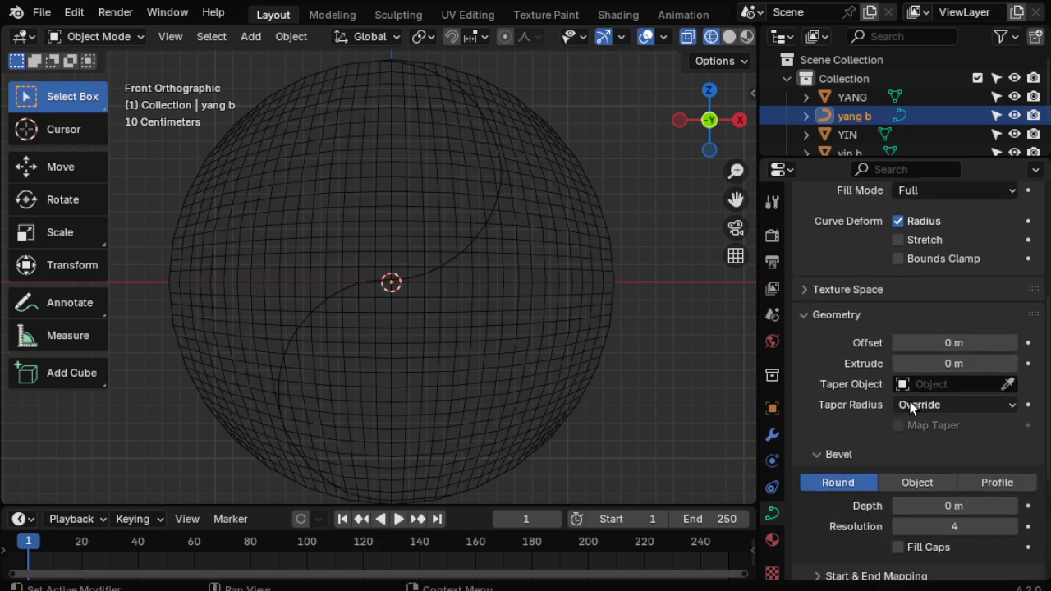
scroll(924, 404, "down", 3)
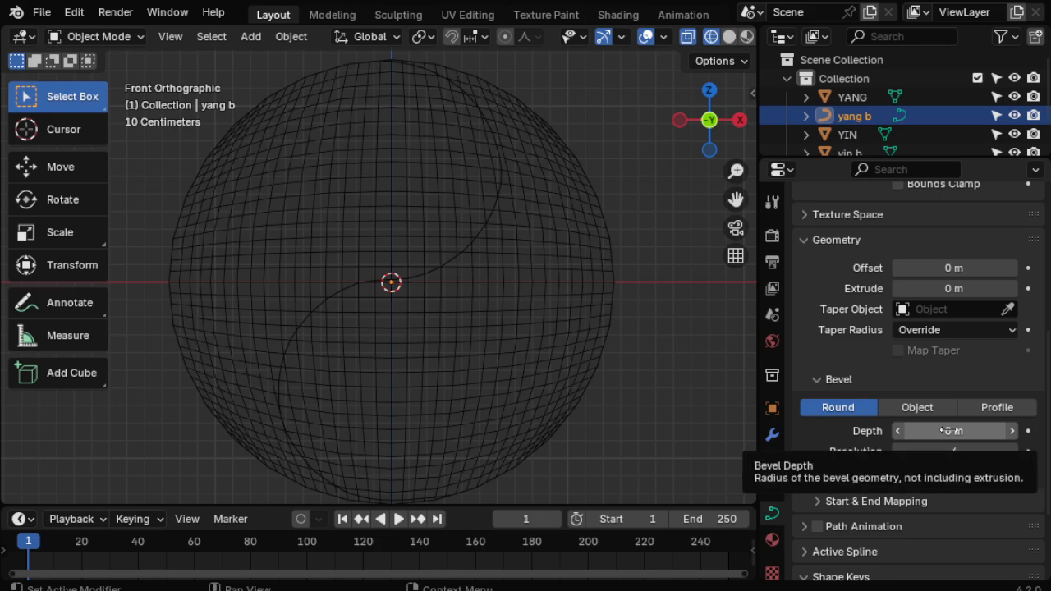
mouse_move(943, 429)
left_mouse_down()
mouse_move(985, 429)
mouse_move(953, 429)
left_mouse_up()
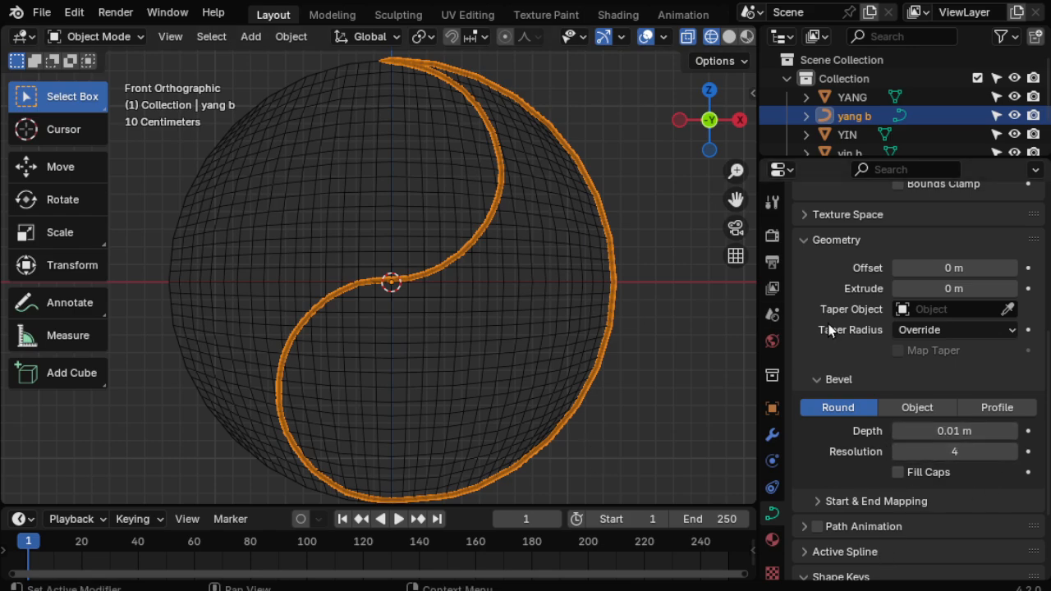
Try a bevel depth of 0.005 m on yang b, restore it to 0.01 m, and inspect the outline's thickness.
left_click(966, 429)
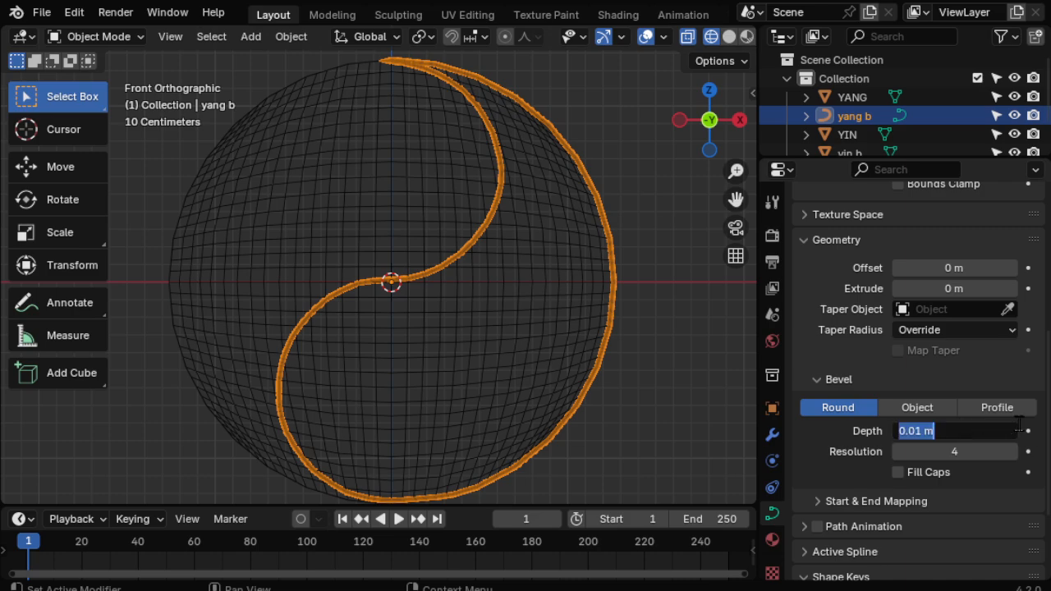
type("0.")
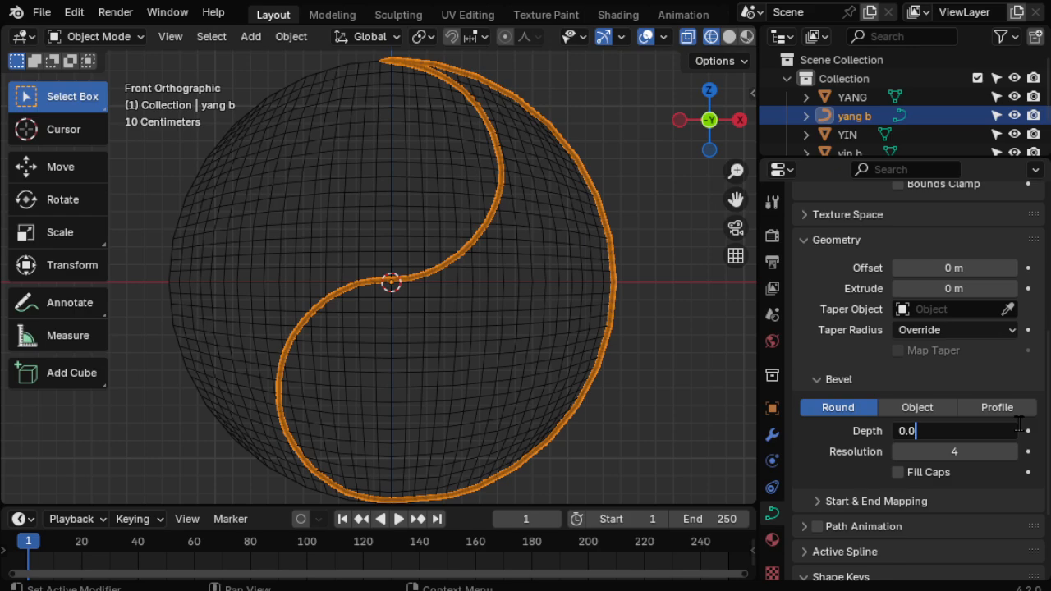
key("Return")
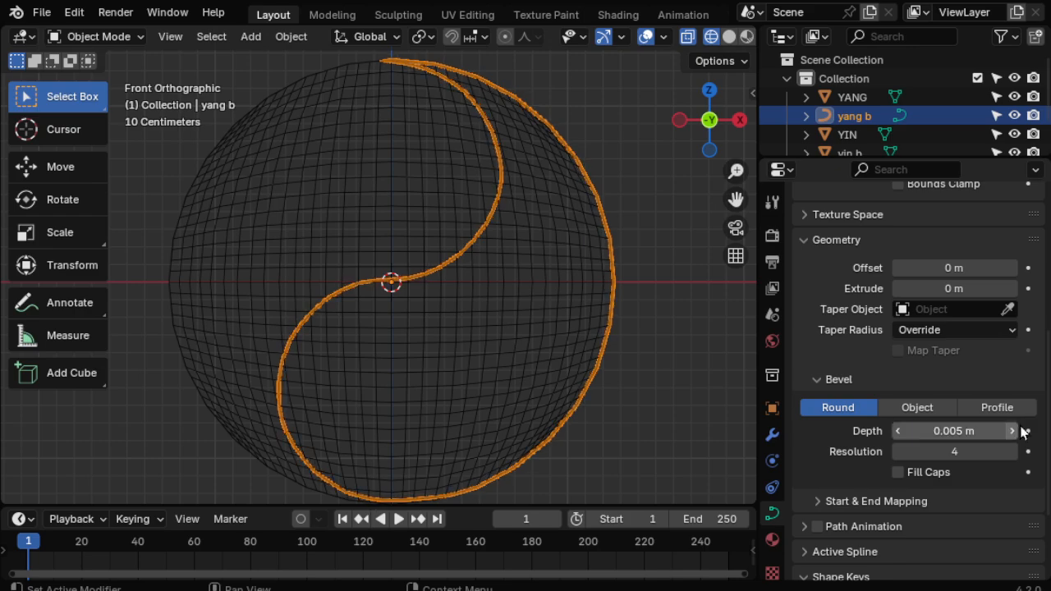
left_click(972, 430)
type("0")
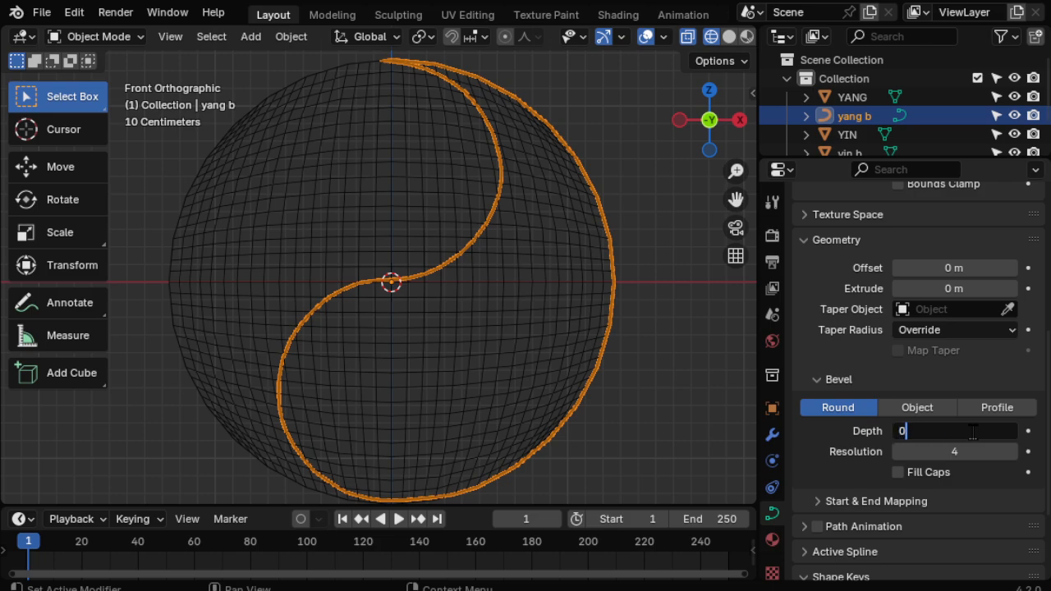
type(".01")
key("Return")
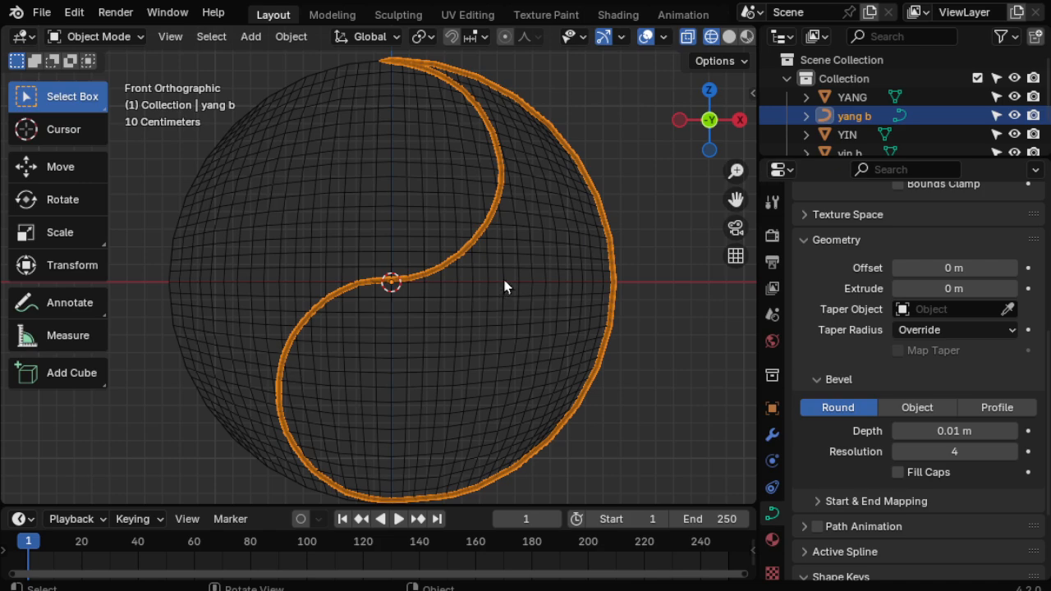
scroll(504, 287, "up", 5)
scroll(518, 315, "up", 1)
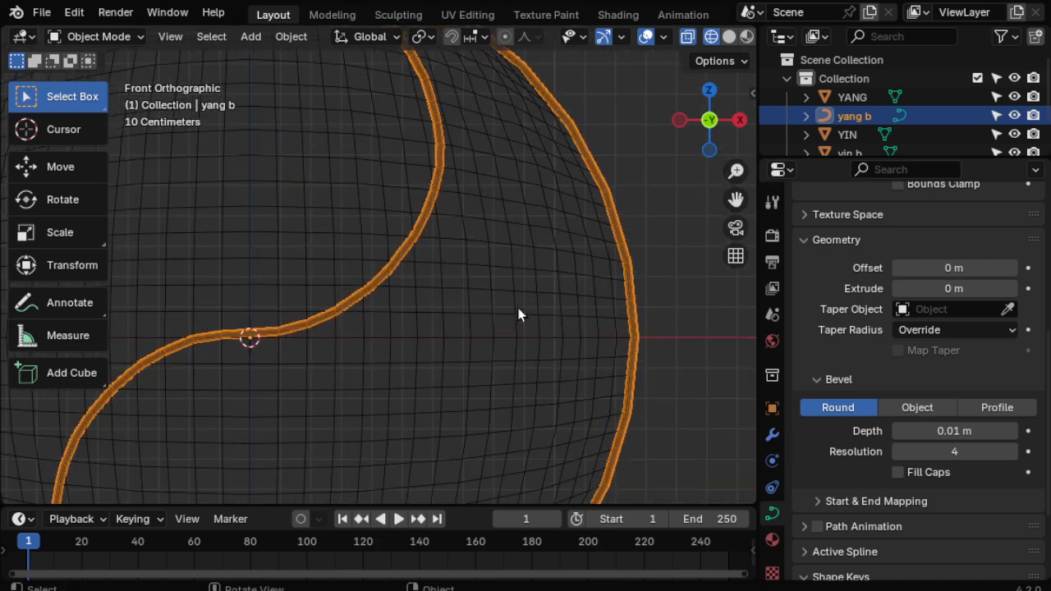
scroll(517, 313, "down", 3)
middle_click_drag(527, 308, 580, 305, "shift")
middle_click_drag(381, 278, 447, 237, "shift")
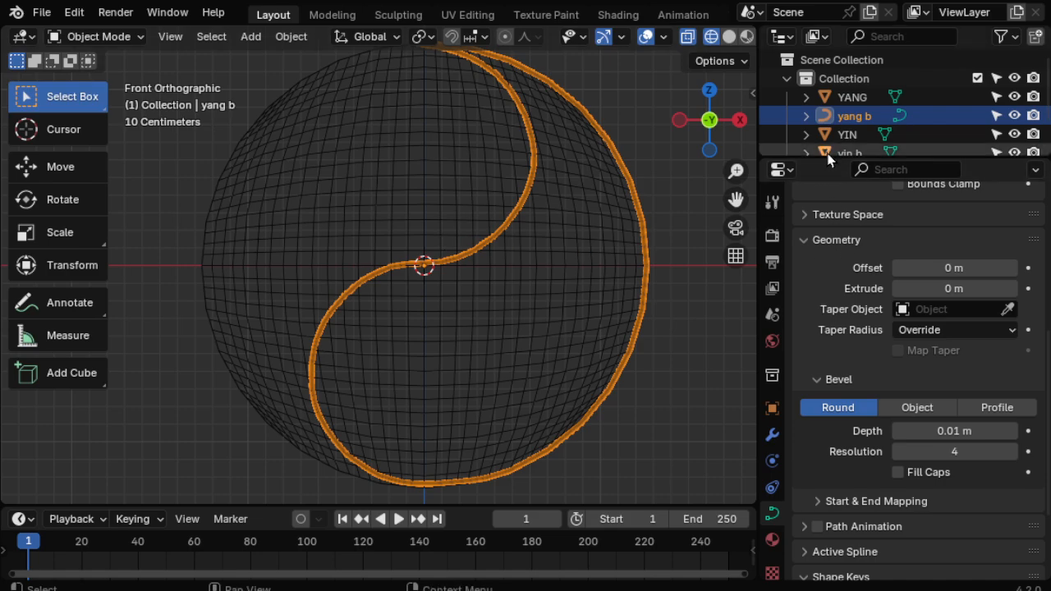
Select the yin b outline and convert it from a mesh to a curve.
left_click_drag(827, 160, 840, 220)
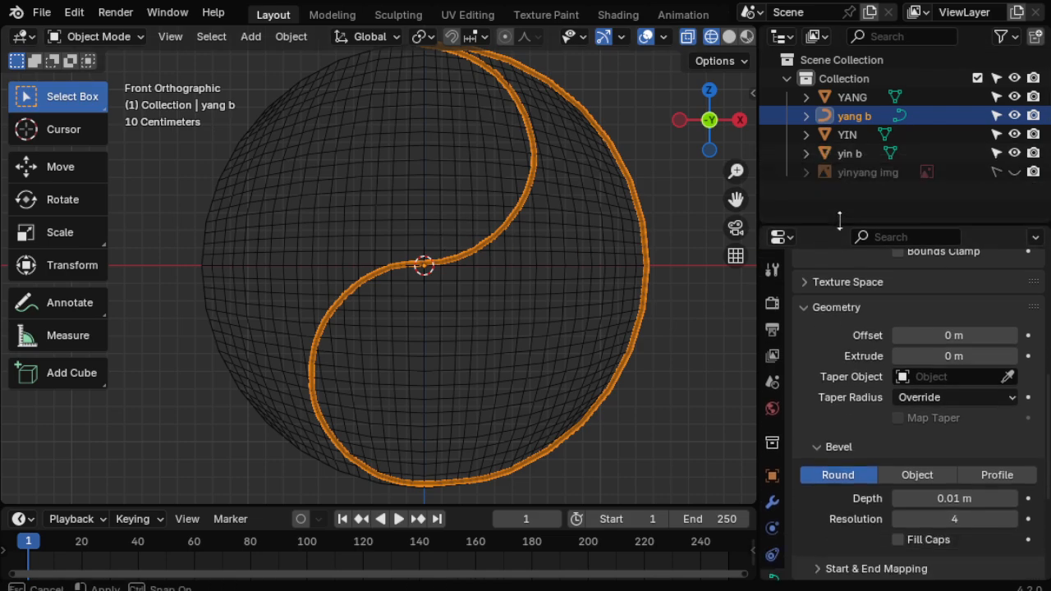
left_click(849, 154)
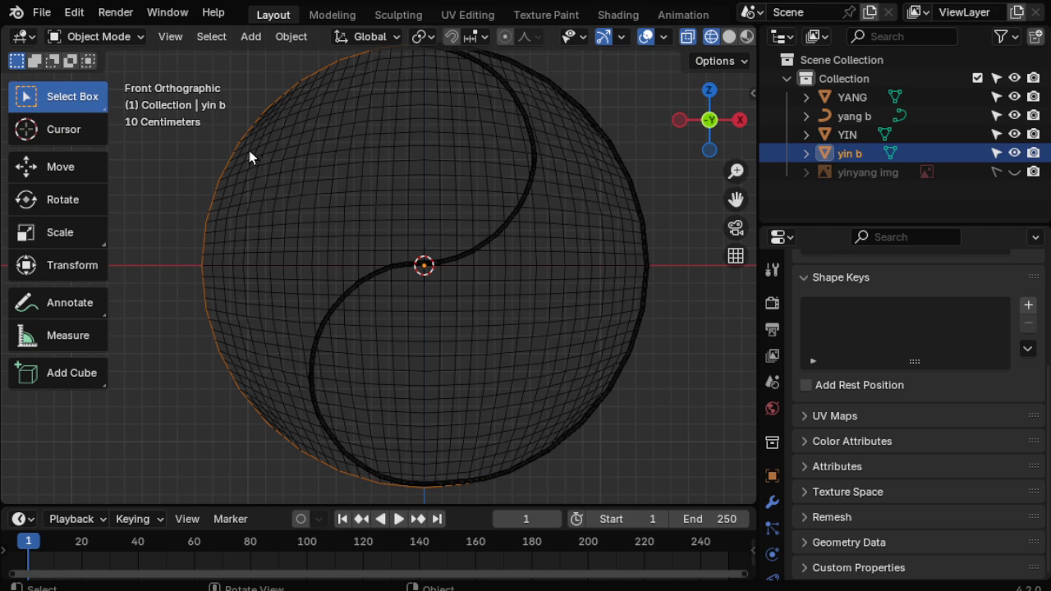
middle_click_drag(320, 152, 324, 169, "shift")
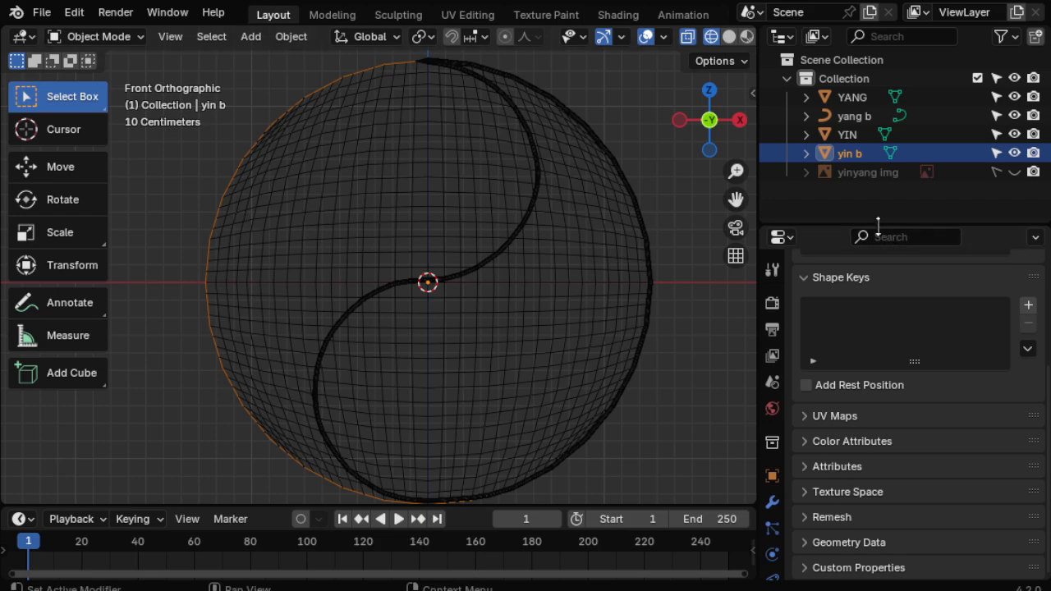
left_click_drag(879, 227, 877, 188)
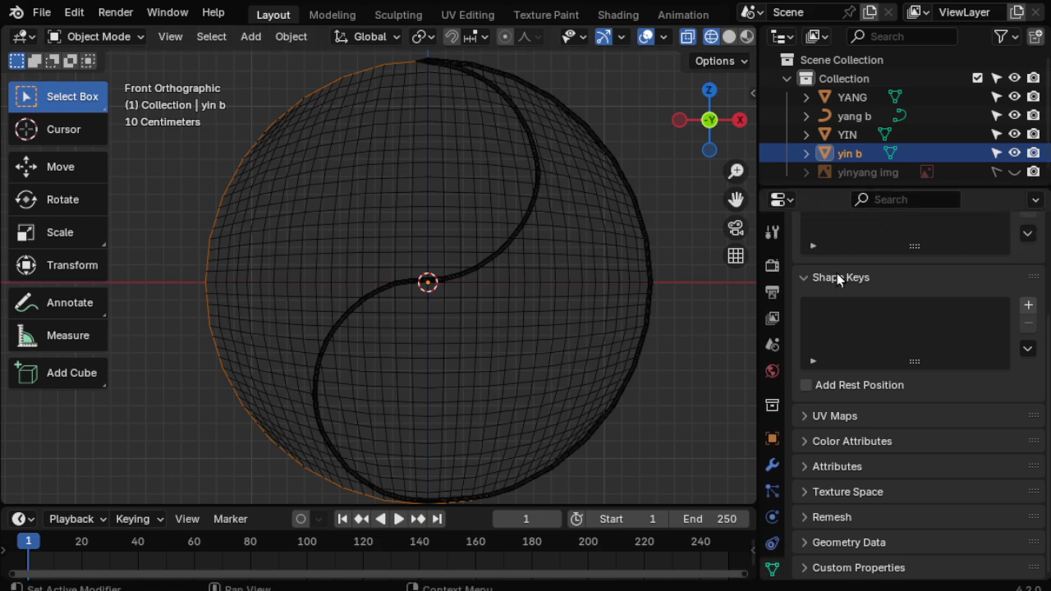
left_click(289, 37)
mouse_move(361, 581)
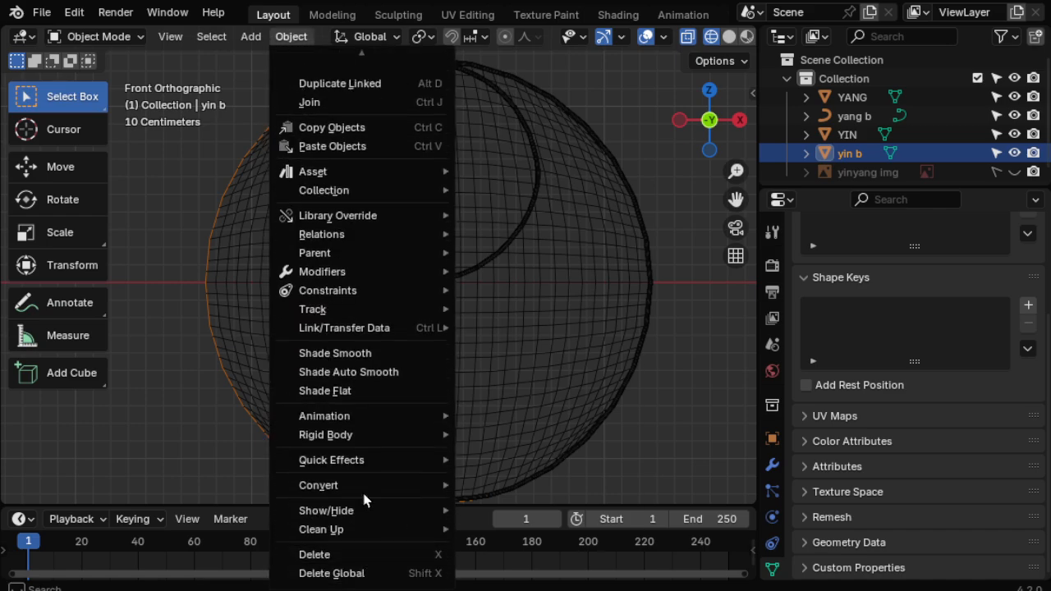
mouse_move(362, 489)
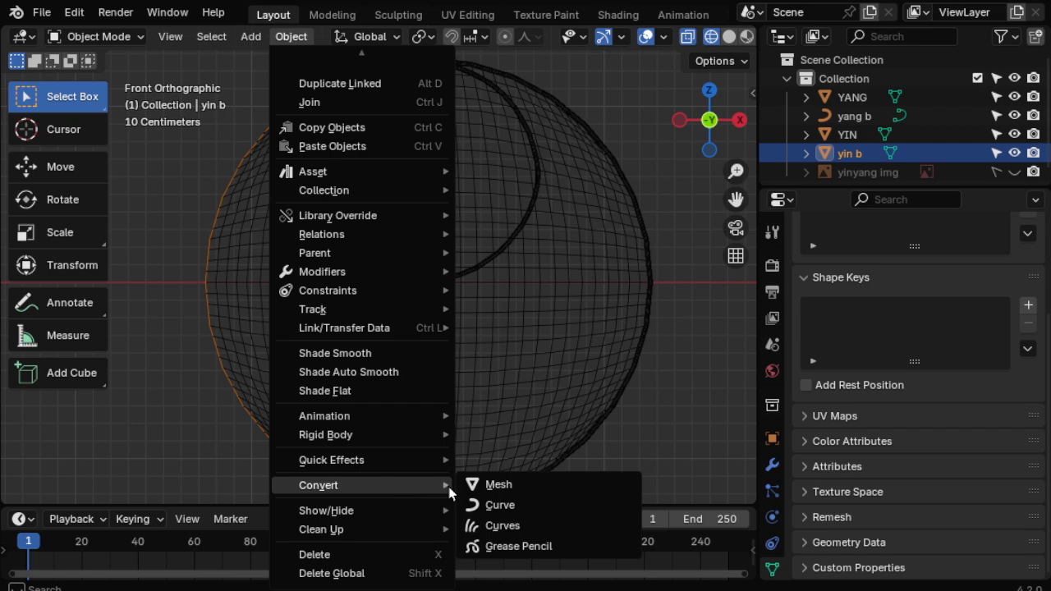
left_click(518, 505)
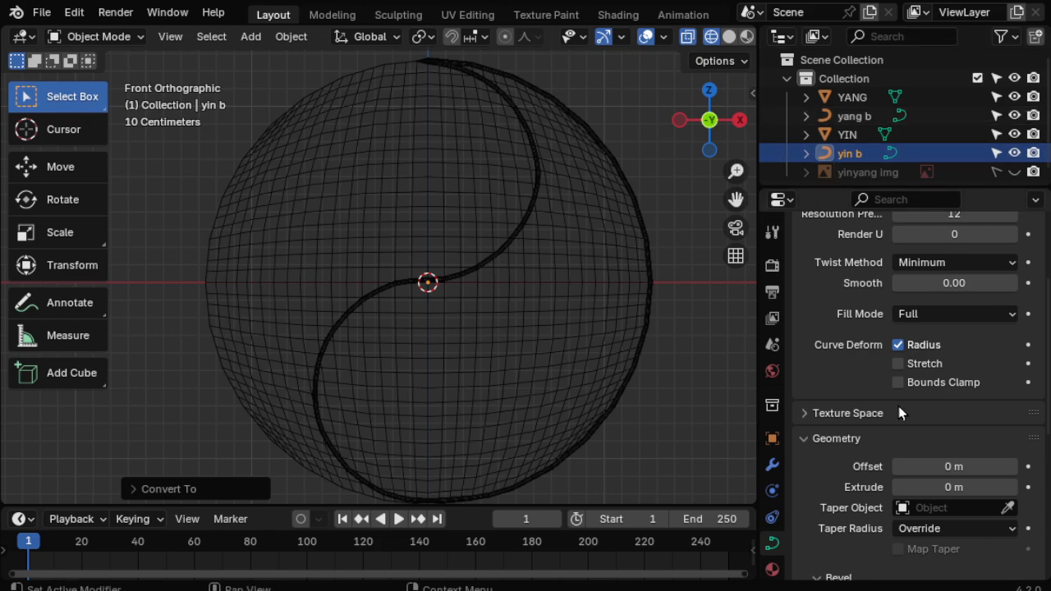
Give the yin b curve a round bevel with a depth of 0.01 m and deselect it.
scroll(936, 474, "down", 3)
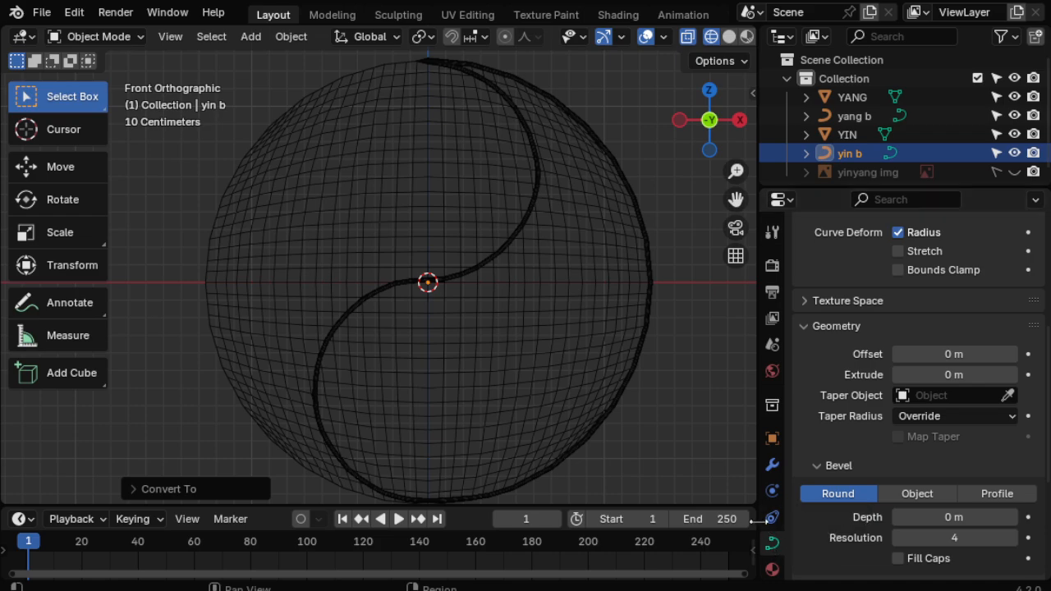
scroll(774, 530, "down", 2)
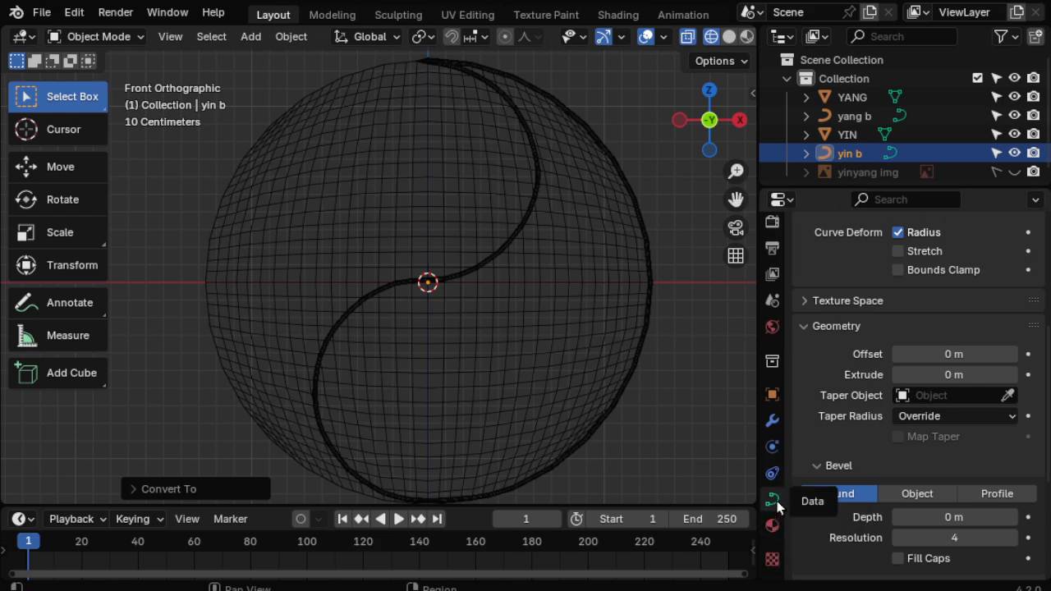
left_click(939, 518)
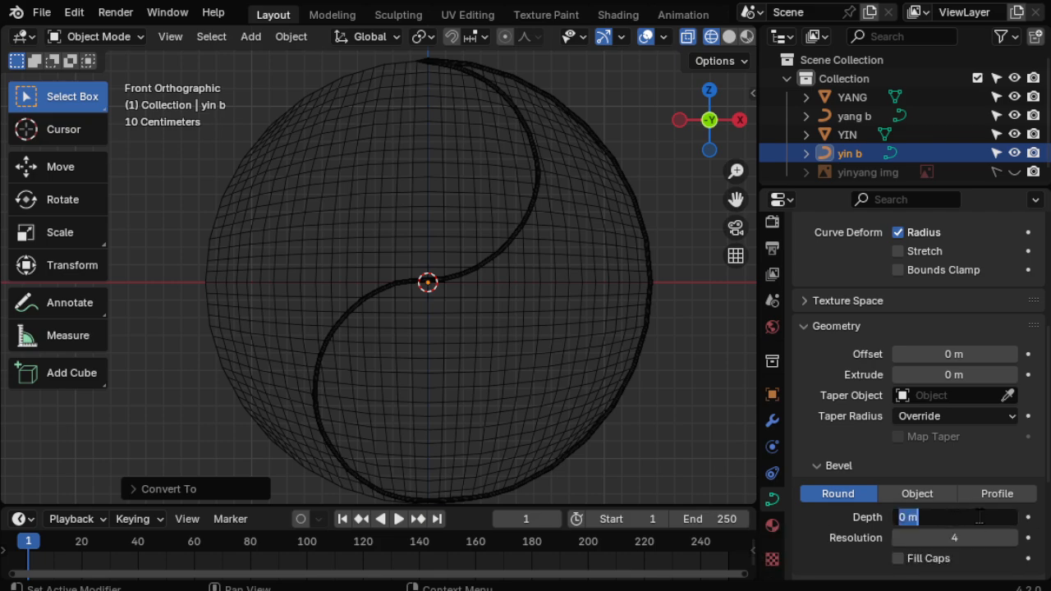
type("0.01")
key("Return")
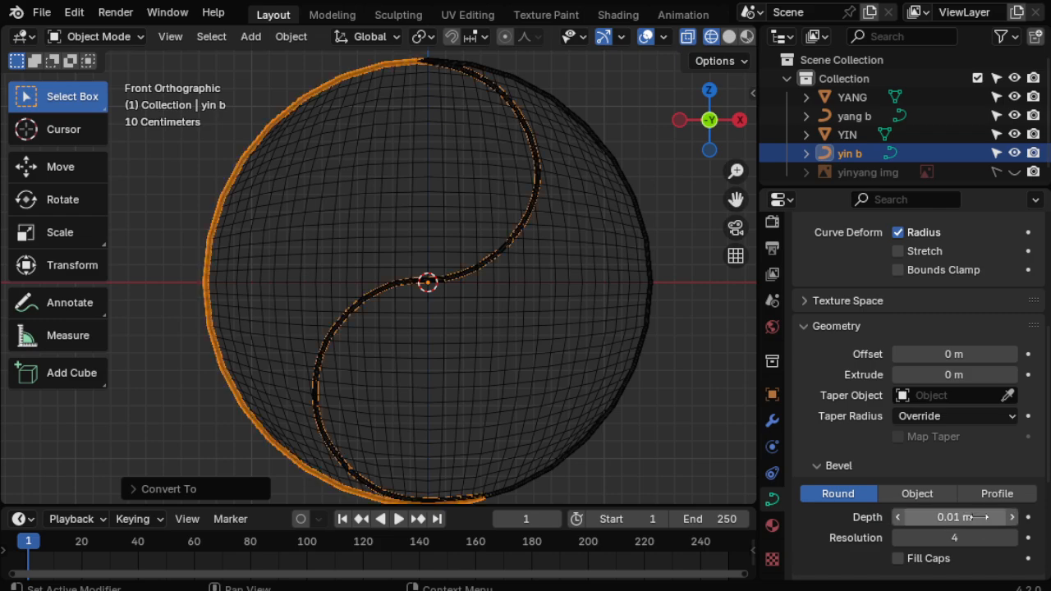
left_click(675, 451)
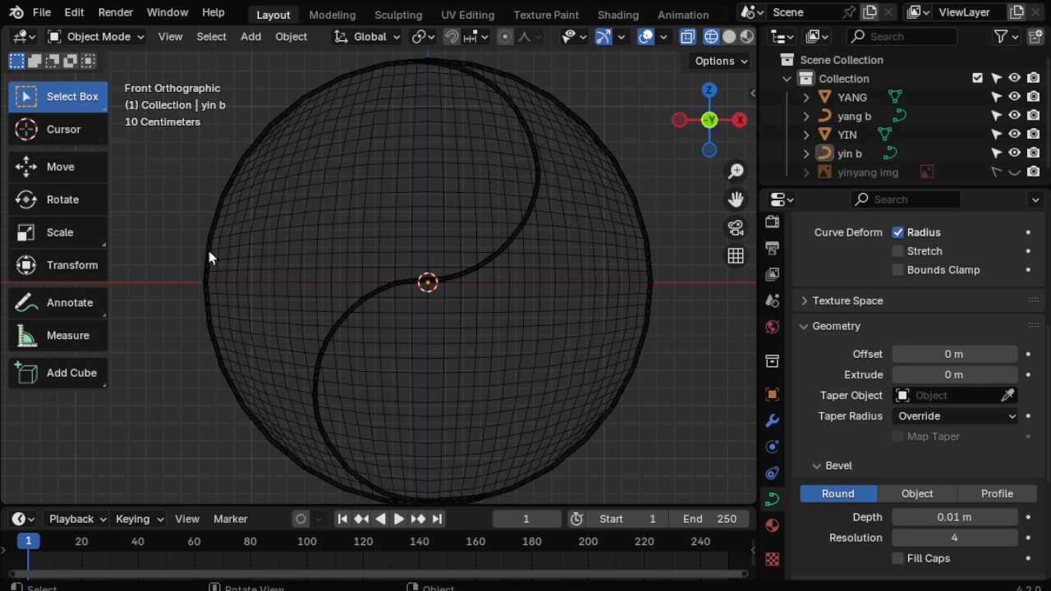
Switch the viewport to Solid shading with X-ray off, inspect the beveled borders from several angles, and return to the front view.
scroll(395, 384, "down", 1)
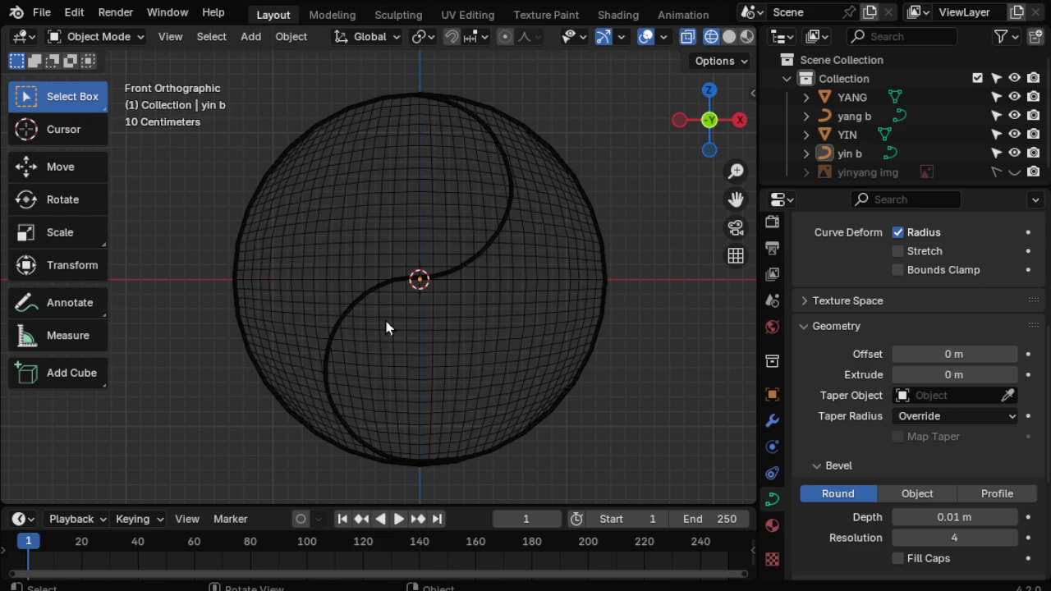
key("z")
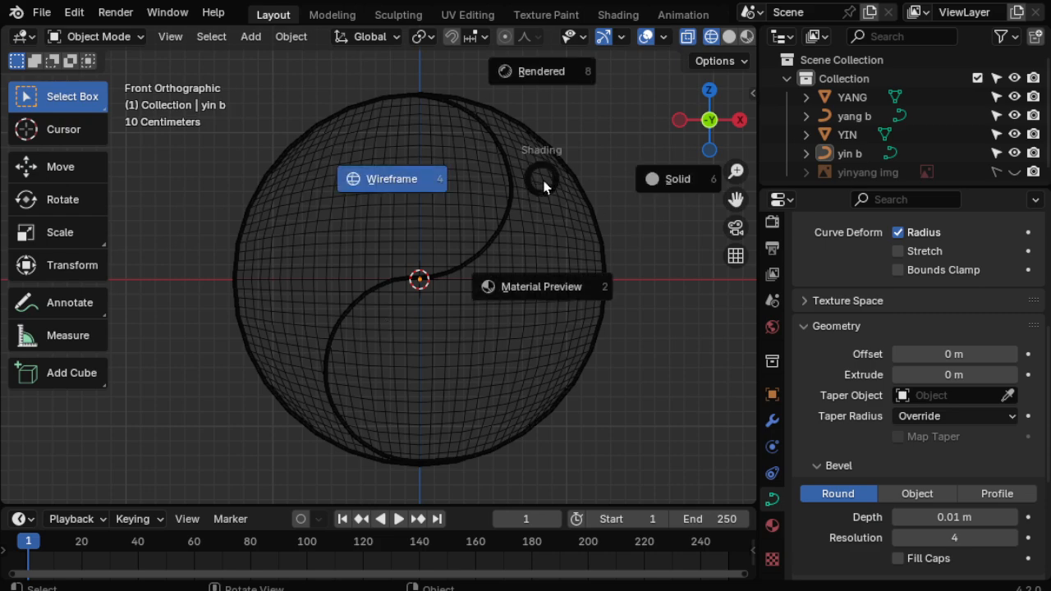
left_click(680, 179)
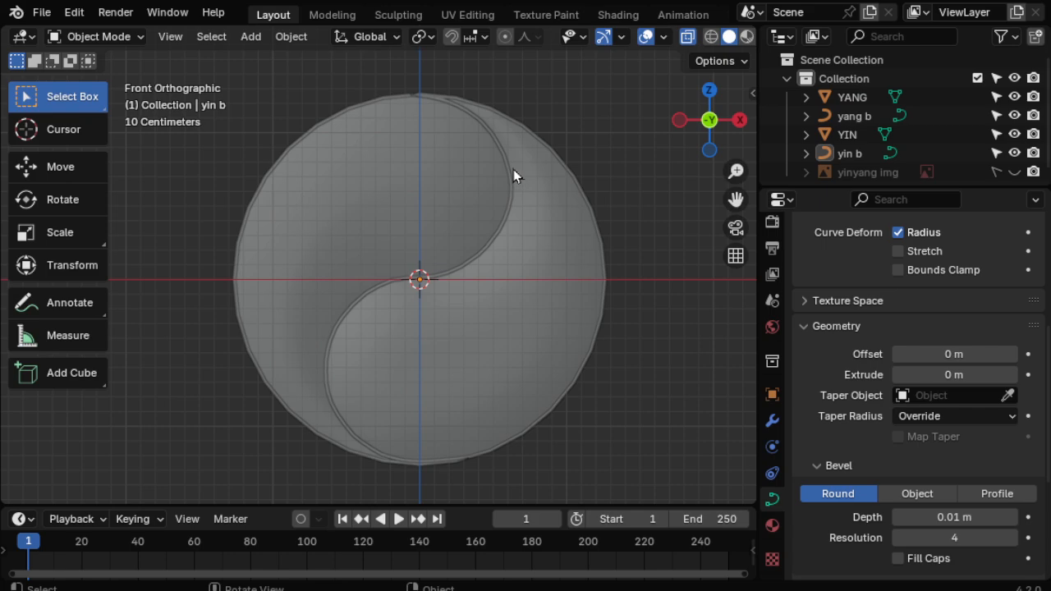
middle_click_drag(515, 164, 578, 230)
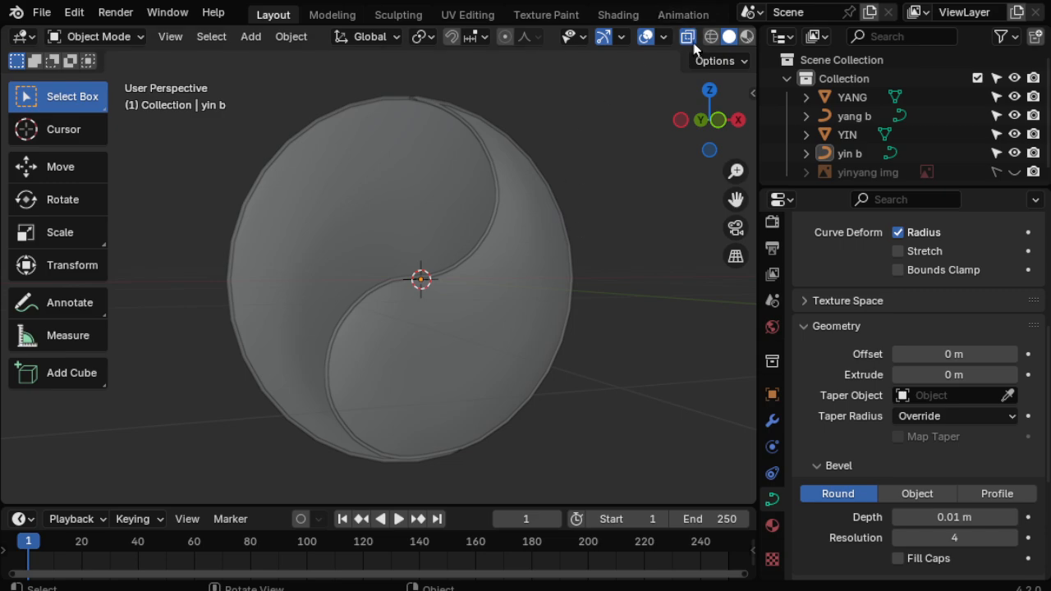
middle_click_drag(540, 219, 448, 246)
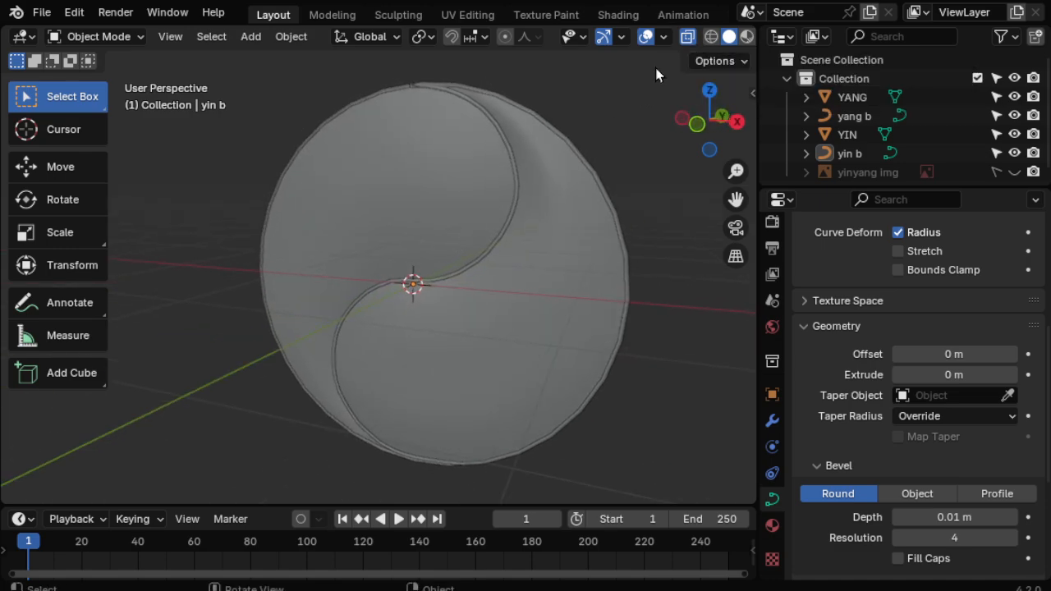
left_click(690, 41)
left_click(690, 41)
key("alt+z")
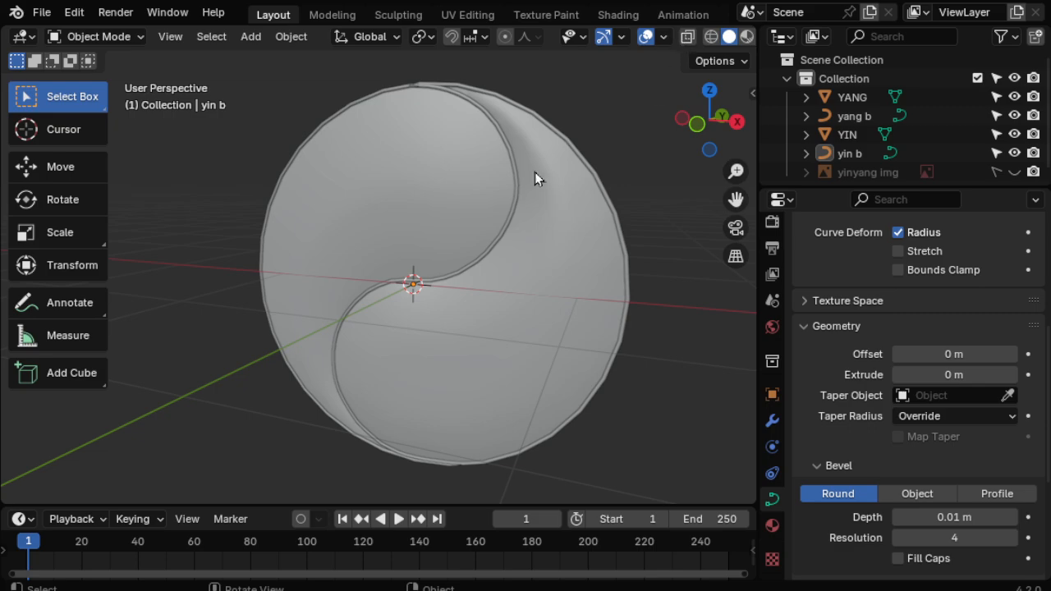
middle_click_drag(535, 178, 588, 156)
key("KP_1")
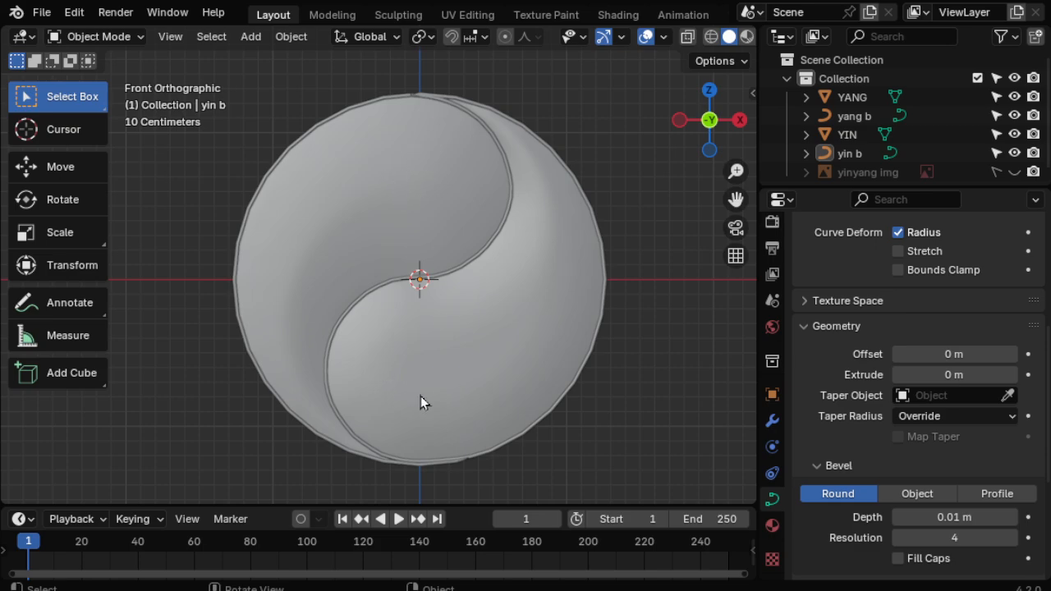
Add a UV sphere at the disc's centre and scale it uniformly to about 0.195.
left_click(252, 41)
mouse_move(263, 58)
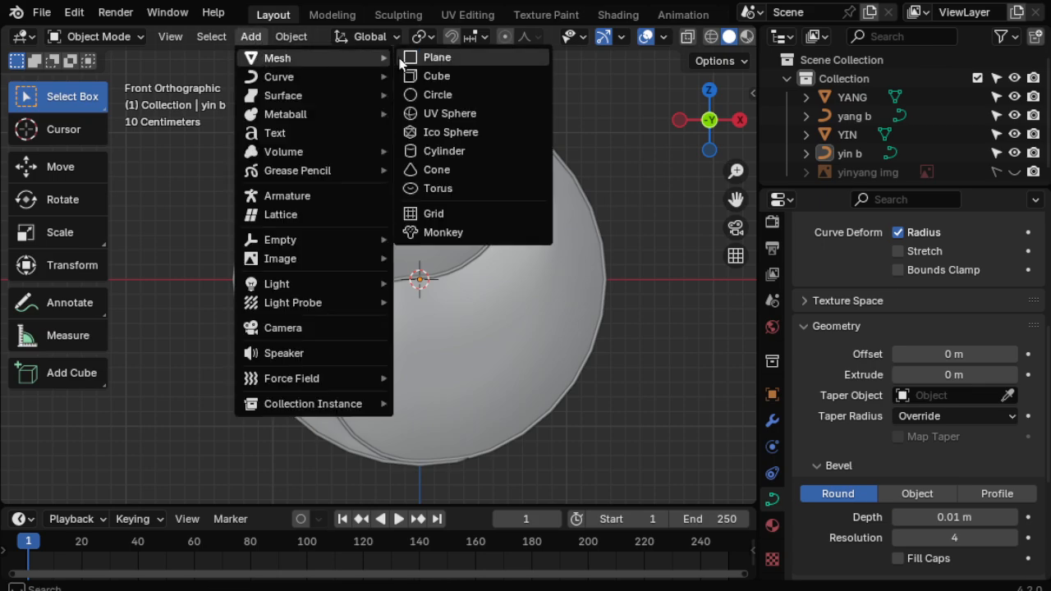
left_click(449, 114)
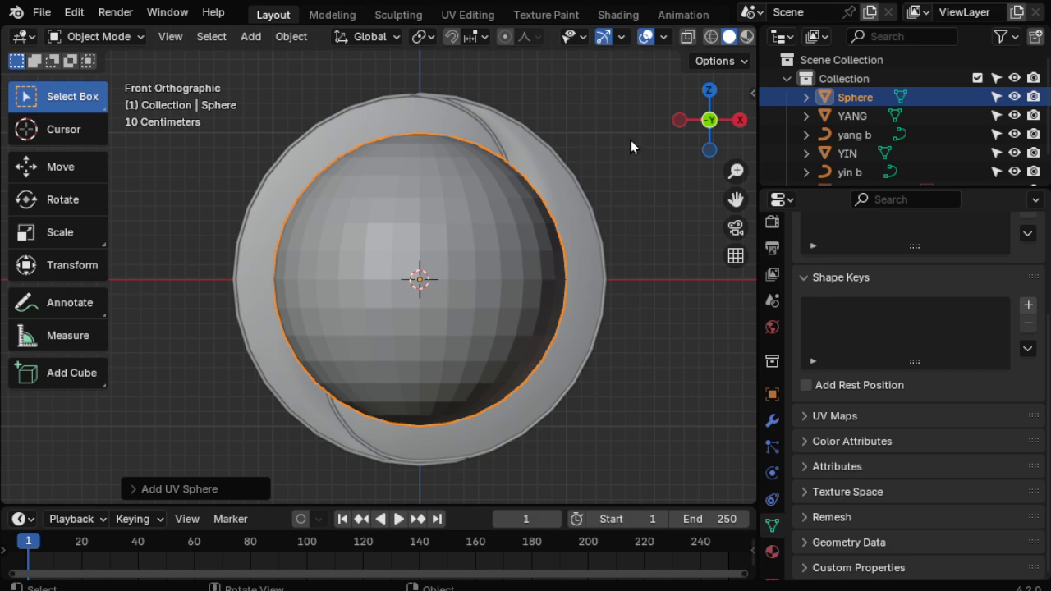
key("s")
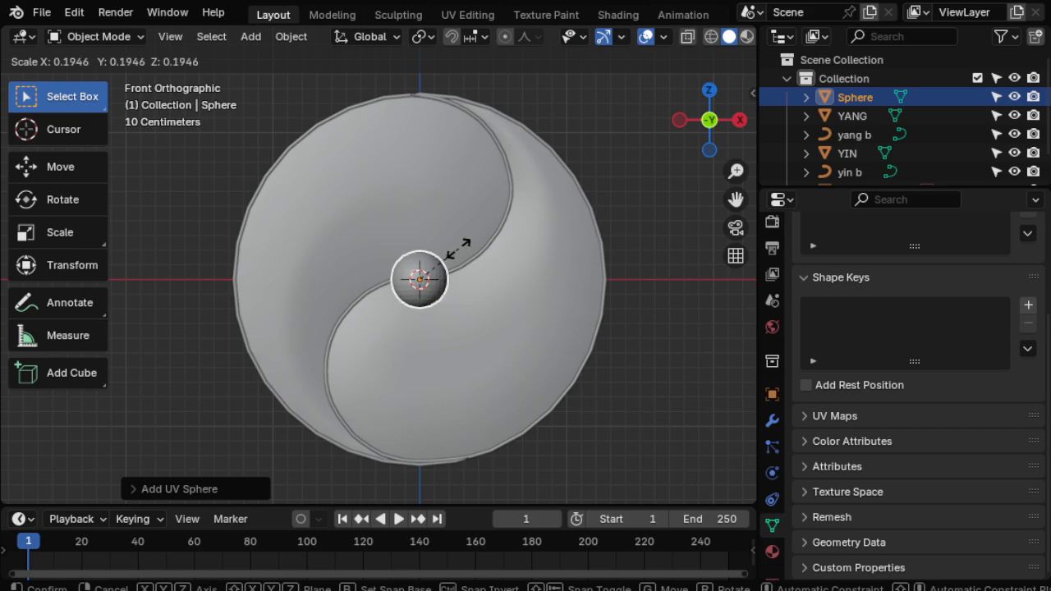
left_click(460, 256)
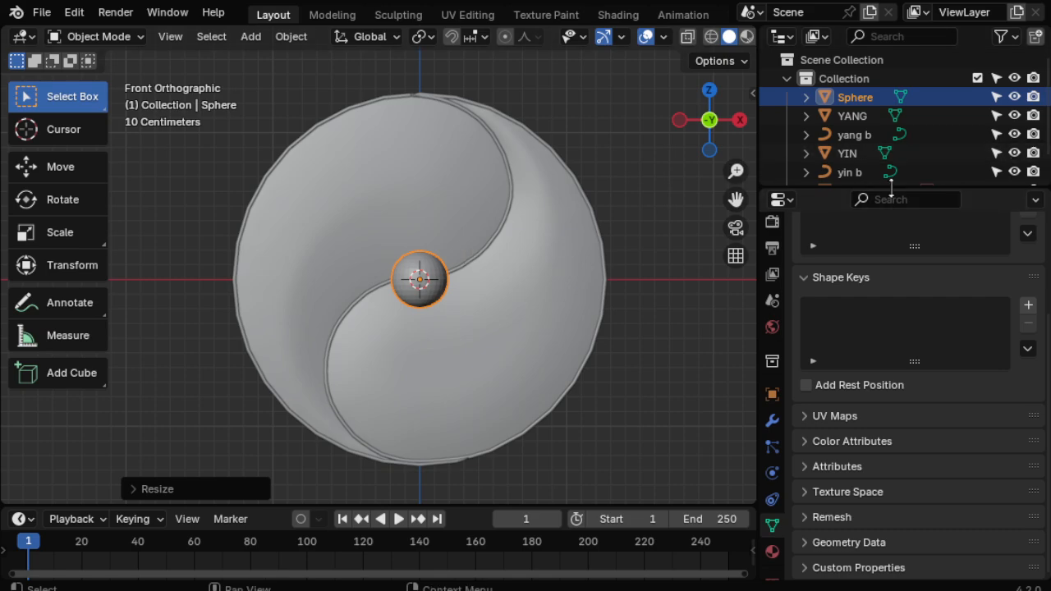
Unhide the yinyang img reference and compare its upper dot with the sphere's size up close.
left_click_drag(892, 188, 896, 307)
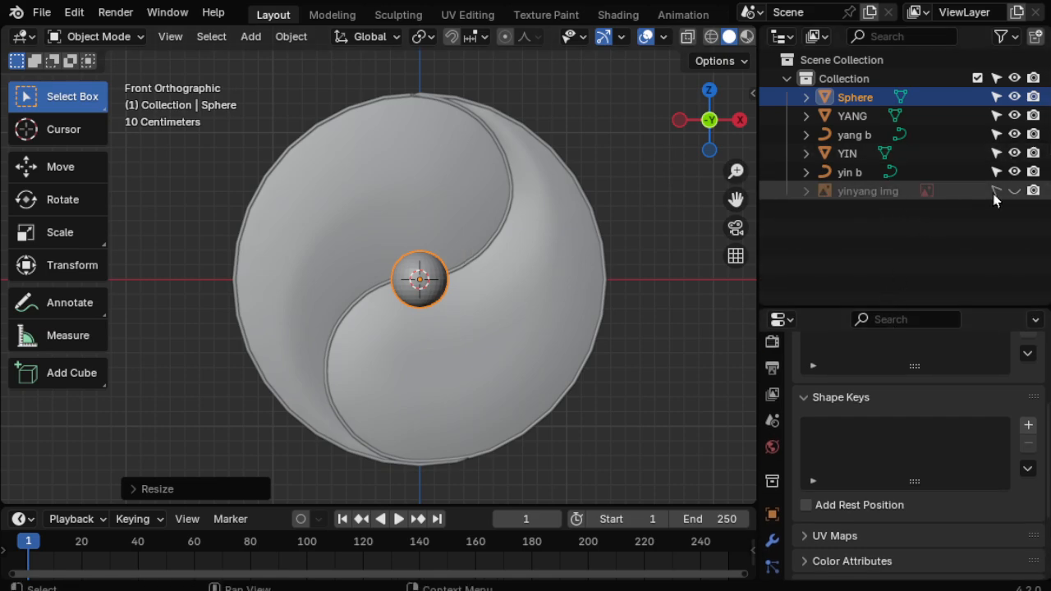
left_click(1015, 192)
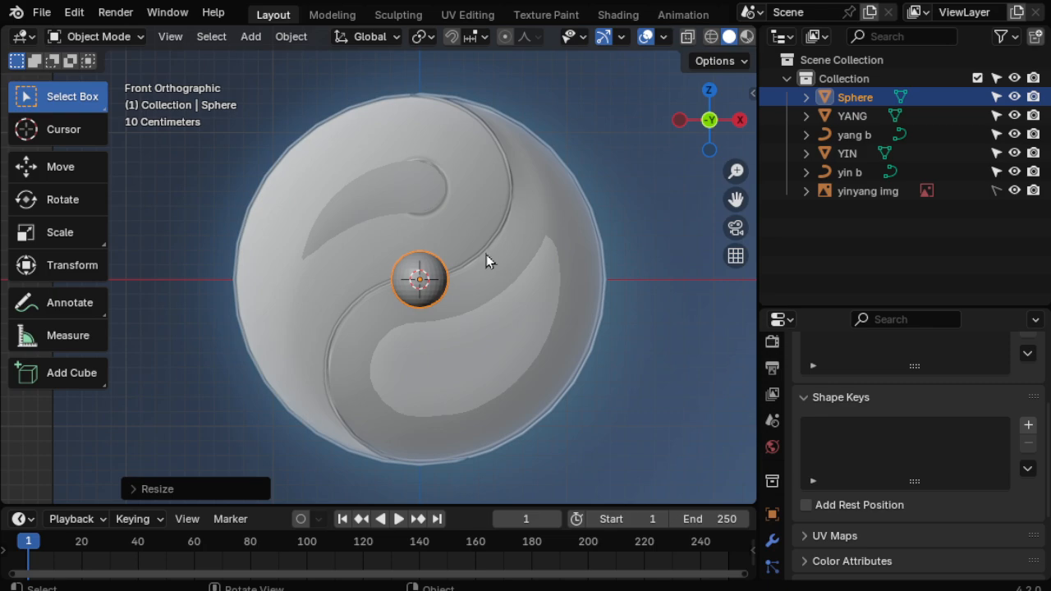
scroll(487, 255, "up", 2)
scroll(446, 134, "up", 1)
middle_click_drag(446, 134, 421, 336, "shift")
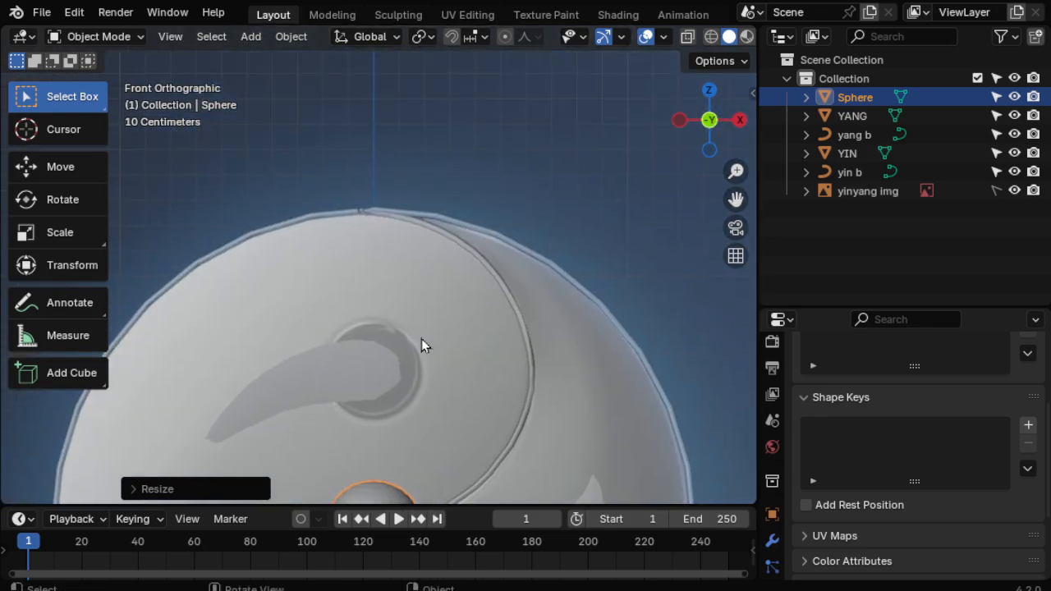
scroll(422, 336, "up", 3)
middle_click_drag(411, 391, 467, 247, "shift")
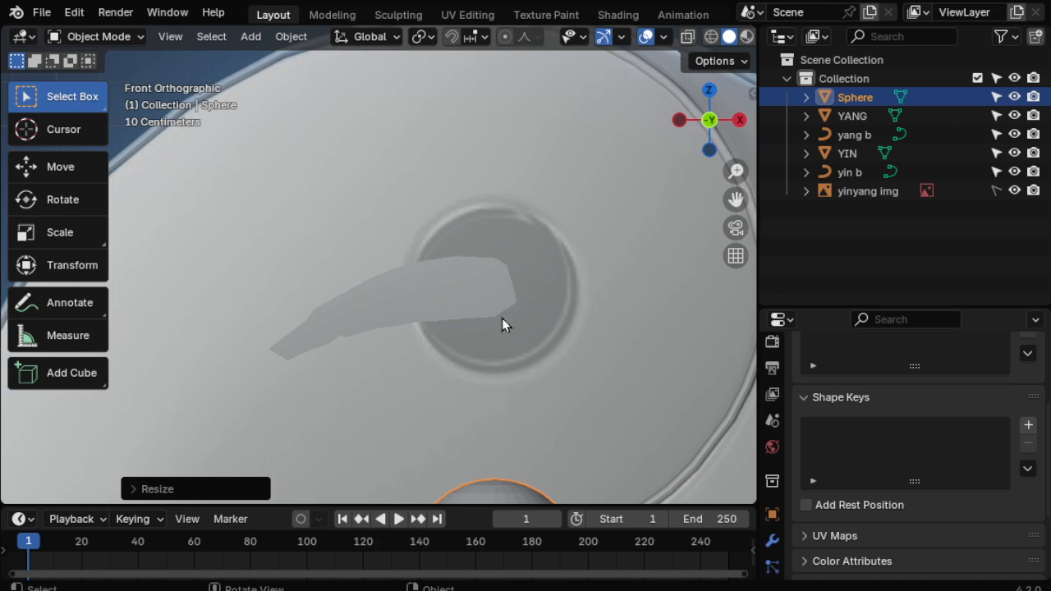
middle_click_drag(528, 412, 483, 243, "shift")
scroll(485, 255, "down", 3)
middle_click_drag(490, 279, 514, 302, "shift")
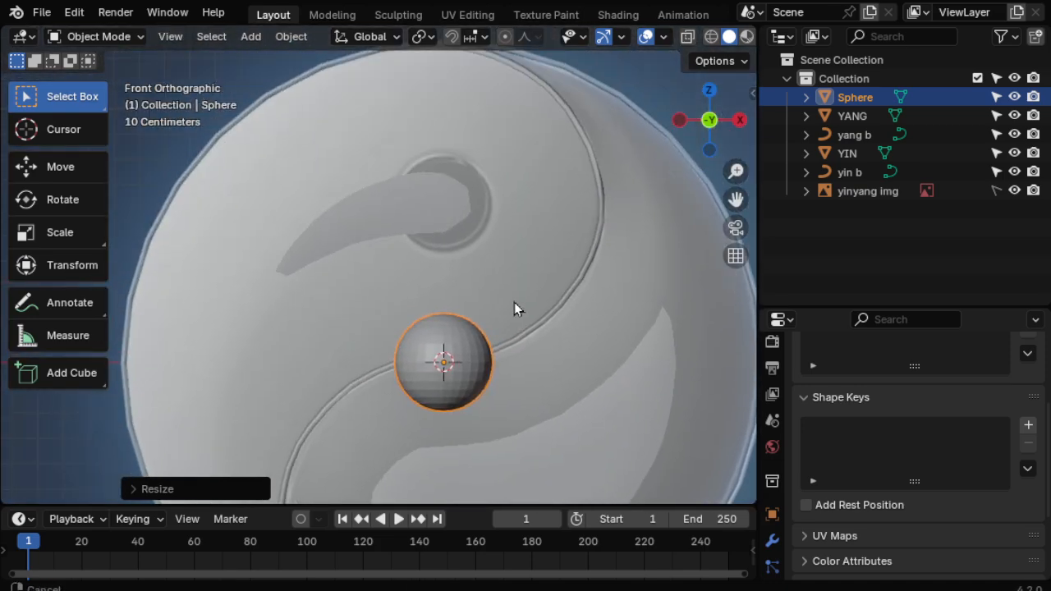
scroll(442, 178, "up", 3)
middle_click_drag(492, 150, 455, 219, "shift")
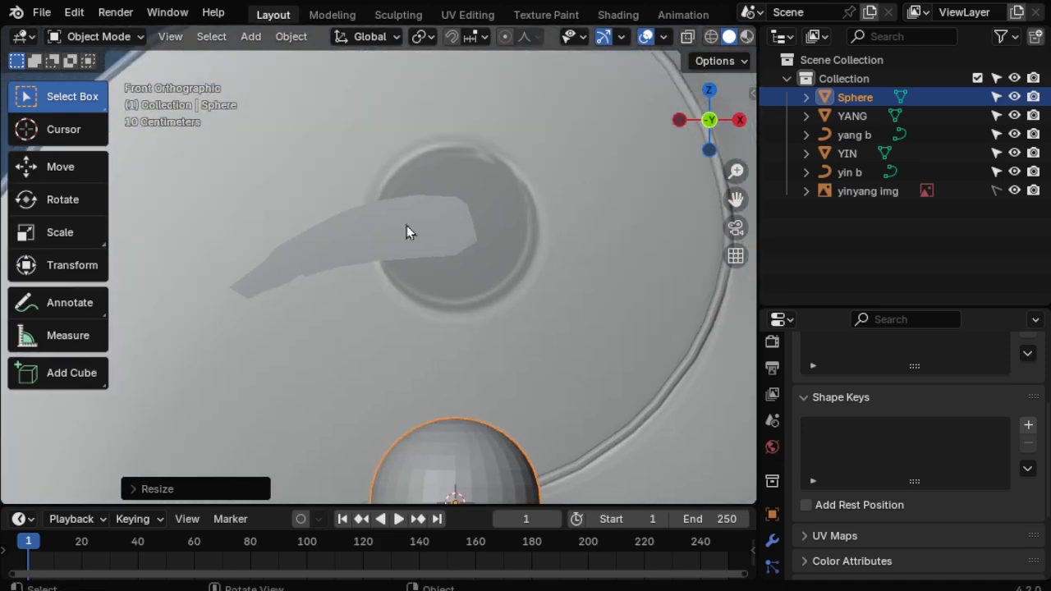
scroll(466, 271, "down", 1)
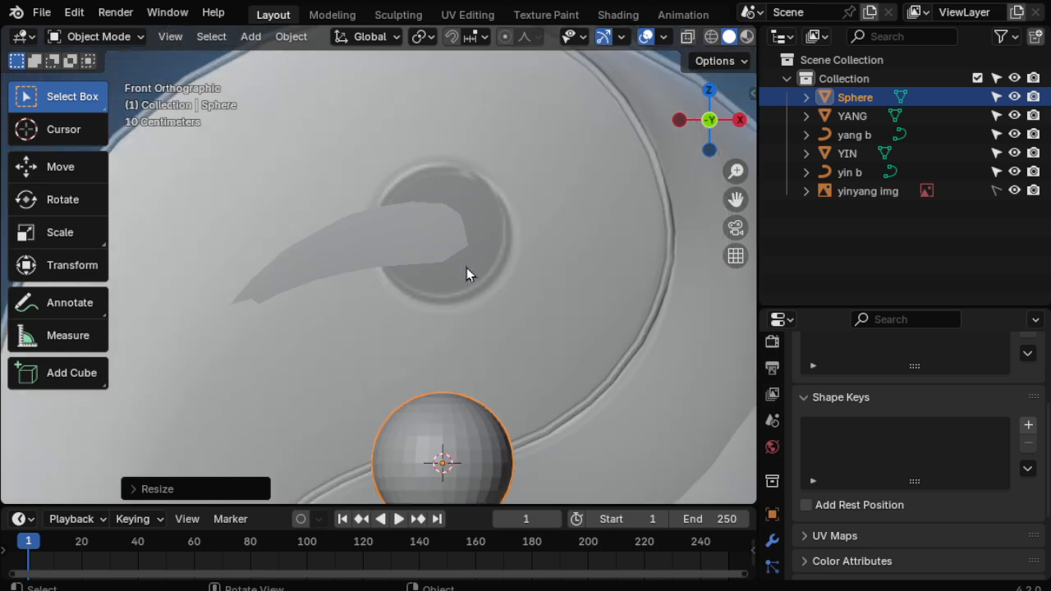
Show the viewport fullscreen, move the sphere up along Z onto the reference's upper dot, and turn on X-ray.
key("ctrl+alt+space")
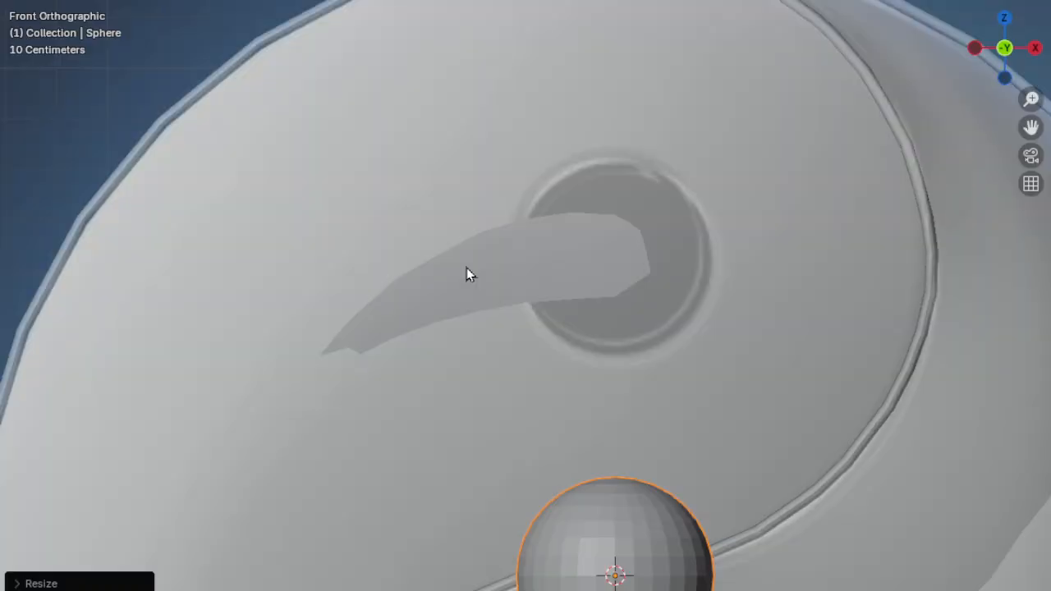
middle_click_drag(911, 389, 831, 281, "shift")
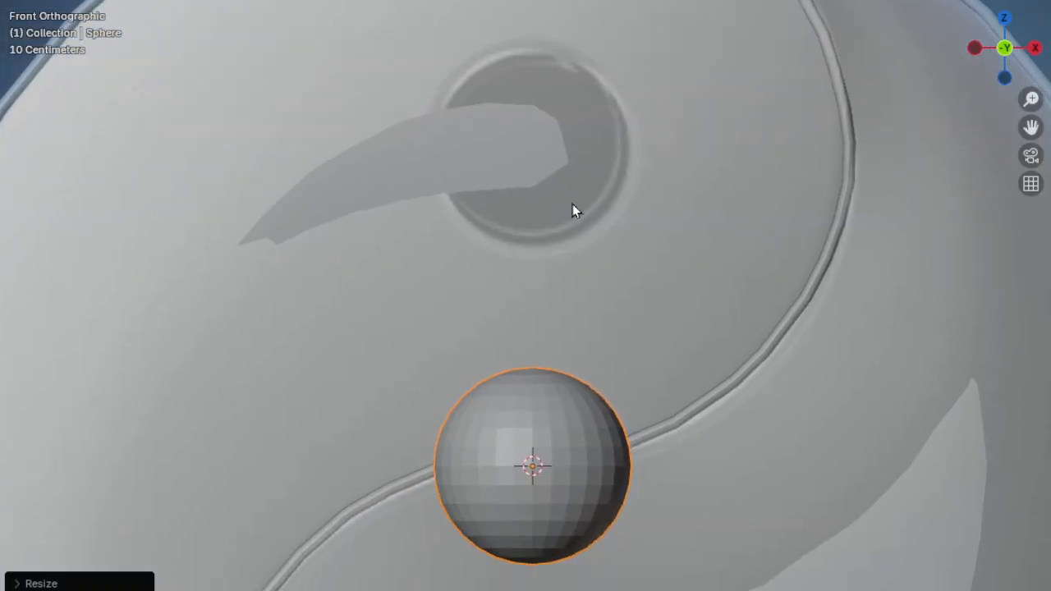
scroll(573, 203, "down", 1)
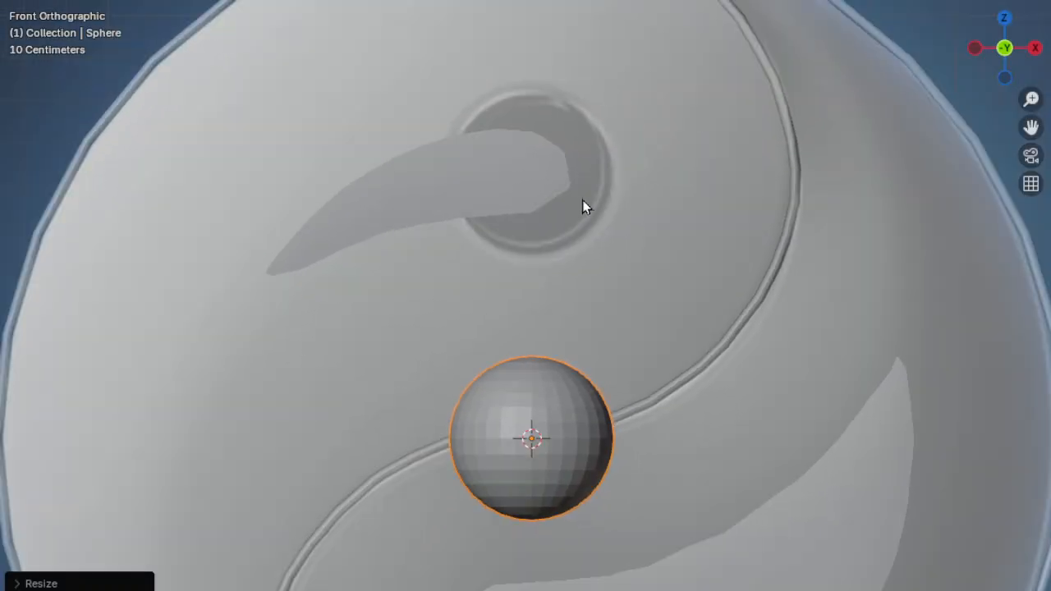
key("g")
key("z")
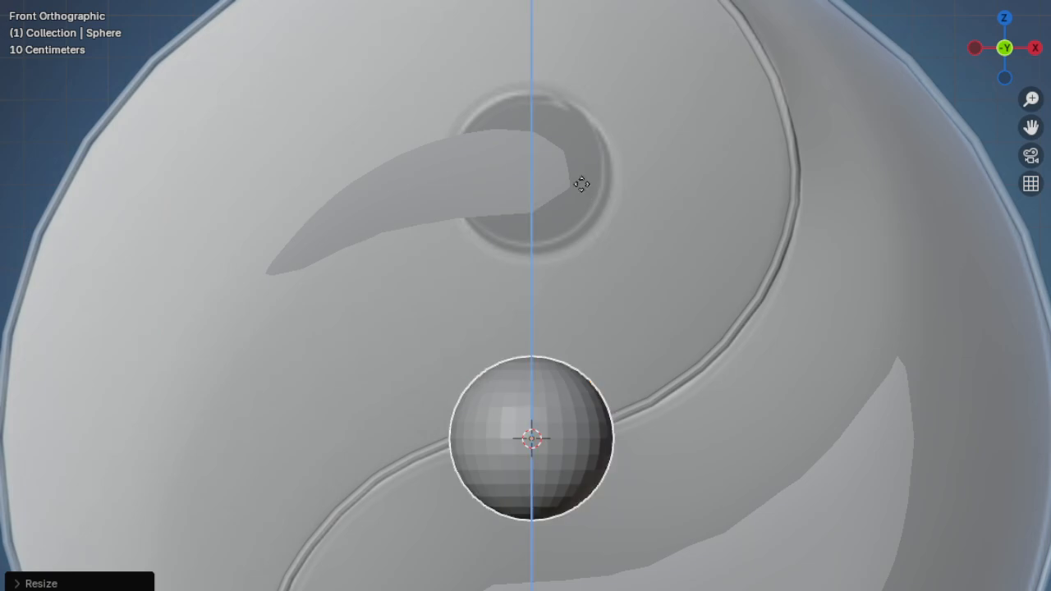
left_click(631, 515)
key("alt+z")
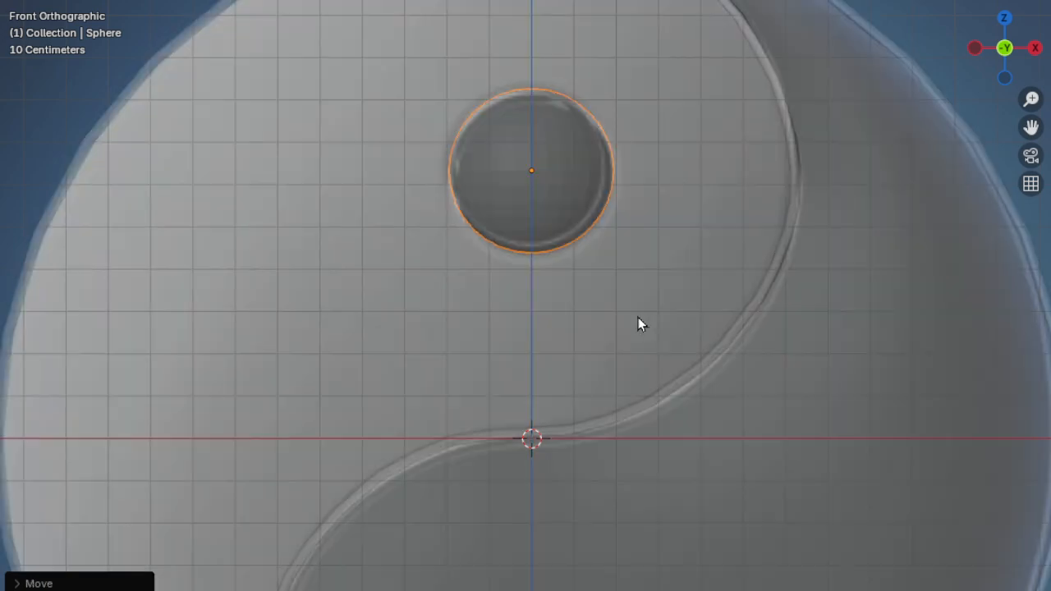
Check the sphere's placement along Z against the reference's upper dot and turn X-ray off.
key("g")
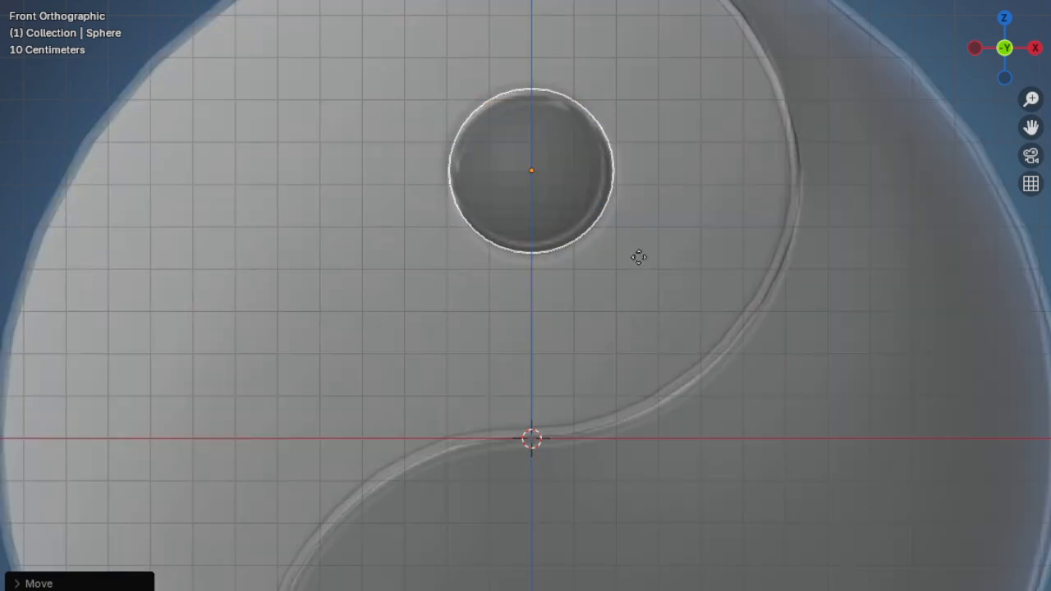
key("z")
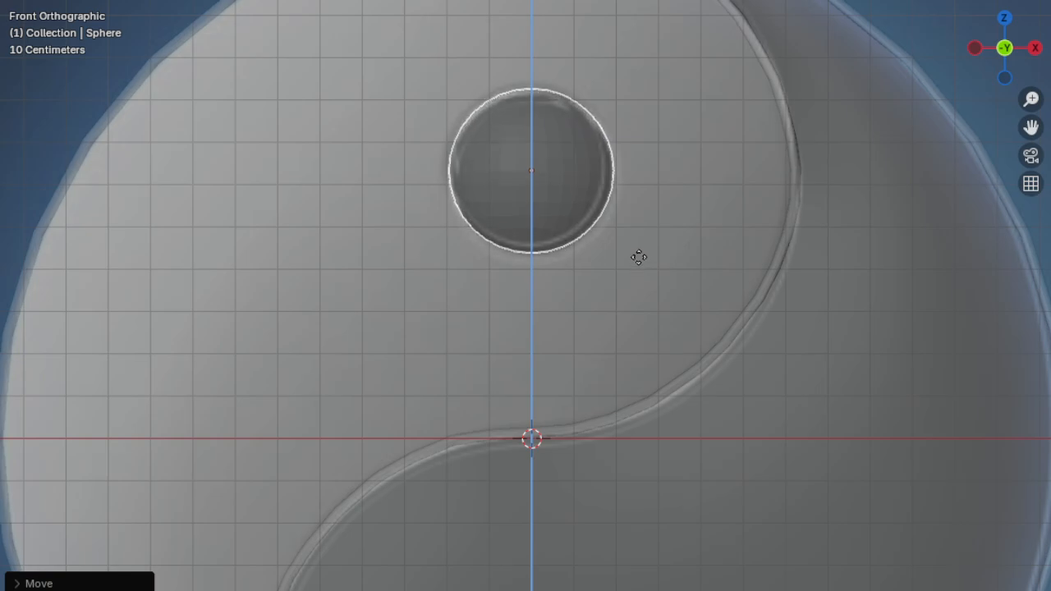
left_click(645, 260)
scroll(648, 260, "down", 3)
key("alt+z")
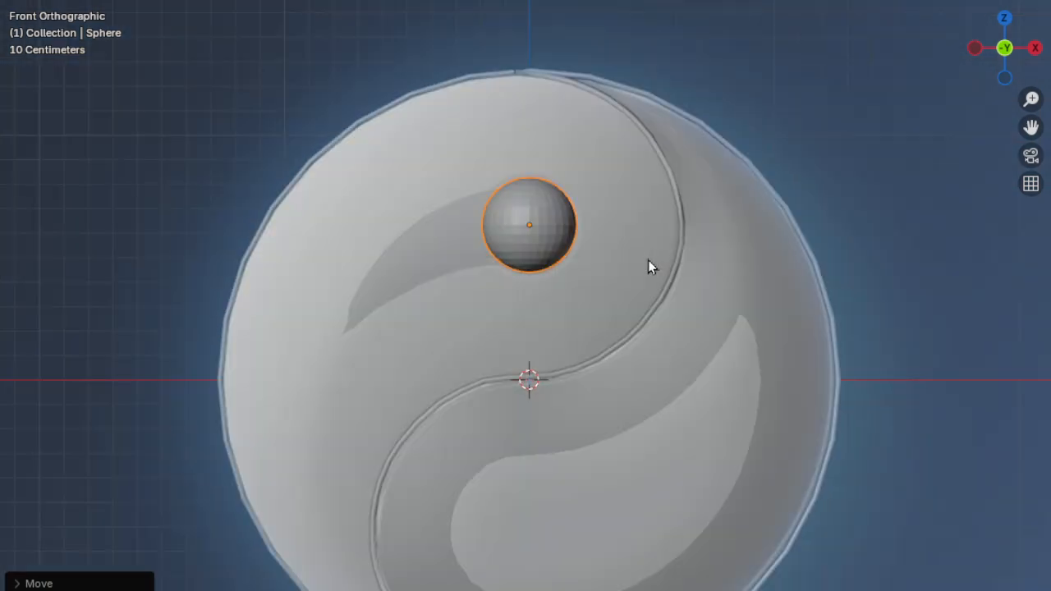
middle_click_drag(647, 292, 602, 203, "shift")
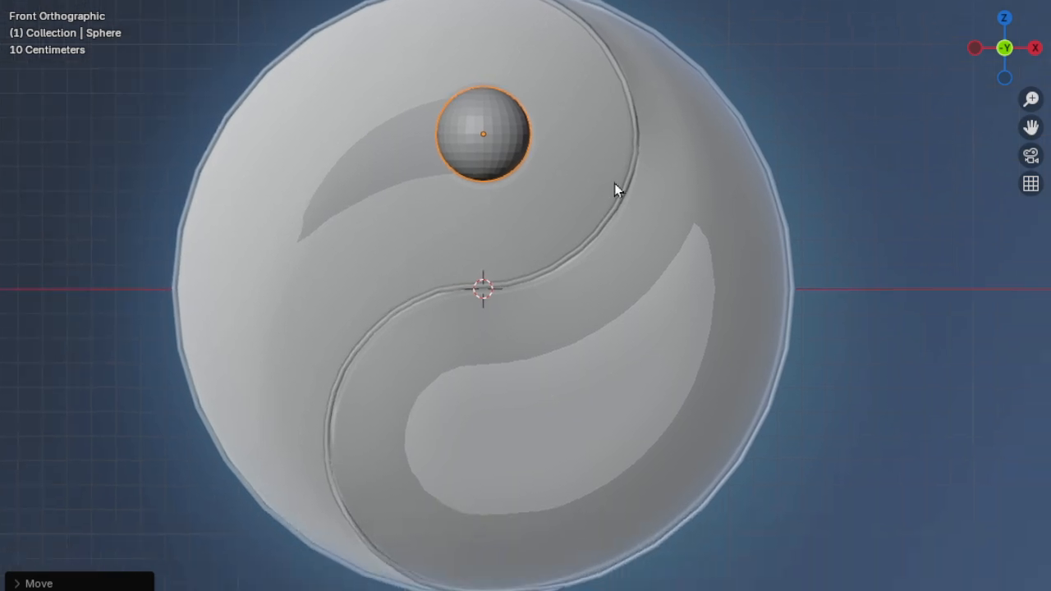
In the right side view, flatten the sphere along Y into a thin lens shape.
key("KP_3")
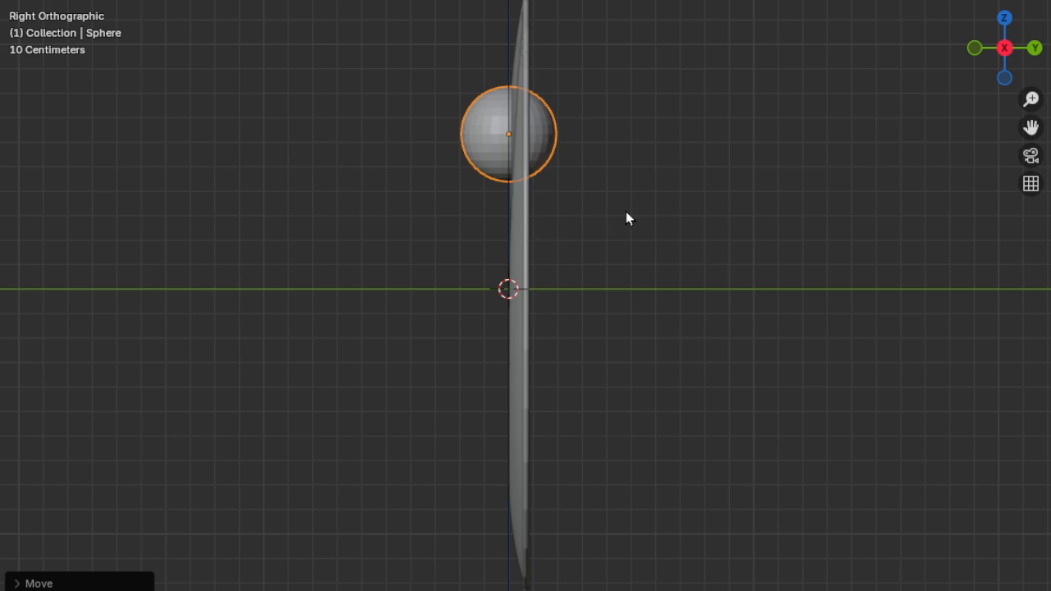
key("s")
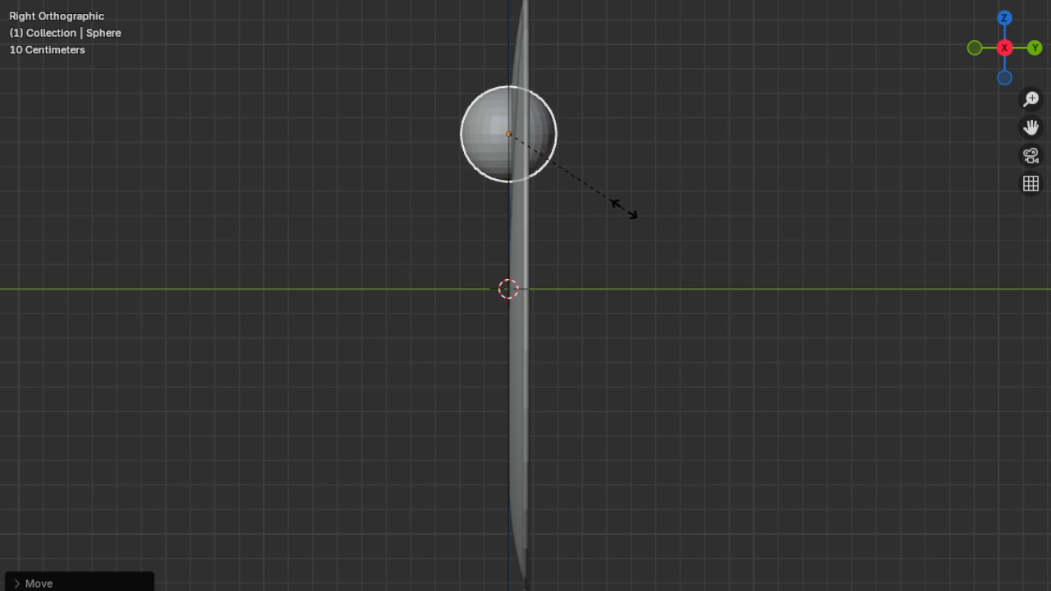
key("y")
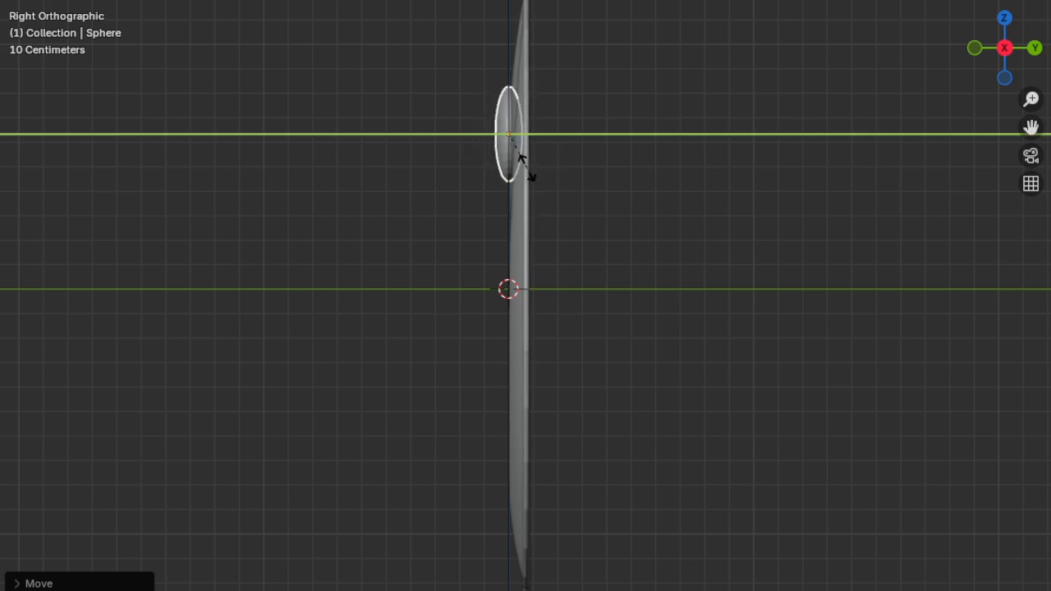
left_click(526, 174)
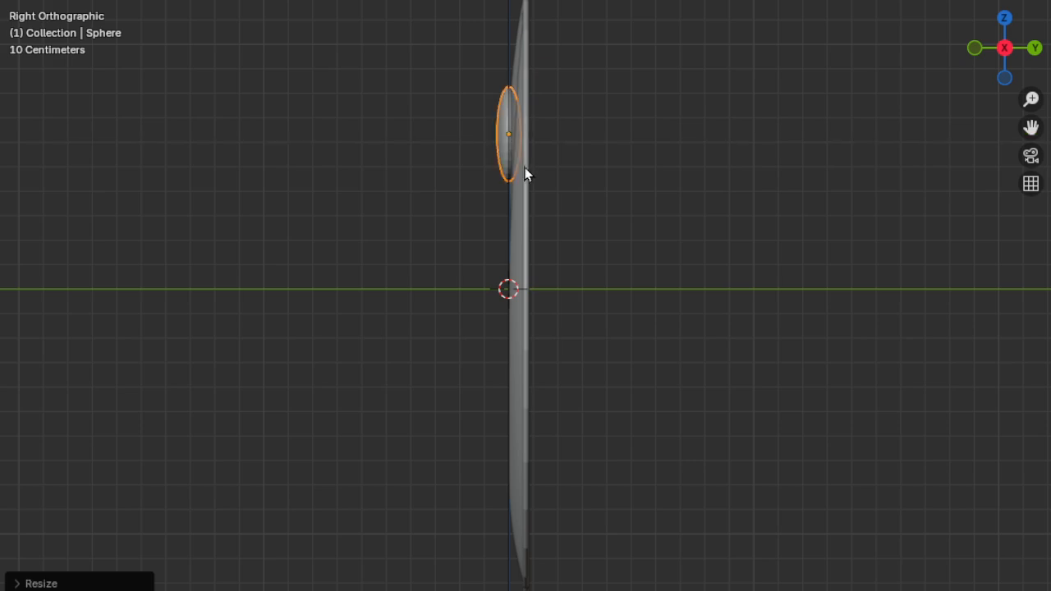
key("KP_Decimal")
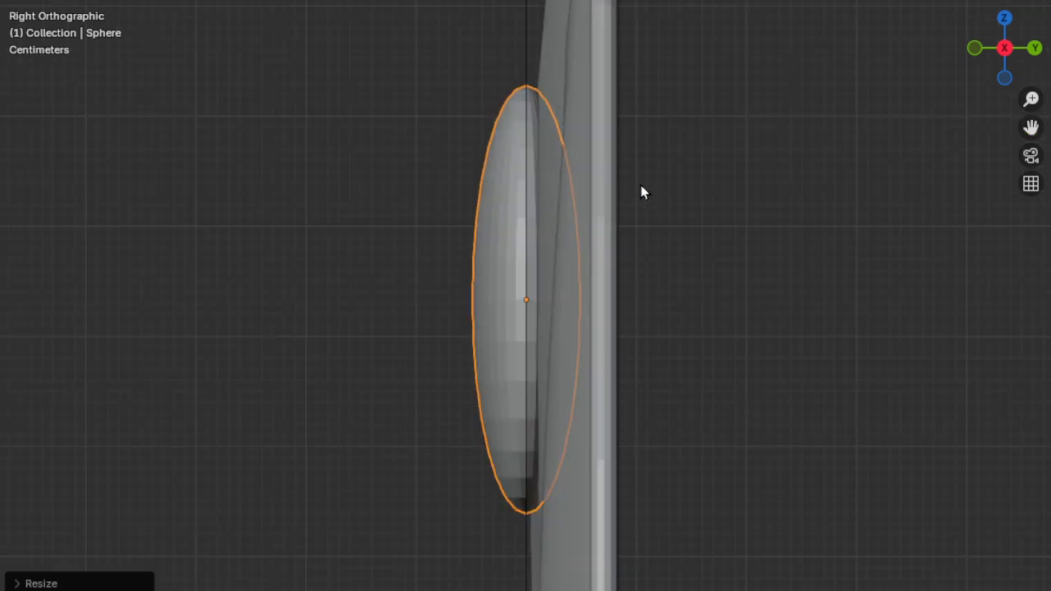
key("s")
key("y")
left_click(609, 180)
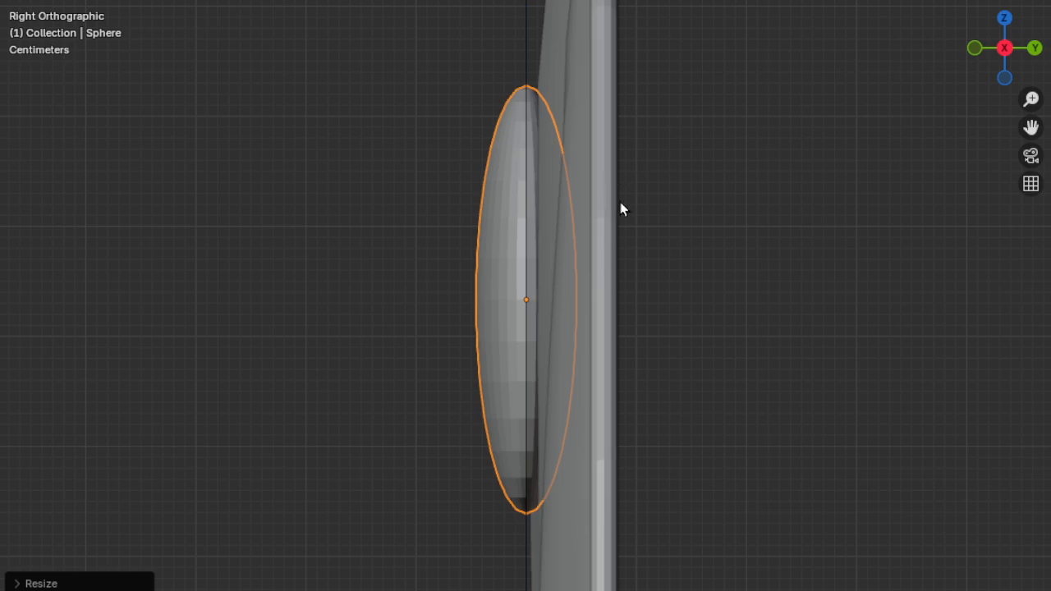
Move the flattened sphere slightly along Y into the disc and return to the front view.
key("g")
key("y")
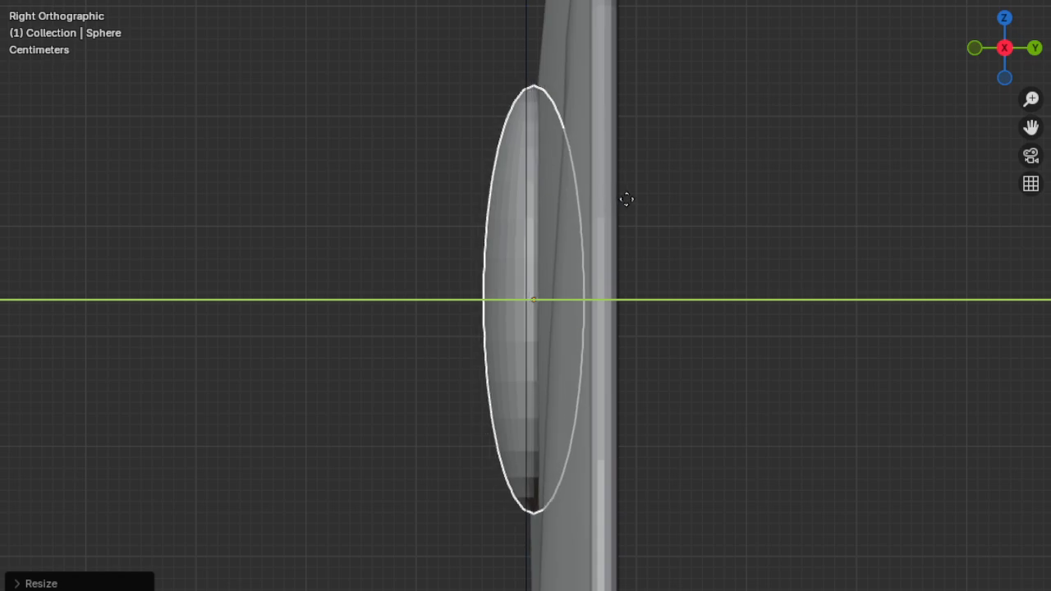
left_click(627, 202)
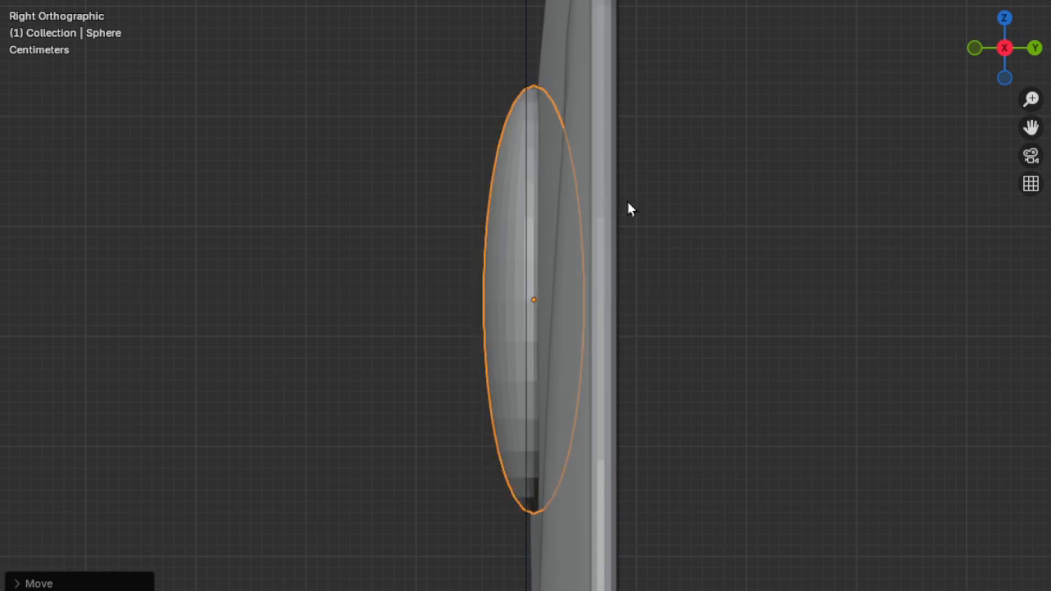
key("KP_1")
scroll(628, 206, "down", 8)
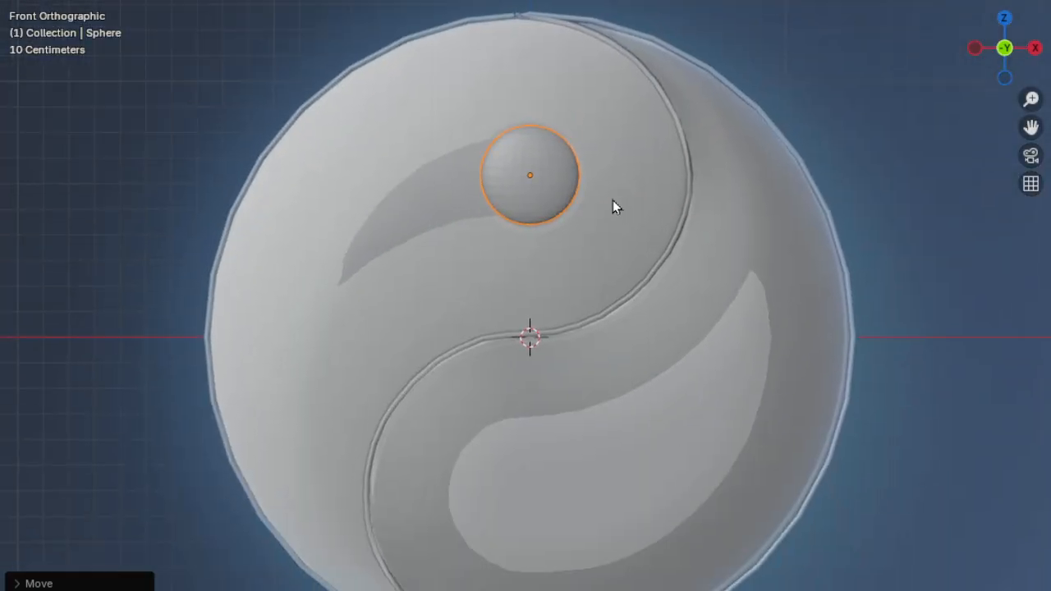
Apply Shade Smooth to the flattened sphere on the upper dot.
scroll(614, 202, "up", 3)
middle_click_drag(602, 159, 605, 288, "shift")
scroll(605, 288, "up", 3)
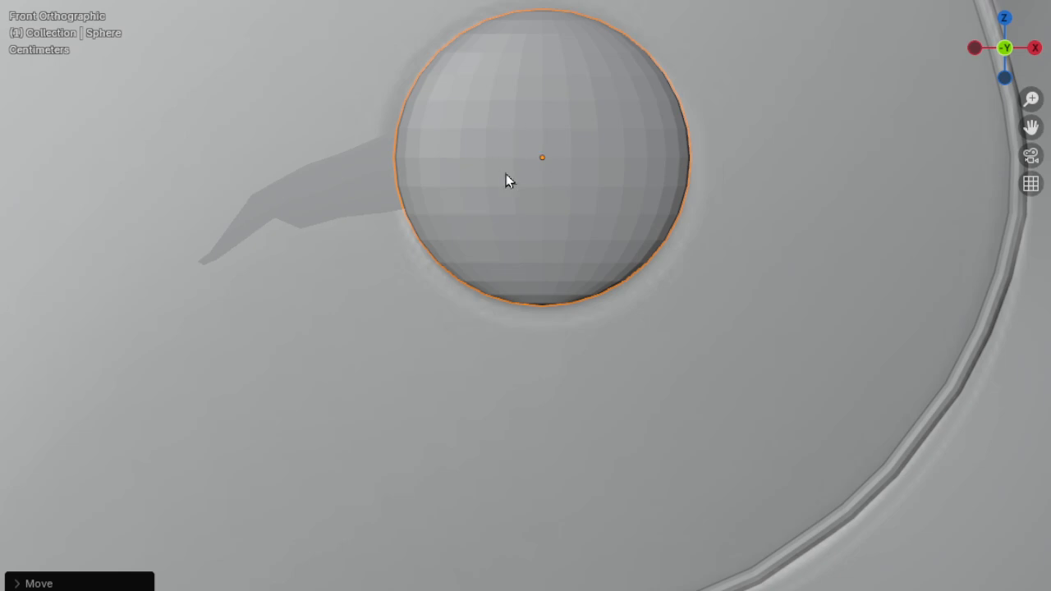
right_click(539, 83)
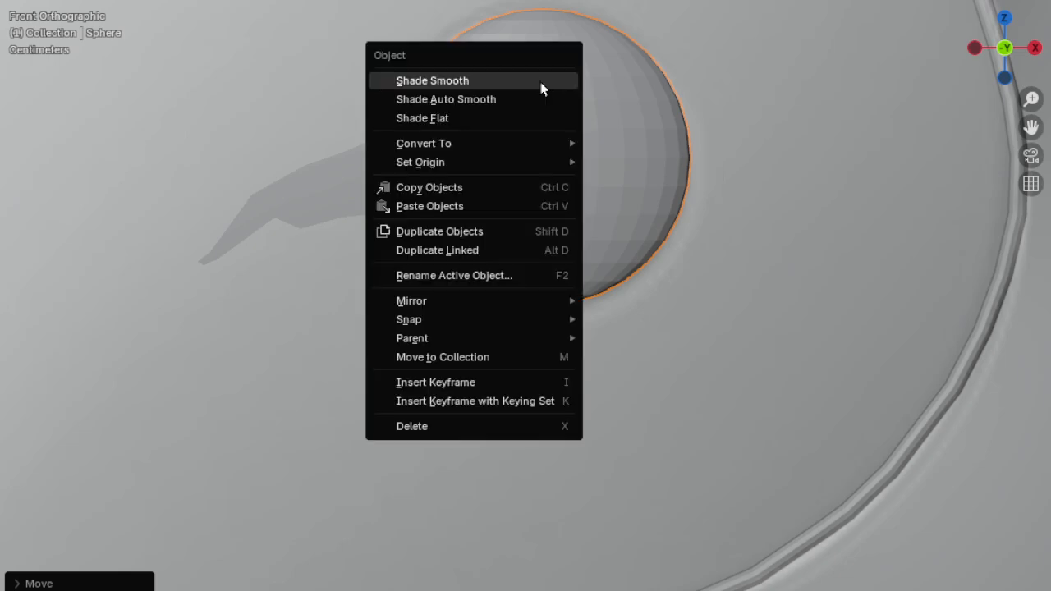
left_click(541, 82)
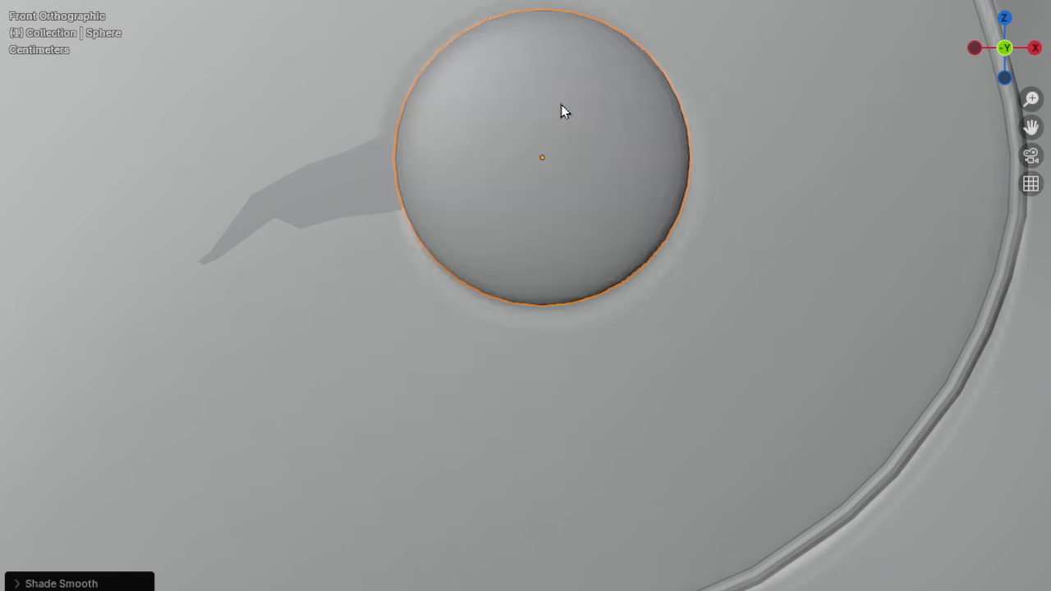
scroll(668, 197, "down", 7)
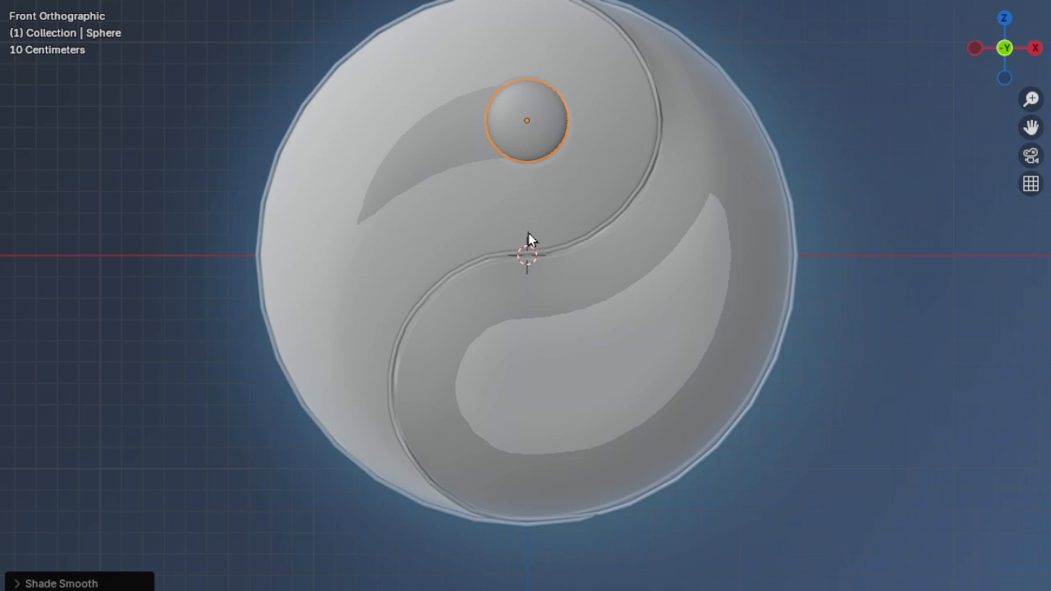
Show the viewport's tool list, activate the Move tool, and view the sphere's axis handles from an oblique angle.
key("t")
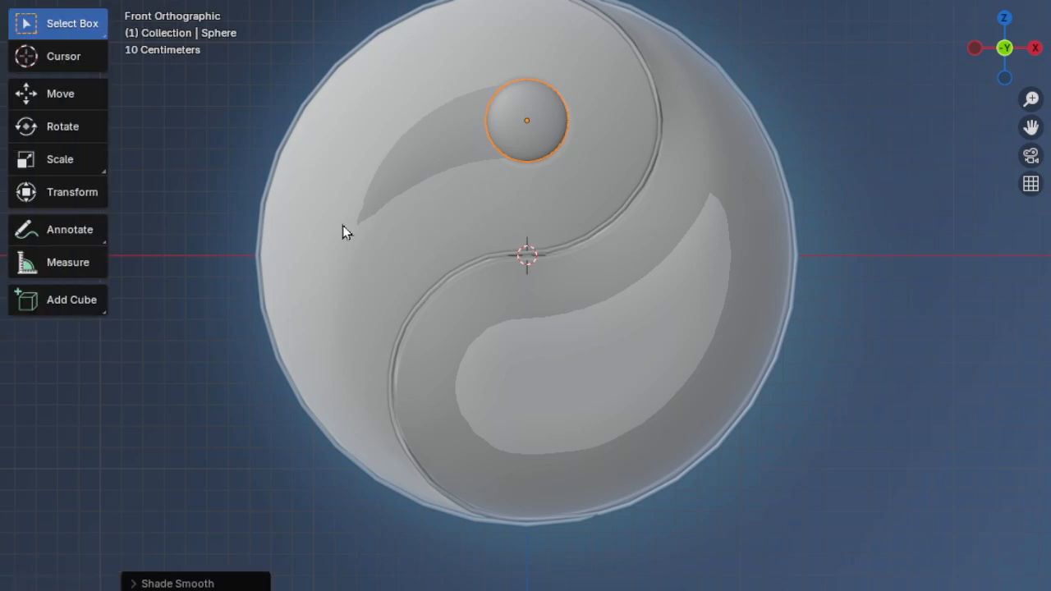
left_click(66, 99)
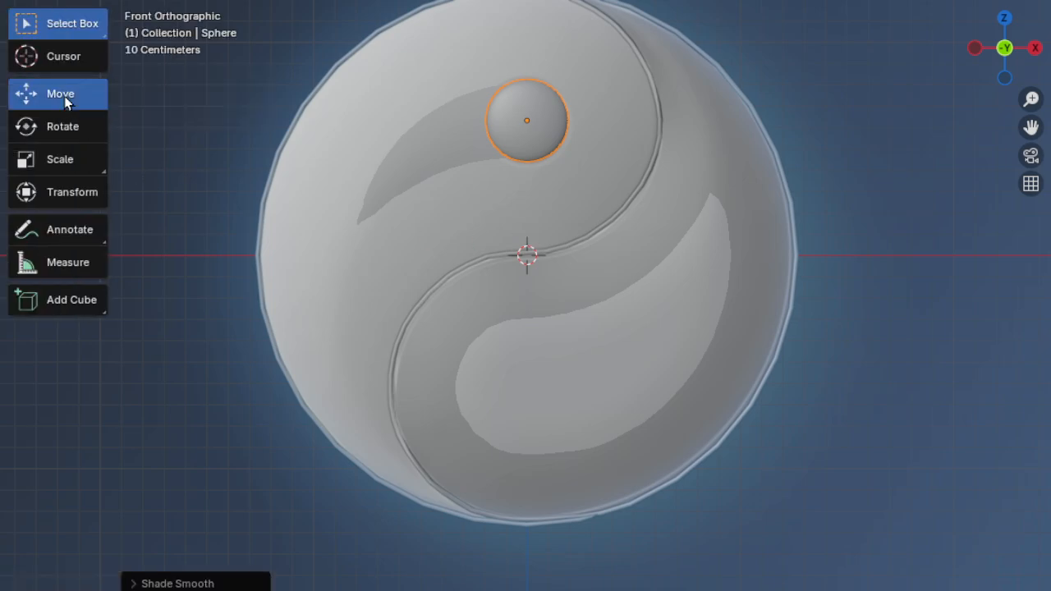
middle_click_drag(694, 218, 580, 279)
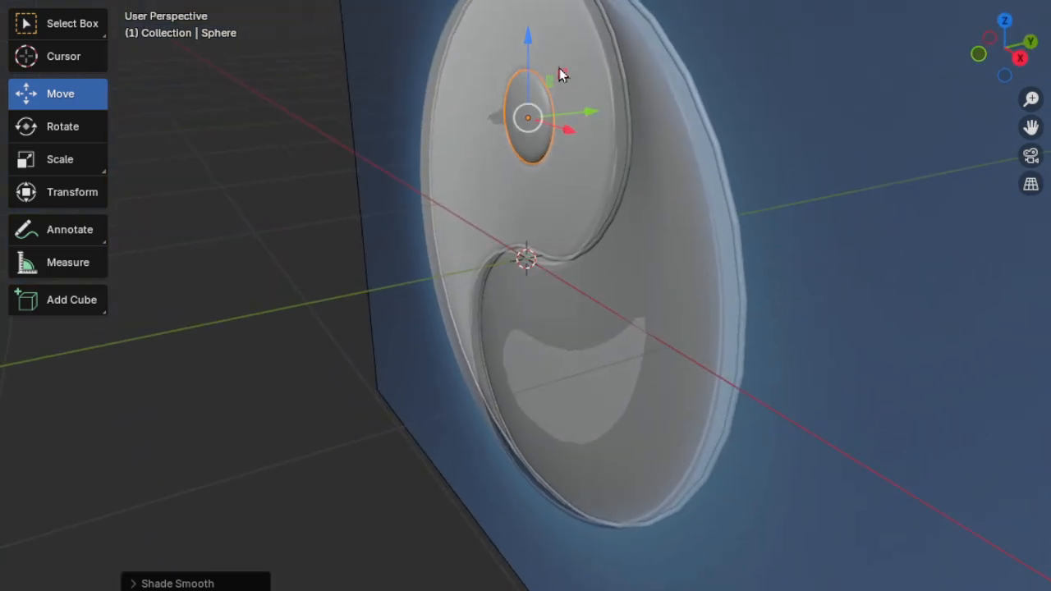
middle_click_drag(575, 137, 567, 193)
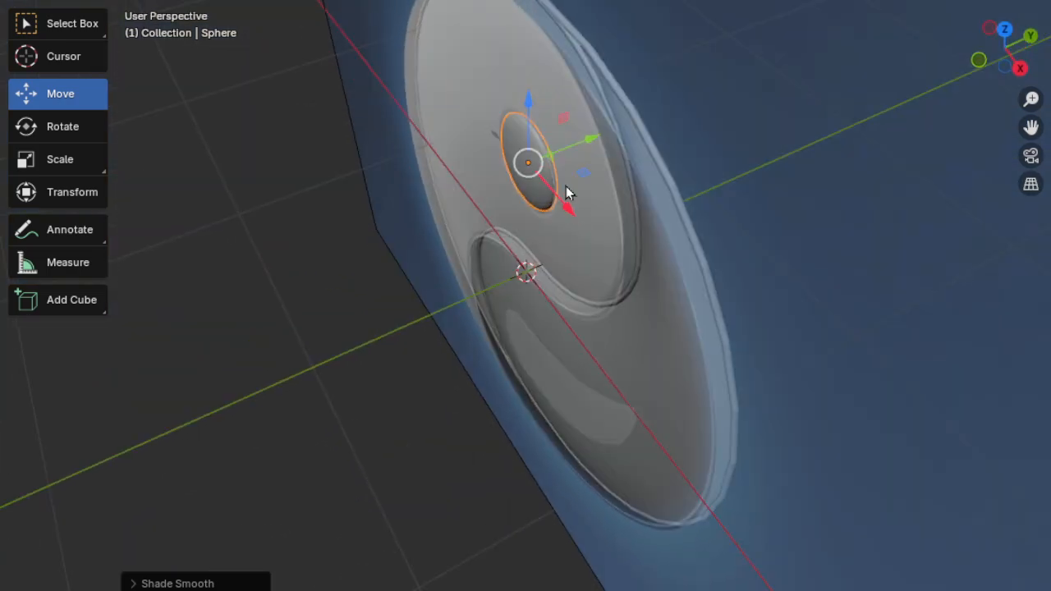
Try moving the sphere sideways along X with the Move gizmo and undo the move.
middle_click_drag(586, 242, 666, 173)
left_click_drag(612, 117, 785, 216)
key("ctrl+z")
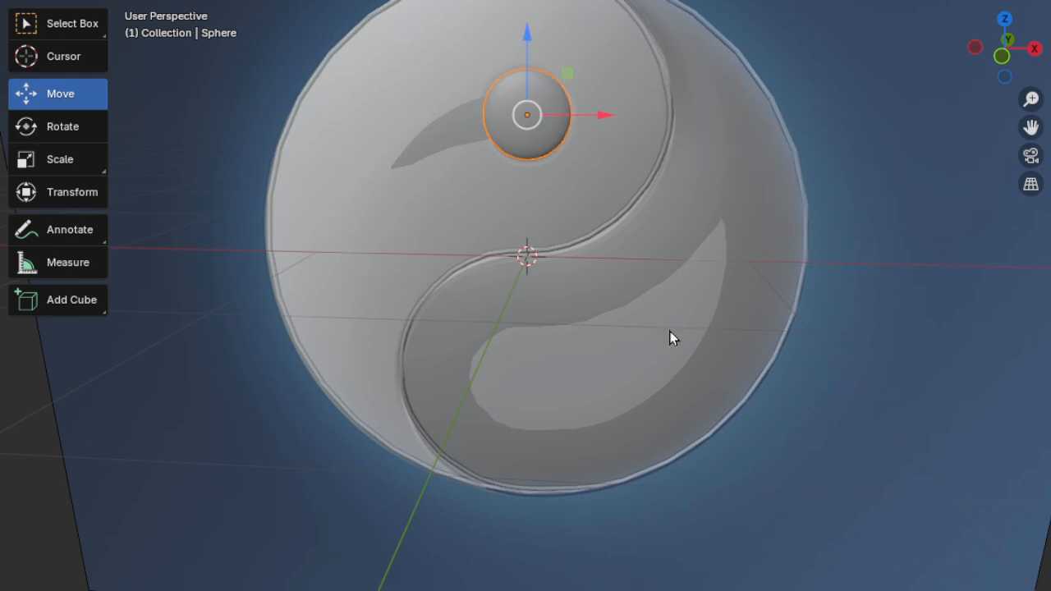
Inspect how the sphere sits in the disc from oblique and front views, and examine the reference's lower dot with X-ray on.
middle_click_drag(669, 333, 560, 342)
key("KP_1")
scroll(534, 279, "up", 3)
middle_click_drag(518, 270, 582, 359)
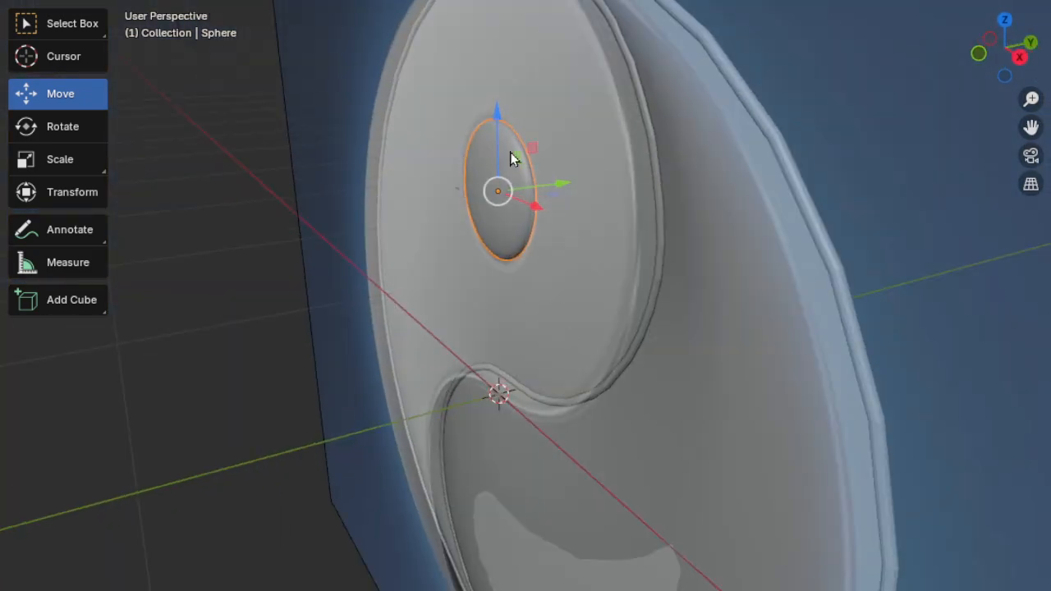
middle_click_drag(501, 184, 671, 273)
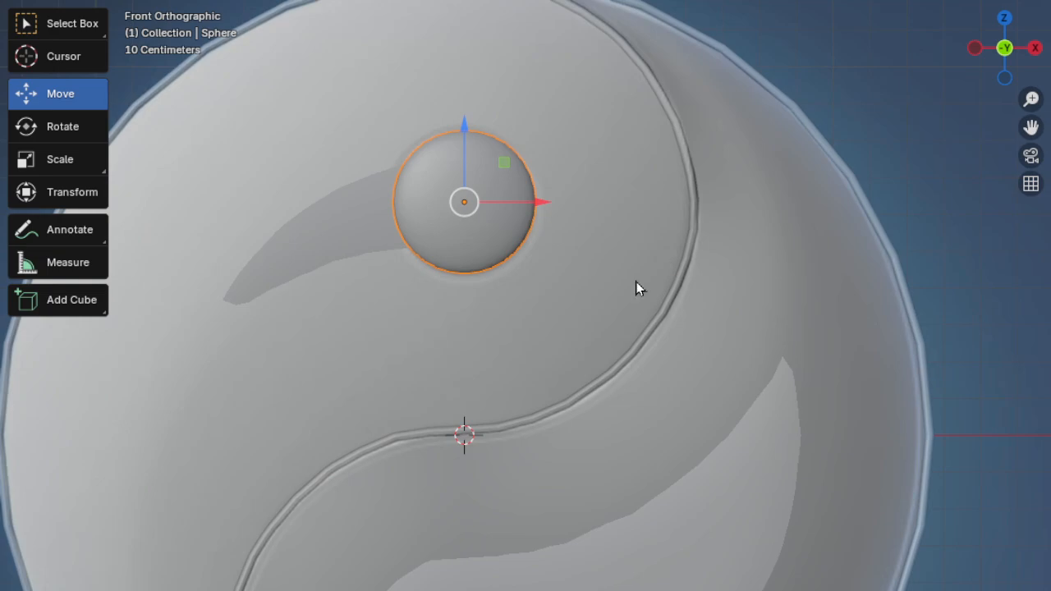
middle_click_drag(640, 288, 661, 206, "shift")
middle_click_drag(586, 287, 666, 216, "shift")
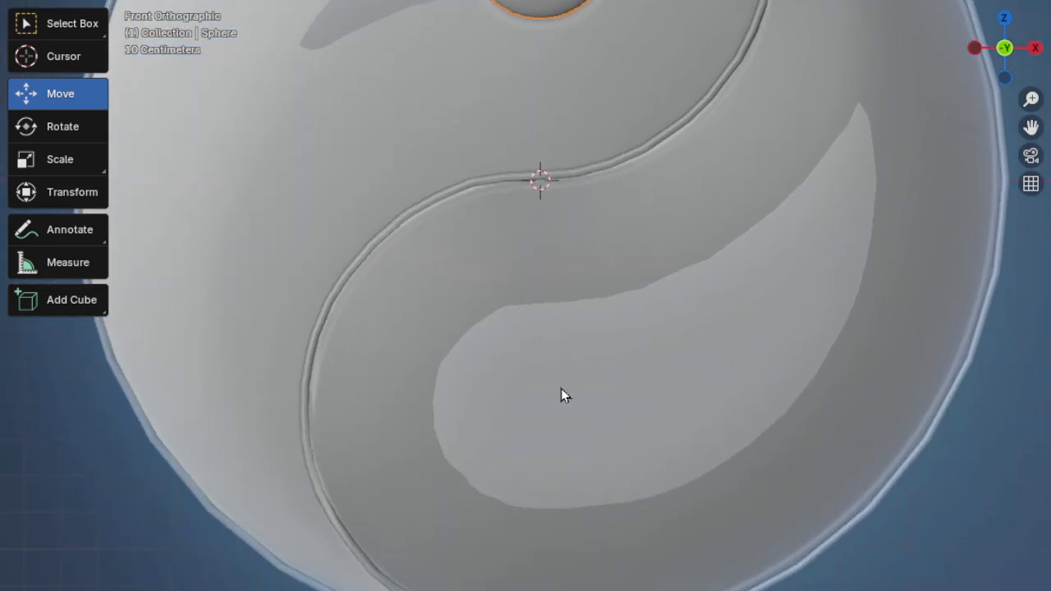
key("alt+z")
middle_click_drag(578, 403, 507, 330, "shift")
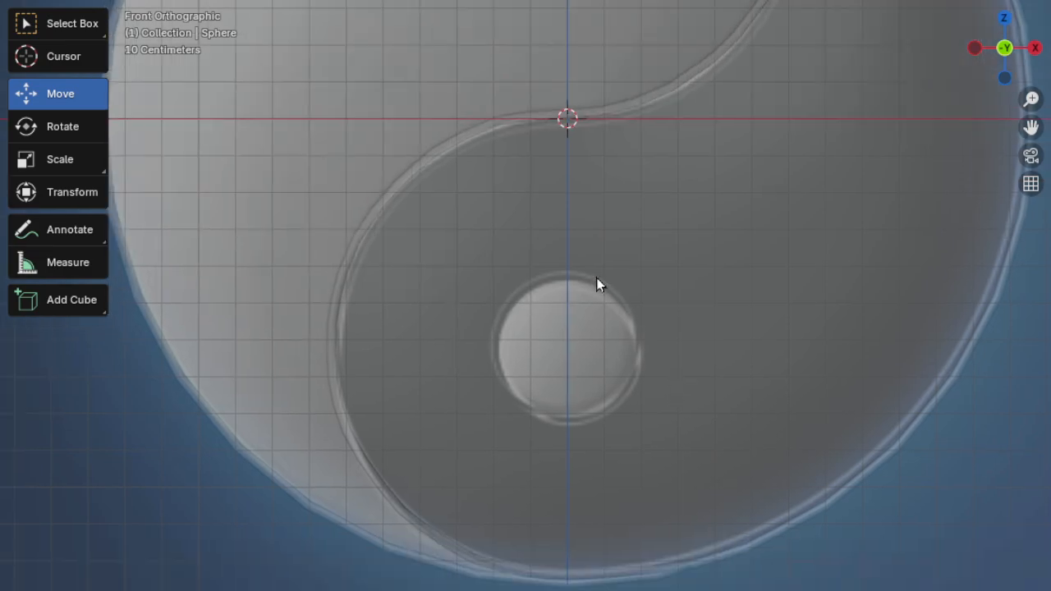
middle_click_drag(676, 237, 648, 287, "shift")
scroll(624, 347, "down", 2)
middle_click_drag(625, 348, 619, 310, "shift")
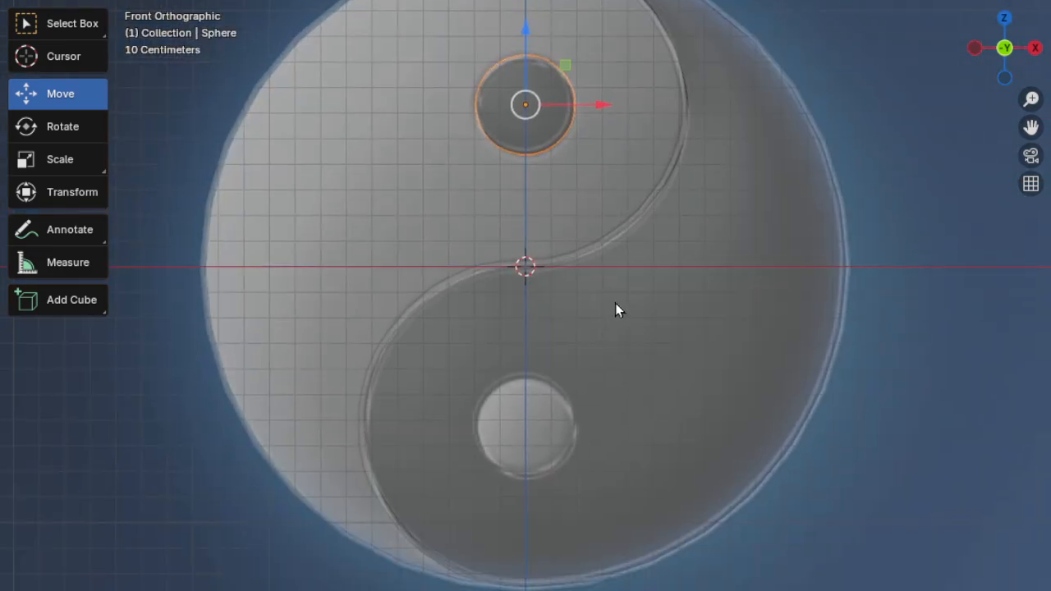
Try duplicating the sphere and moving the copy down along Z onto the reference's lower dot, and undo it.
key("shift+d")
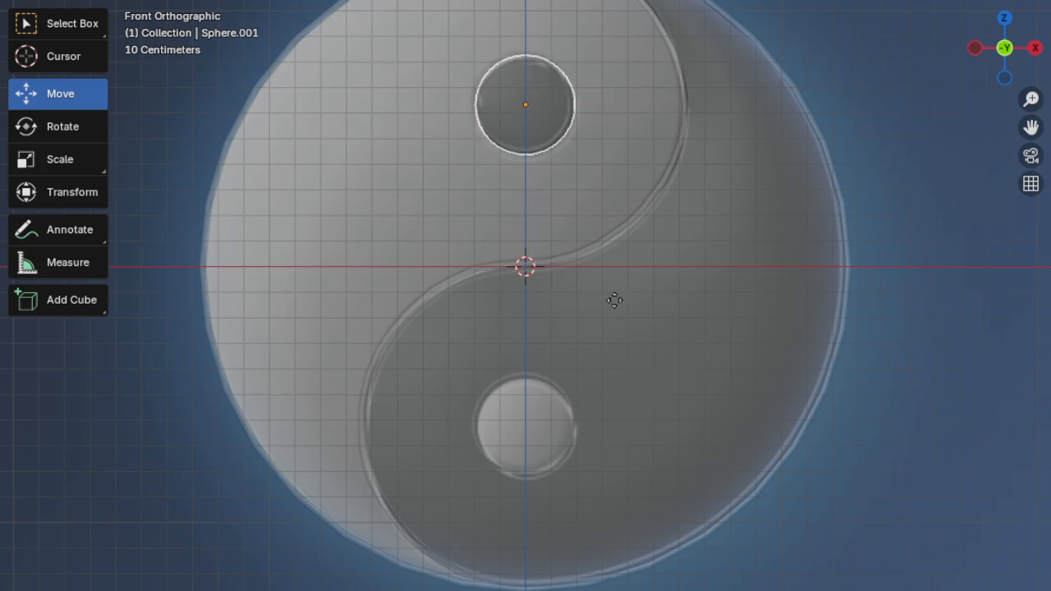
right_click(615, 301)
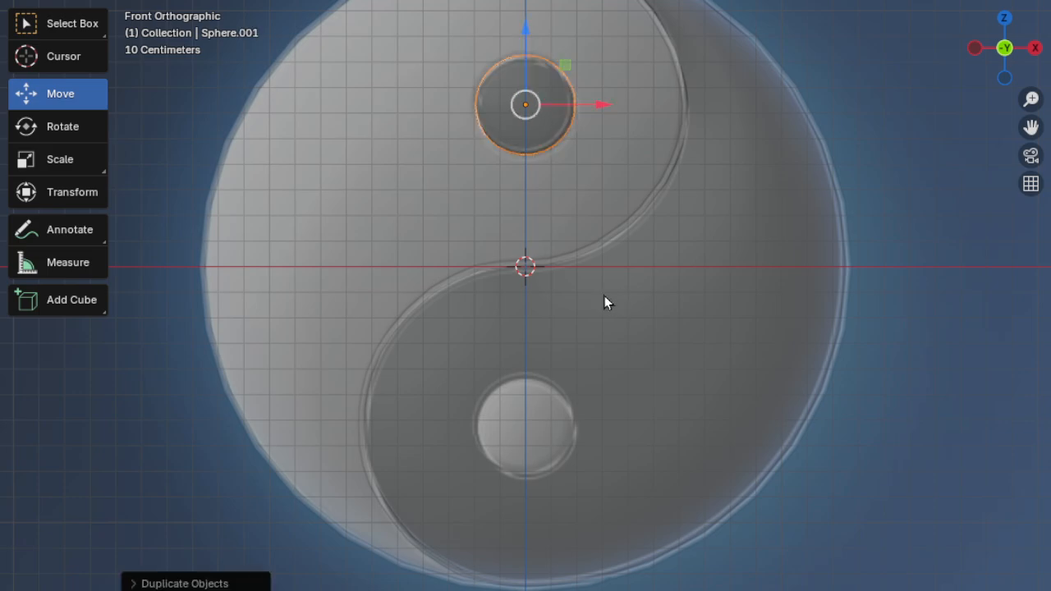
key("g")
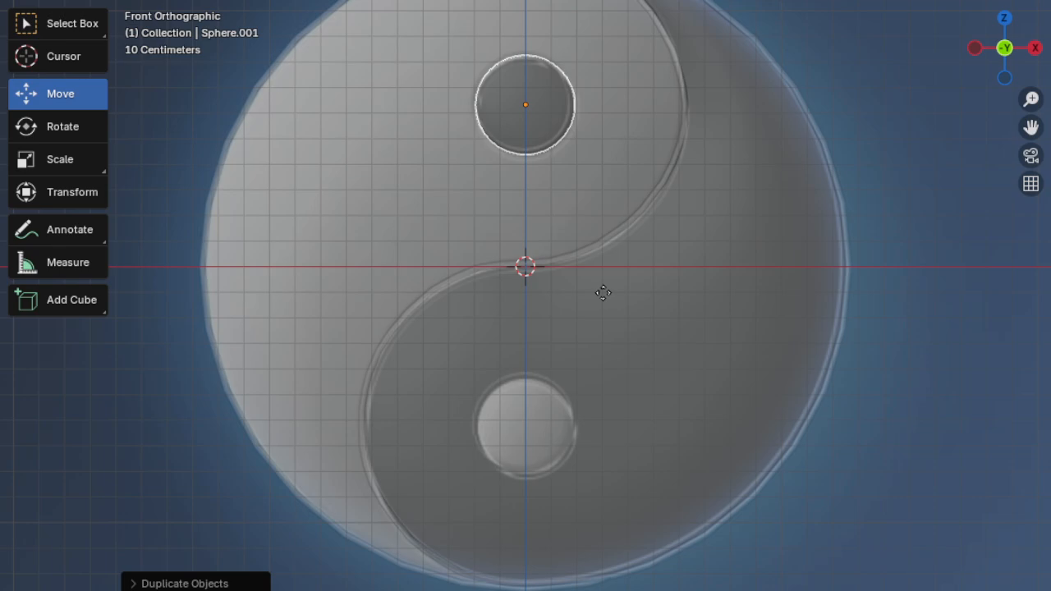
left_click(599, 338)
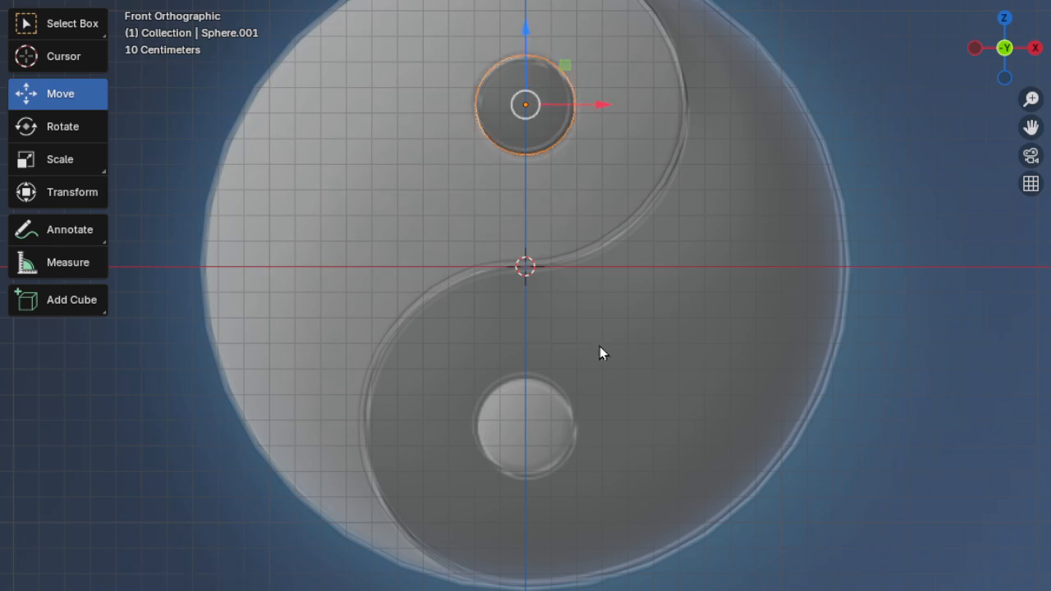
key("g")
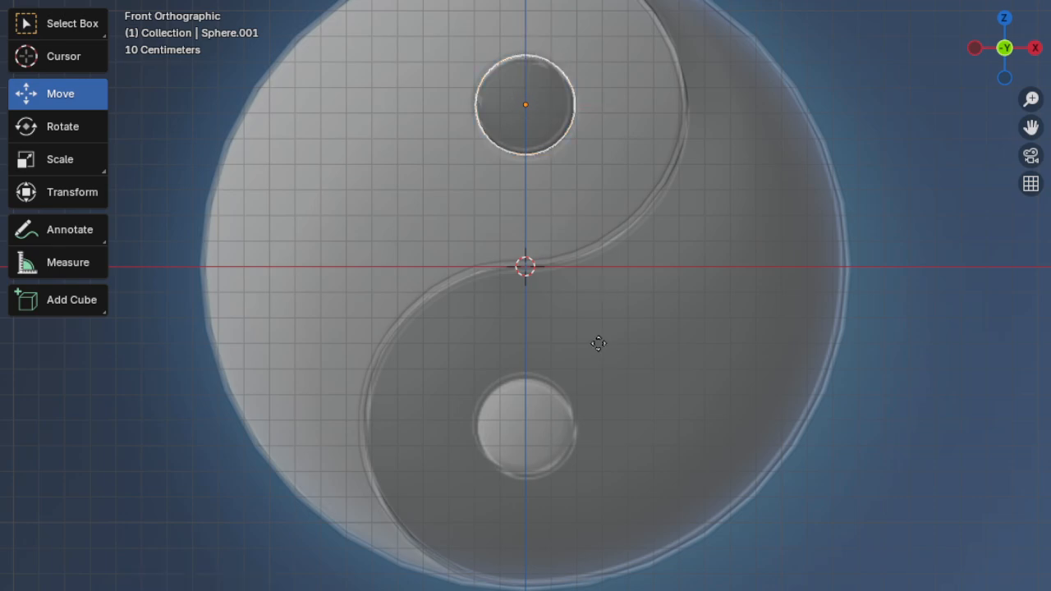
key("z")
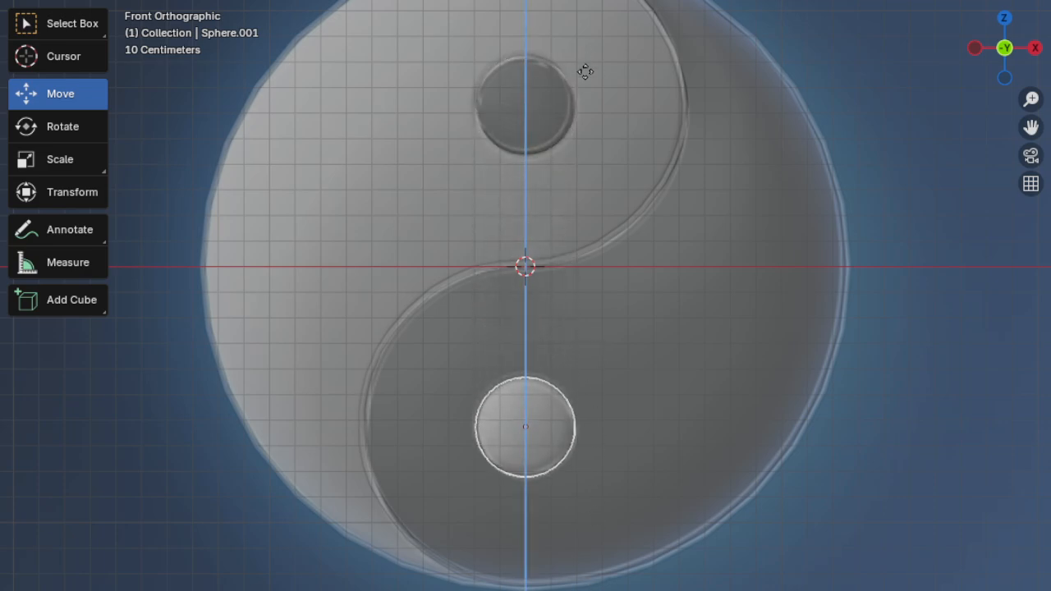
left_click(586, 73)
key("ctrl+z")
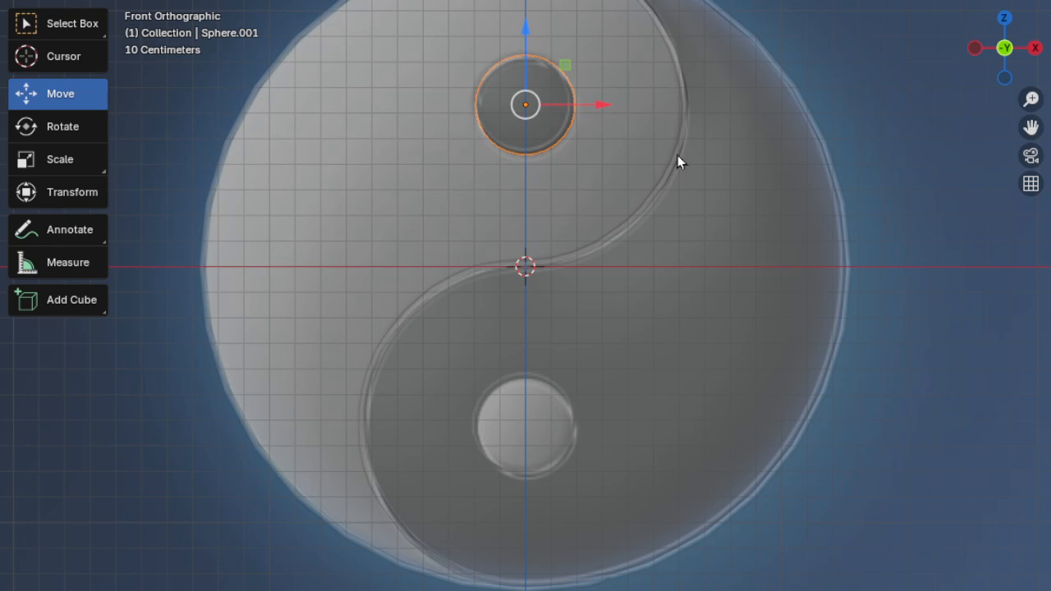
key("ctrl+z")
Select the original sphere on the upper dot and turn X-ray off.
left_click(530, 106)
middle_click_drag(649, 140, 649, 153, "shift")
key("alt+z")
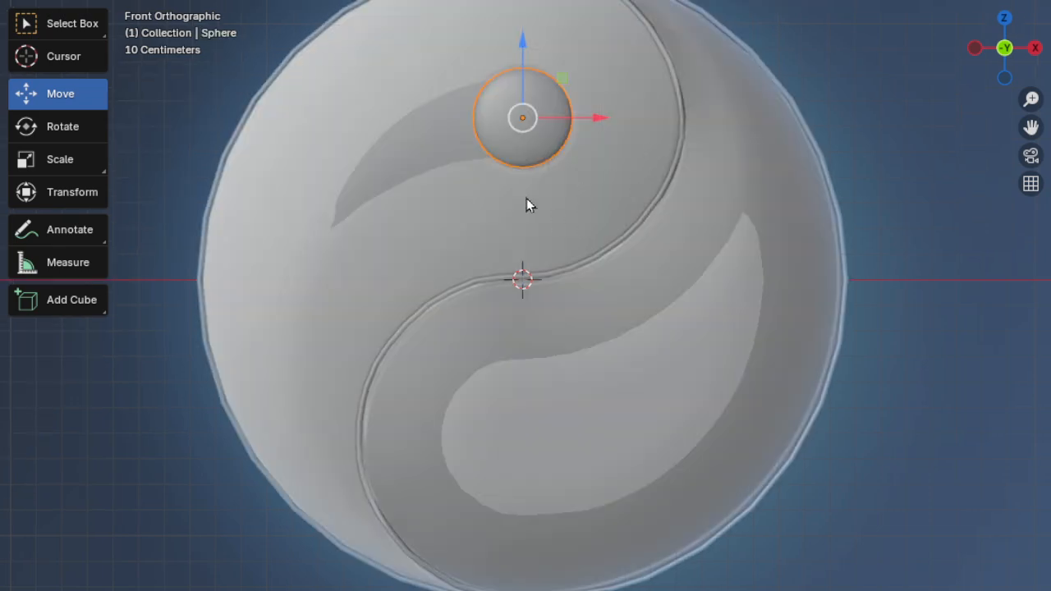
Restore the full workspace layout and examine up close how the upper sphere meets the disc surface.
key("ctrl+alt+space")
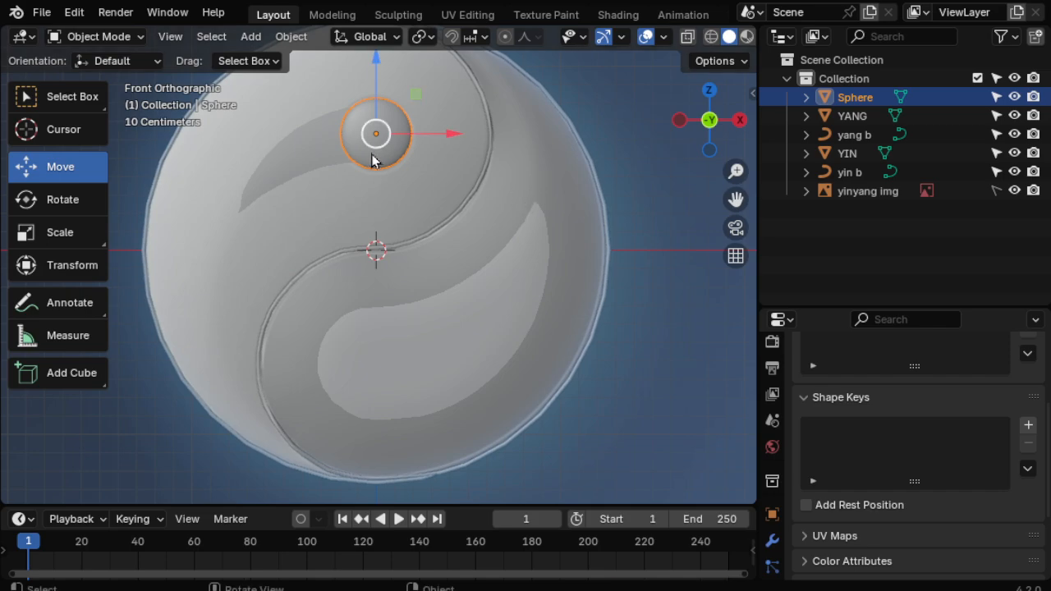
middle_click_drag(407, 138, 422, 273, "shift")
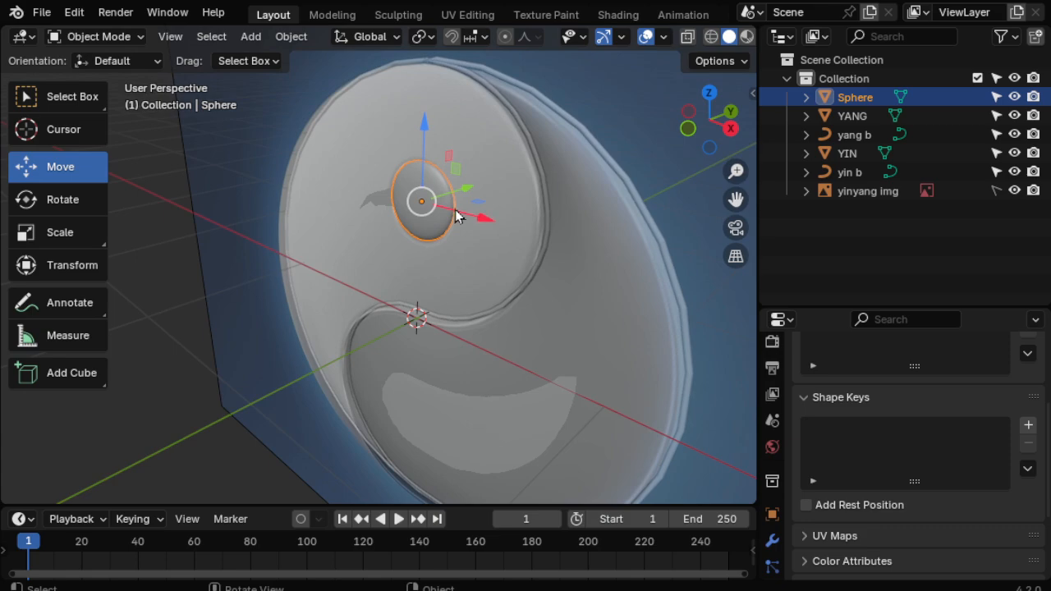
scroll(495, 232, "up", 4)
middle_click_drag(492, 242, 477, 341, "shift")
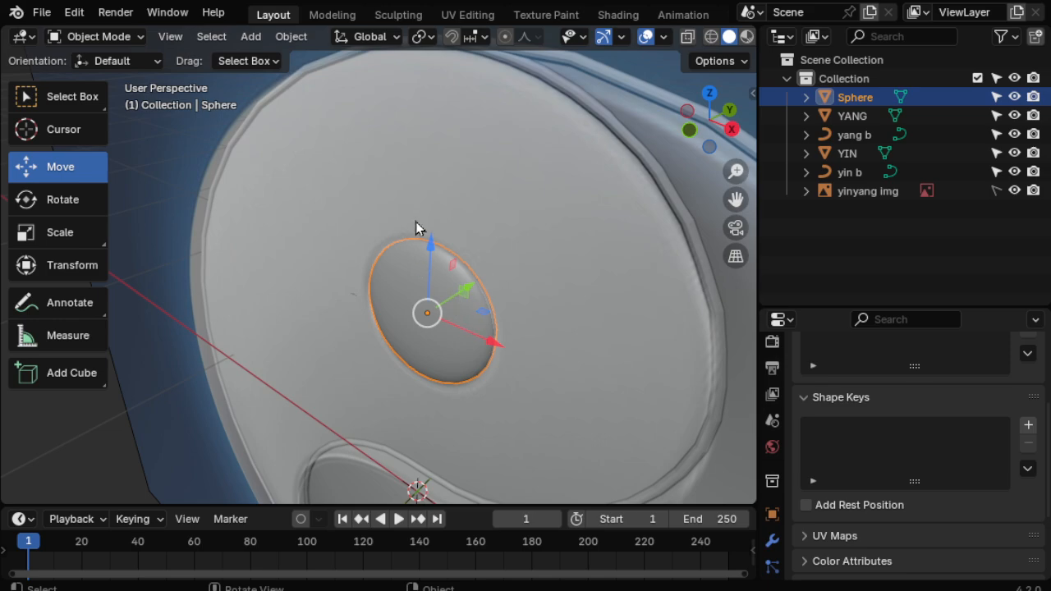
middle_click_drag(519, 354, 491, 330, "shift")
middle_click_drag(491, 330, 520, 325)
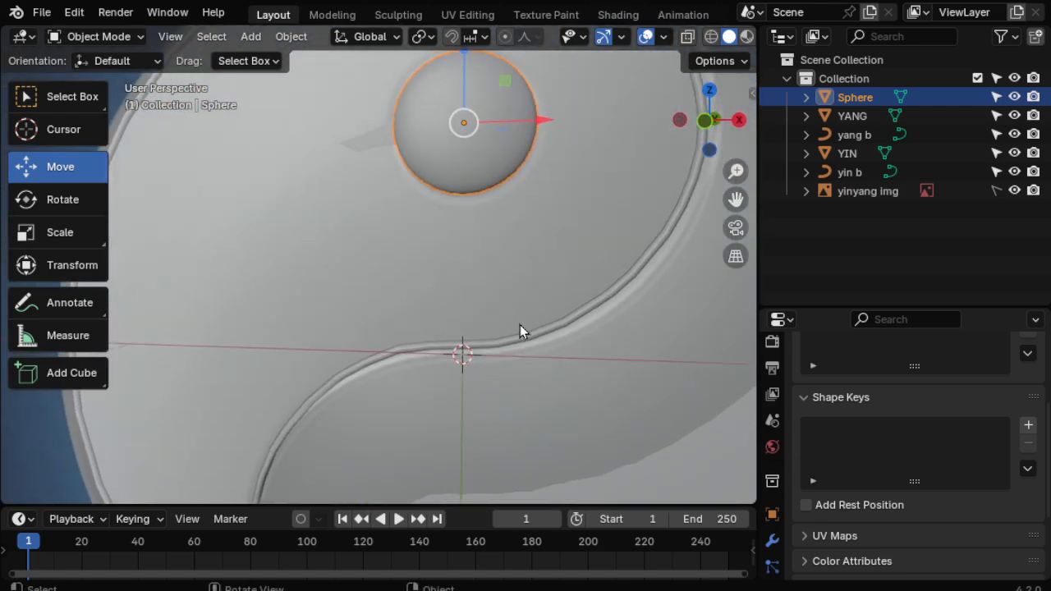
key("KP_1")
scroll(465, 328, "down", 3)
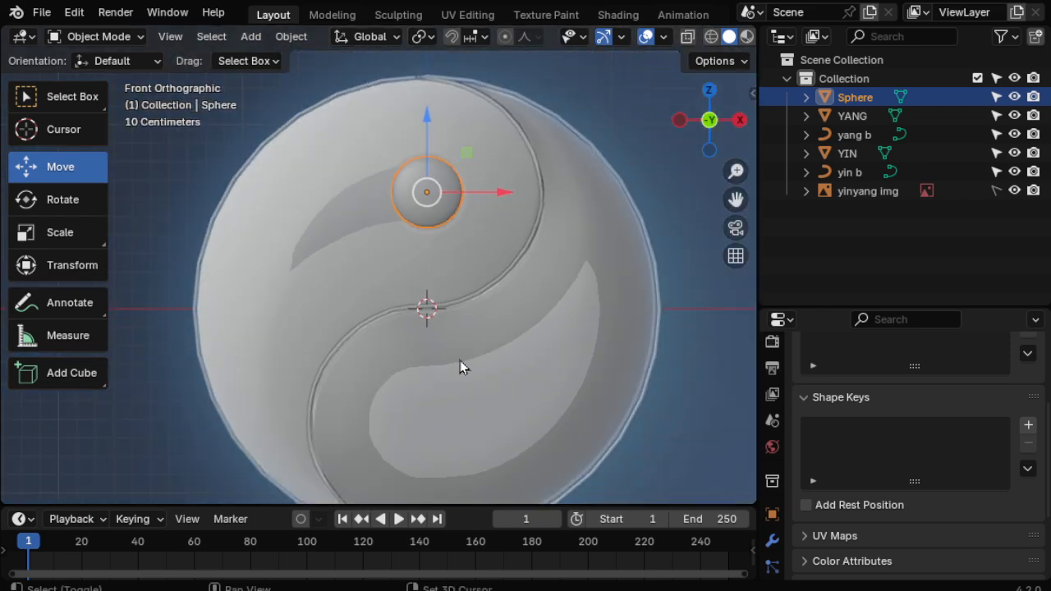
middle_click_drag(460, 360, 446, 318, "shift")
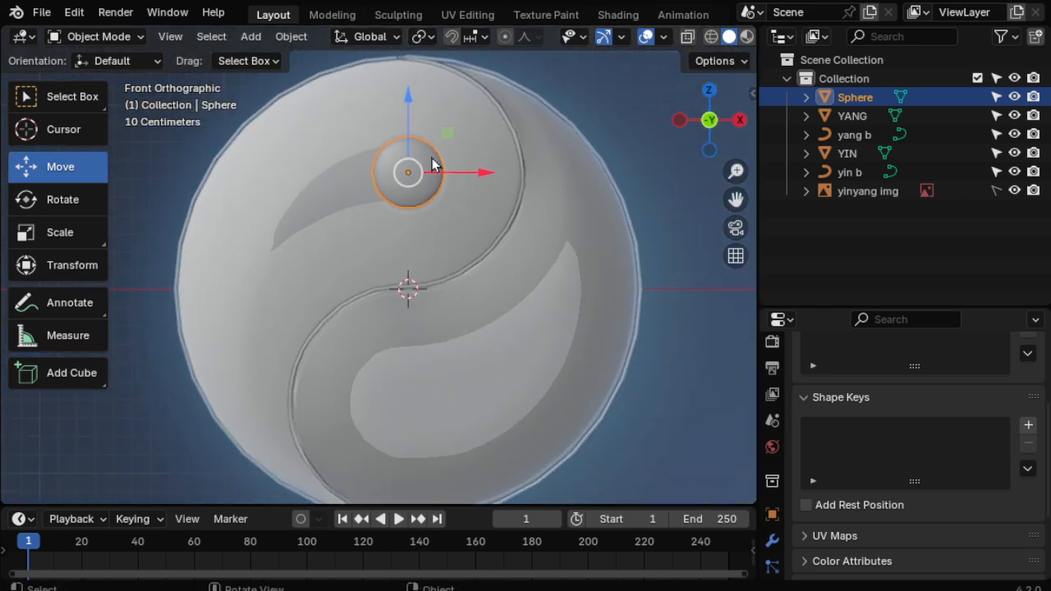
Apply all transforms to the sphere on the upper dot, placing its origin at the world center.
middle_click_drag(449, 234, 322, 297)
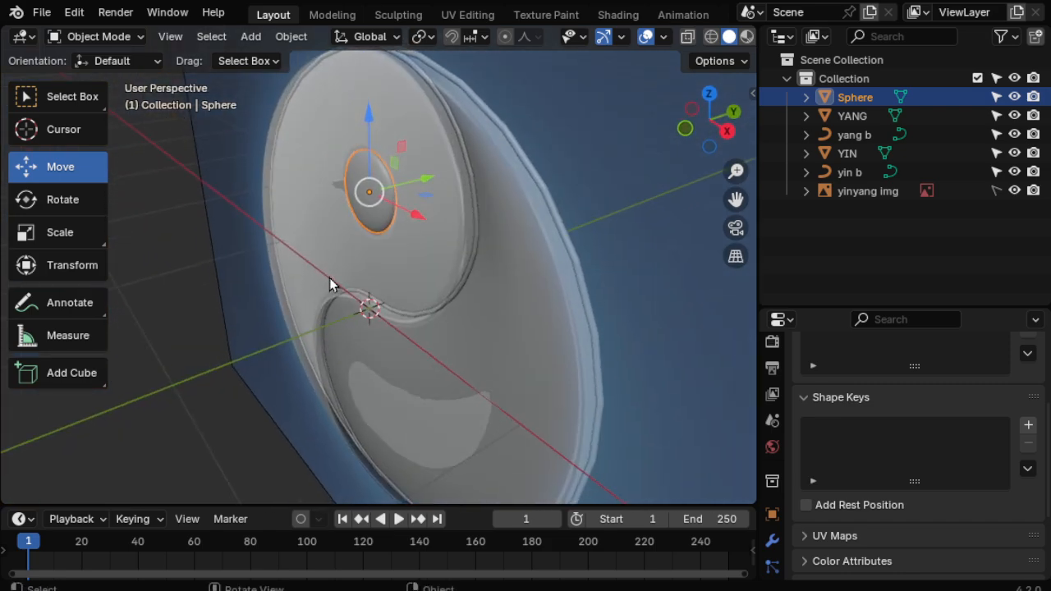
key("ctrl+a")
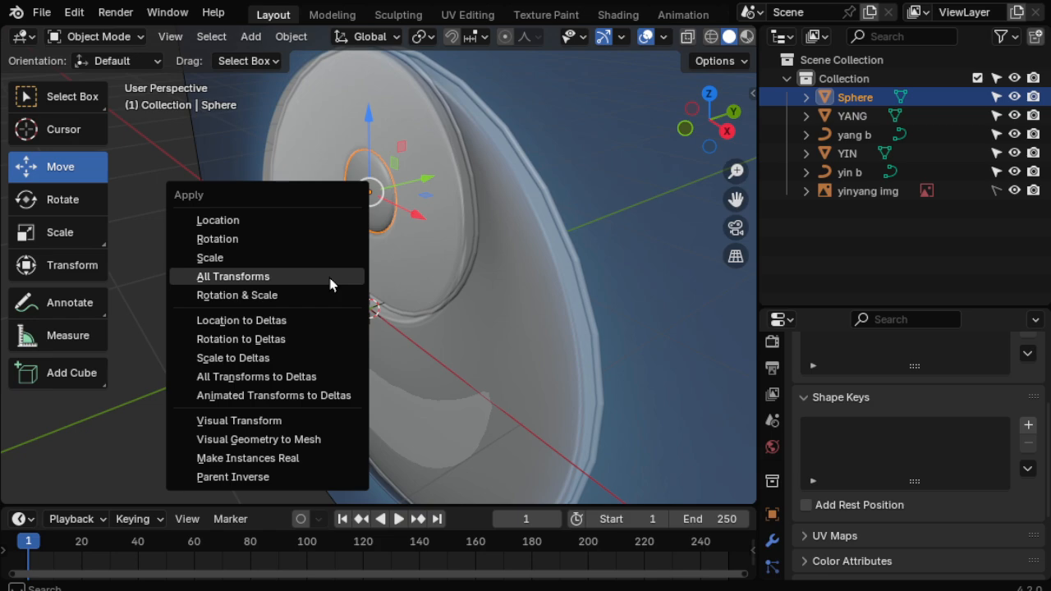
left_click(256, 280)
middle_click_drag(374, 342, 417, 307)
scroll(403, 306, "up", 5)
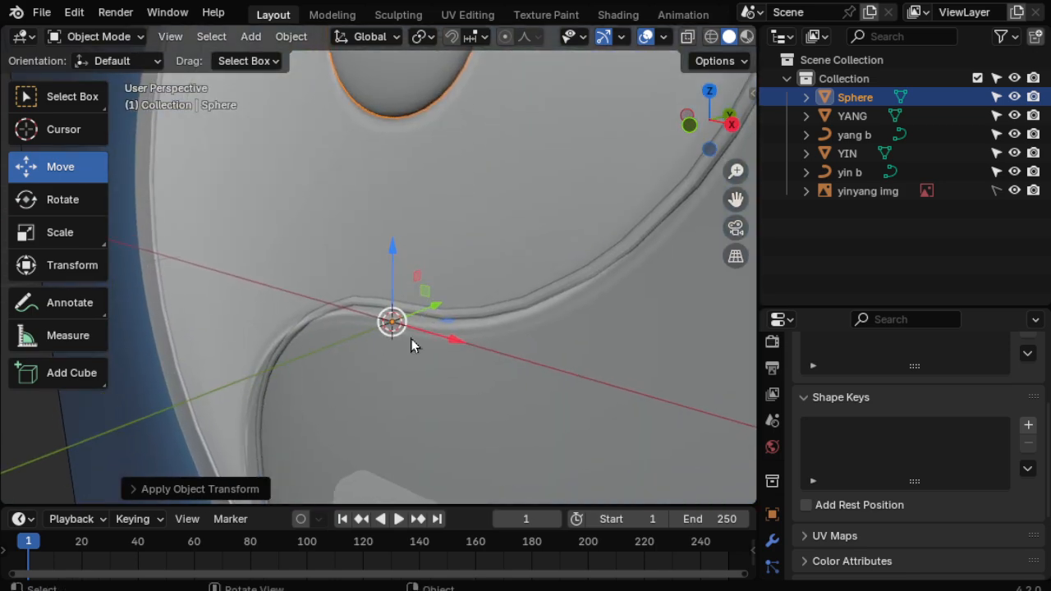
key("KP_1")
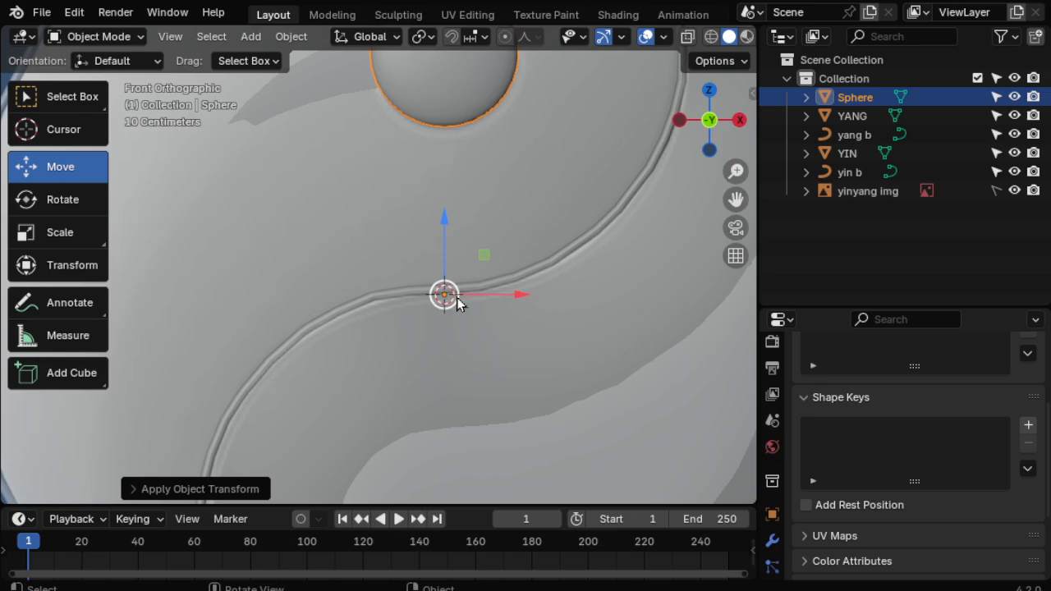
scroll(449, 336, "down", 4)
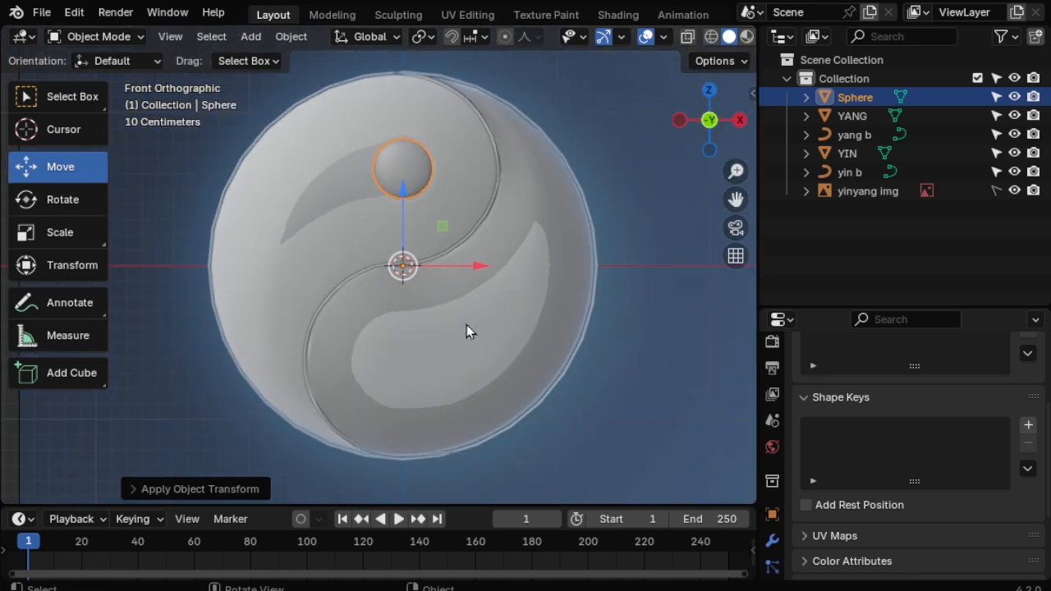
Duplicate the upper sphere in place, leaving the copy at the original's position.
key("ctrl+alt+space")
middle_click_drag(617, 293, 534, 285, "shift")
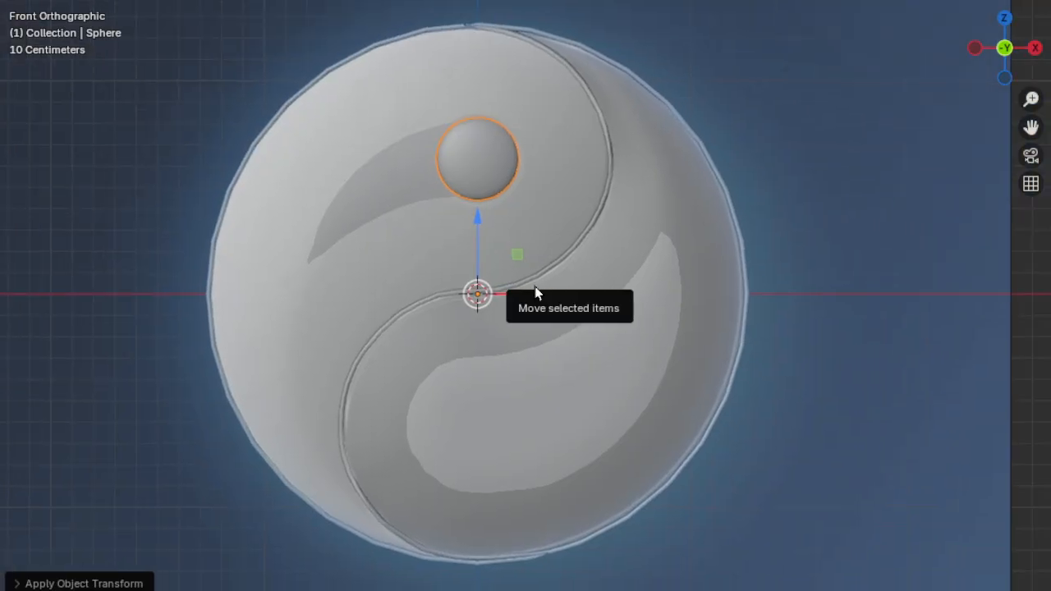
key("shift+d")
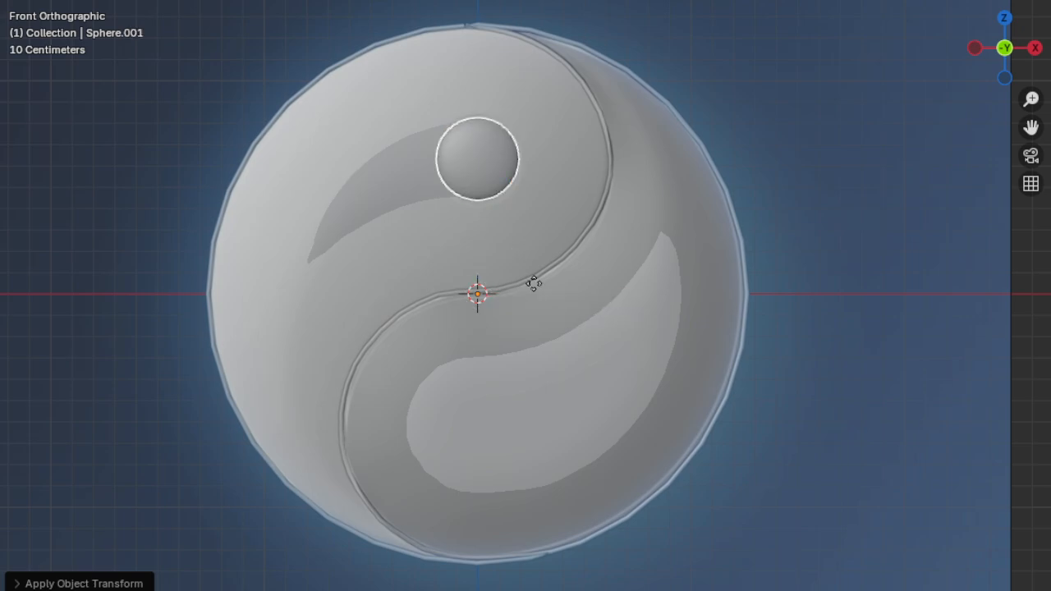
right_click(534, 284)
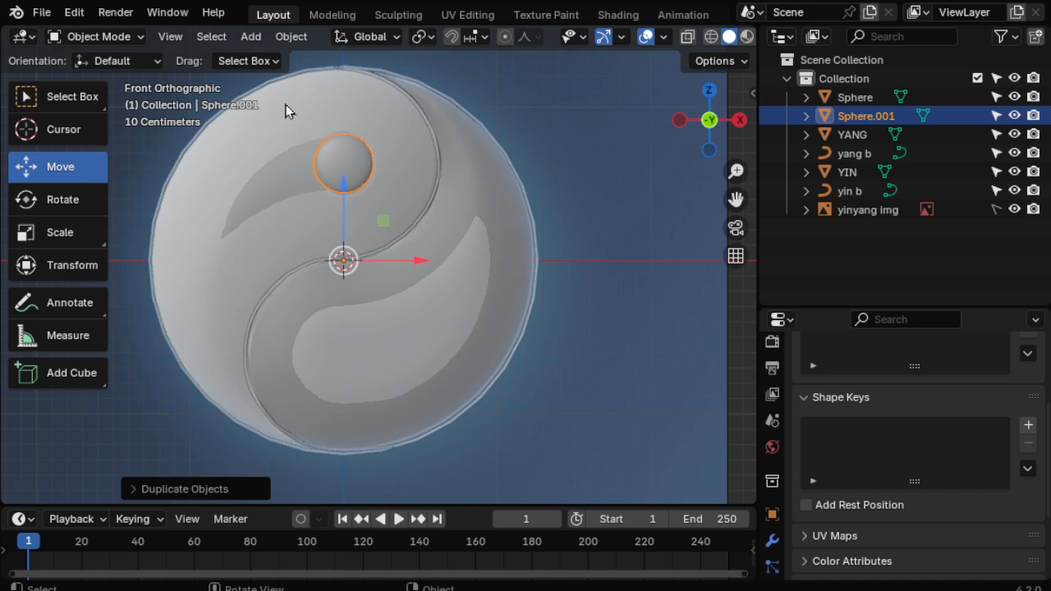
Mirror the duplicated sphere along global Z onto the lower dot of the disc.
left_click(290, 37)
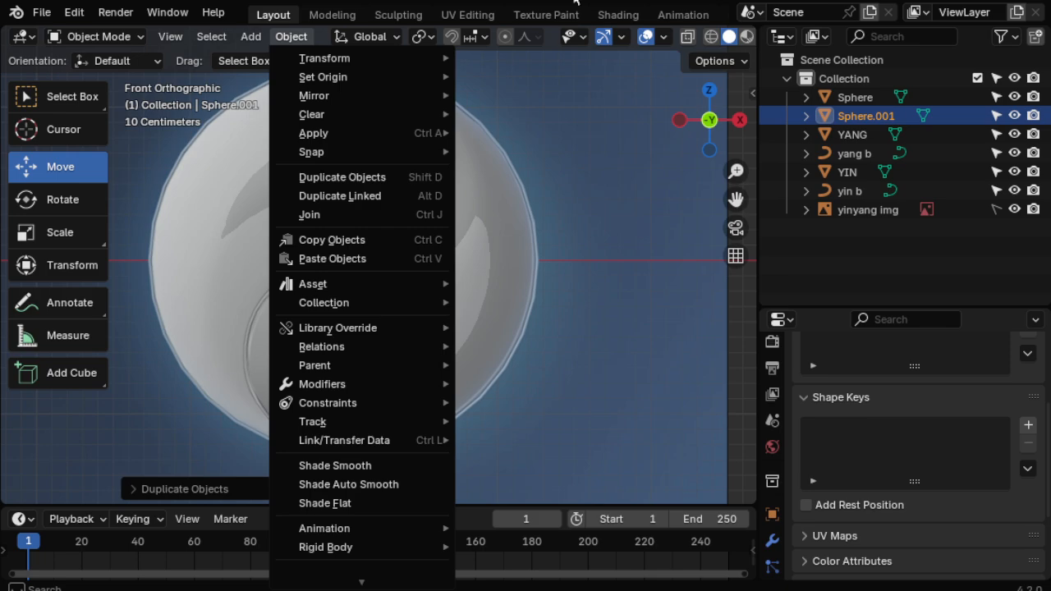
left_click(524, 36)
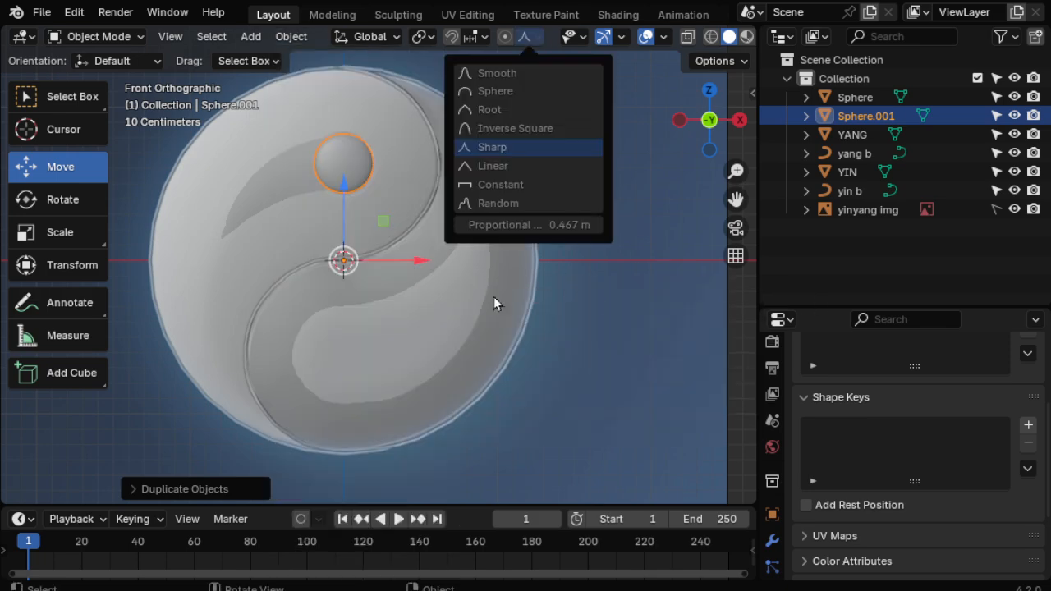
scroll(624, 341, "up", 2)
middle_click_drag(638, 345, 725, 348, "shift")
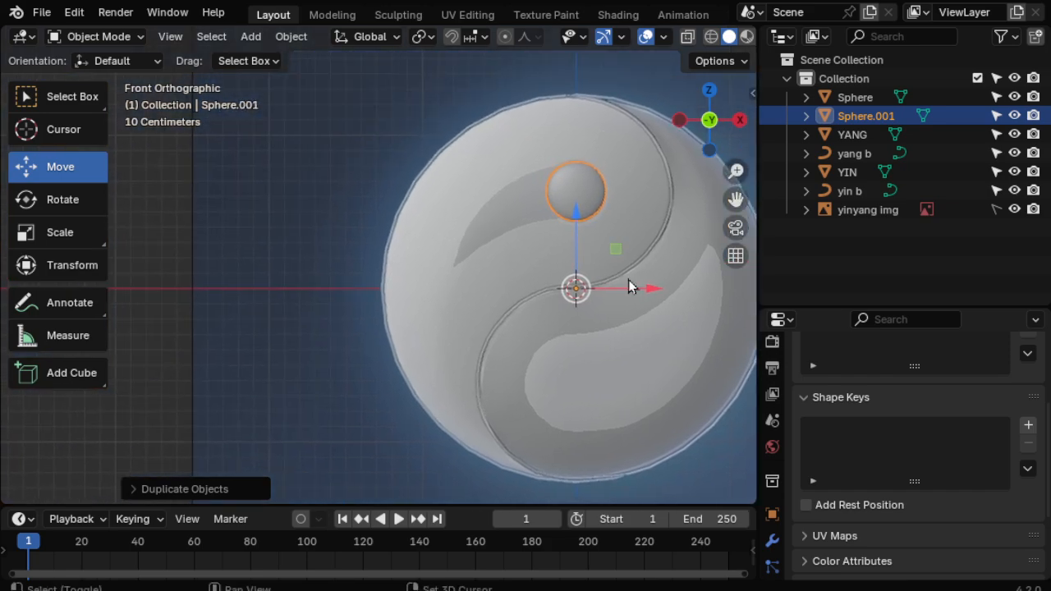
left_click(285, 38)
mouse_move(359, 98)
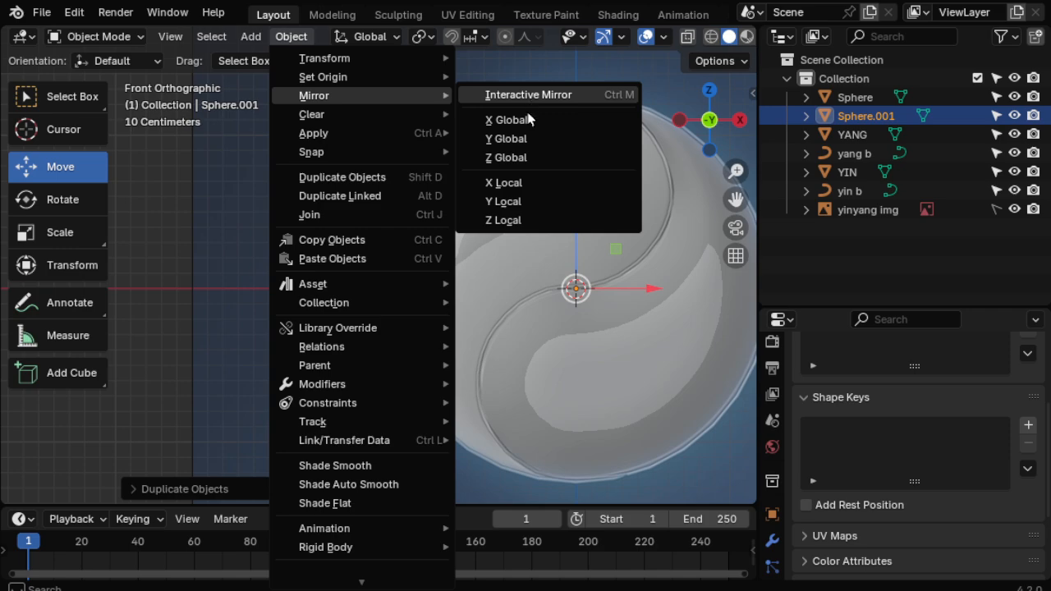
left_click(525, 159)
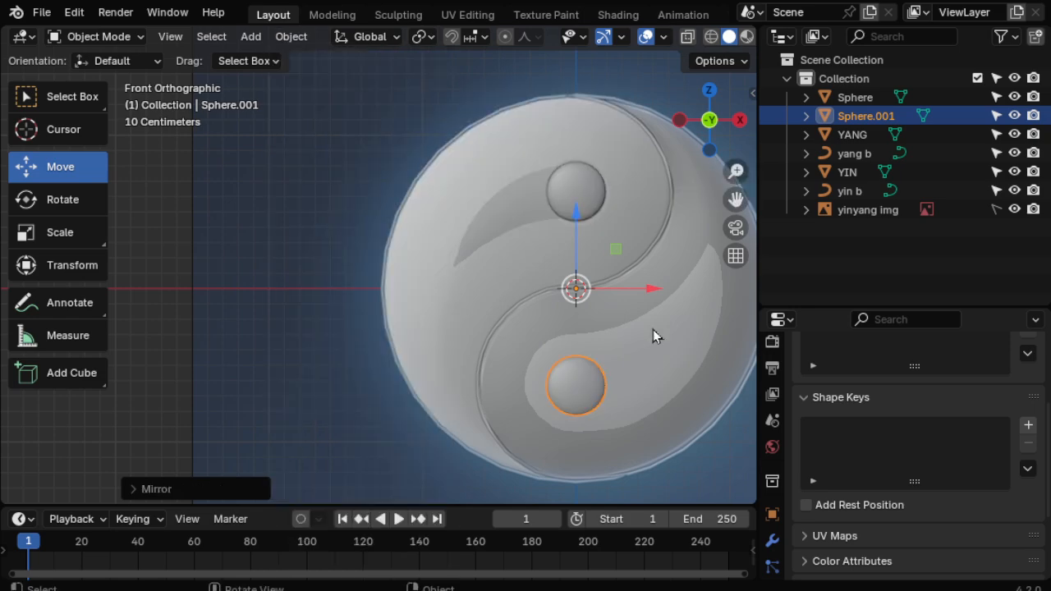
left_click(292, 36)
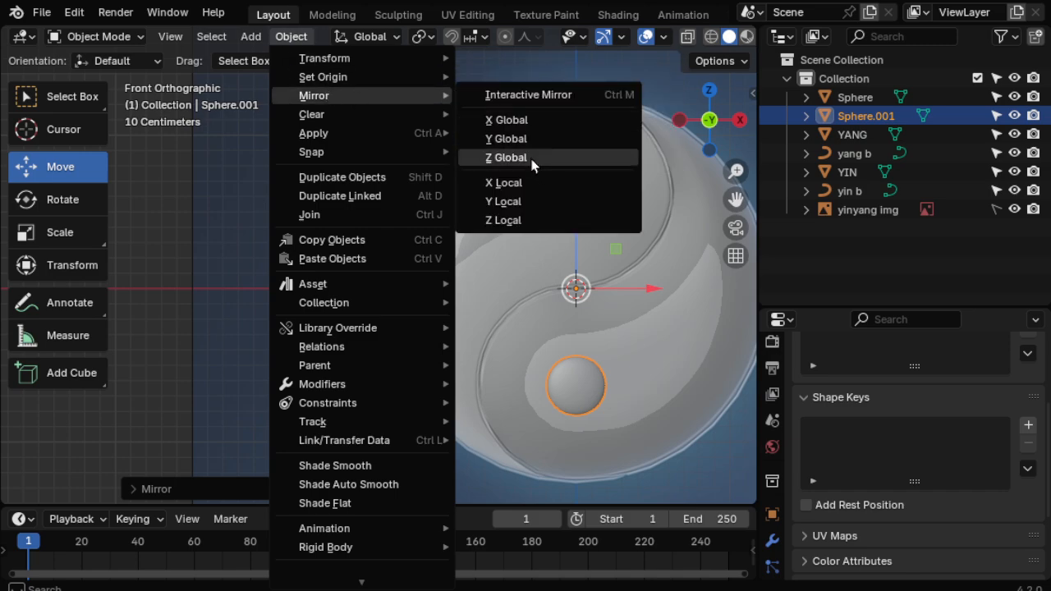
left_click(531, 159)
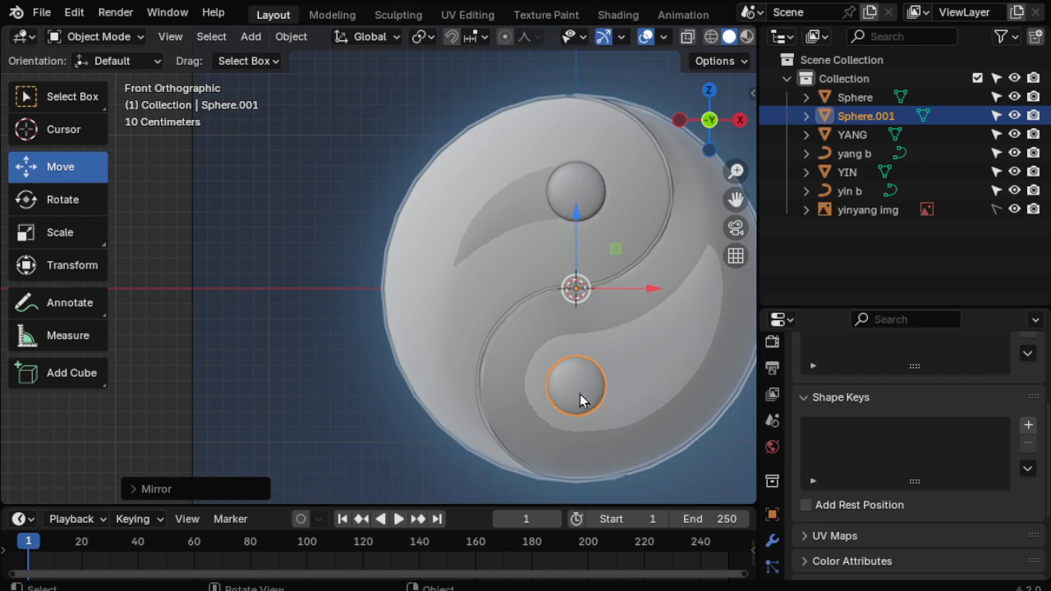
Rename the upper sphere "yin sph" and the lower sphere "yang sph" in the outliner.
middle_click_drag(689, 200, 542, 208, "shift")
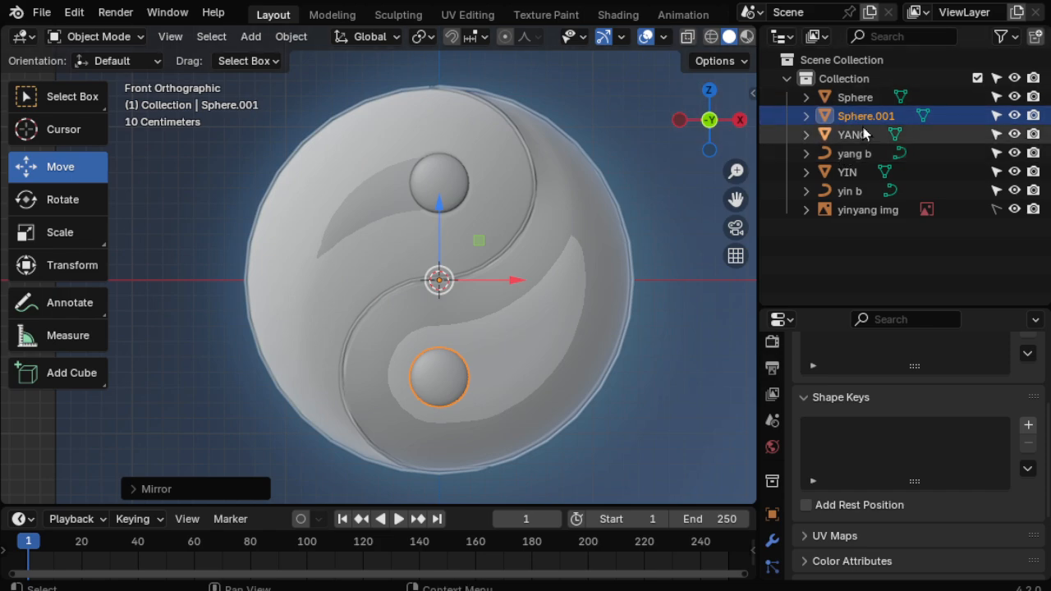
double_click(848, 97)
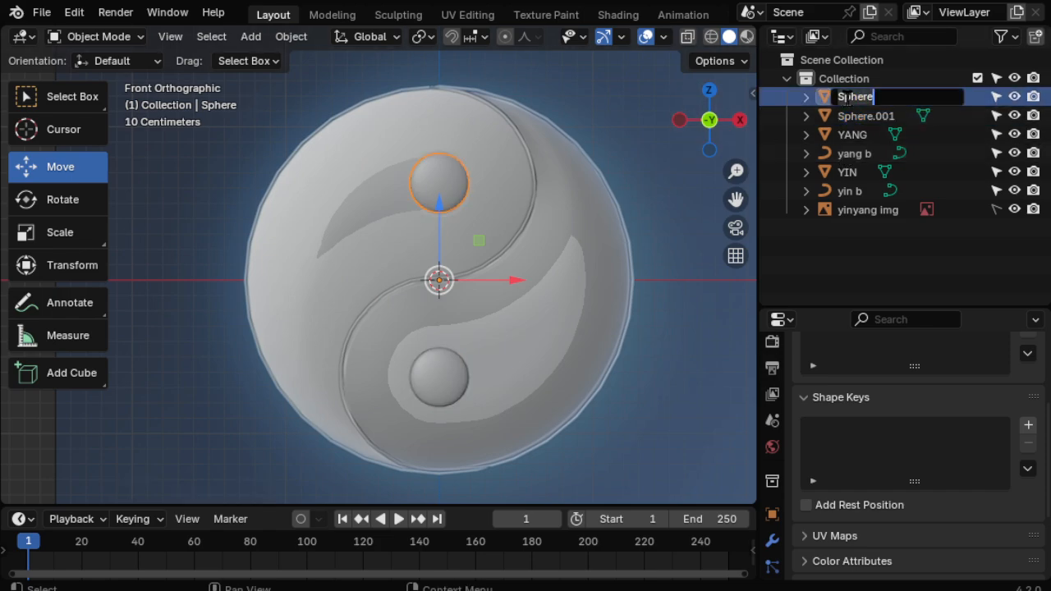
type("yin sph")
key("Return")
double_click(856, 100)
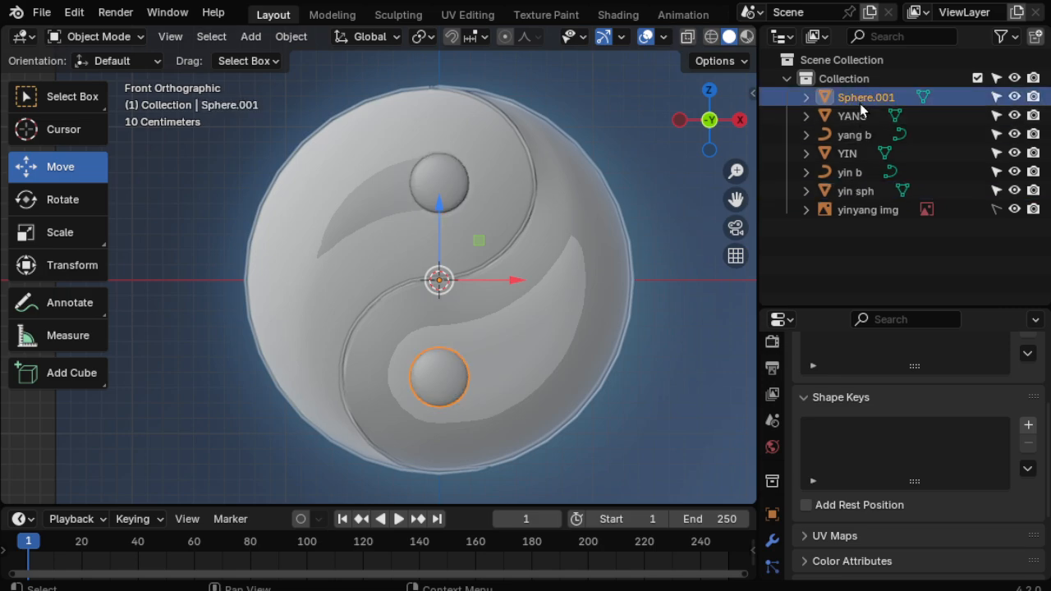
type("yang sph")
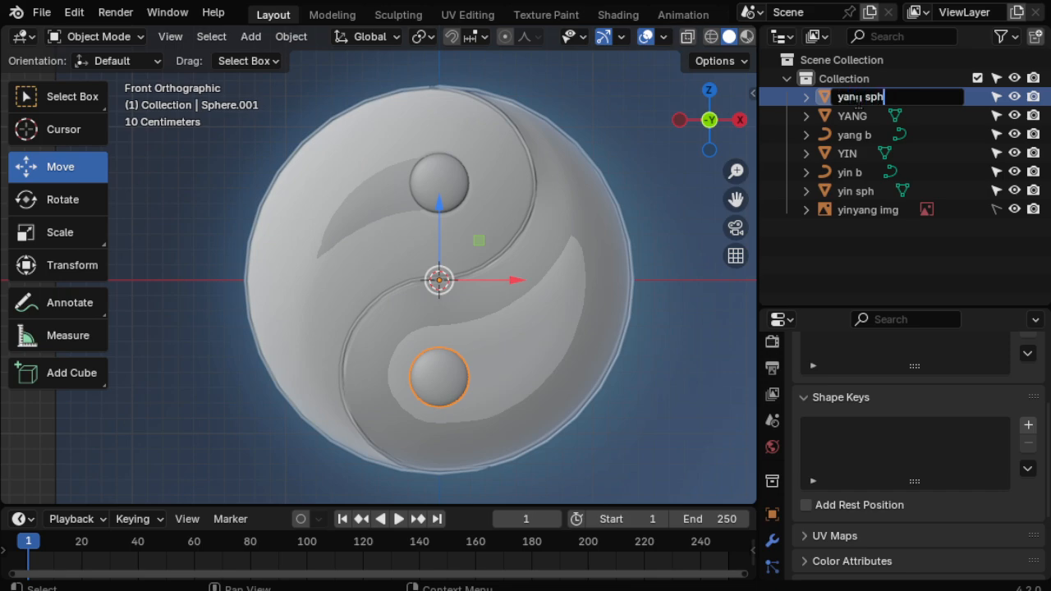
key("Return")
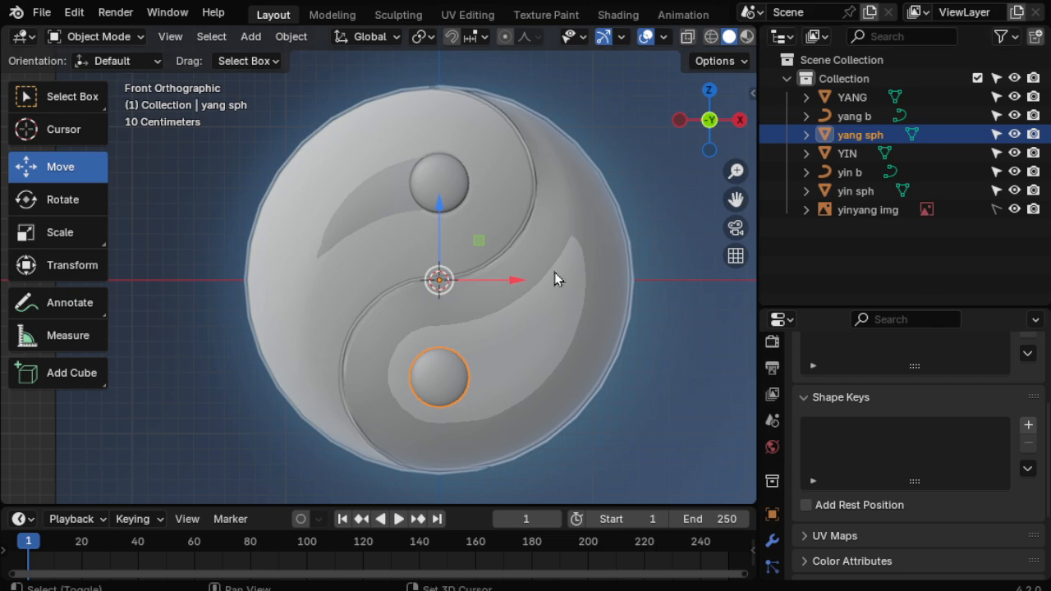
Check the disc's profile from the side and try moving the yang b border with the Move gizmo.
mouse_move(555, 272)
middle_mouse_down("shift")
mouse_move(541, 272)
mouse_move(549, 258)
middle_mouse_up("shift")
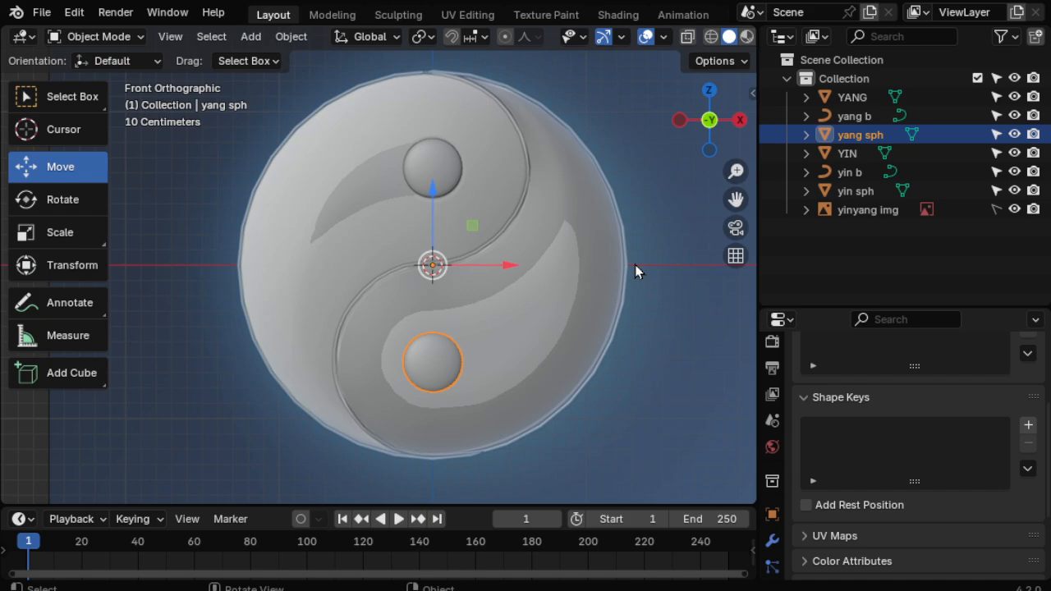
key("w")
middle_click_drag(575, 321, 360, 362)
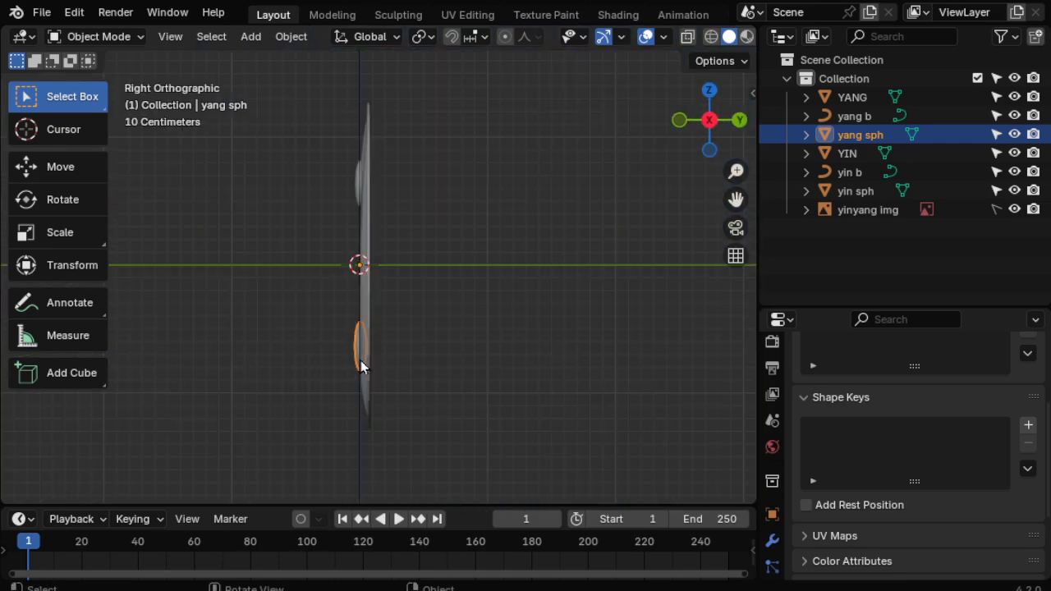
scroll(380, 239, "up", 2)
middle_click_drag(380, 239, 457, 266)
left_click(488, 231)
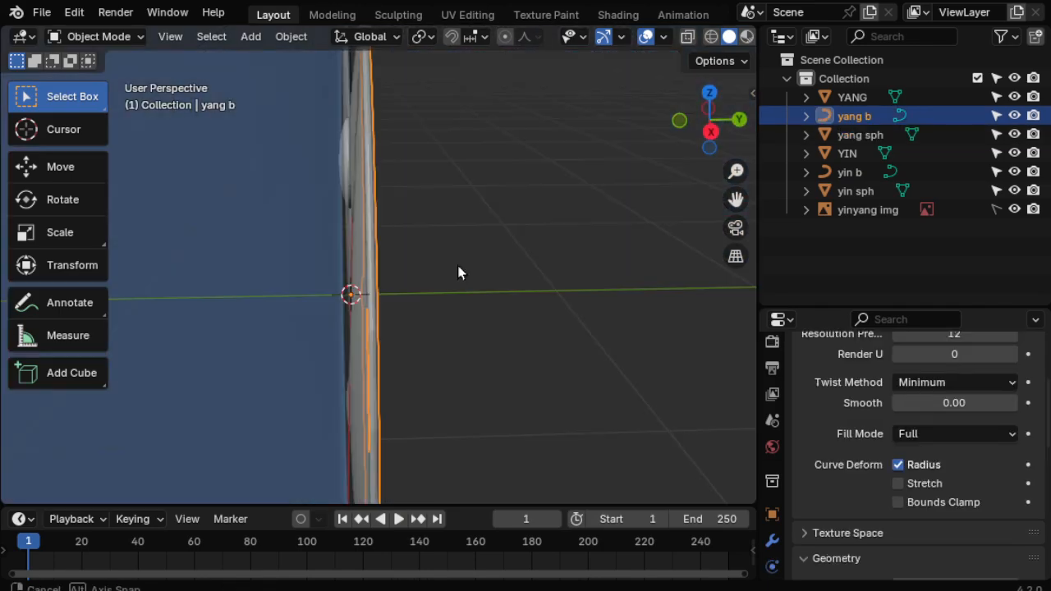
left_click(95, 178)
left_click_drag(412, 291, 396, 326)
right_click(396, 326)
middle_click_drag(395, 324, 535, 281)
scroll(472, 285, "down", 2)
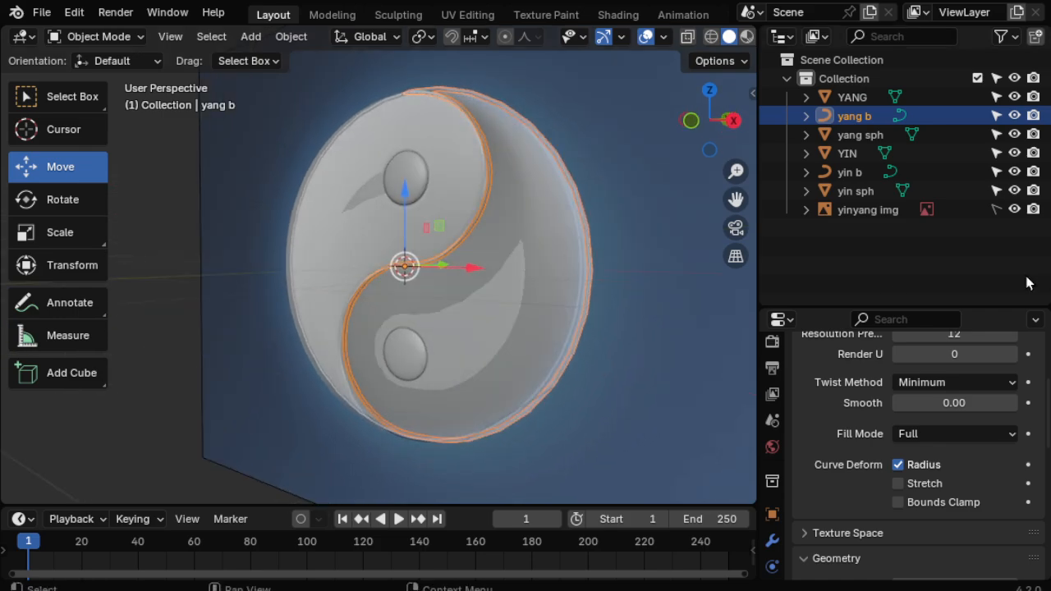
Hide the yinyang img reference in the viewport, deselect everything, and view the disc from the front.
left_click(1017, 210)
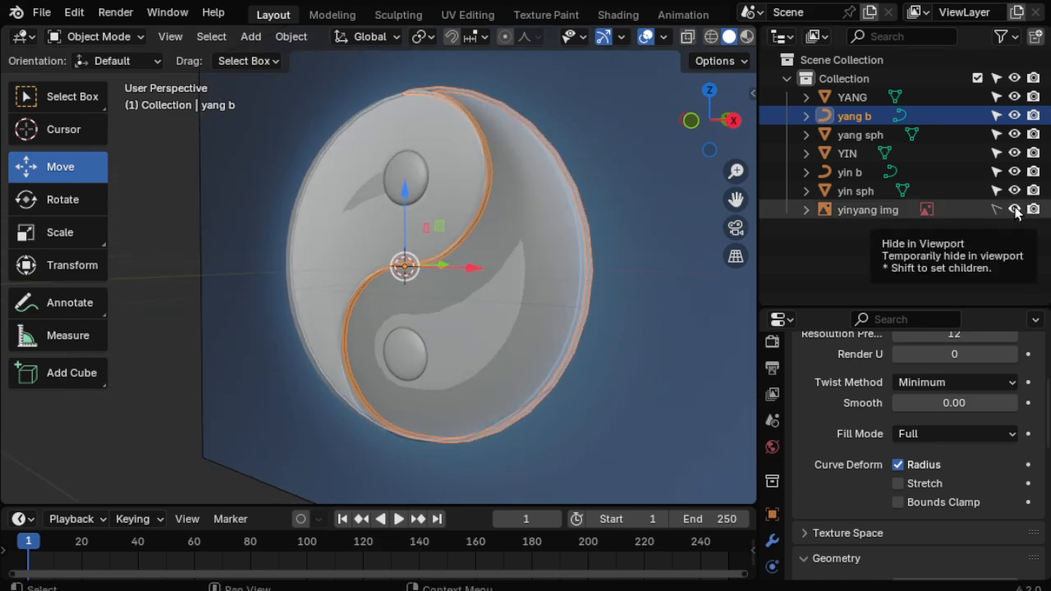
left_click(1017, 211)
middle_click_drag(386, 432, 466, 407)
left_click(581, 427)
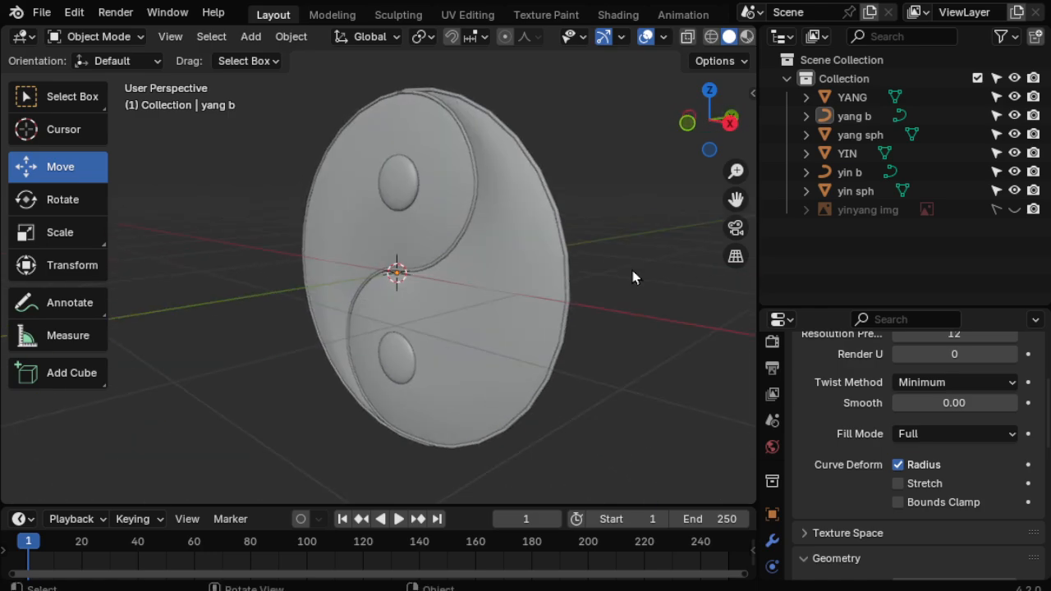
middle_click_drag(632, 278, 597, 345)
scroll(622, 329, "up", 1)
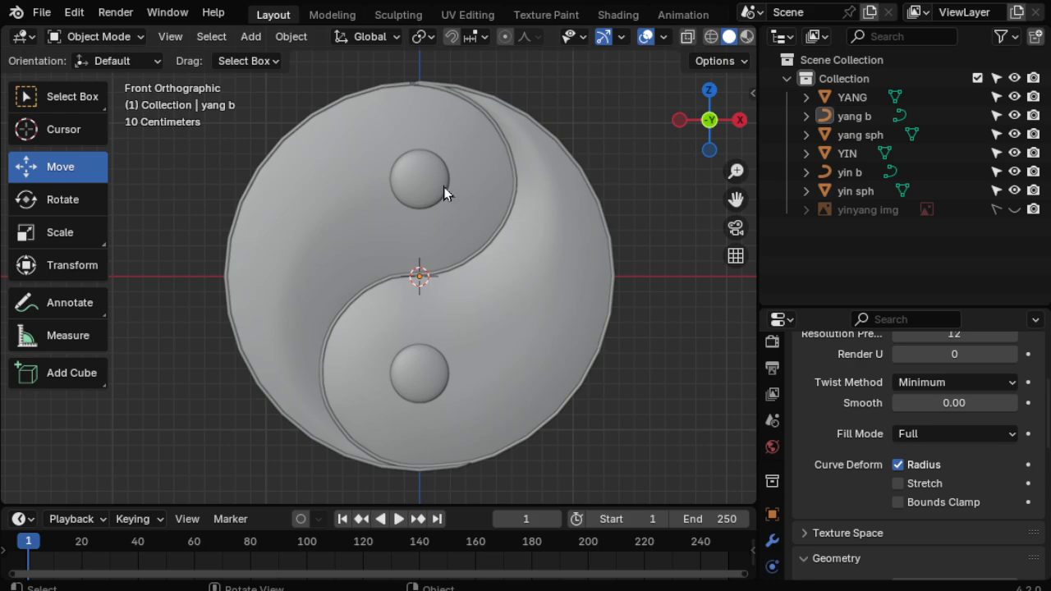
Select the YANG half with the Select Box tool active, enlarge the properties area, and collapse the Vertex Groups and Shape Keys sections.
left_click_drag(893, 309, 931, 156)
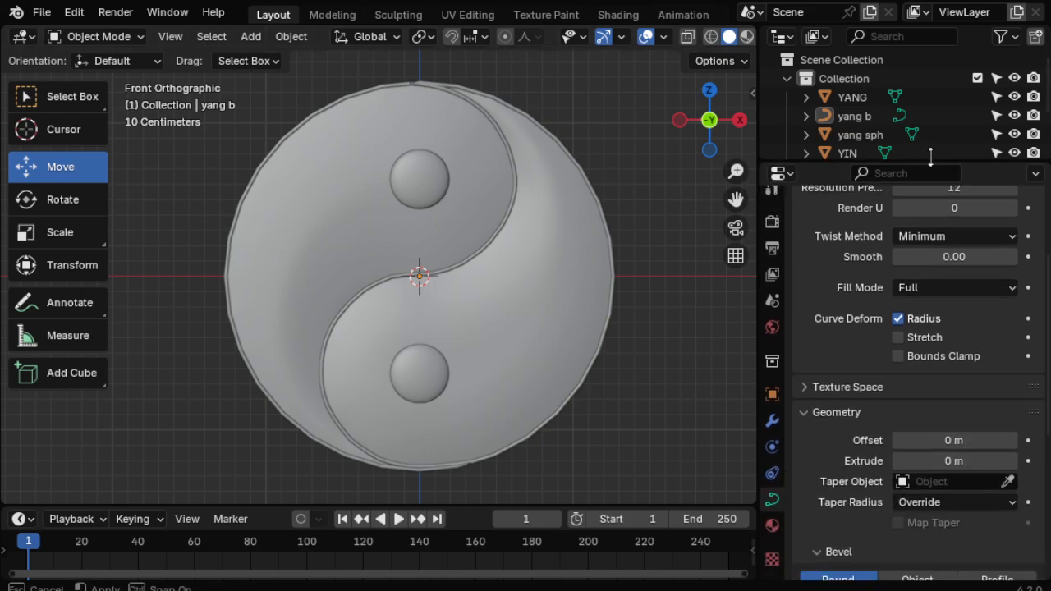
left_click(568, 310)
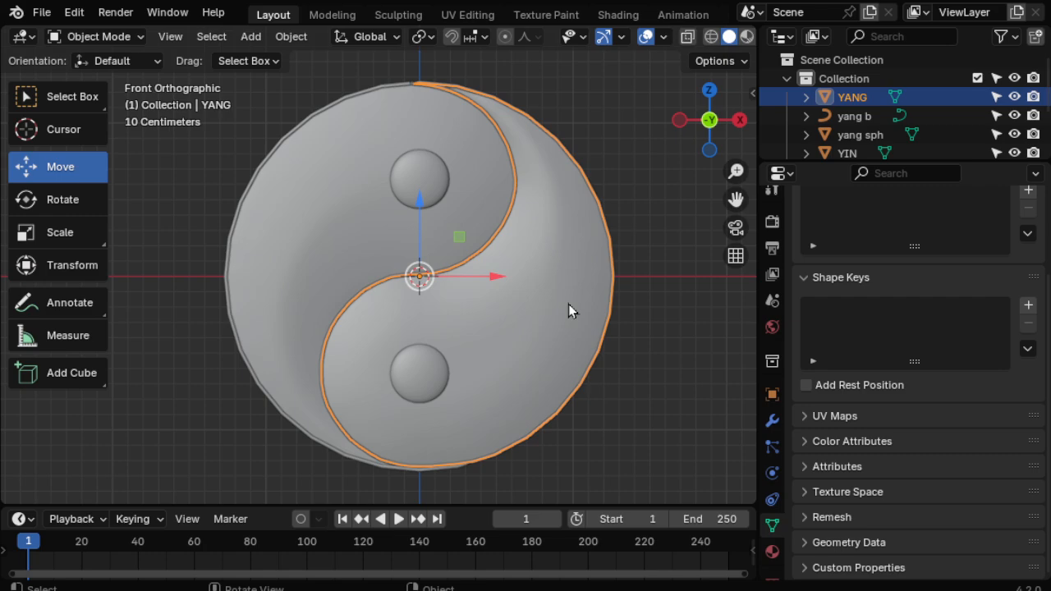
key("w")
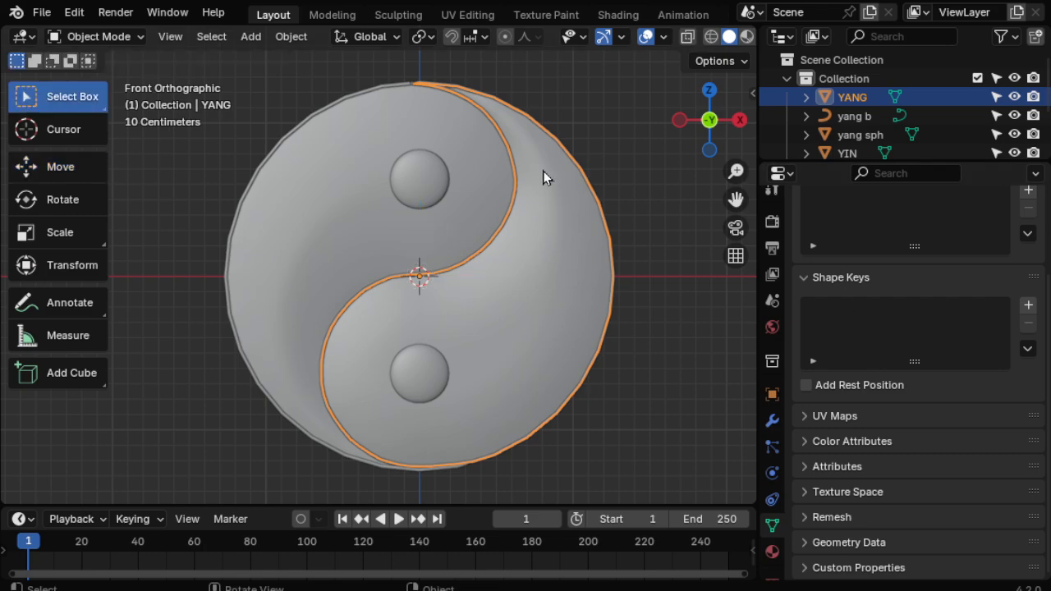
scroll(842, 234, "up", 5)
left_click(851, 251)
left_click(846, 281)
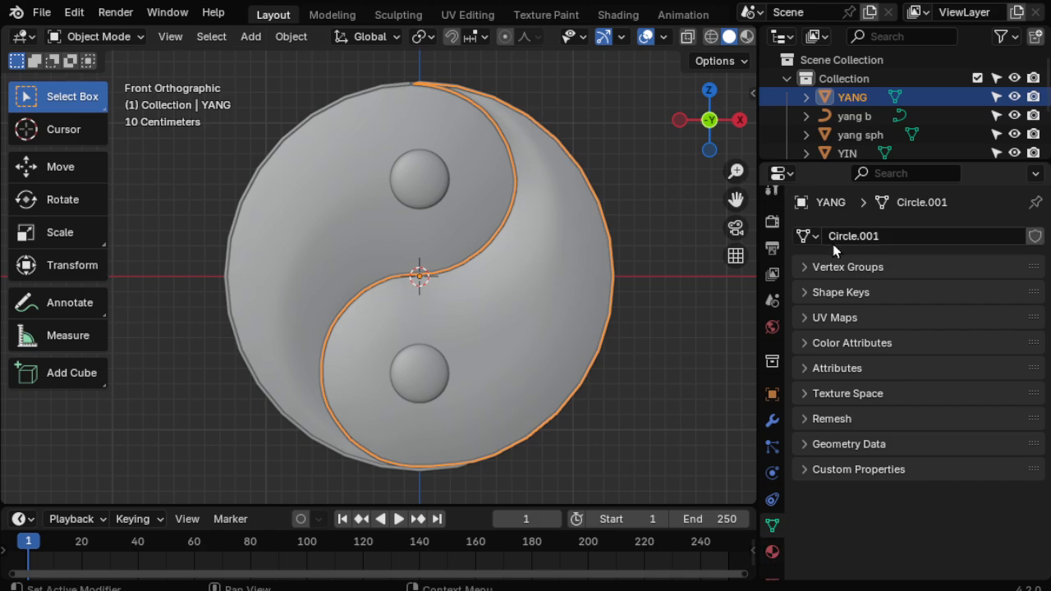
left_click_drag(850, 163, 854, 123)
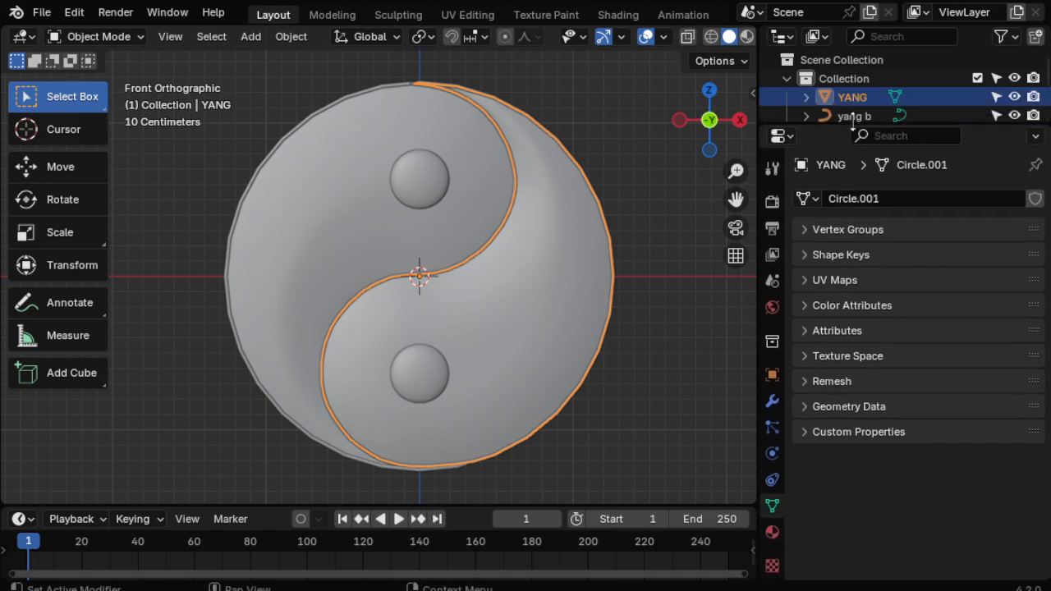
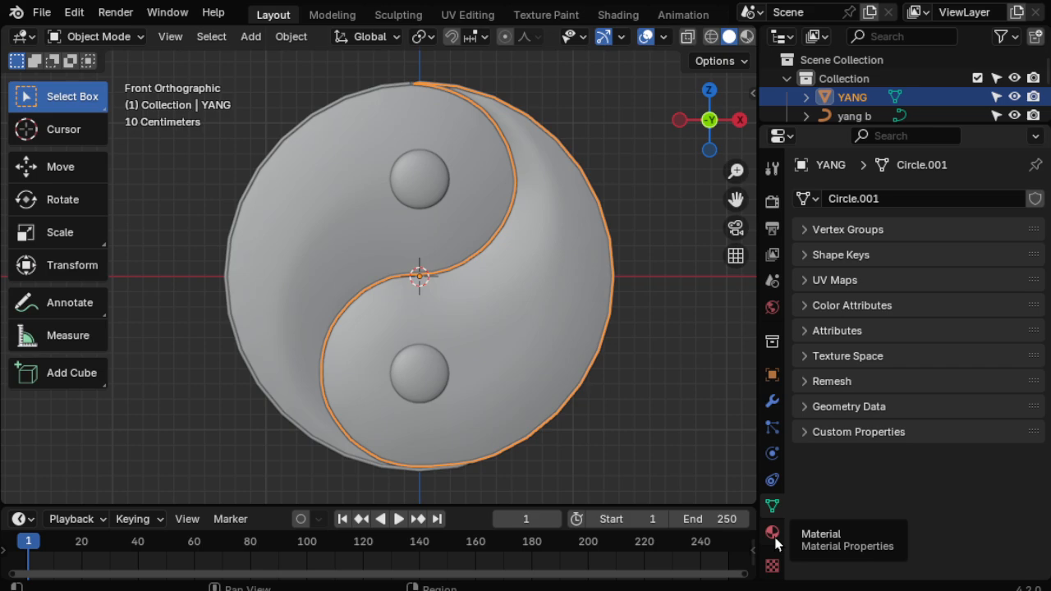
Create a new material on the YANG half and name it "yang matr black".
left_click(772, 534)
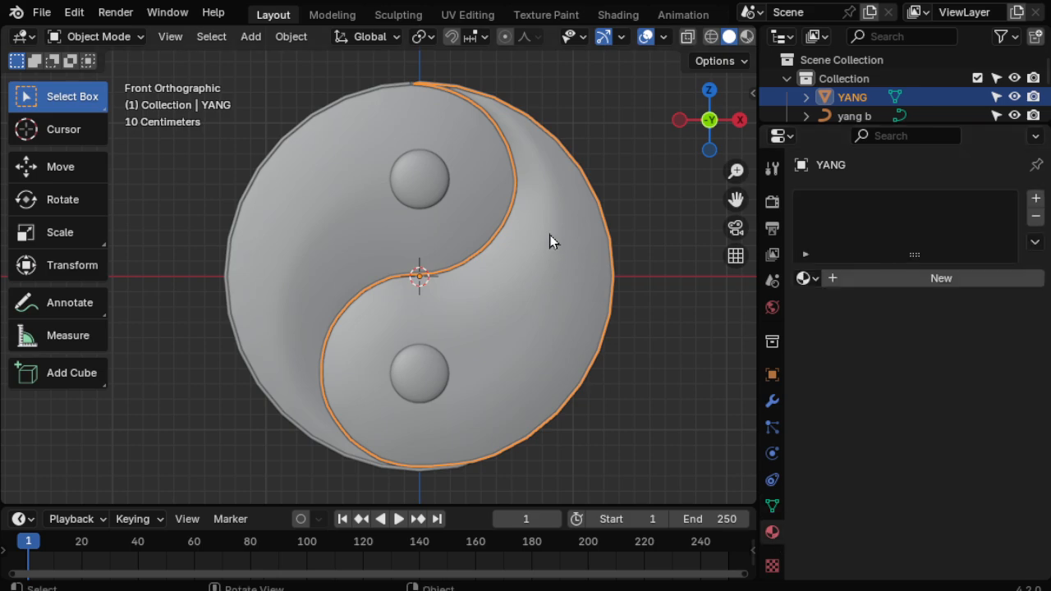
left_click(873, 283)
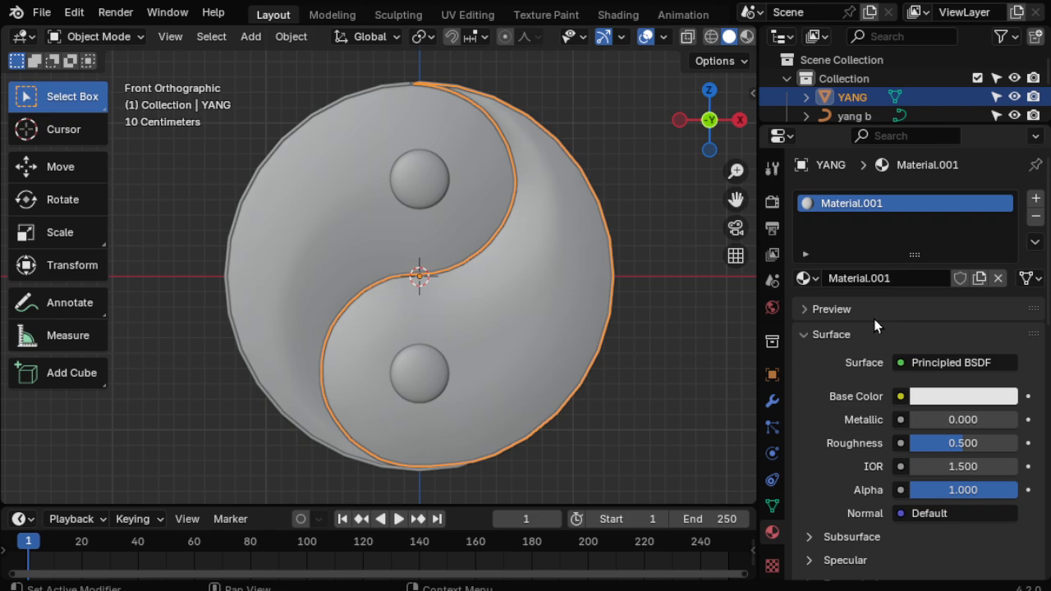
left_click(907, 276)
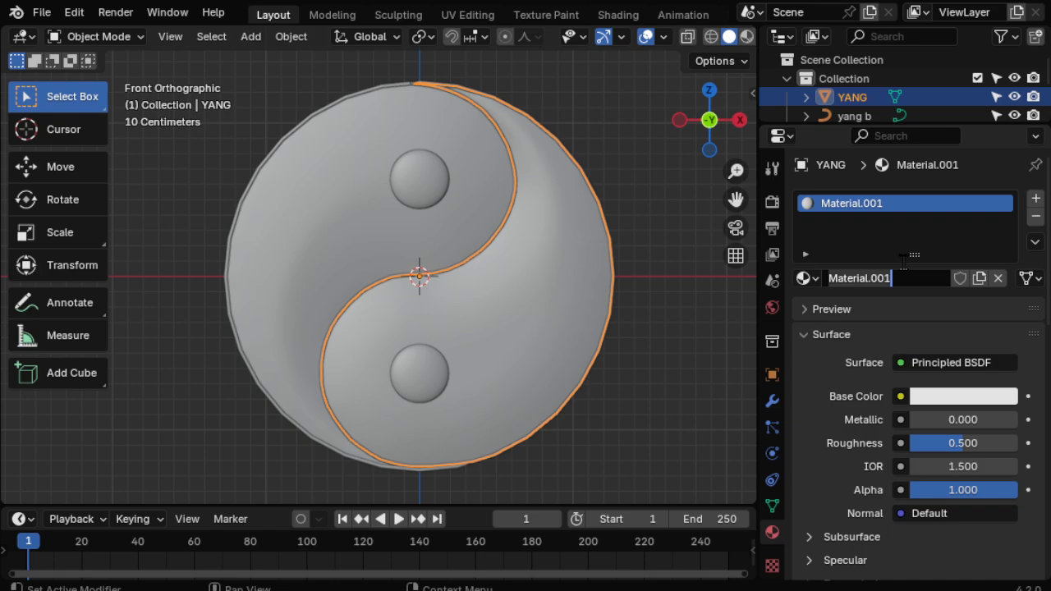
type("yang")
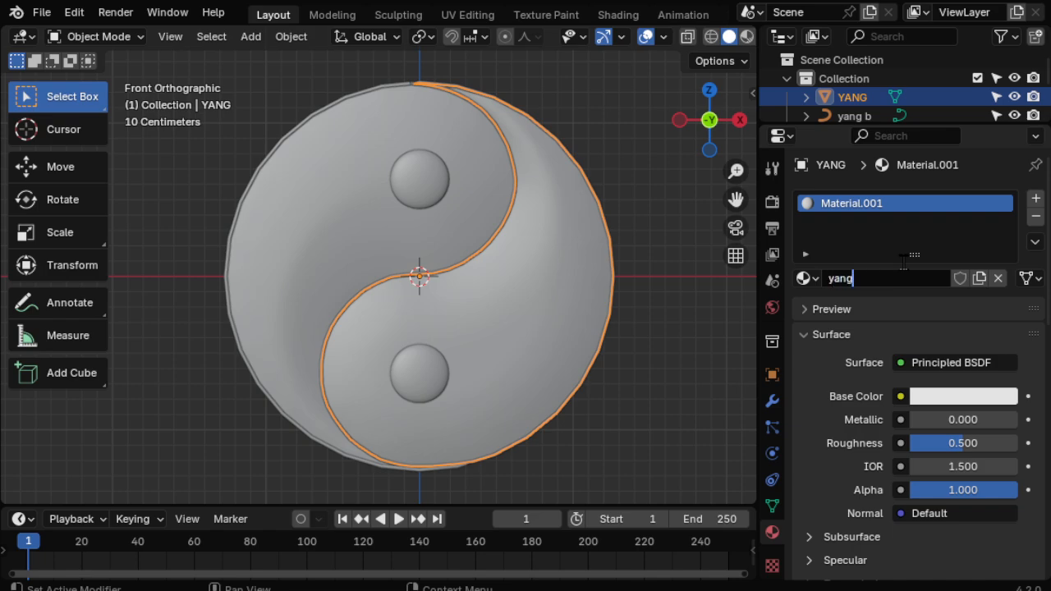
type(" matr black")
key("Return")
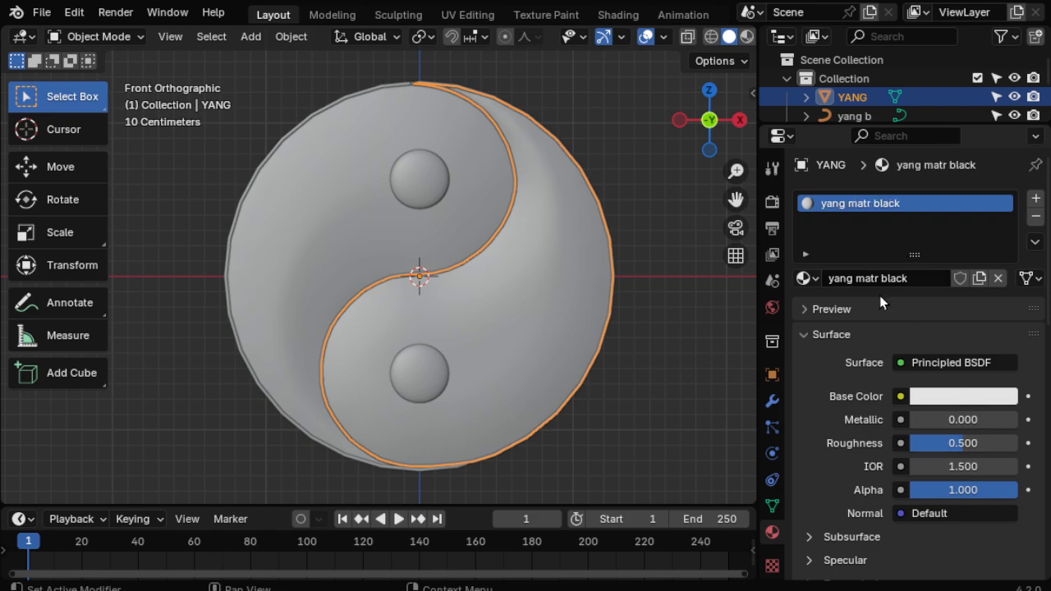
Make the yang matr black material's base color black by setting its HSV value to 0.
left_click(963, 401)
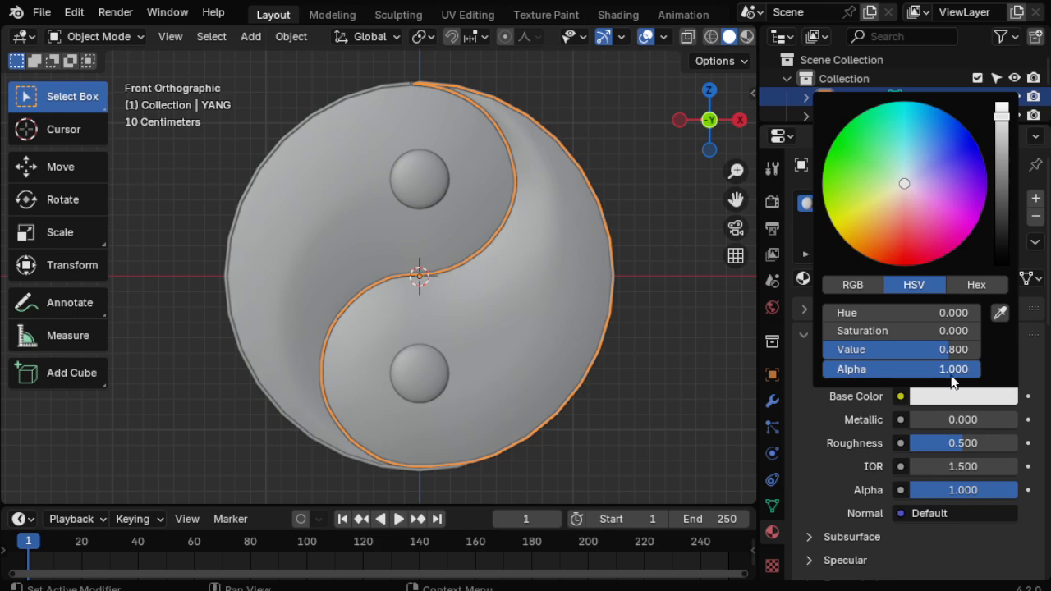
left_click(894, 350)
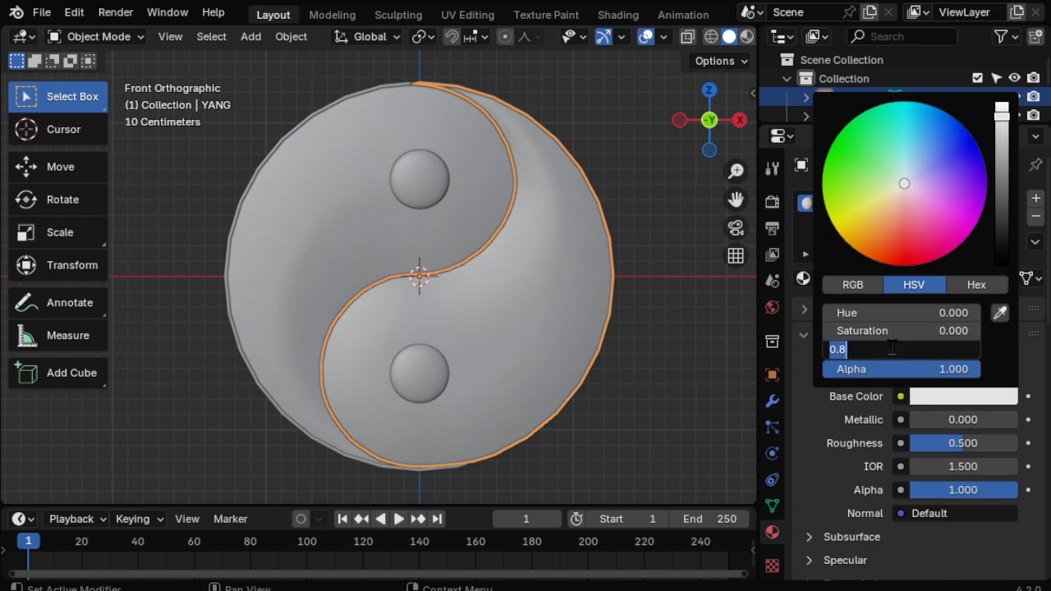
type("0")
key("Return")
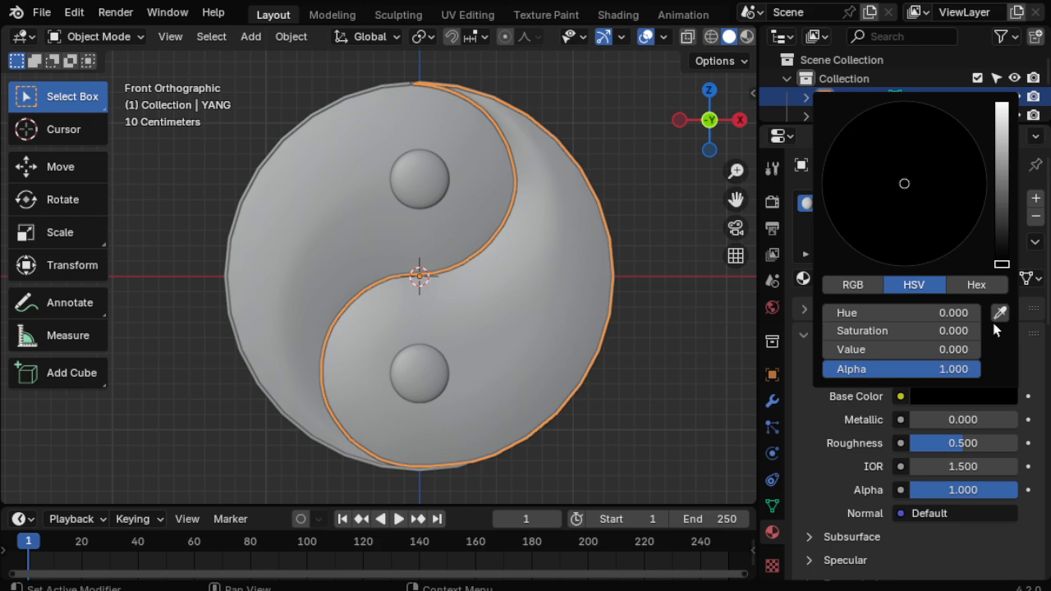
key("Escape")
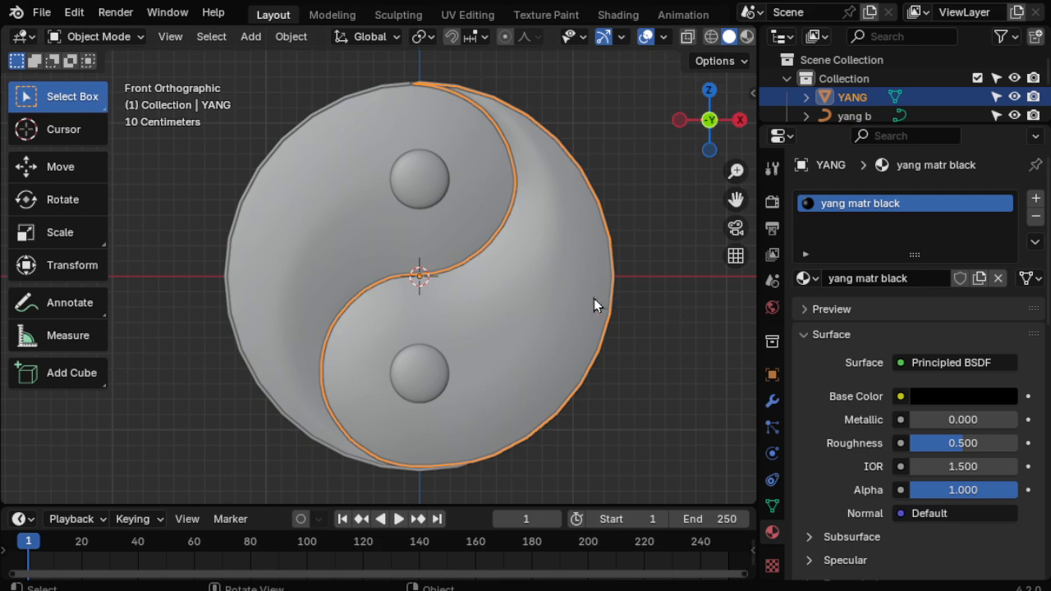
Switch the viewport to Material Preview shading and view the YANG half's surface at an angle.
key("z")
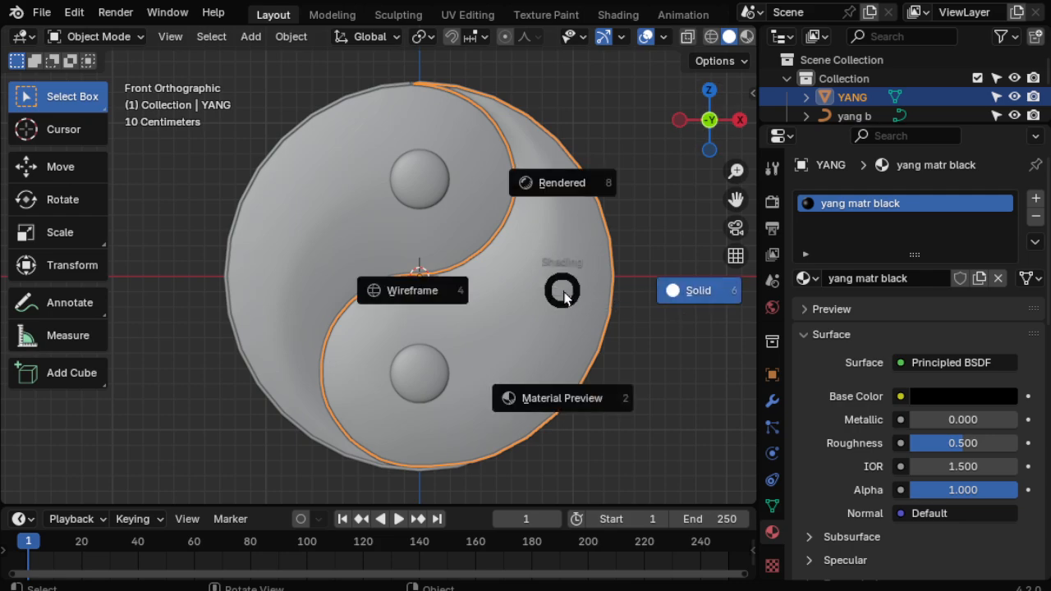
left_click(571, 400)
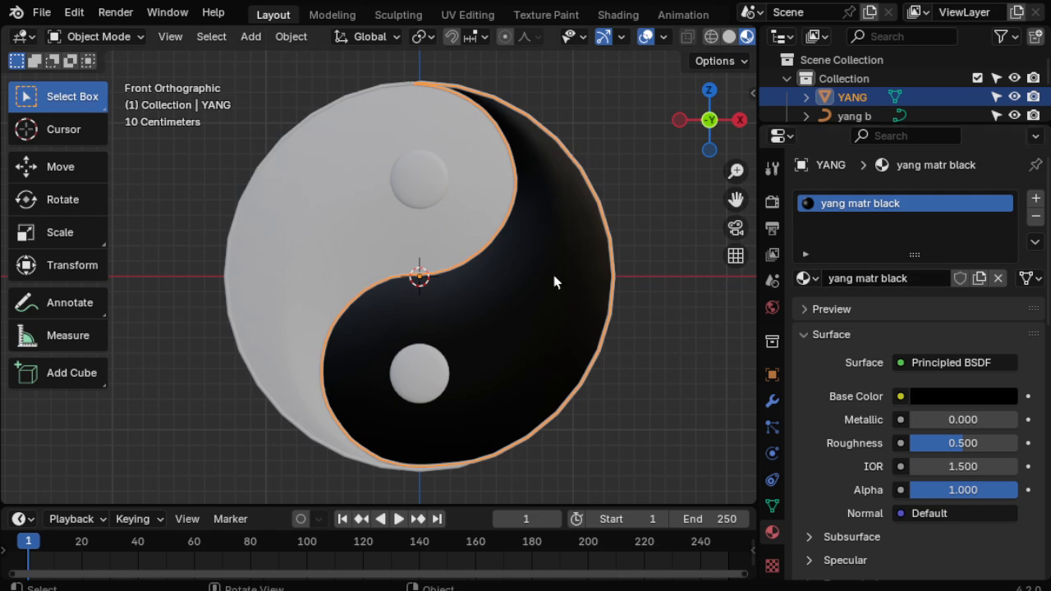
mouse_move(545, 366)
middle_mouse_down()
mouse_move(324, 380)
mouse_move(535, 371)
middle_mouse_up()
key("KP_1")
middle_click_drag(494, 314, 464, 232)
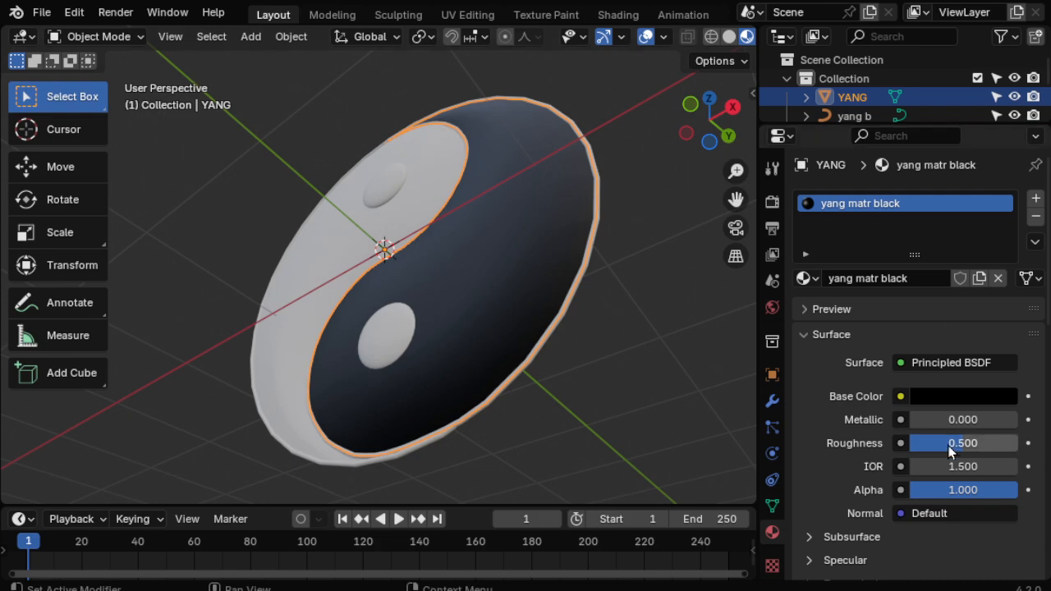
Set the yang matr black material's roughness to about 0.11 and its metallic to about 0.13.
left_click_drag(938, 442, 904, 443)
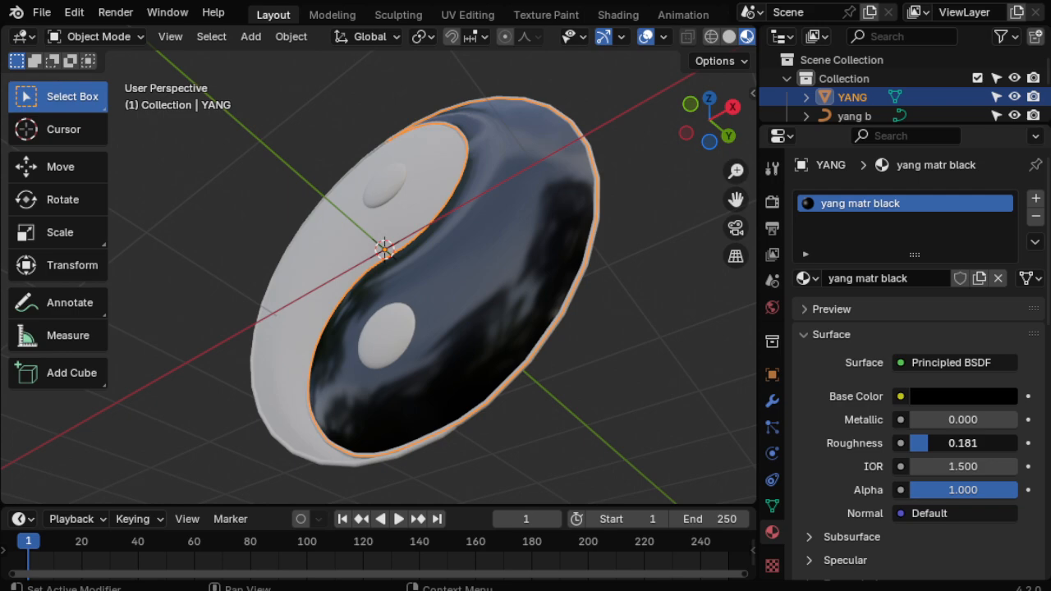
mouse_move(905, 443)
left_mouse_down()
mouse_move(925, 415)
mouse_move(939, 415)
left_mouse_up()
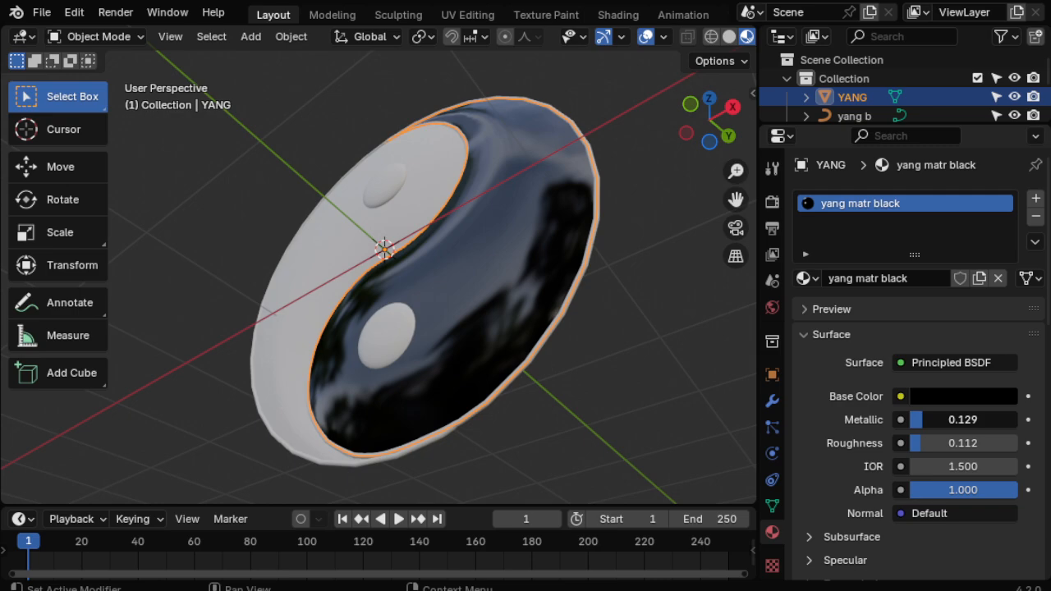
Create a new material on the YIN half and name it "yin matr white".
middle_click_drag(476, 253, 420, 309)
left_click(322, 172)
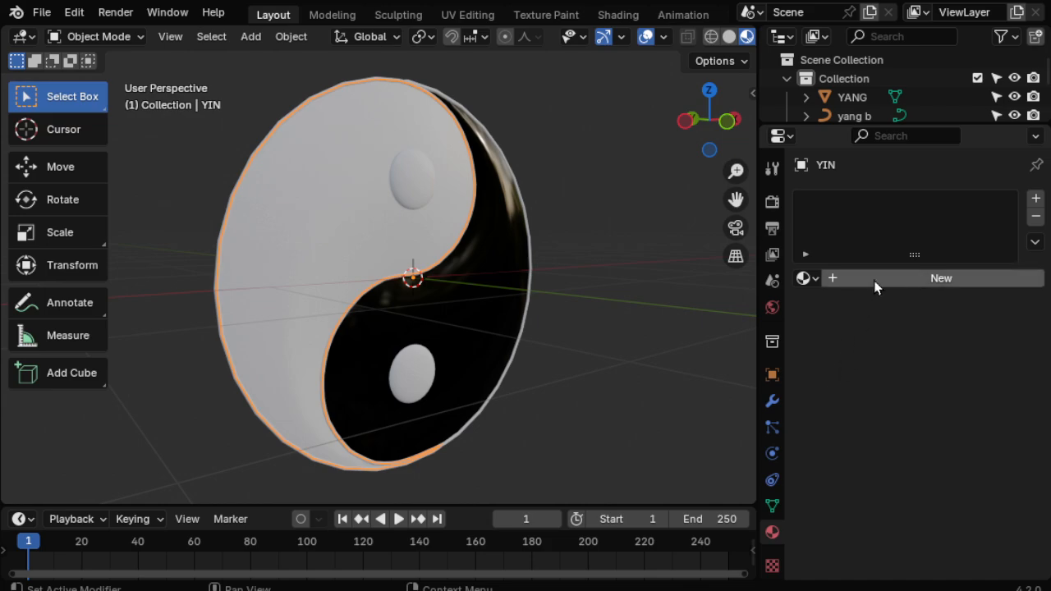
left_click(876, 280)
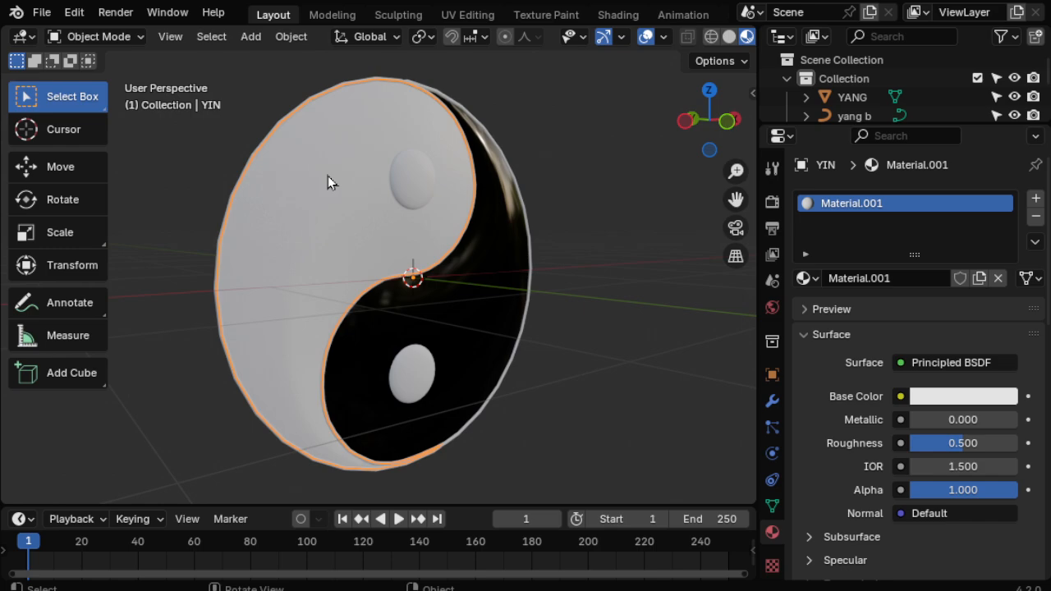
left_click(906, 277)
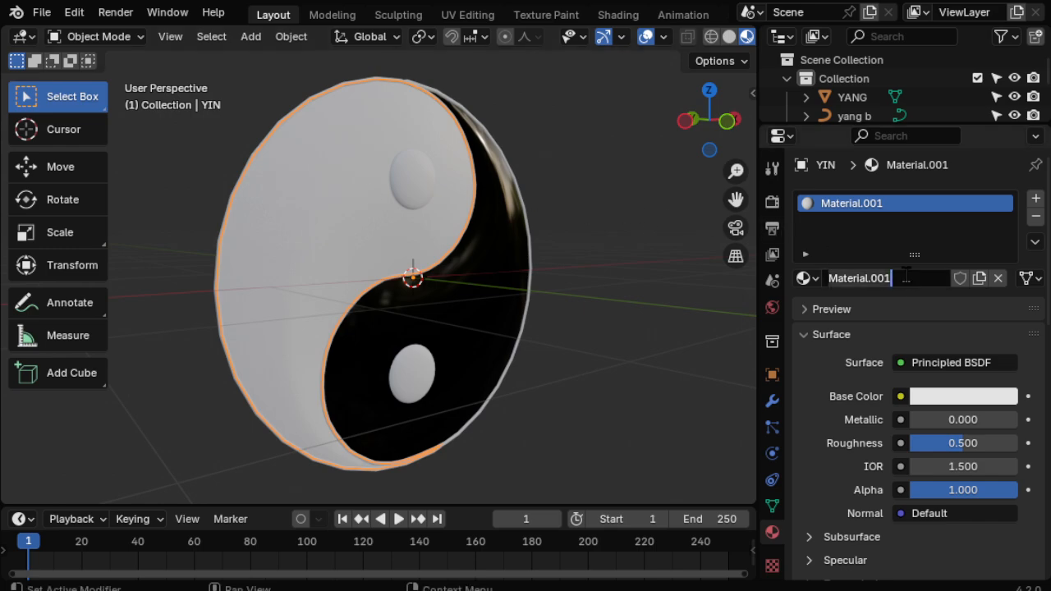
type("yin ")
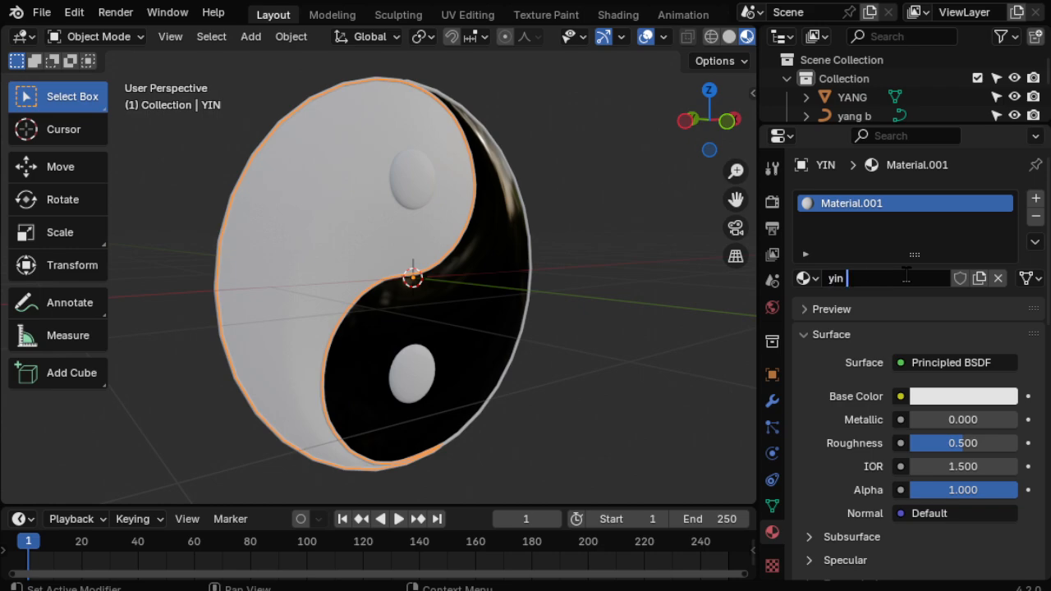
type("matr white")
key("Return")
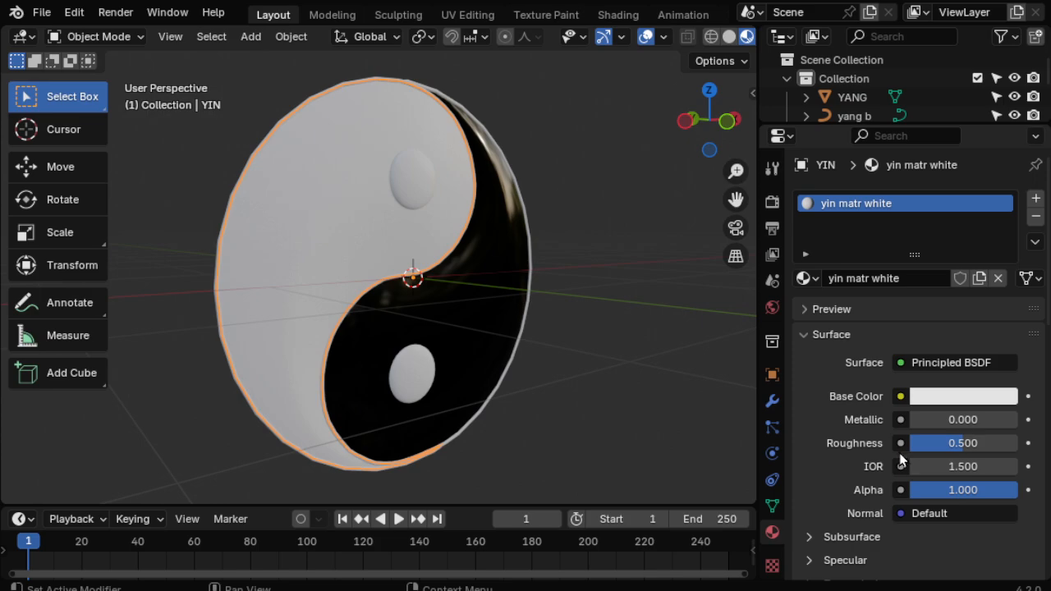
Set the yin matr white material's roughness to about 0.13 and its metallic to 0.1.
left_click_drag(961, 443, 924, 443)
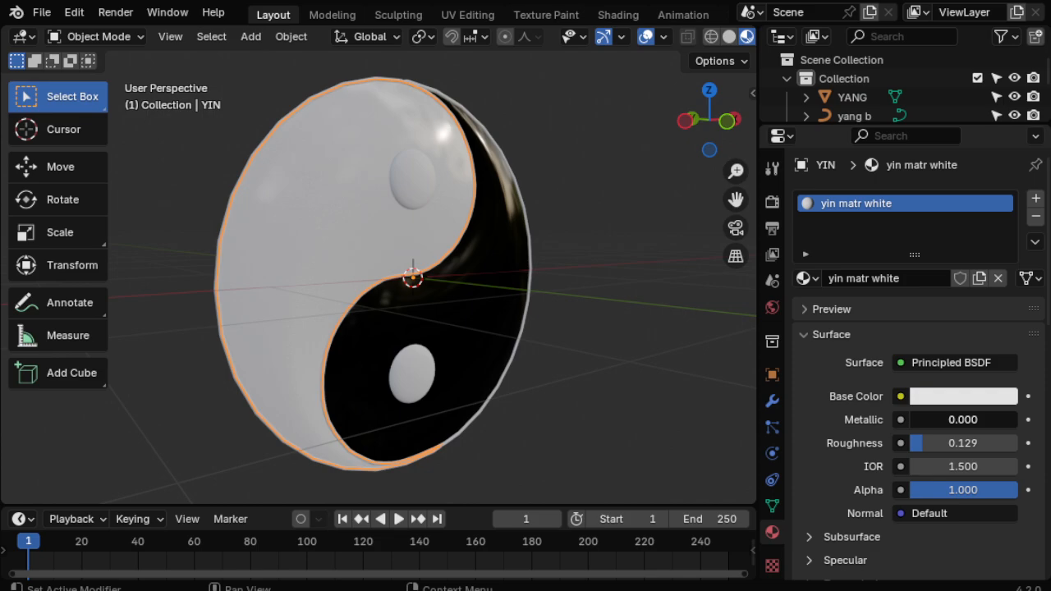
left_click_drag(940, 420, 1019, 420)
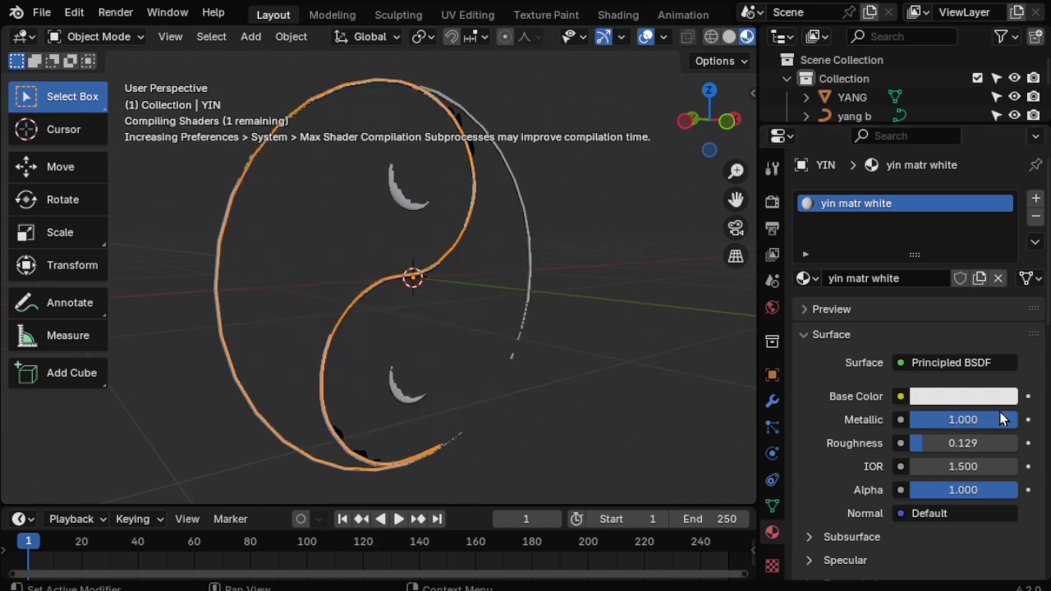
left_click(957, 421)
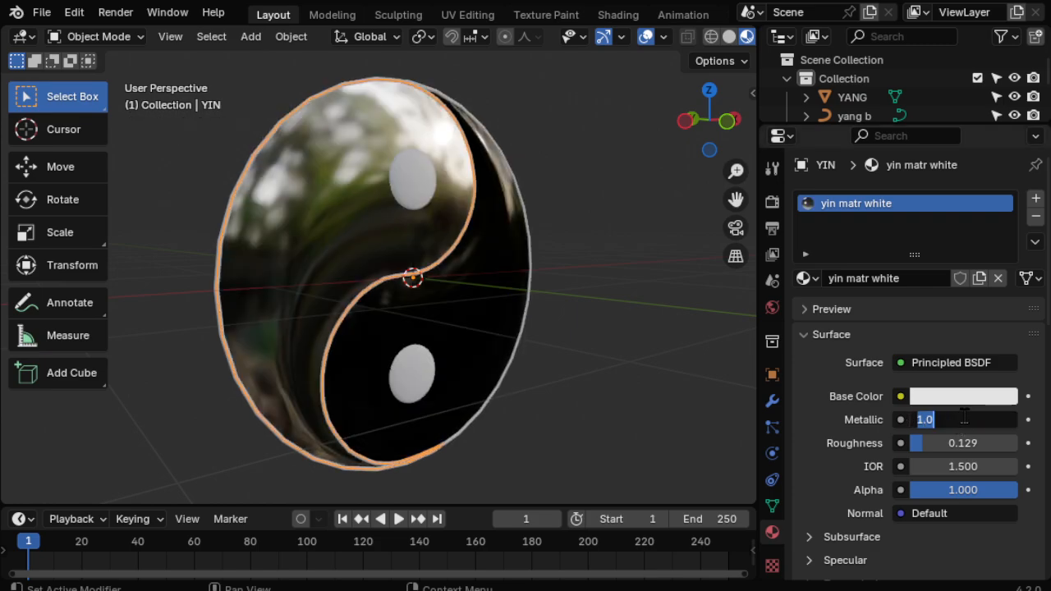
type(".100")
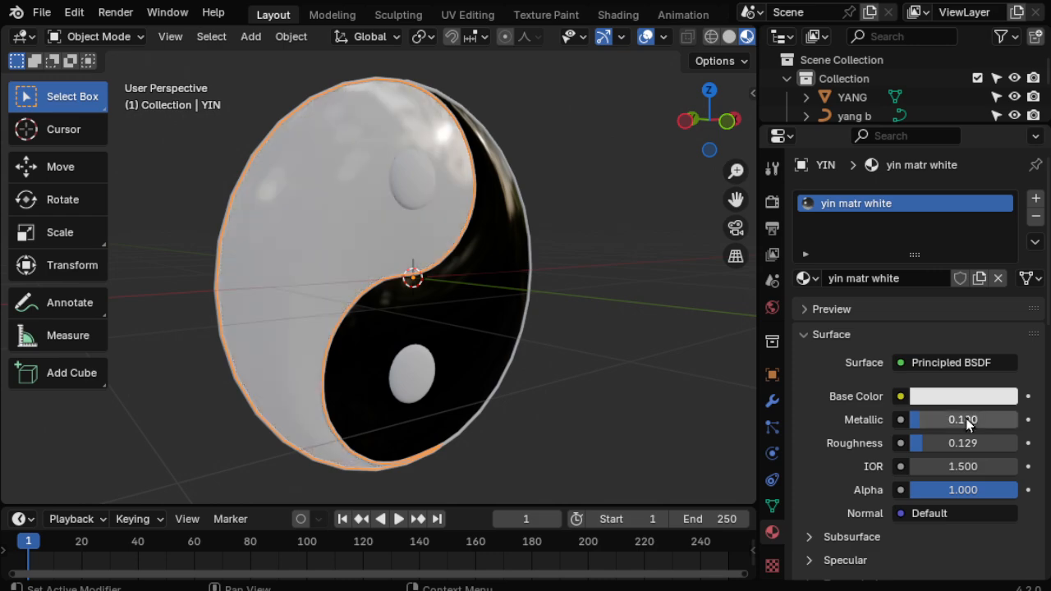
Examine the disc's shading from an angle and the front, and select both sphere dots and both borders in turn to check their material assignments.
middle_click_drag(460, 362, 382, 359)
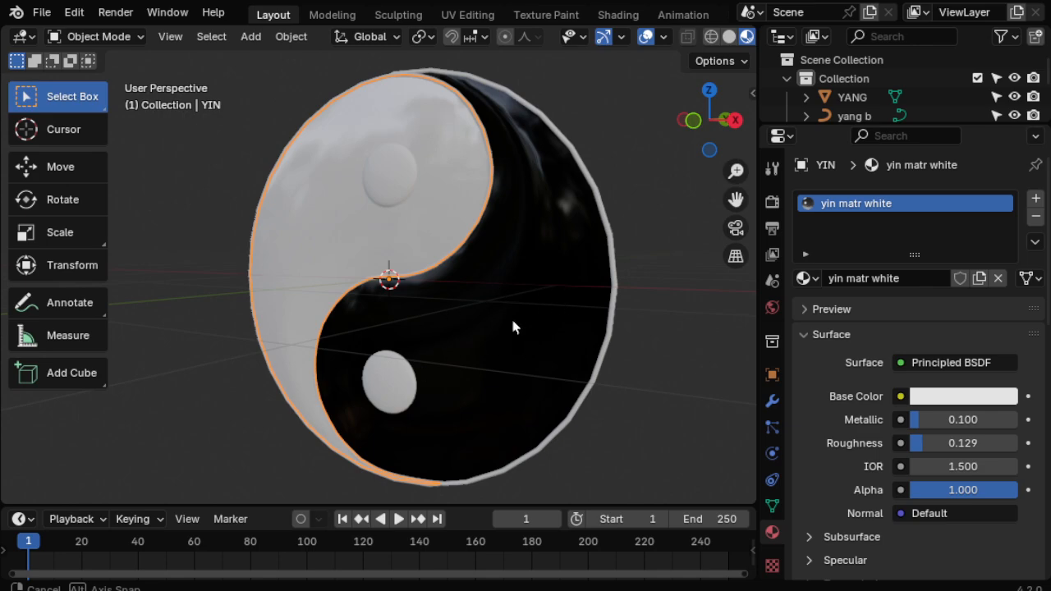
middle_click_drag(513, 327, 268, 429)
key("KP_1")
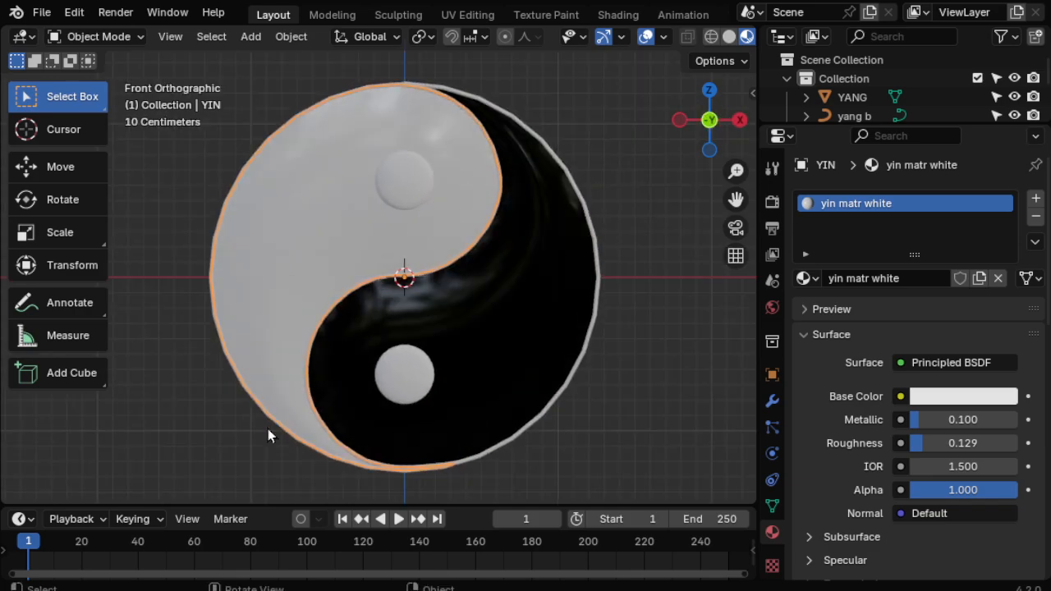
left_click_drag(640, 411, 681, 462)
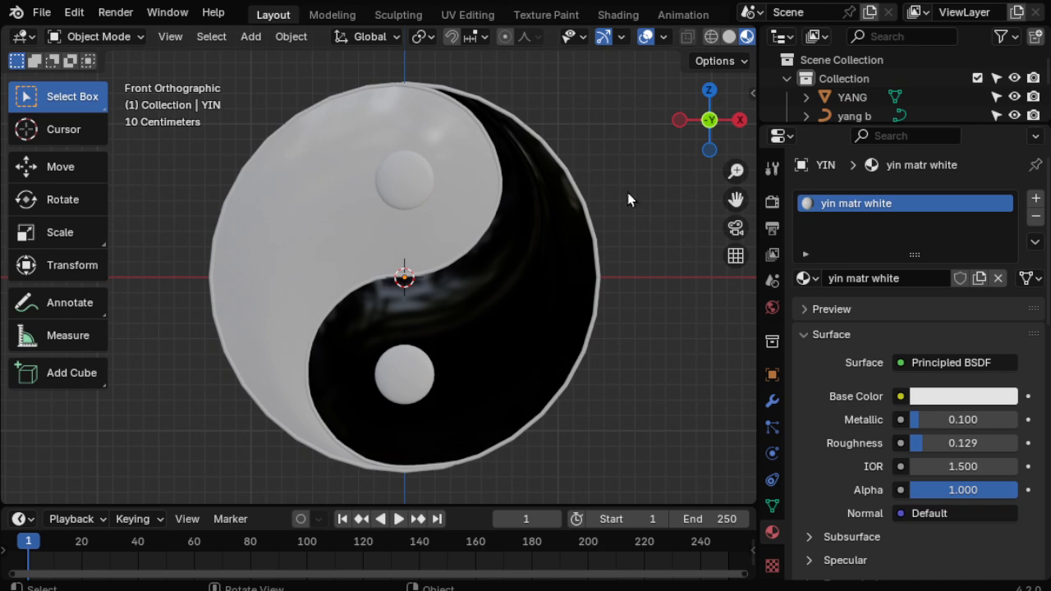
left_click(397, 179)
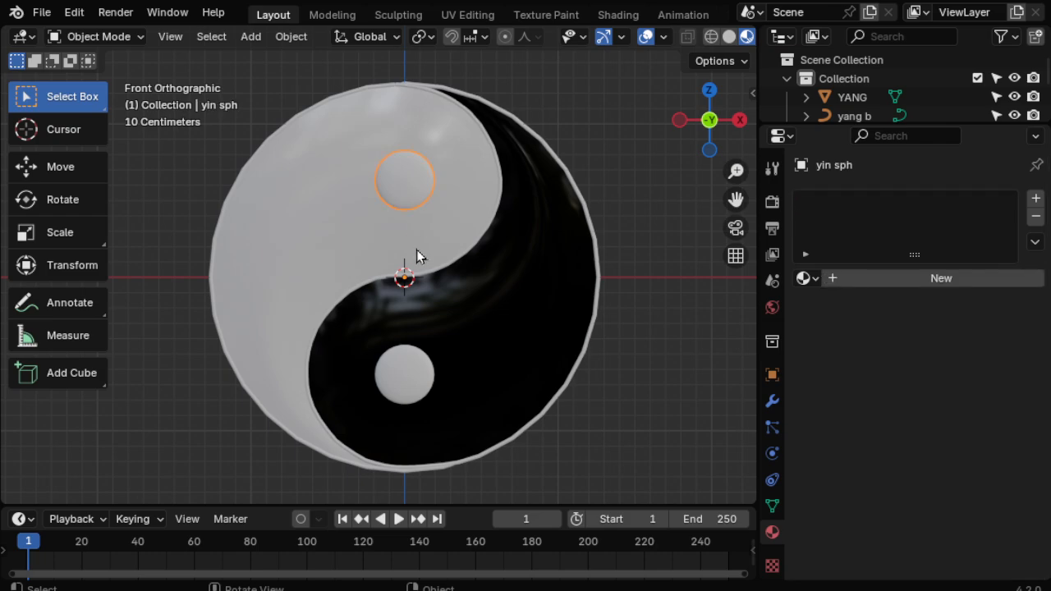
left_click(411, 371)
left_click(530, 130)
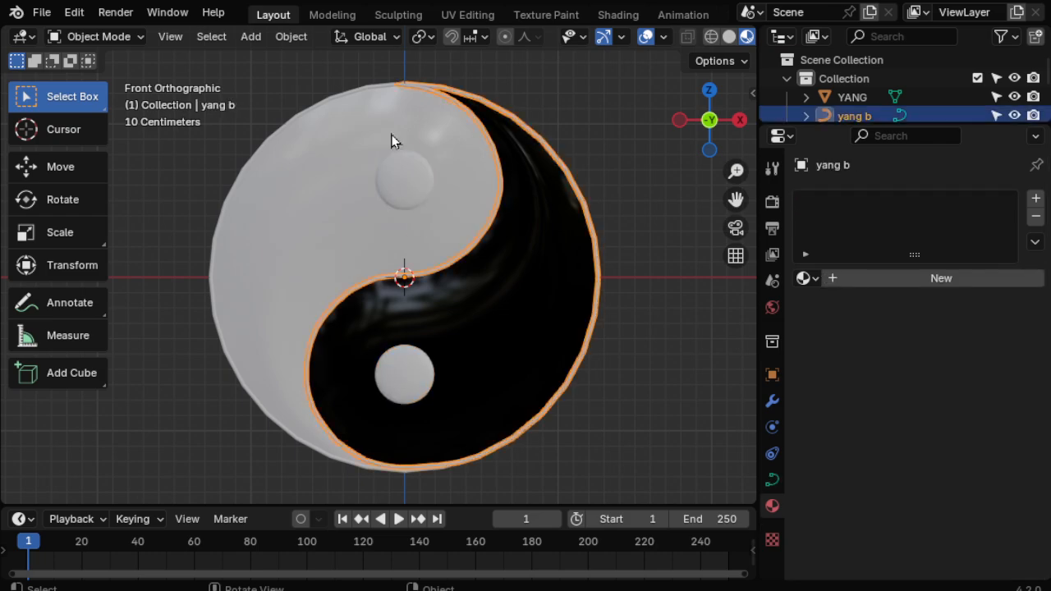
left_click(308, 114)
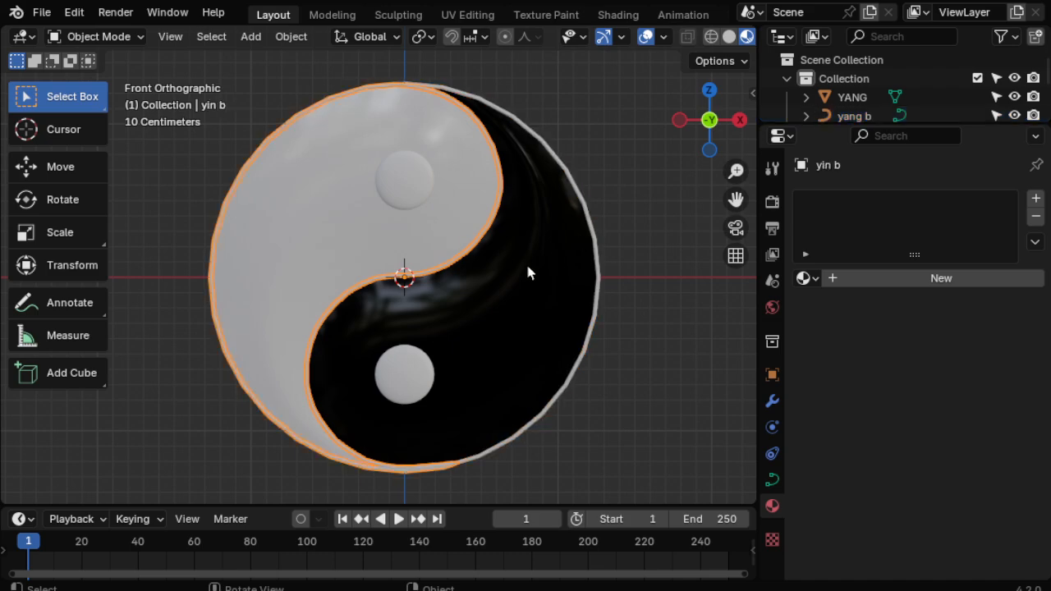
Assign the existing yang matr black material to the sphere dot on the white half.
left_click(408, 184)
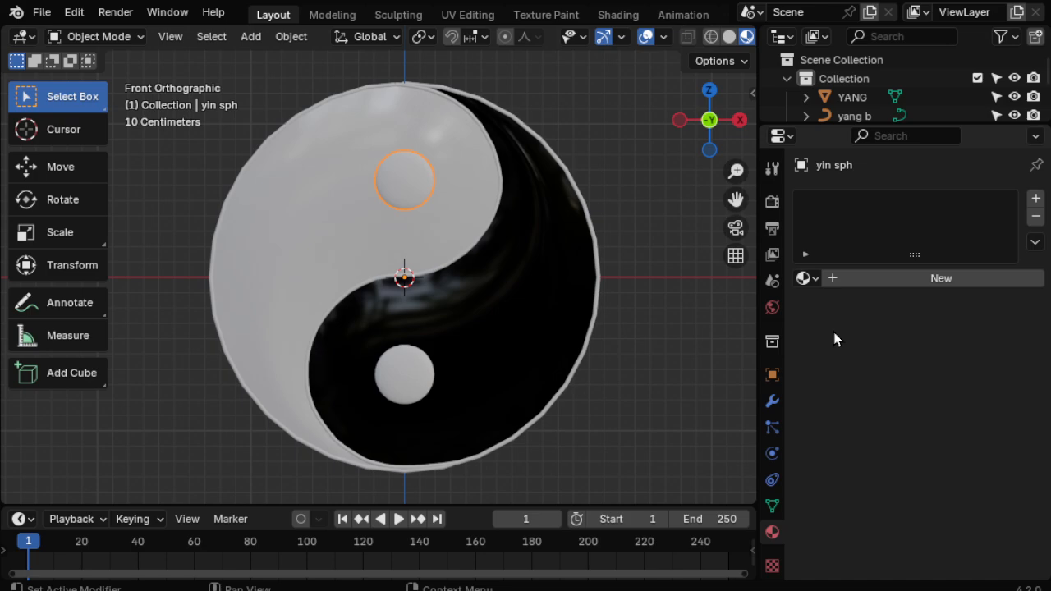
left_click(806, 279)
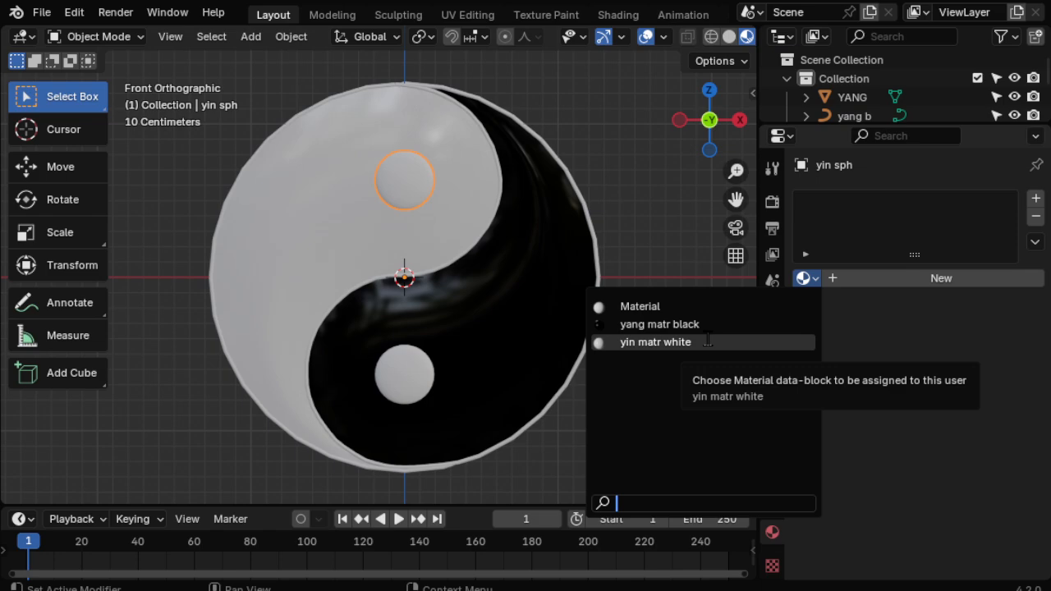
left_click(707, 340)
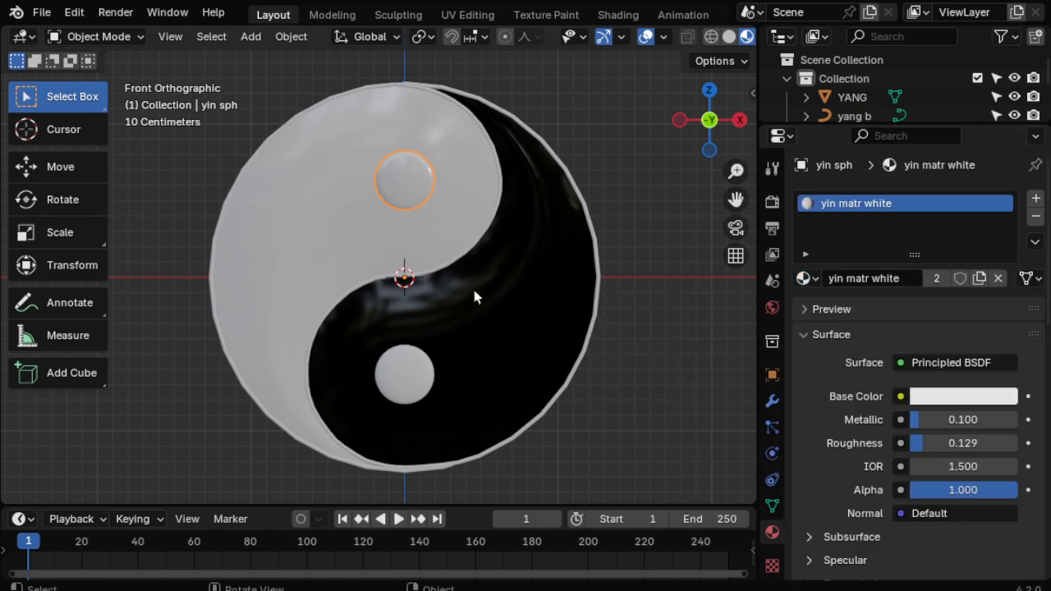
left_click(819, 283)
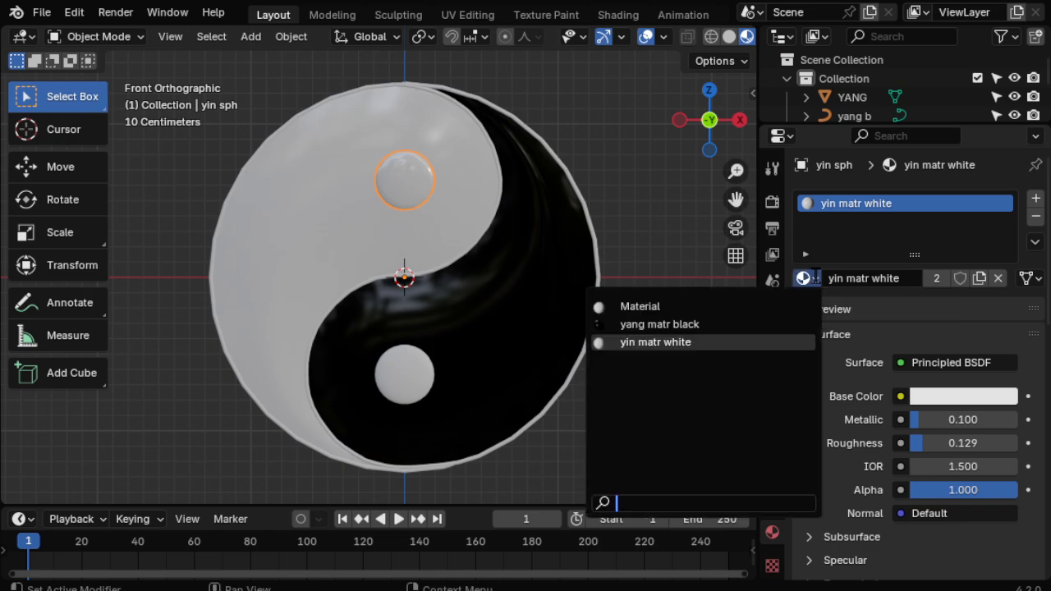
left_click(714, 326)
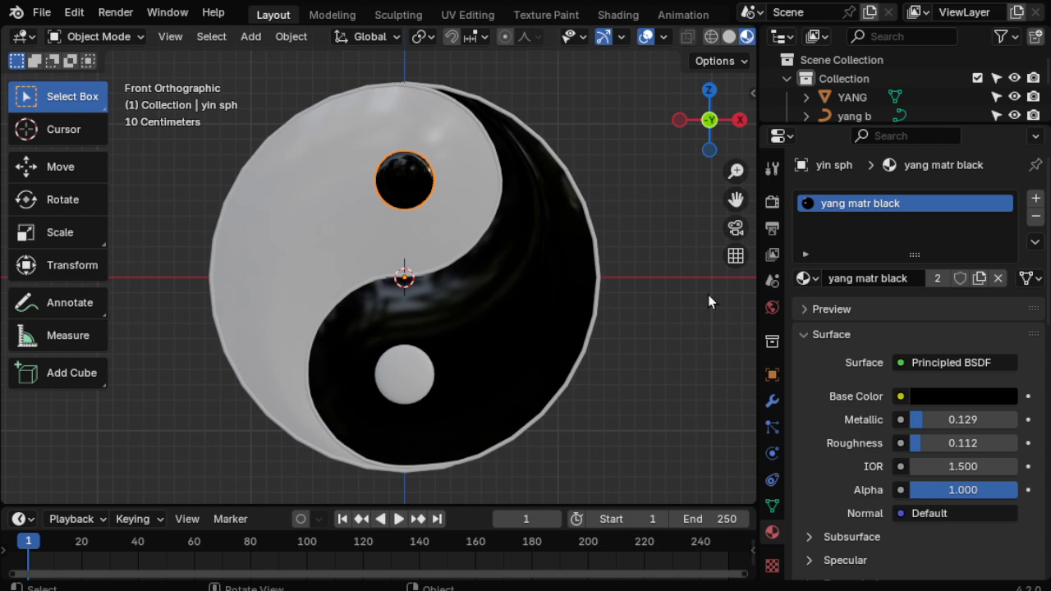
Assign the existing yin matr white material to the sphere dot on the black half and check the disc's shading.
left_click(423, 375)
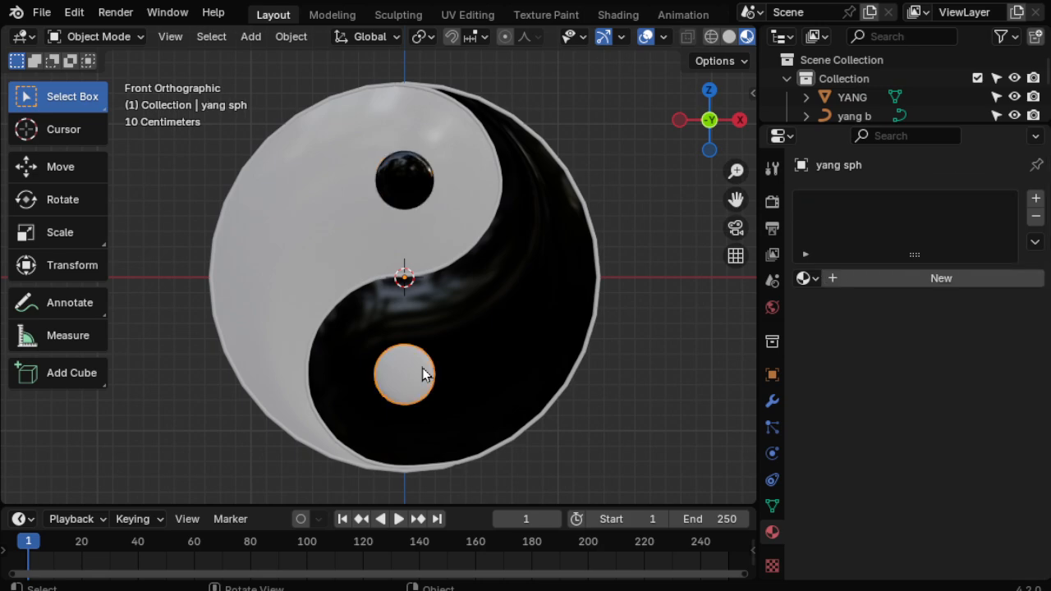
left_click(805, 278)
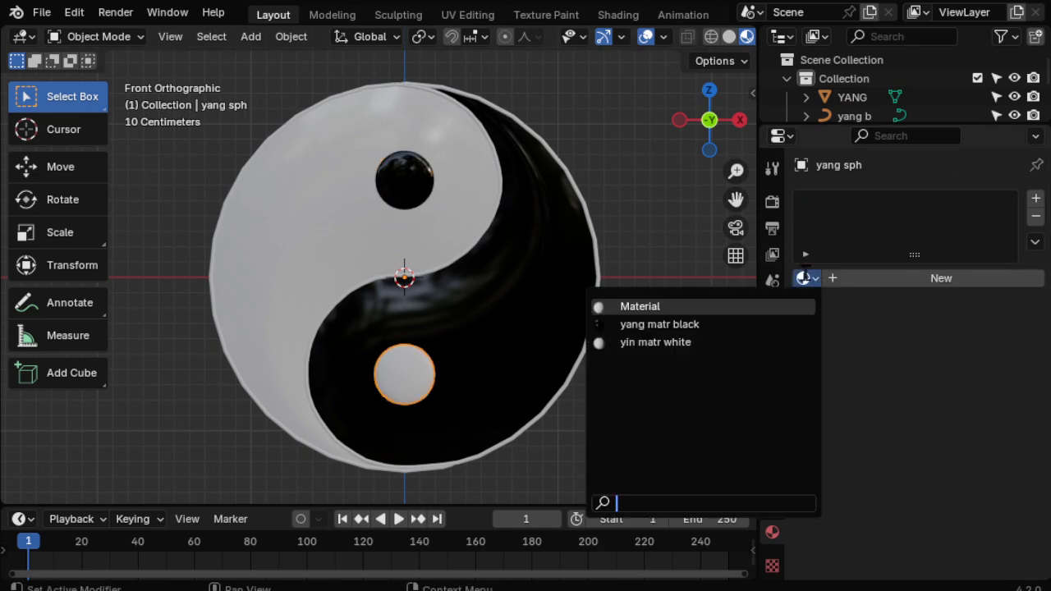
left_click(703, 343)
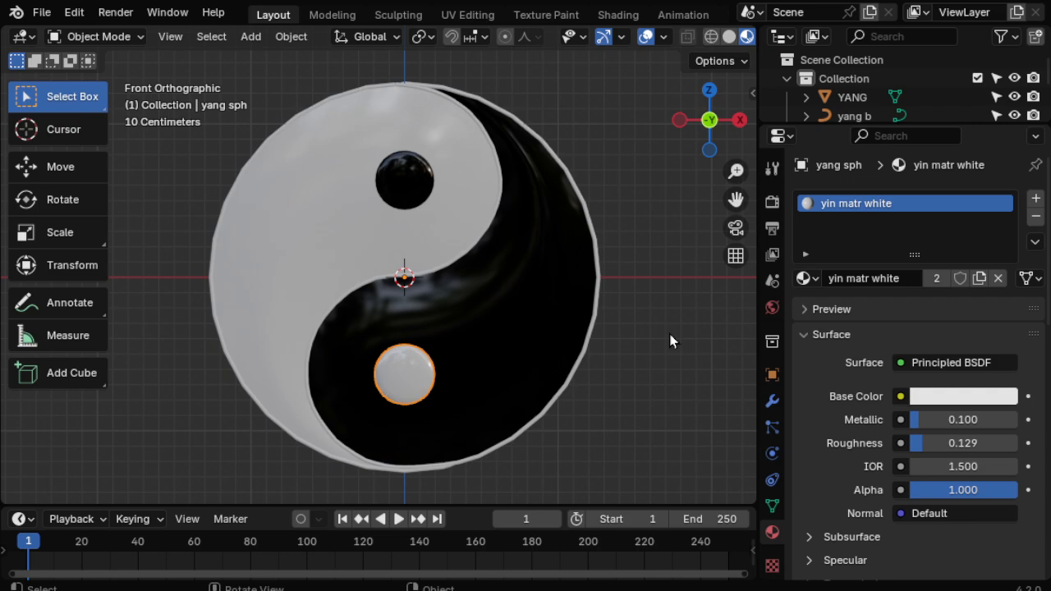
left_click(697, 382)
middle_click_drag(697, 382, 511, 383)
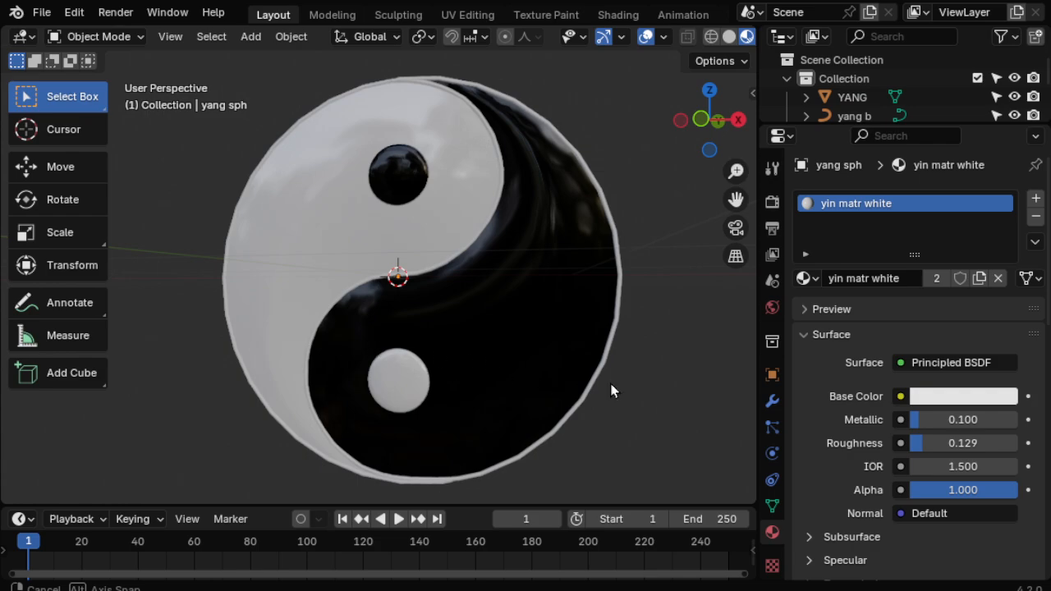
mouse_move(515, 396)
middle_mouse_down()
mouse_move(530, 404)
mouse_move(17, 425)
mouse_move(29, 456)
mouse_move(321, 441)
mouse_move(204, 427)
mouse_move(541, 384)
mouse_move(511, 369)
mouse_move(547, 272)
mouse_move(457, 347)
mouse_move(531, 376)
mouse_move(535, 389)
middle_mouse_up()
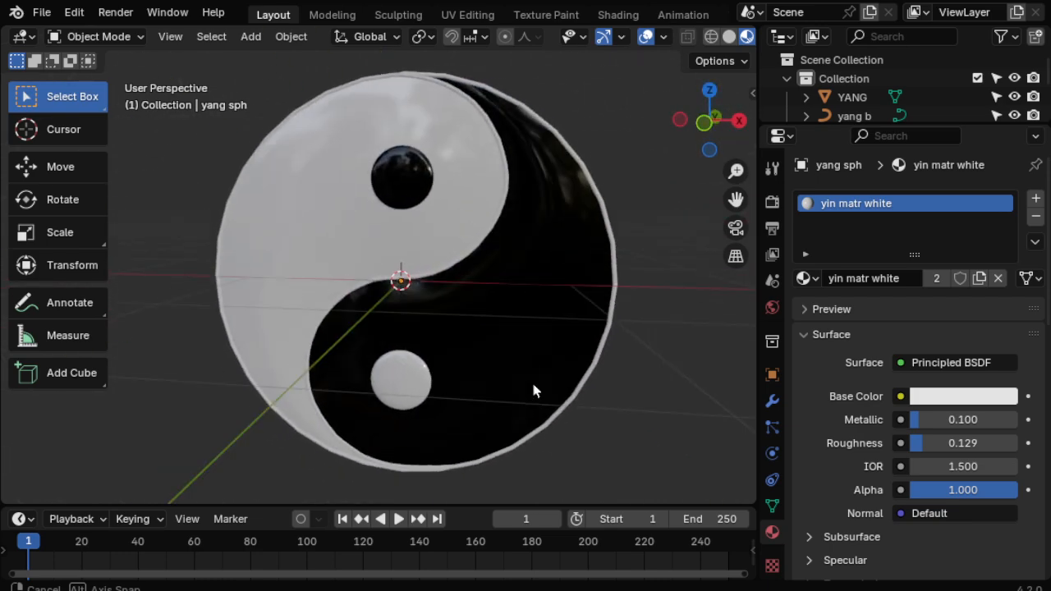
key("KP_1")
Create a new material on the black half's border and name it "steel matr".
left_click(523, 122)
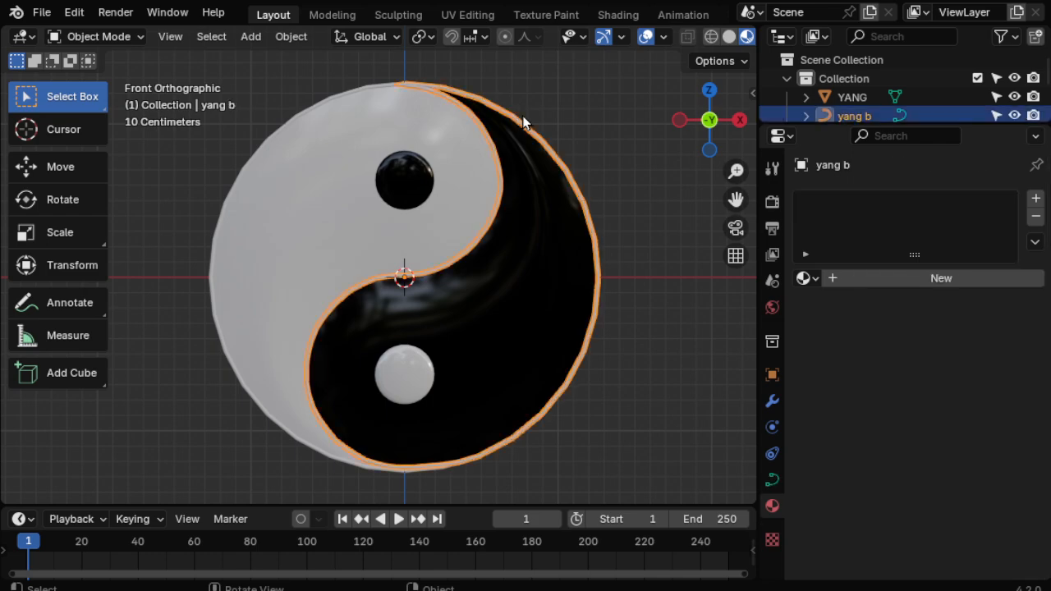
left_click(888, 283)
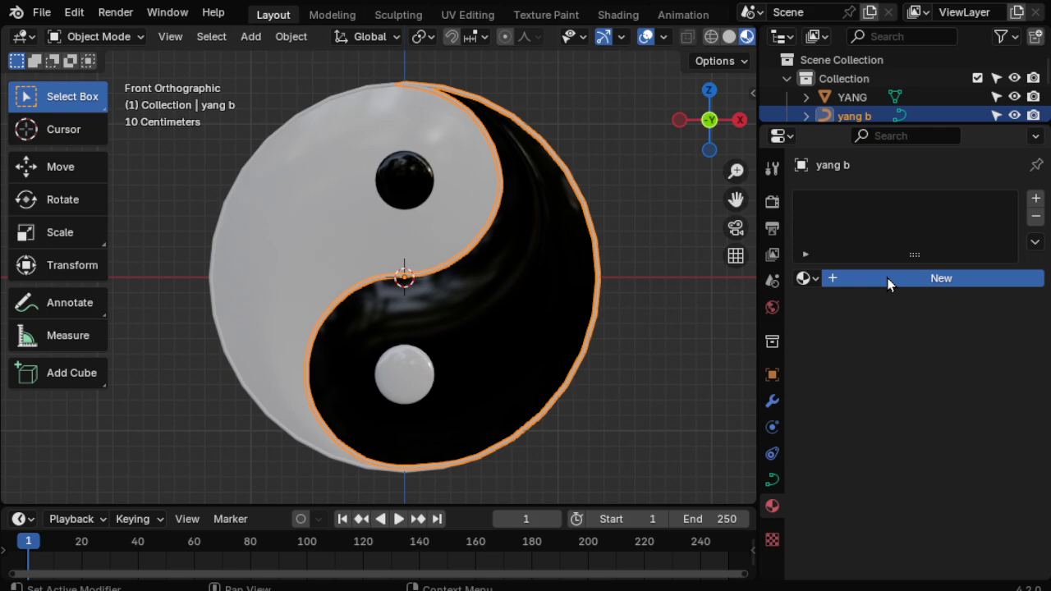
left_click(888, 279)
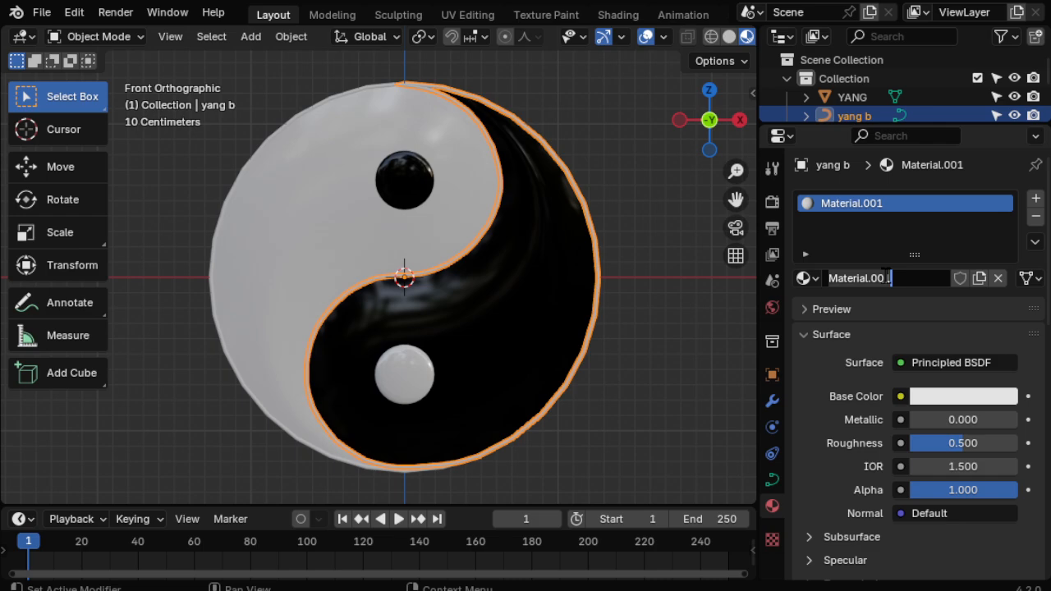
type("steel matr")
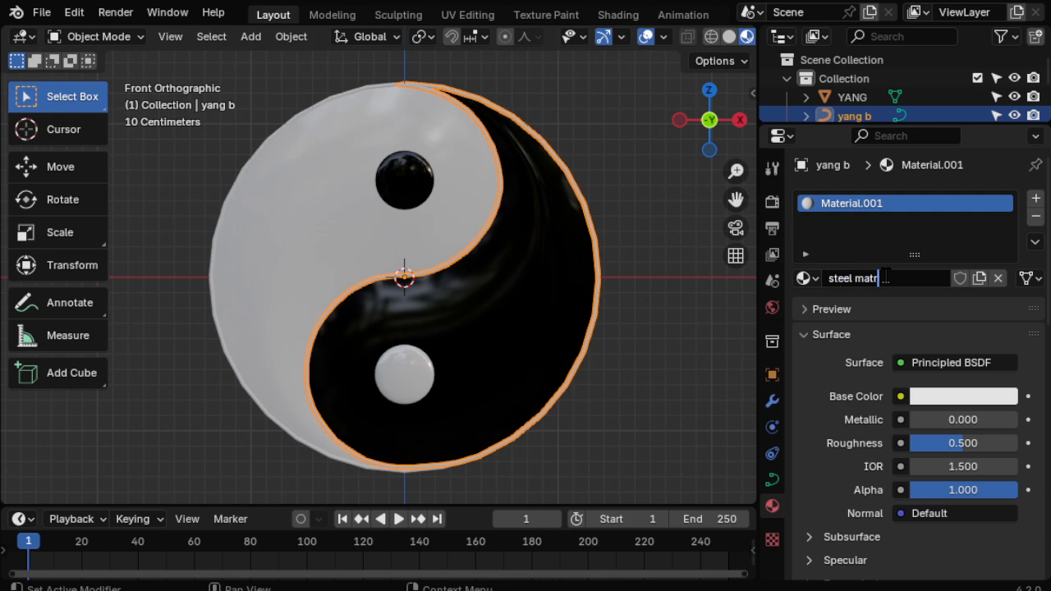
key("Return")
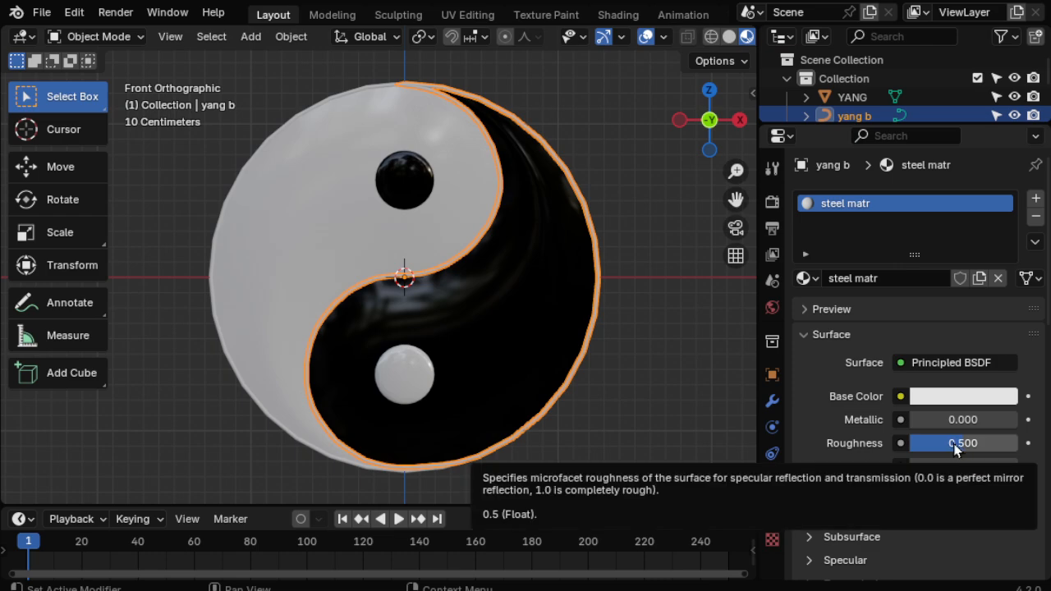
Set the steel matr material's roughness to 0.06 and its metallic to 1.0.
left_click_drag(955, 445, 920, 450)
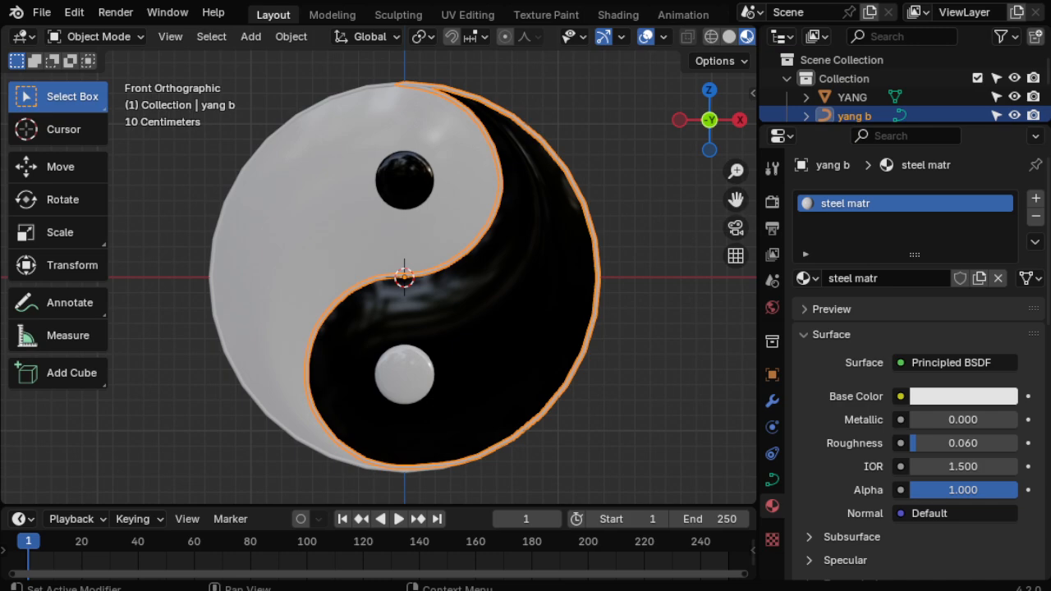
left_click_drag(961, 418, 1015, 418)
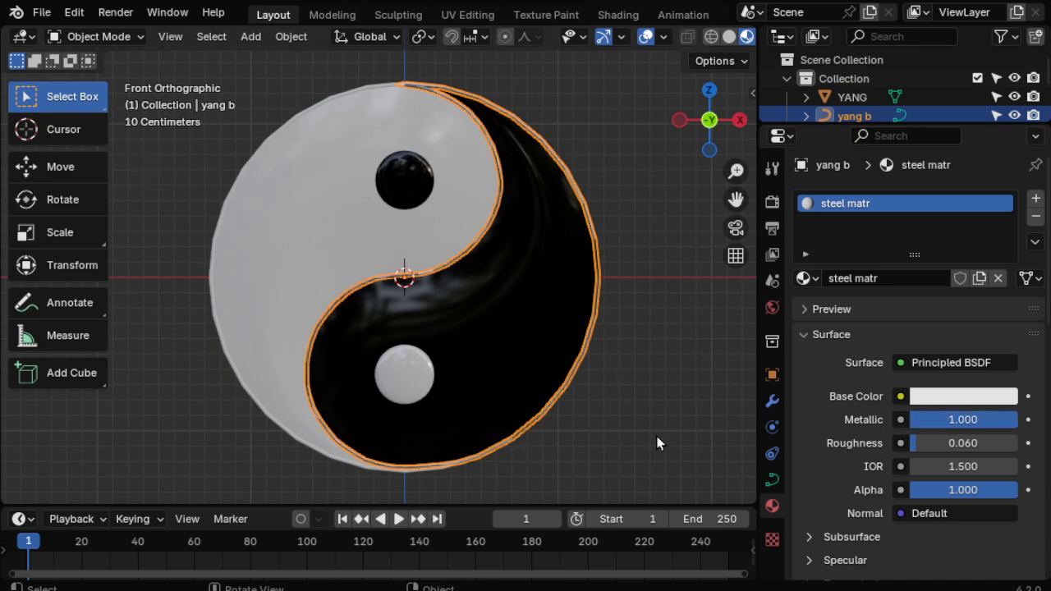
left_click_drag(657, 437, 657, 437)
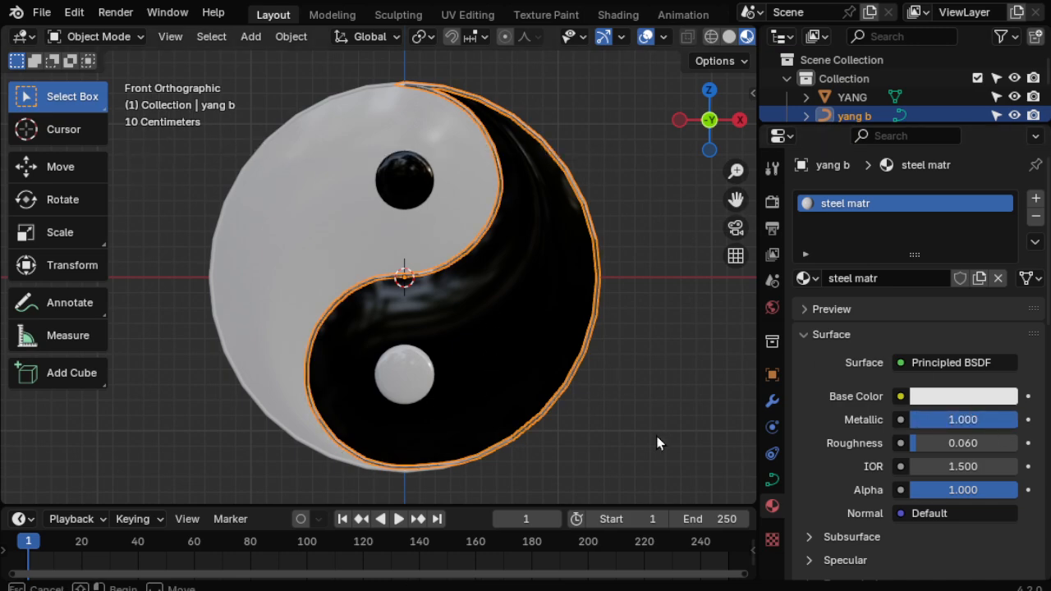
left_click(612, 337)
middle_click_drag(559, 369, 535, 376)
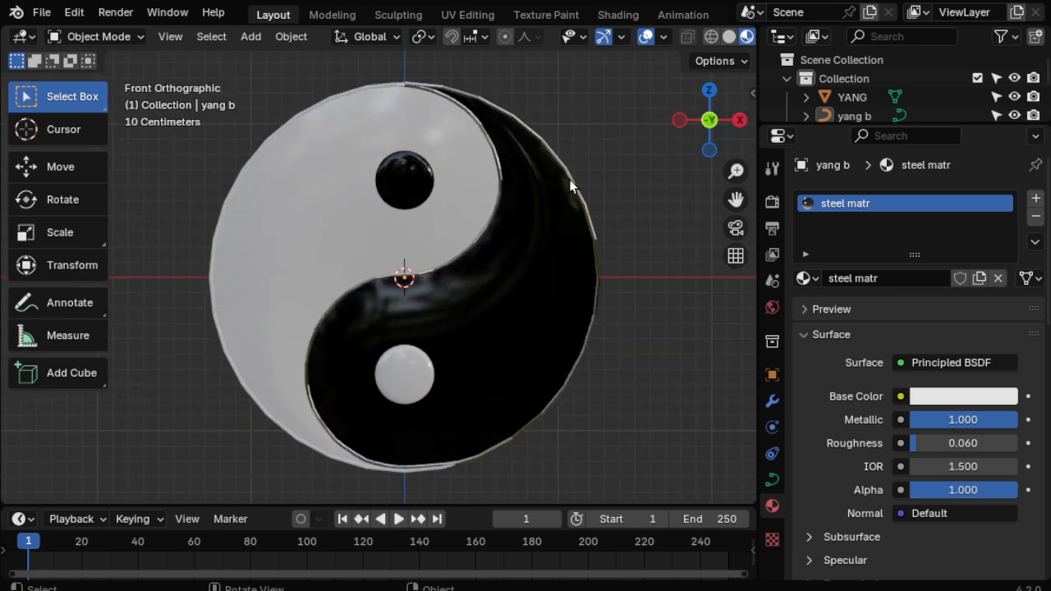
Assign the existing steel matr material to the white half's border and check it from an angle and the front.
left_click(323, 99)
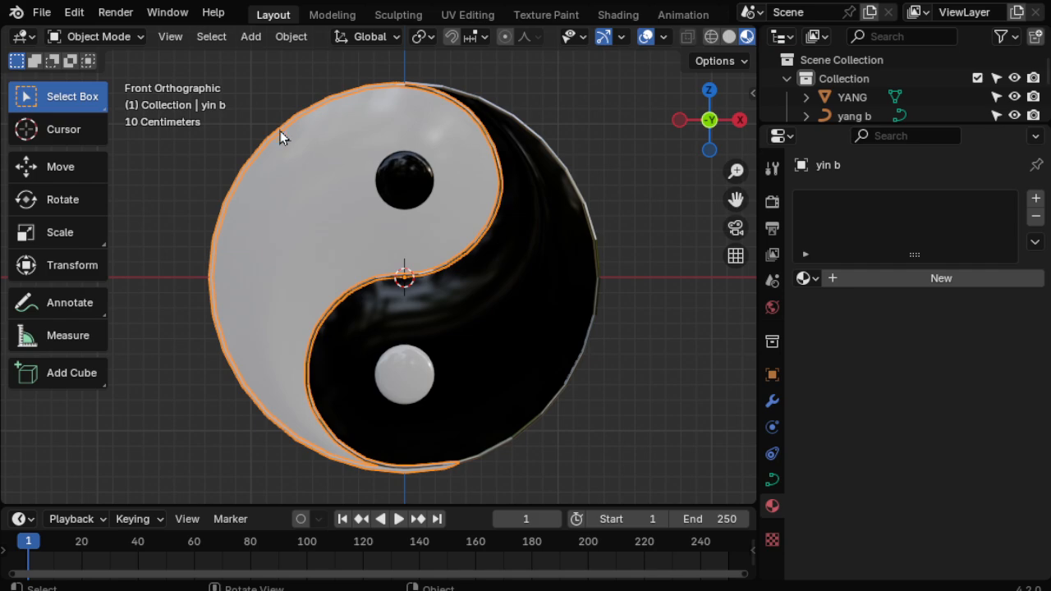
left_click(809, 279)
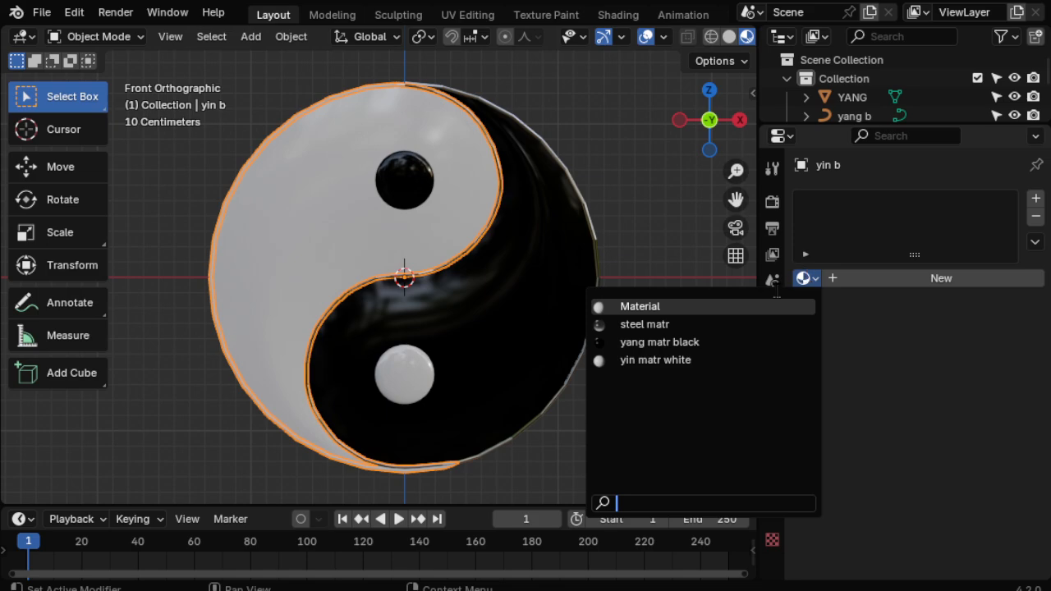
left_click(688, 323)
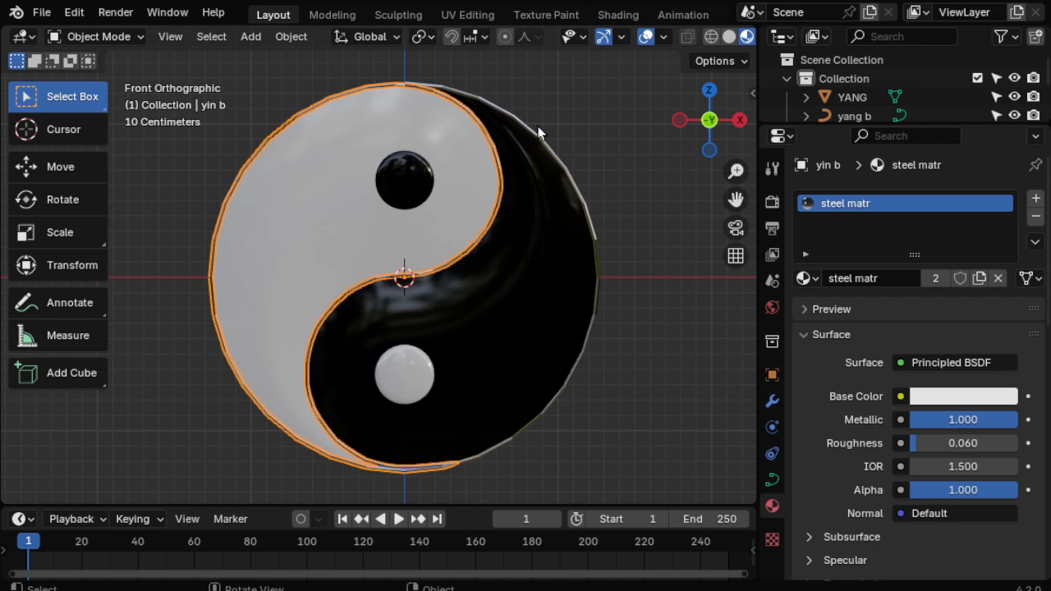
left_click_drag(565, 88, 602, 123)
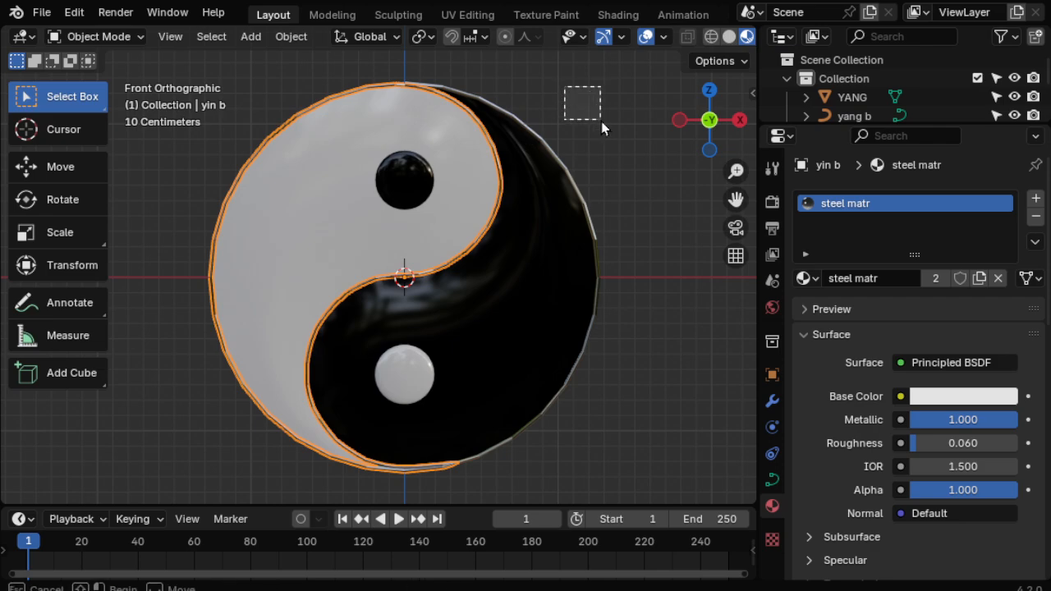
left_click(620, 173)
middle_click_drag(617, 171, 672, 166)
middle_click_drag(610, 140, 588, 163)
key("KP_1")
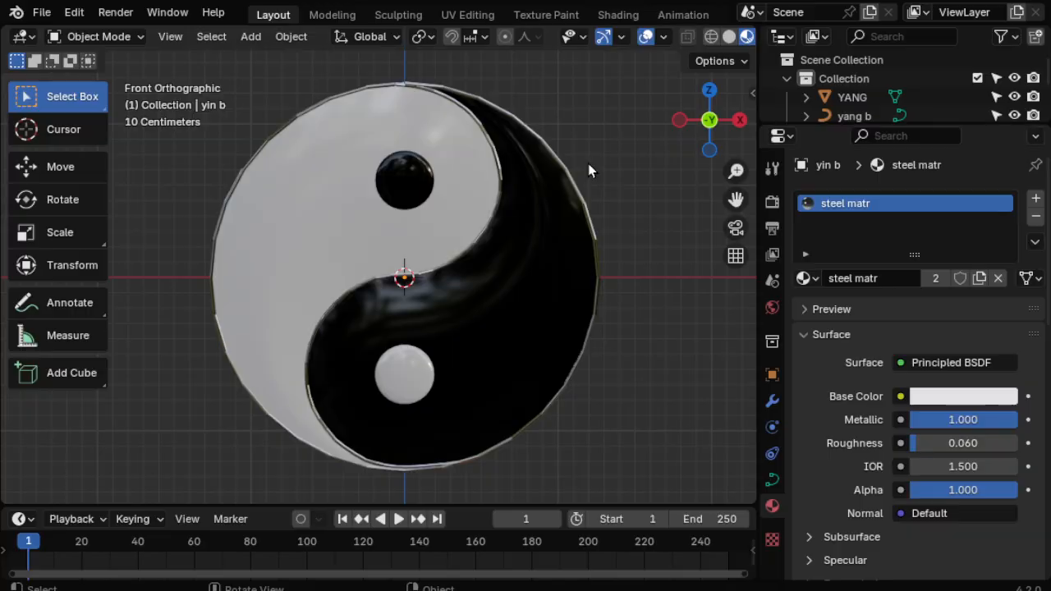
Show the 3D viewport full screen and apply Shade Smooth to the black half's border.
key("ctrl+alt+space")
middle_click_drag(685, 232, 579, 225, "shift")
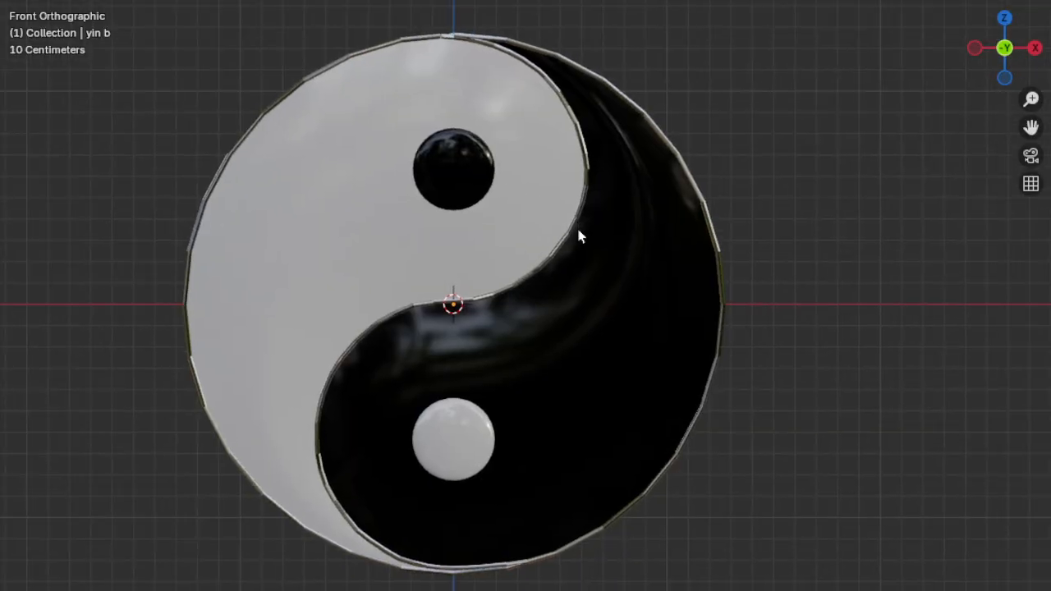
scroll(575, 171, "up", 3)
middle_click_drag(575, 172, 594, 434, "shift")
scroll(619, 313, "up", 2)
middle_click_drag(619, 308, 664, 436, "shift")
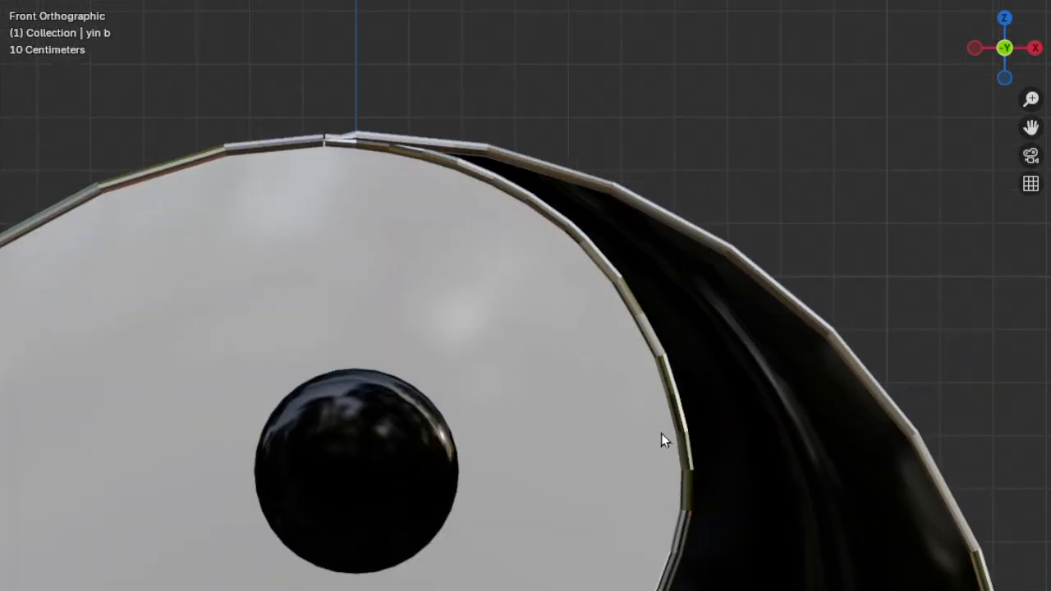
scroll(671, 324, "up", 2)
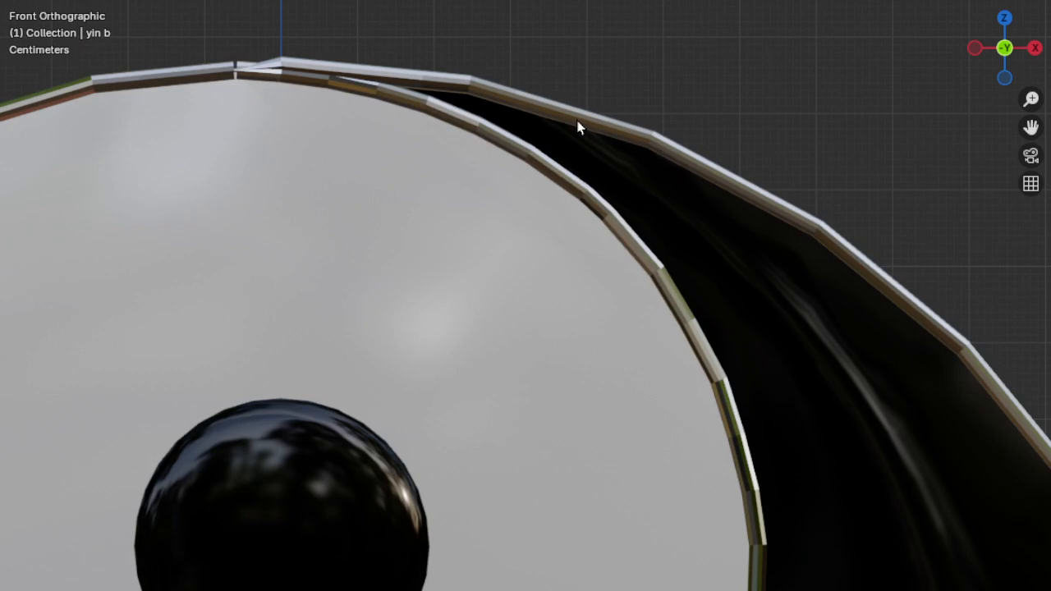
left_click(721, 173)
right_click(732, 170)
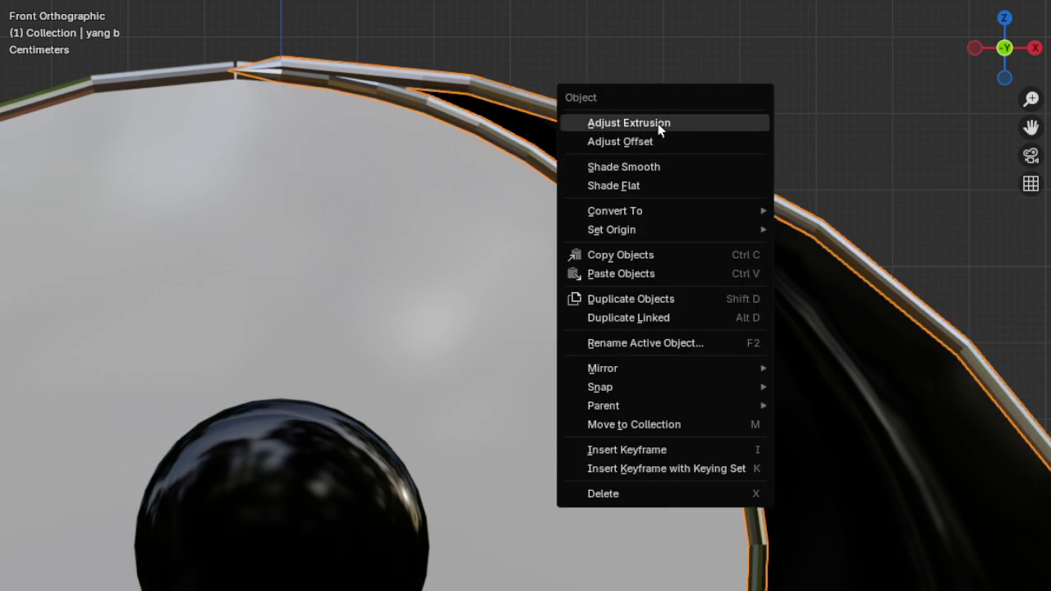
left_click(664, 167)
Apply Shade Smooth to the white half's border and clear the selection.
scroll(666, 180, "down", 4)
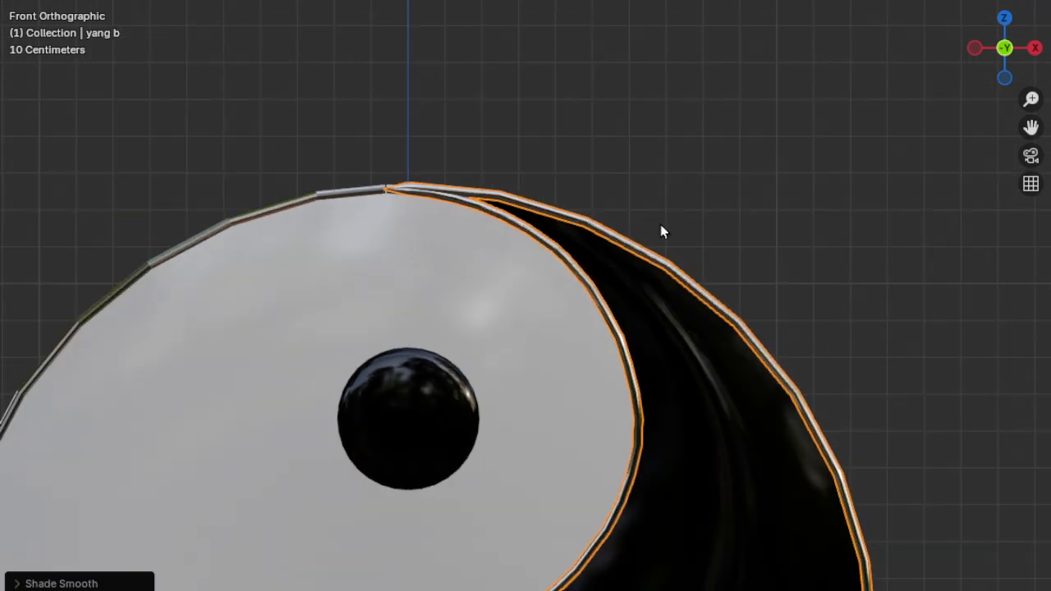
middle_click_drag(651, 304, 728, 176, "shift")
left_click(304, 96)
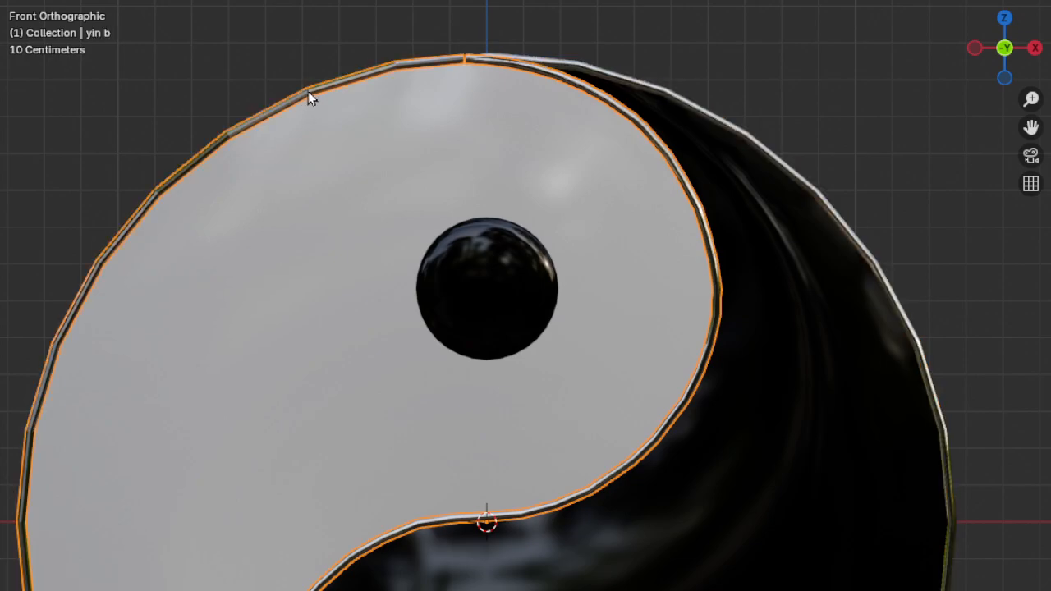
middle_click_drag(308, 91, 749, 270, "shift")
scroll(803, 329, "up", 4)
middle_click_drag(802, 329, 520, 300, "shift")
scroll(520, 296, "up", 2)
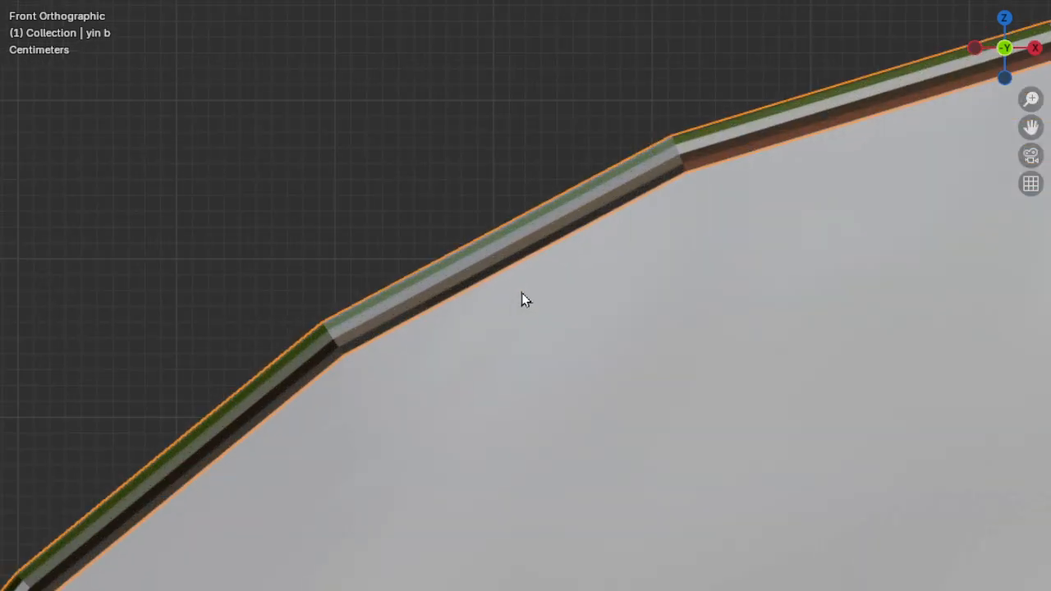
right_click(534, 211)
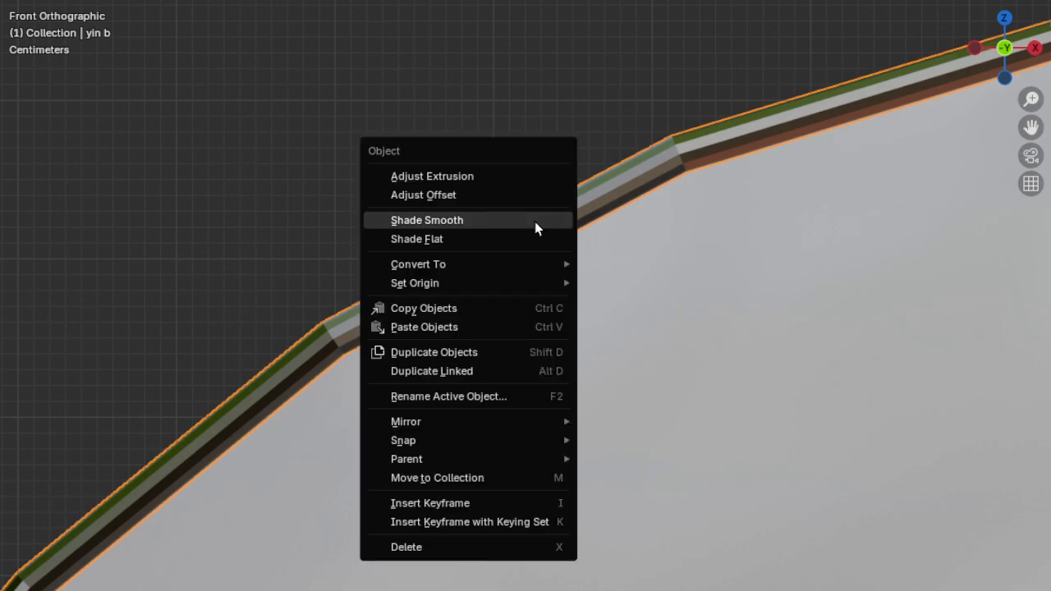
left_click(466, 221)
scroll(719, 232, "down", 3)
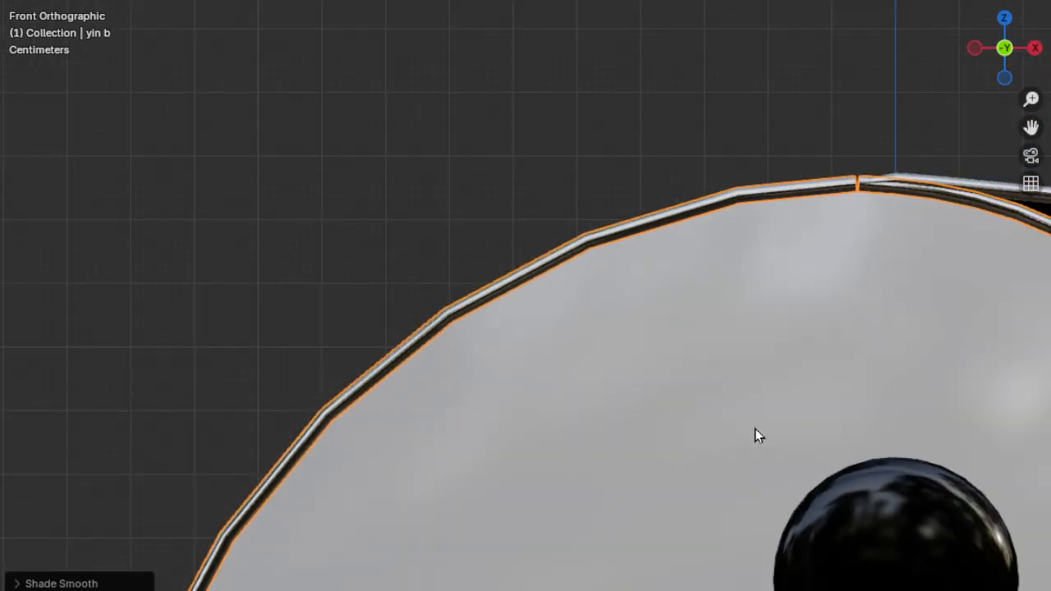
middle_click_drag(755, 435, 522, 280, "shift")
scroll(523, 288, "down", 4)
middle_click_drag(586, 411, 563, 247, "shift")
scroll(564, 271, "down", 2)
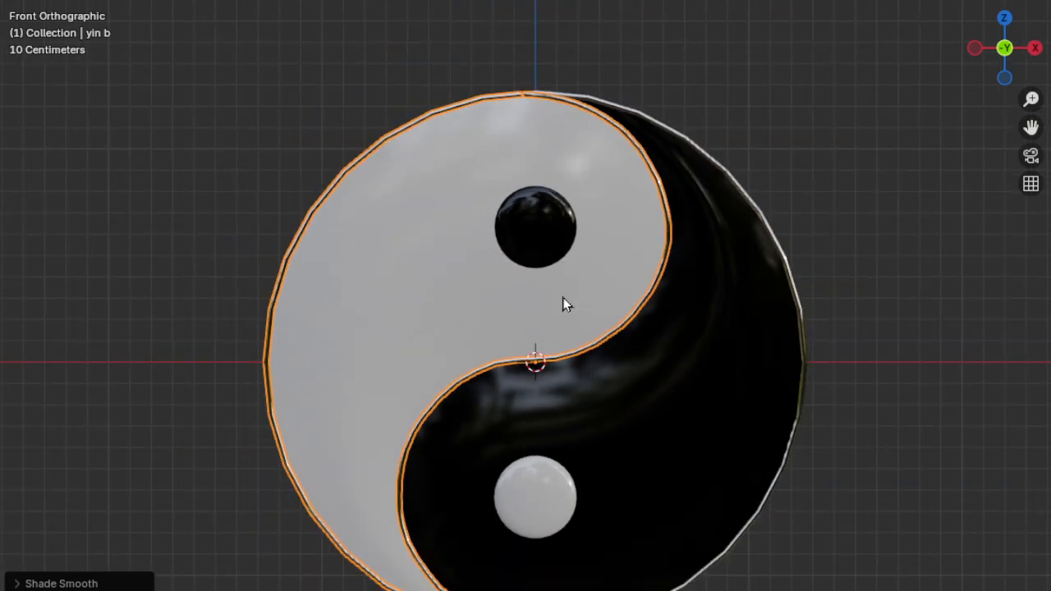
middle_click_drag(564, 301, 584, 280, "shift")
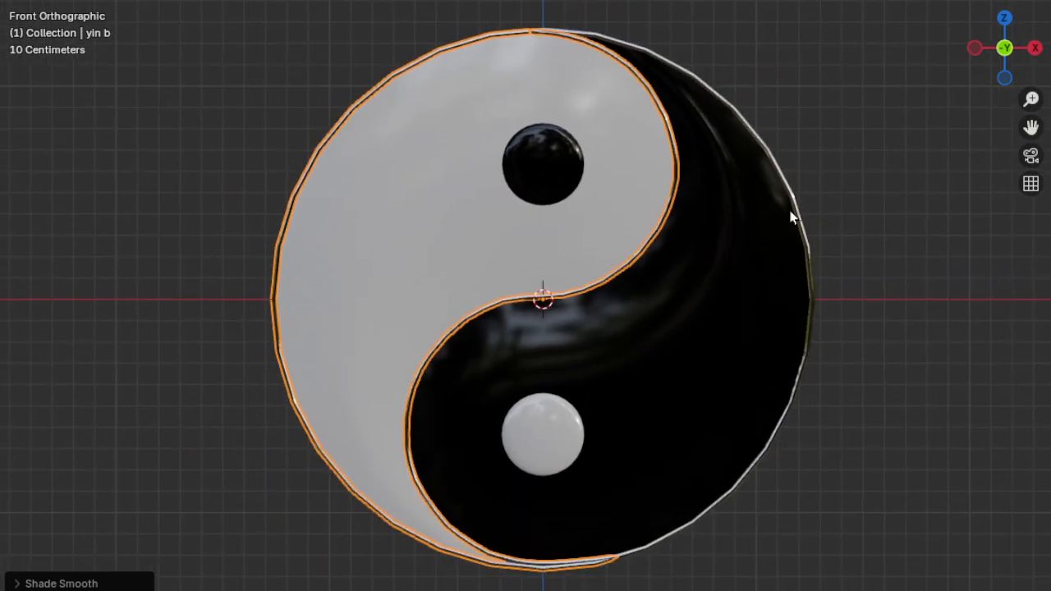
left_click(859, 190)
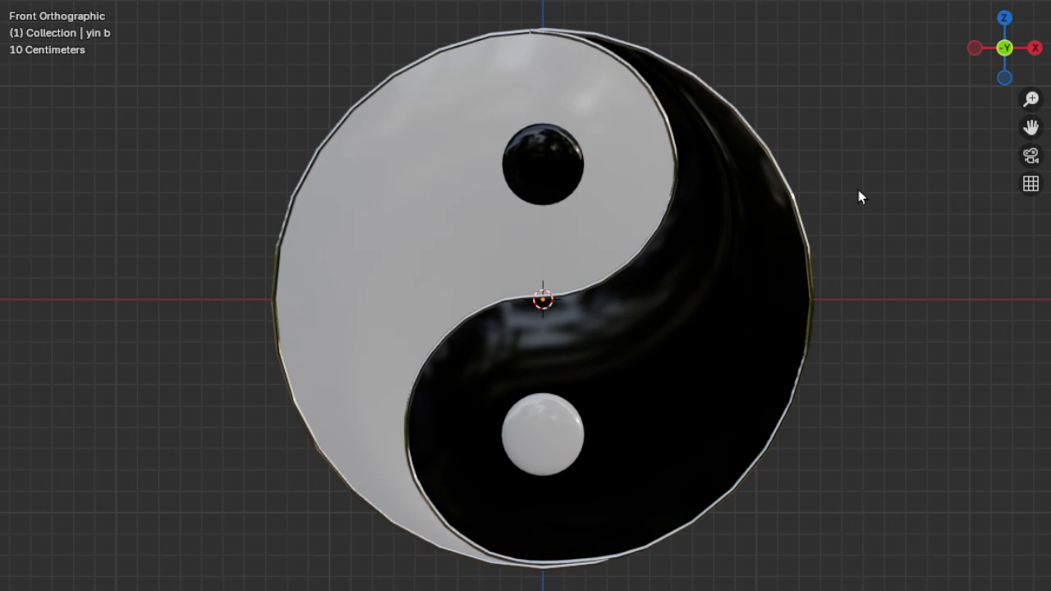
Switch the viewport to wireframe shading and restore the normal window layout.
key("z")
left_click(754, 192)
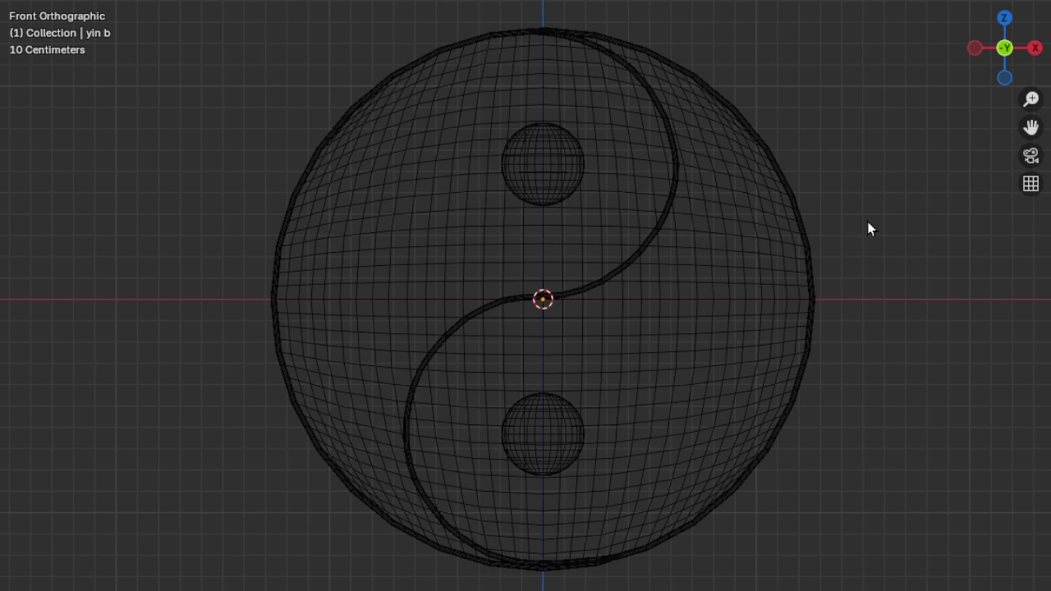
key("ctrl+alt+space")
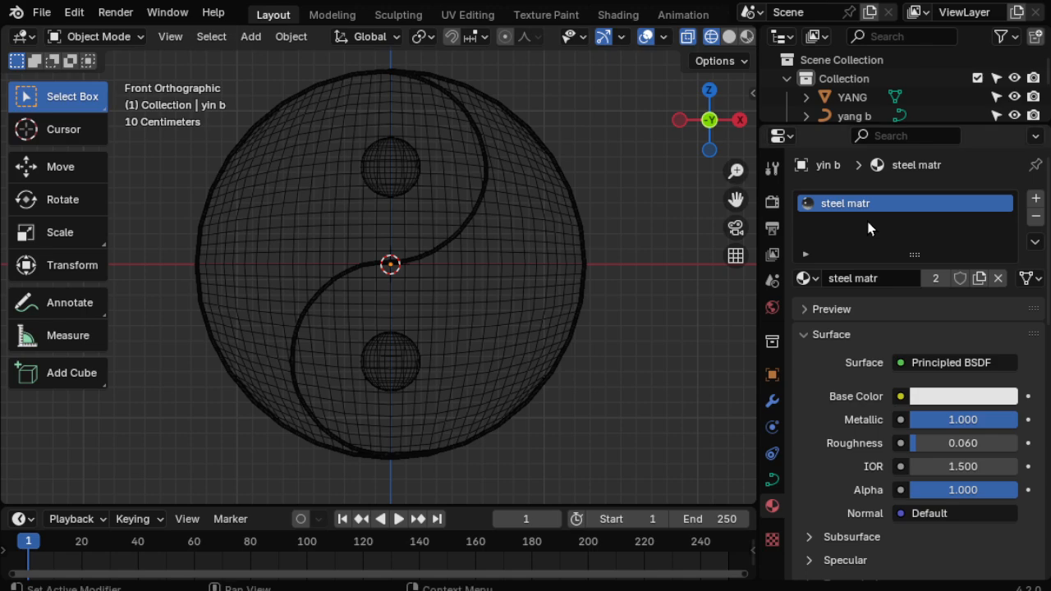